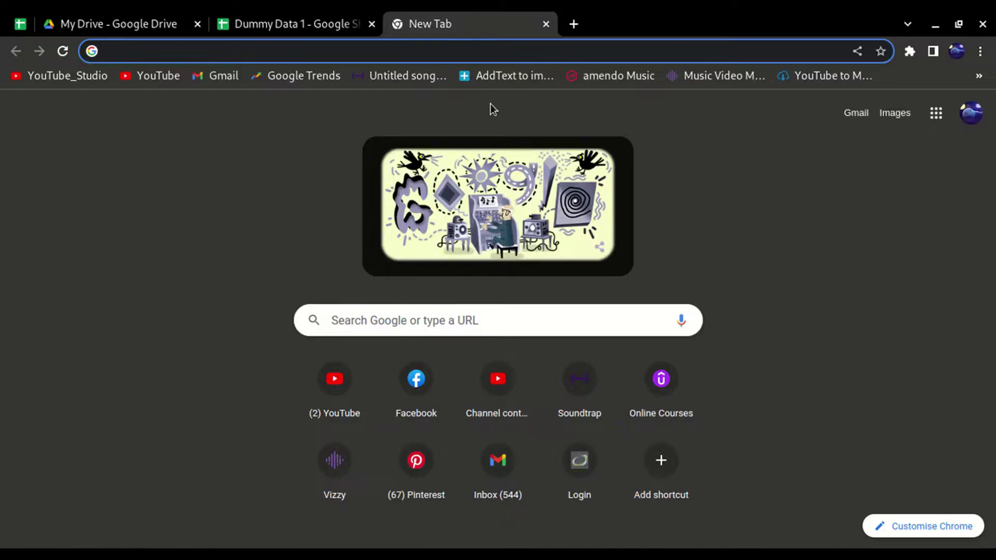
View My Drive in Google Drive, and switch to the Dummy Data 1 spreadsheet to look over its data
left_click(117, 26)
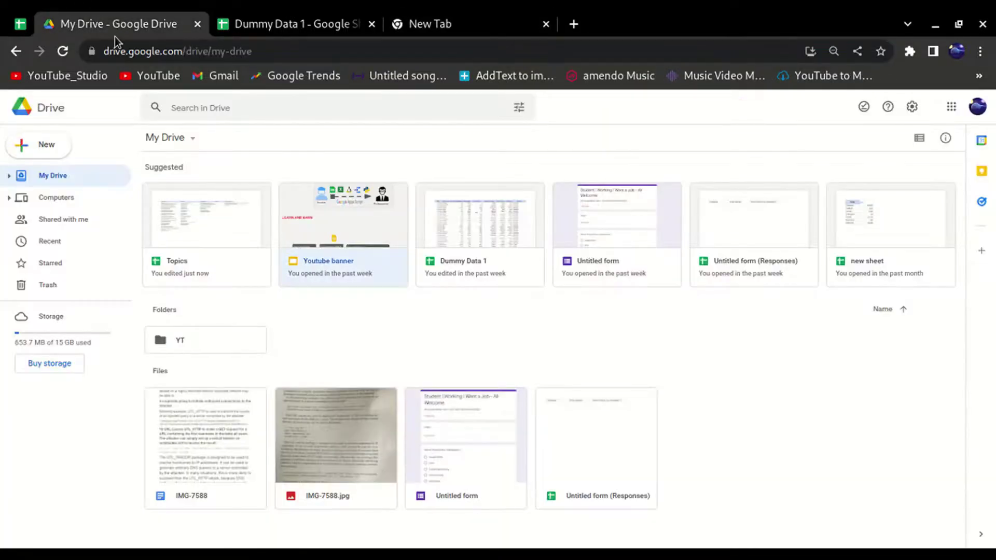
left_click_drag(102, 49, 185, 50)
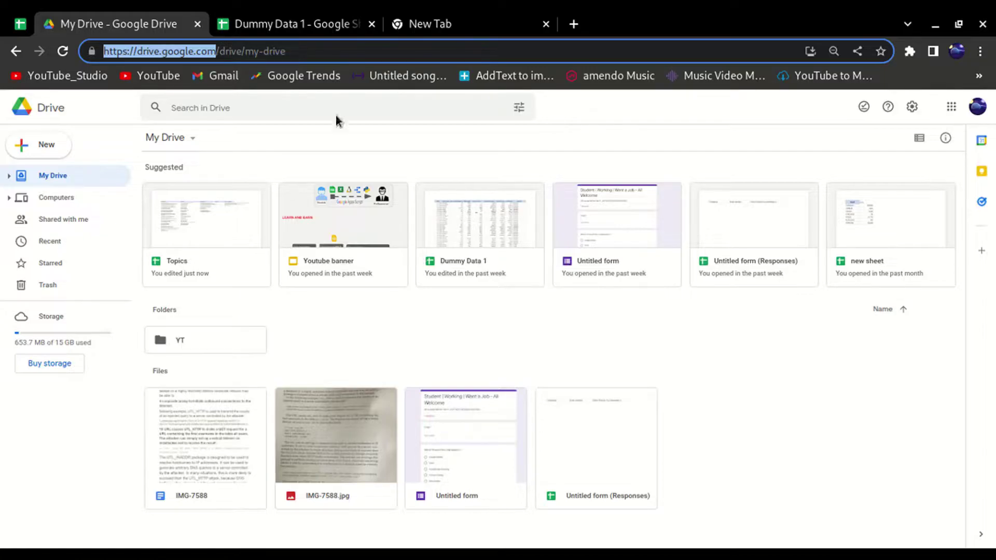
left_click(310, 24)
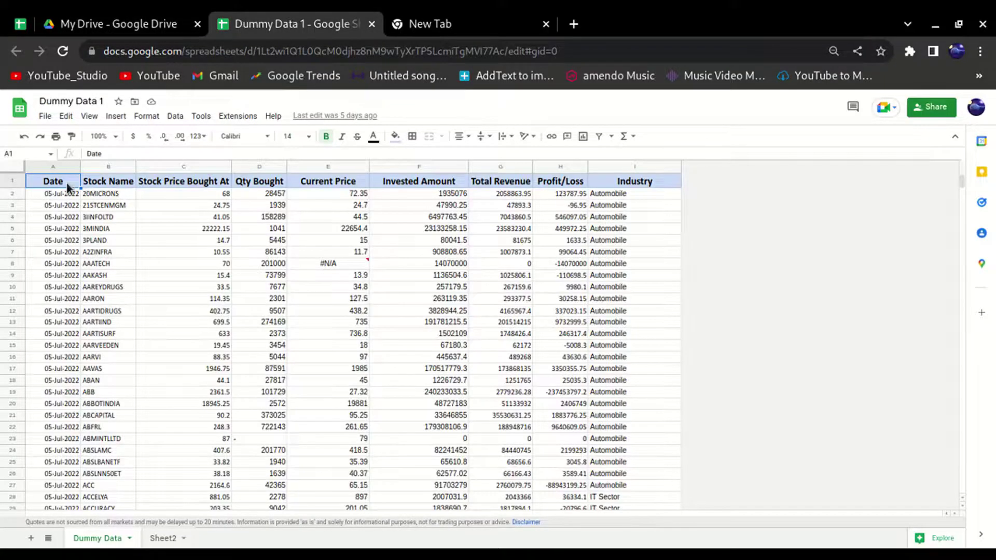
left_click_drag(66, 182, 607, 402)
left_click(259, 299)
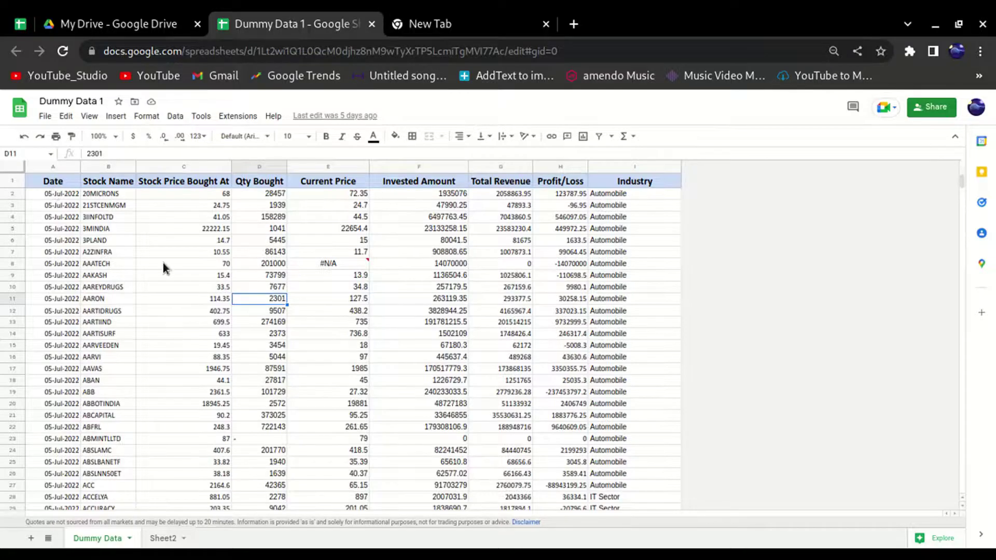
Examine the column headers of the Dummy Data sheet one by one, from Date to Industry
left_click(58, 182)
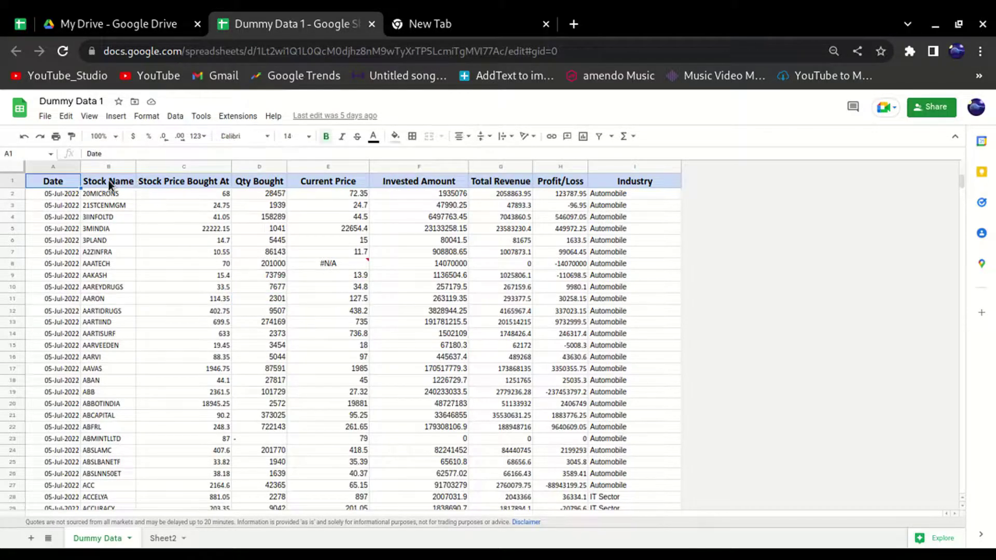
left_click(108, 180)
left_click(192, 185)
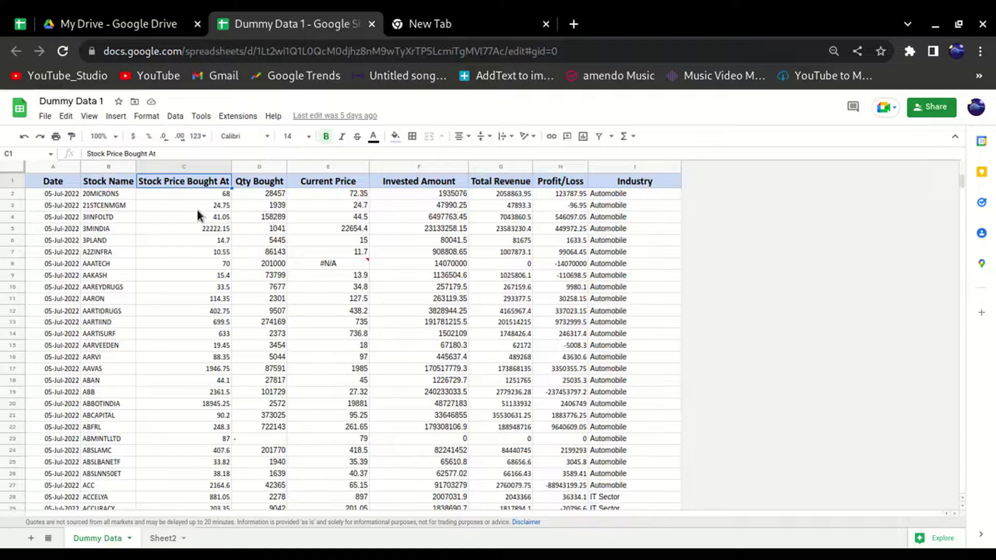
left_click(253, 183)
left_click(313, 183)
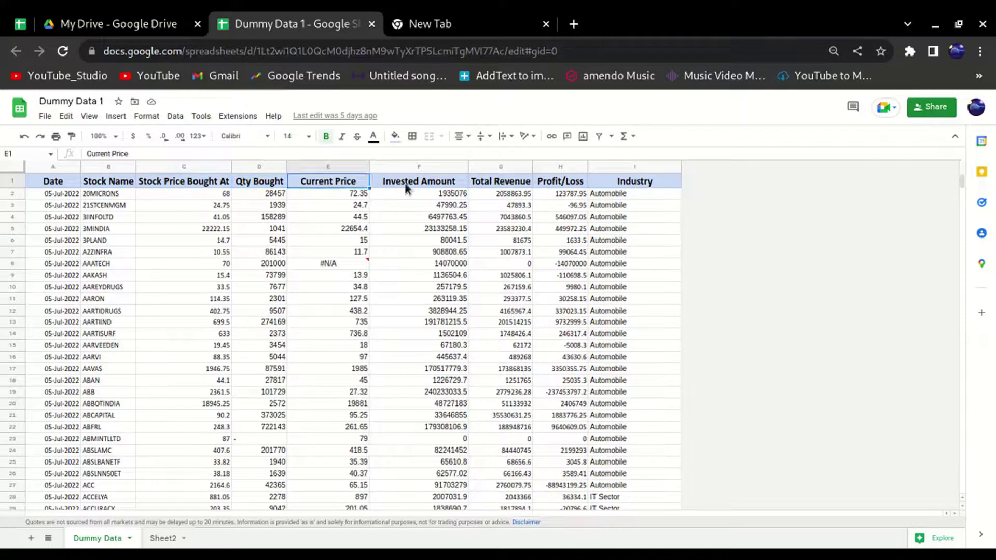
left_click(426, 182)
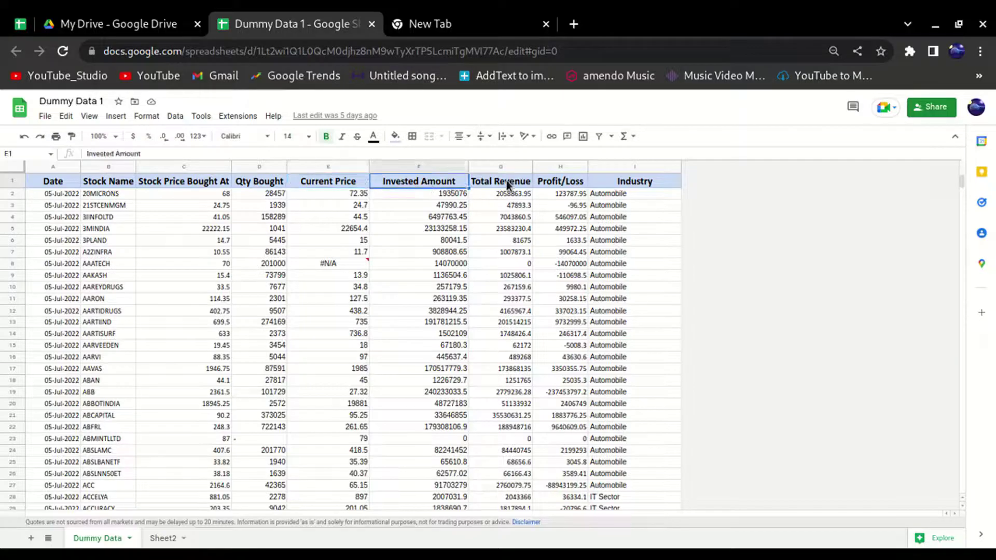
left_click(512, 183)
left_click(565, 181)
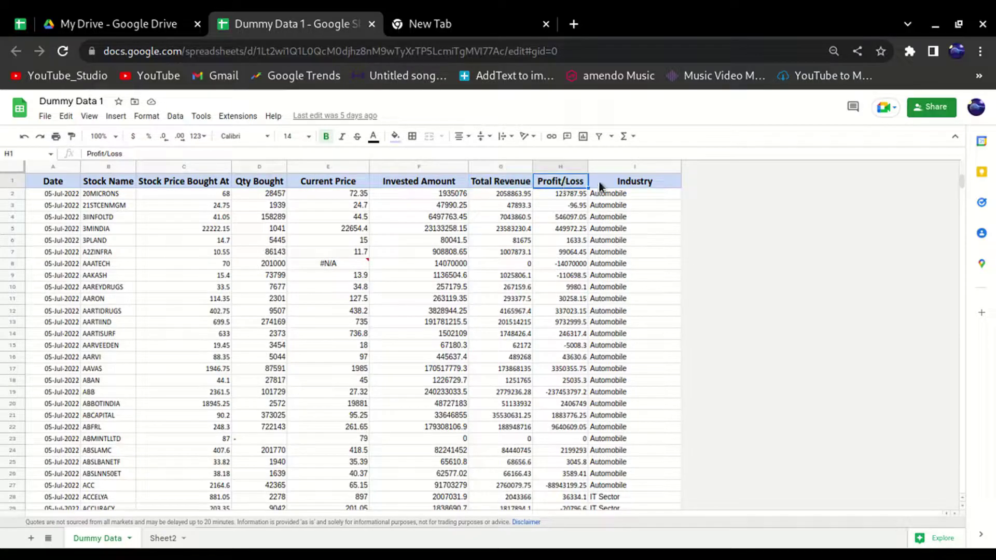
left_click(632, 182)
left_click(621, 218)
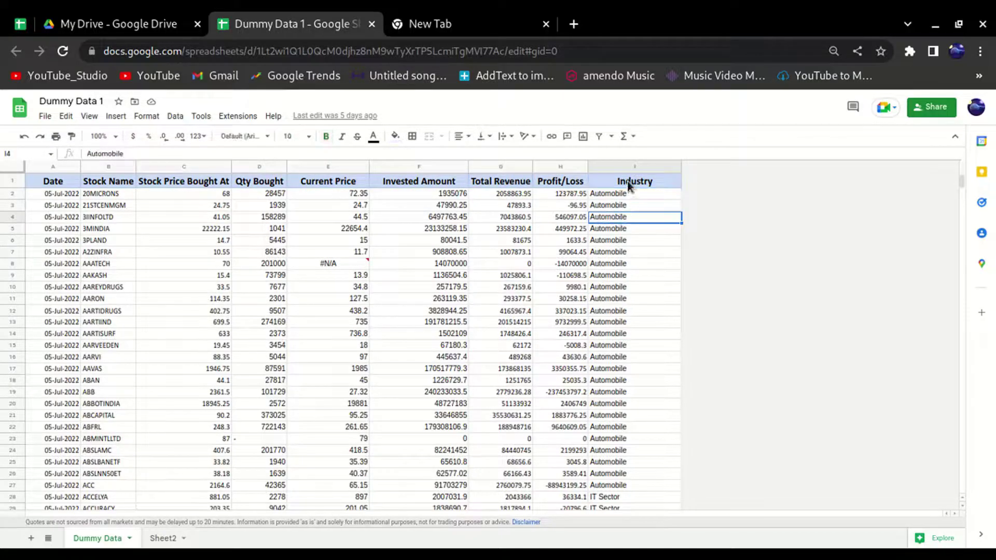
Inspect the extent of the data in columns A to I down to the last row, and return to cell A1
left_click_drag(623, 167, 70, 167)
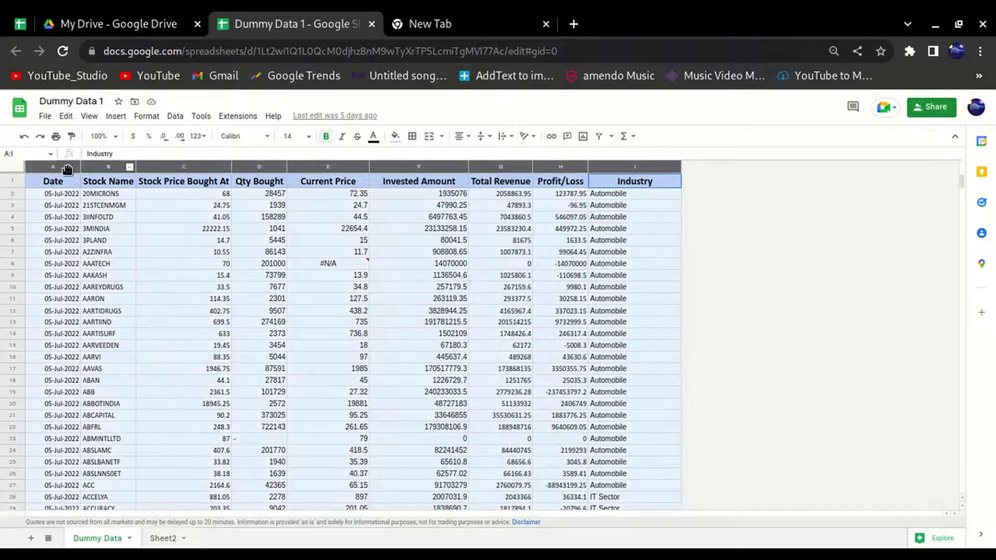
left_click(119, 219)
key("ctrl+Down")
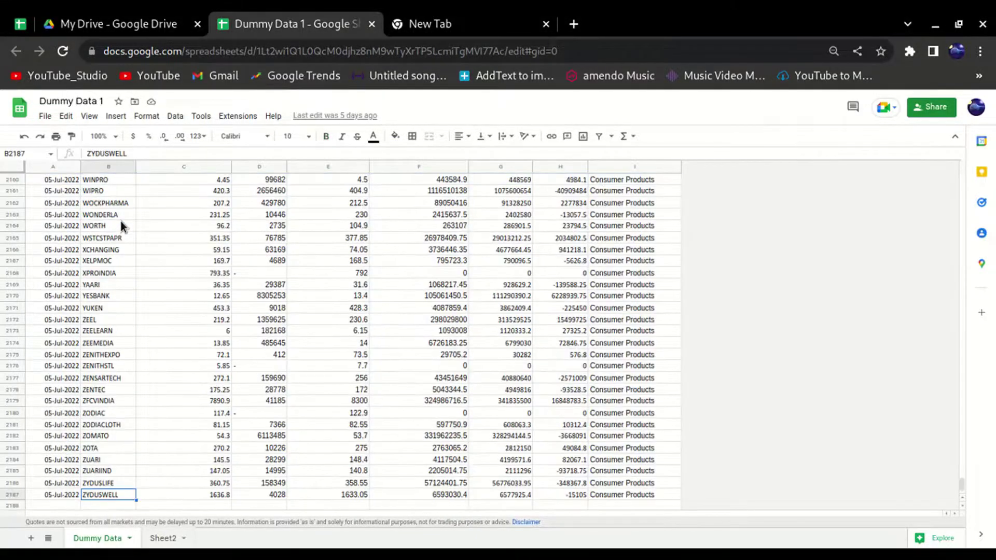
key("Down")
key("Up")
key("Left")
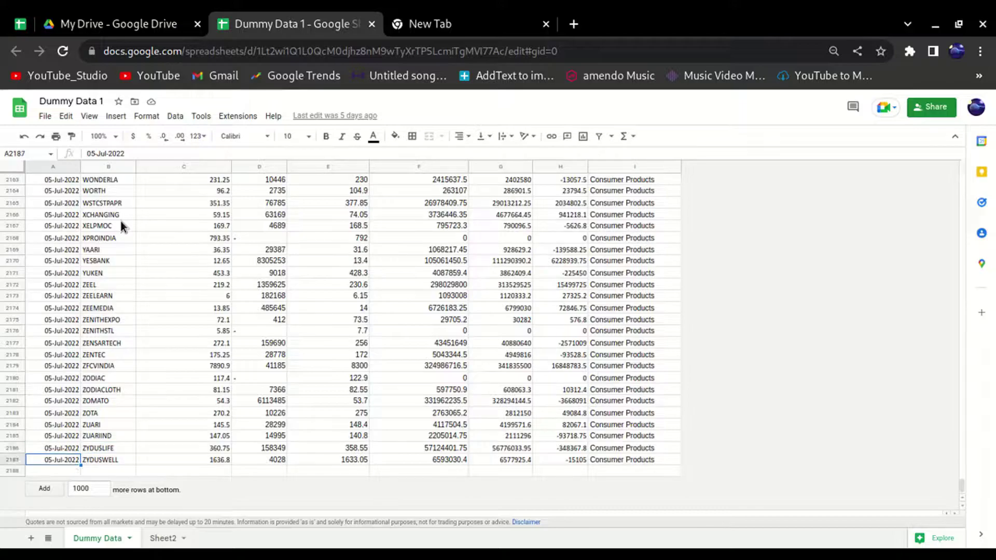
key("Right")
key("ctrl+Up")
key("Down")
key("Left")
key("Up")
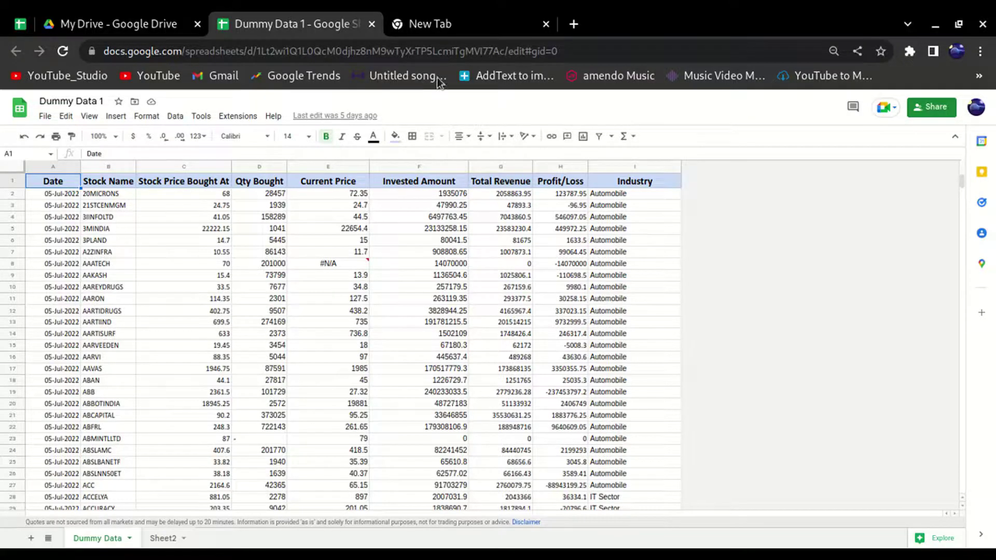
Search the web for "DATA STUDIO" in the empty browser tab and open the Google Data Studio Overview result
left_click(501, 27)
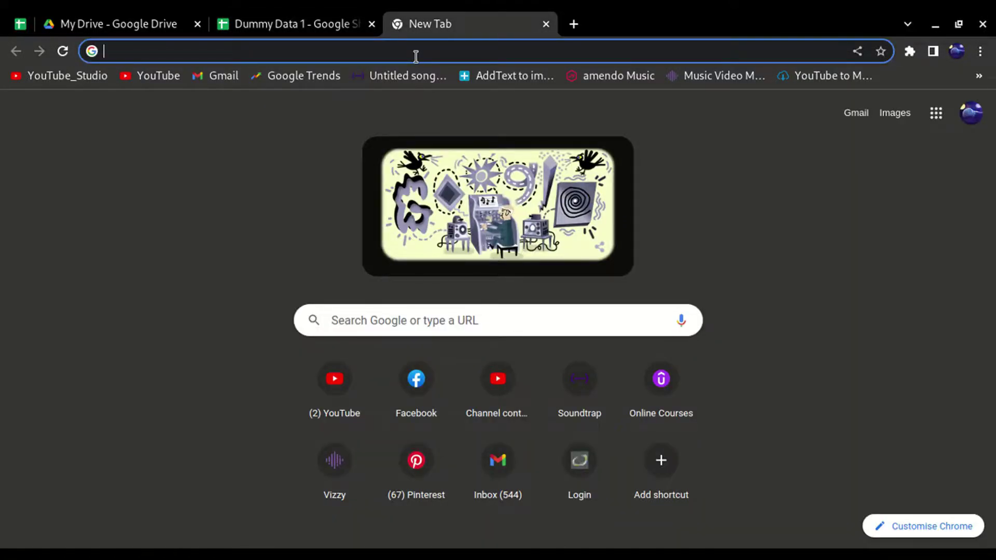
type("data st")
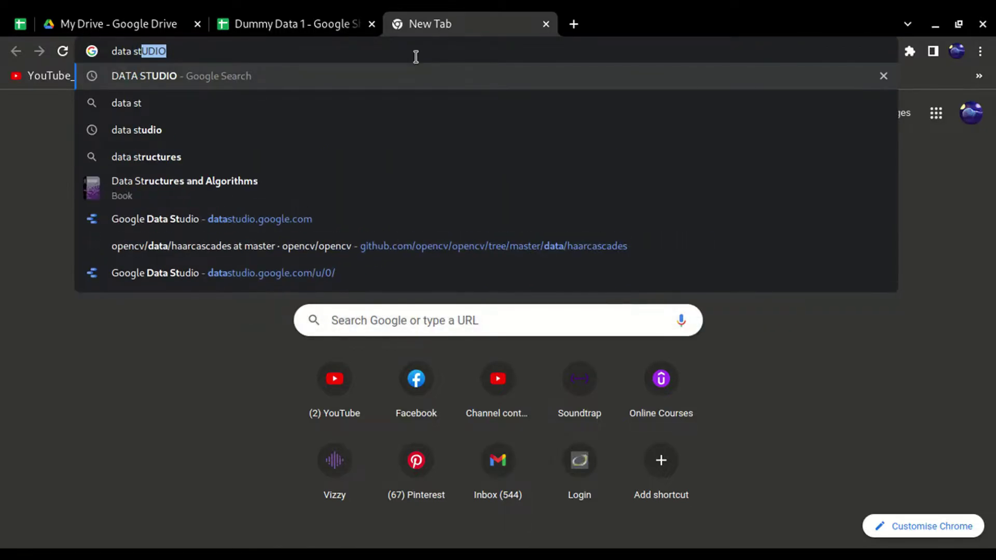
key("Return")
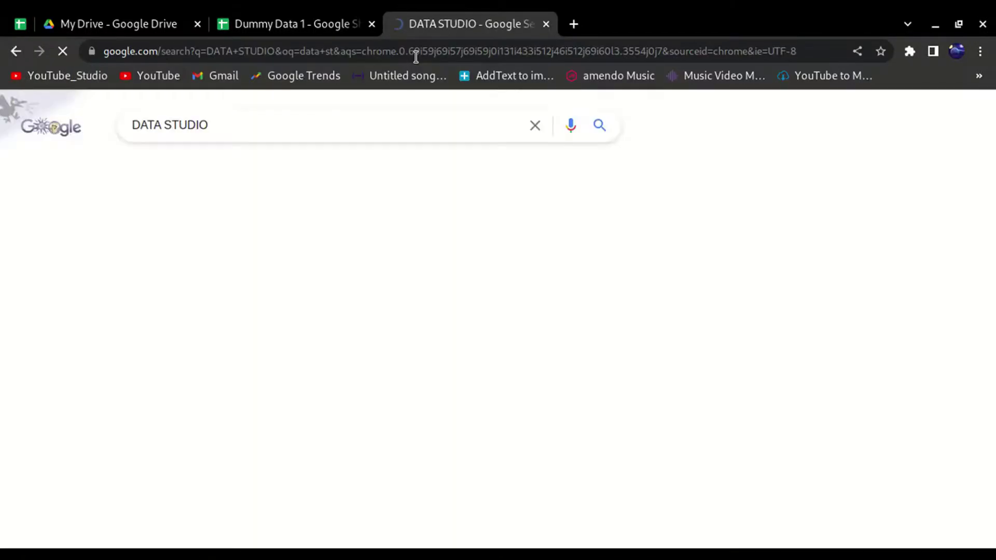
scroll(105, 338, "down", 3)
scroll(105, 338, "down", 3)
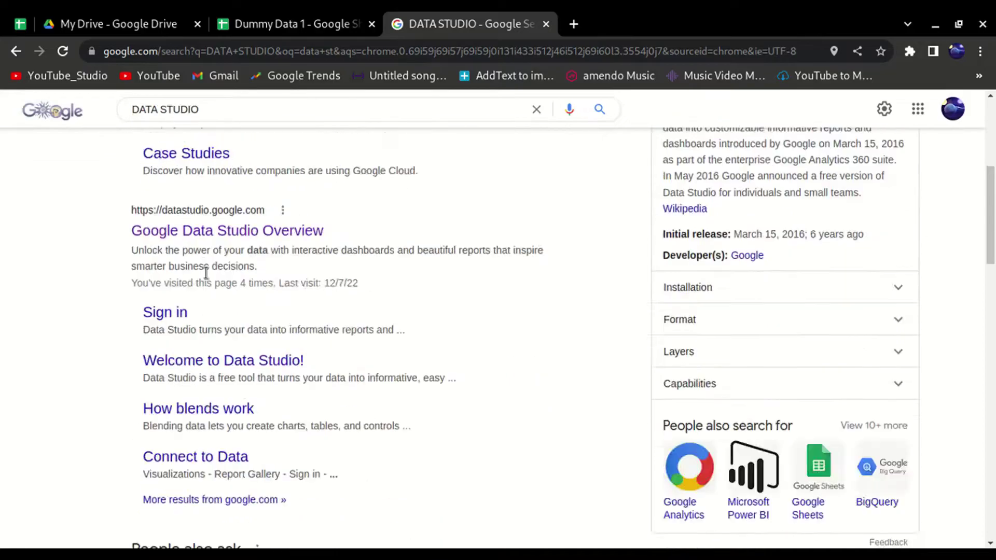
left_click(267, 236)
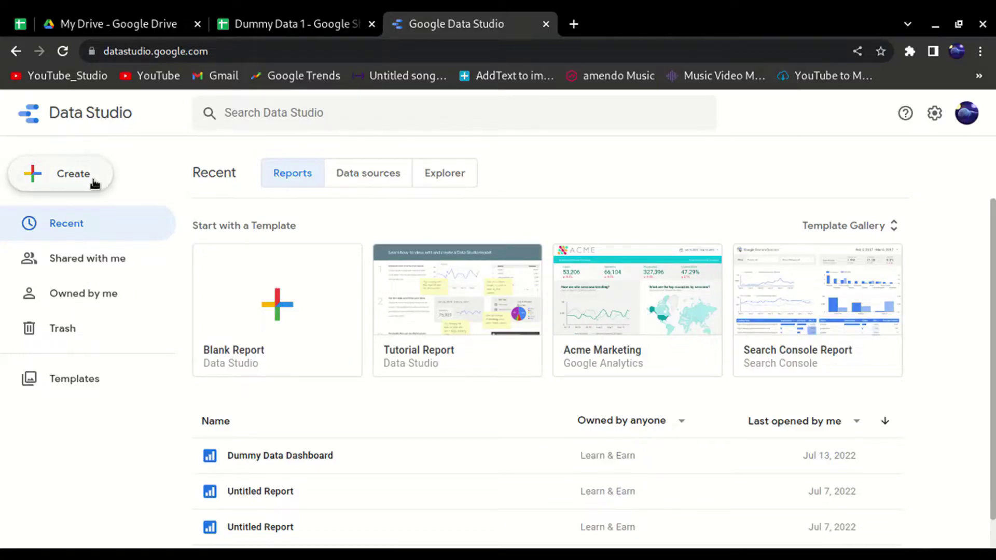
Create a new blank report in Google Data Studio
left_click(277, 311)
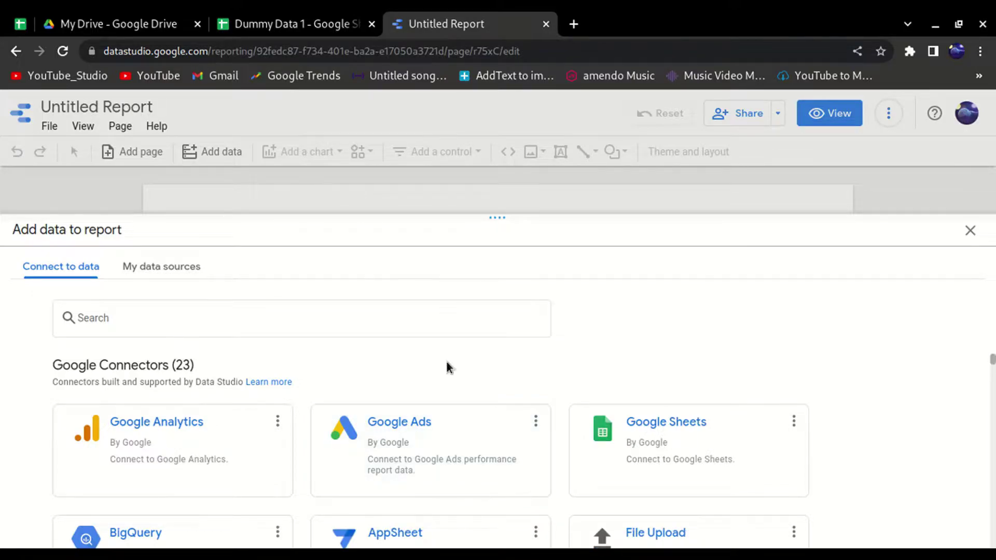
left_click_drag(11, 229, 130, 232)
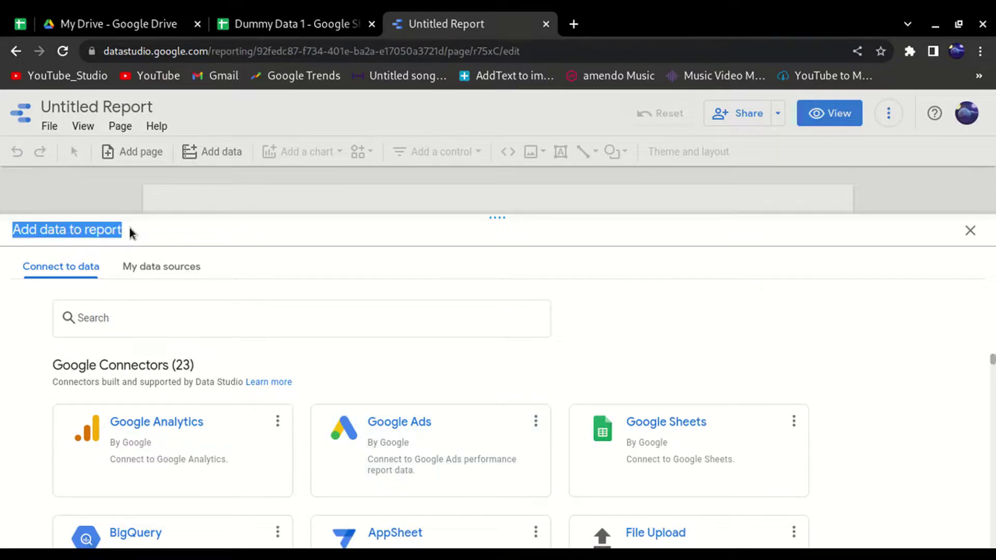
Browse the available data connectors for the report, including Google Sheets, BigQuery and File Upload
scroll(849, 438, "down", 2)
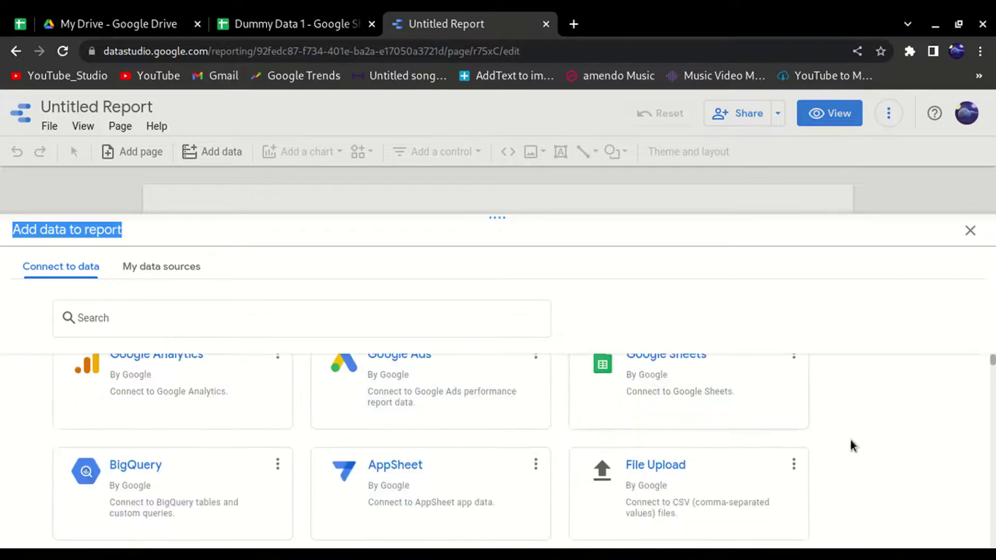
scroll(871, 450, "down", 2)
scroll(871, 449, "up", 4)
scroll(871, 449, "down", 15)
scroll(872, 449, "down", 5)
scroll(866, 449, "up", 7)
scroll(865, 455, "up", 6)
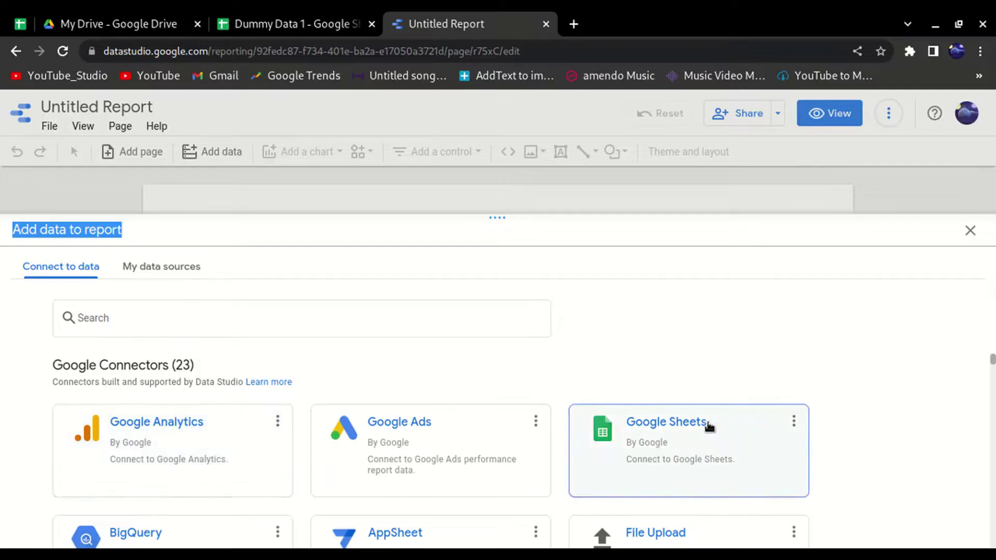
scroll(708, 426, "down", 2)
scroll(373, 436, "up", 2)
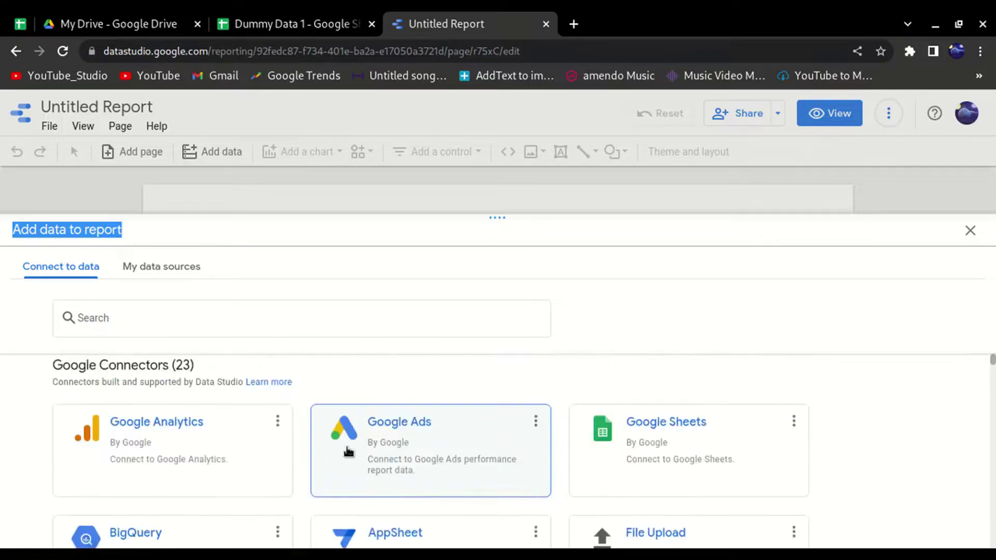
scroll(107, 444, "down", 2)
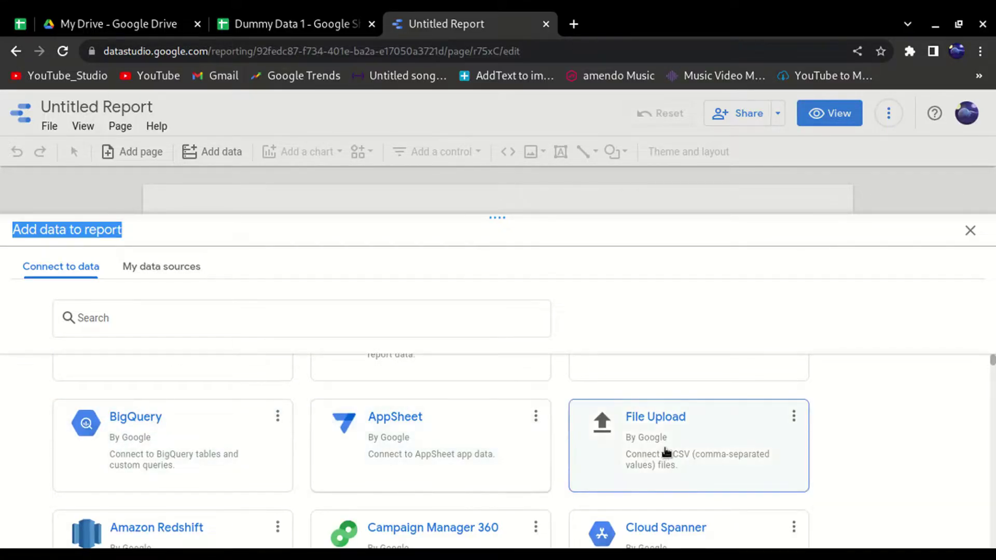
scroll(173, 444, "down", 2)
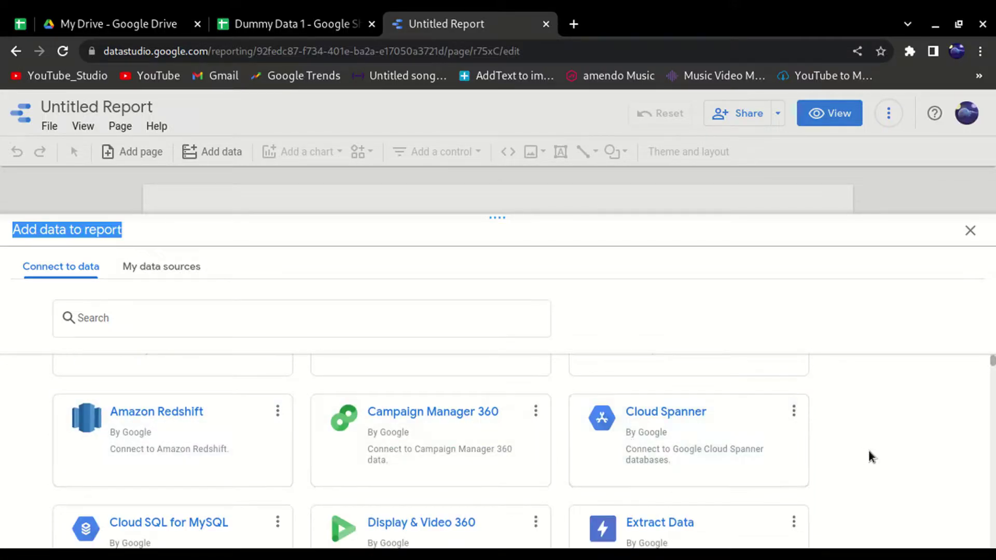
scroll(762, 493, "up", 4)
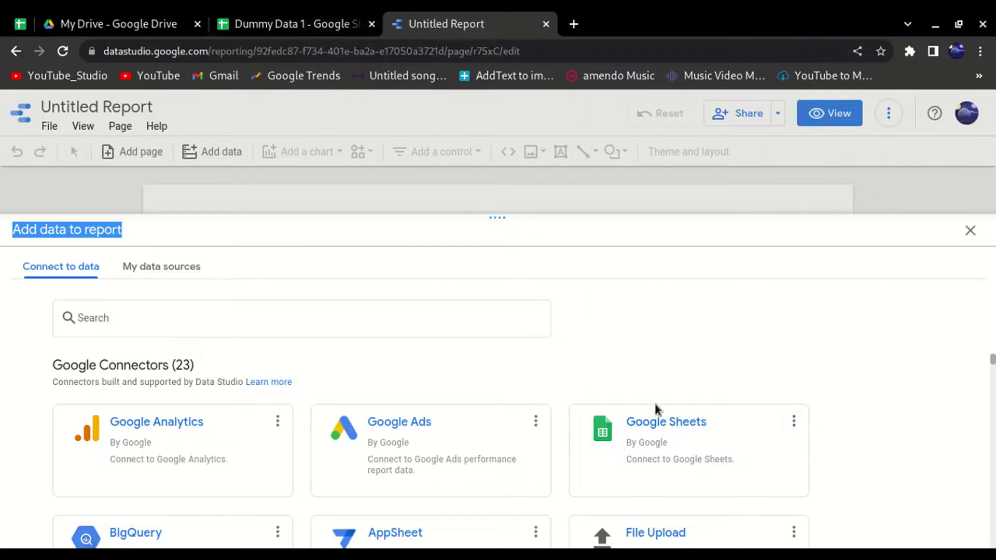
Choose the Google Sheets connector and set it to pick the spreadsheet by URL
left_click(668, 423)
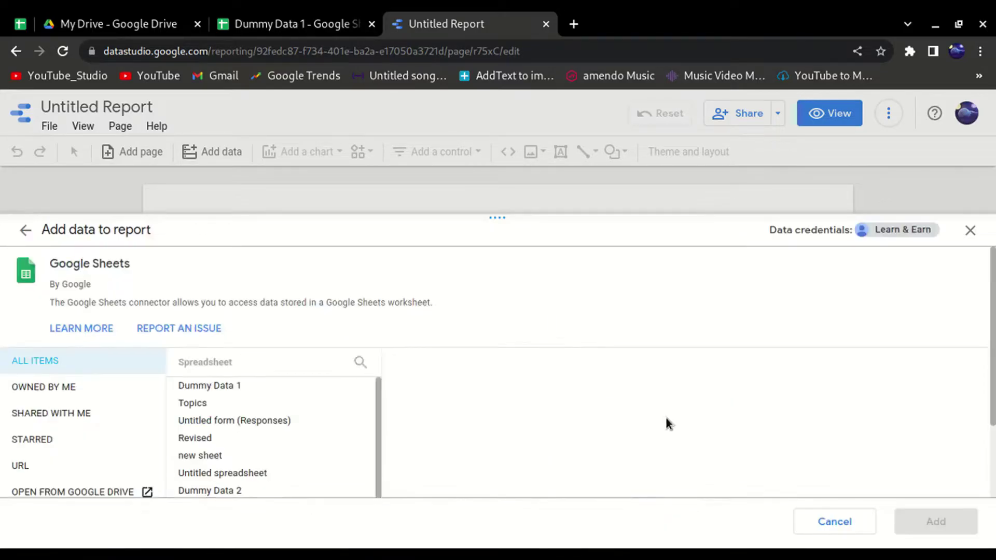
scroll(120, 294, "down", 2)
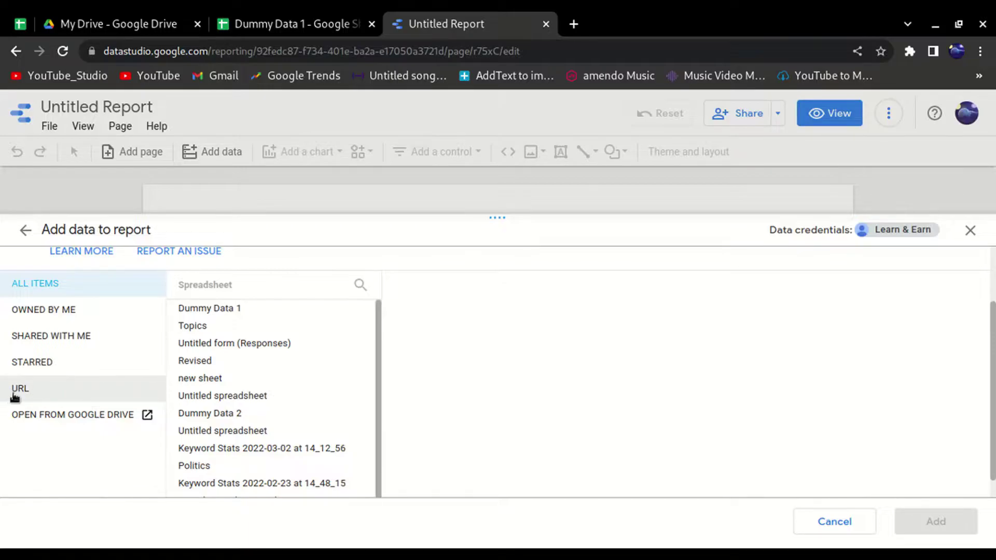
left_click(64, 394)
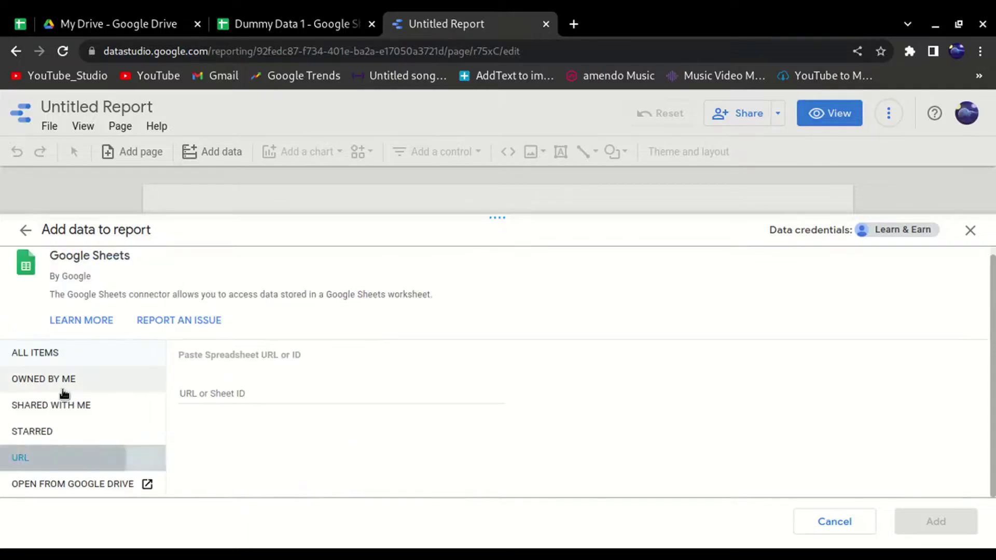
Copy the URL of the Dummy Data 1 spreadsheet and paste it as the Google Sheets connector's spreadsheet URL
left_click(316, 29)
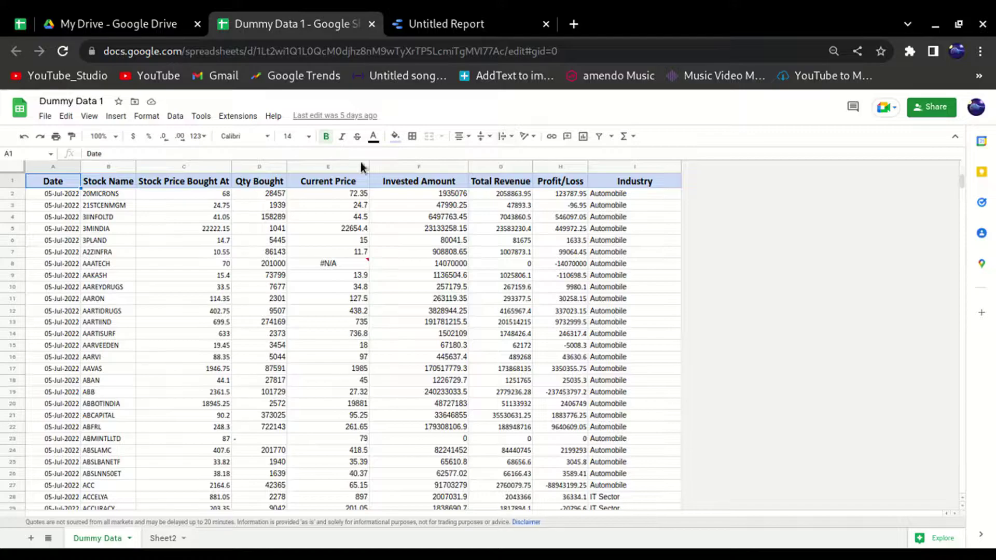
left_click(360, 54)
key("ctrl+c")
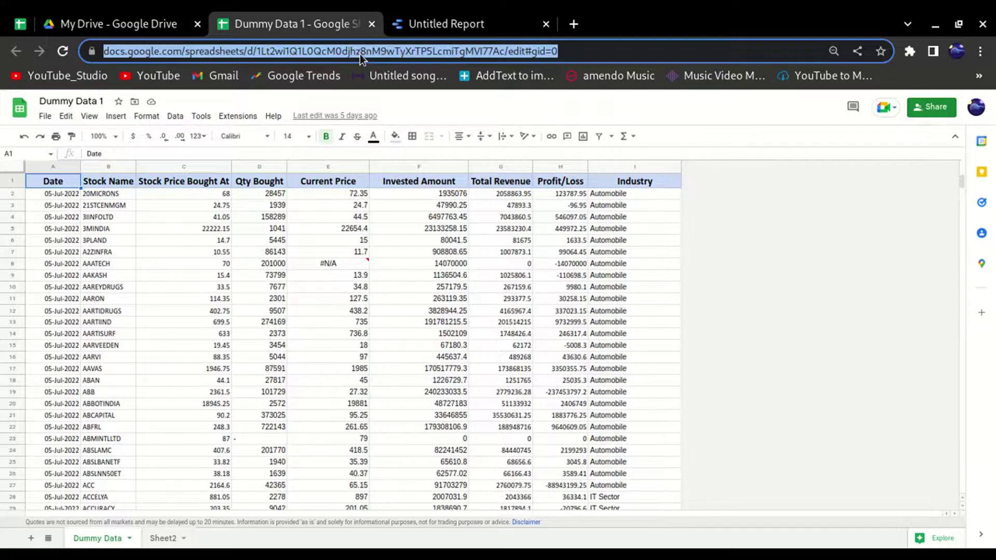
left_click(483, 25)
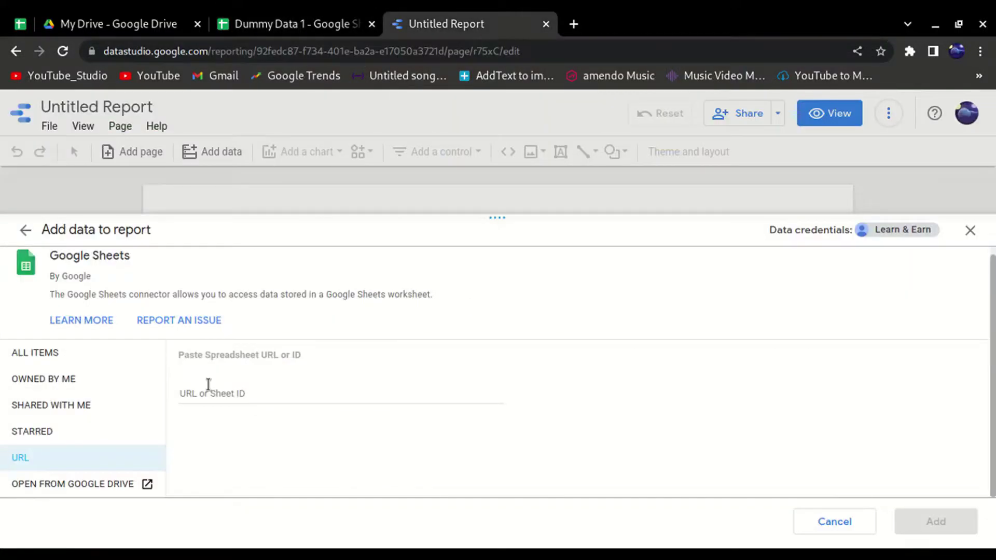
left_click(20, 459)
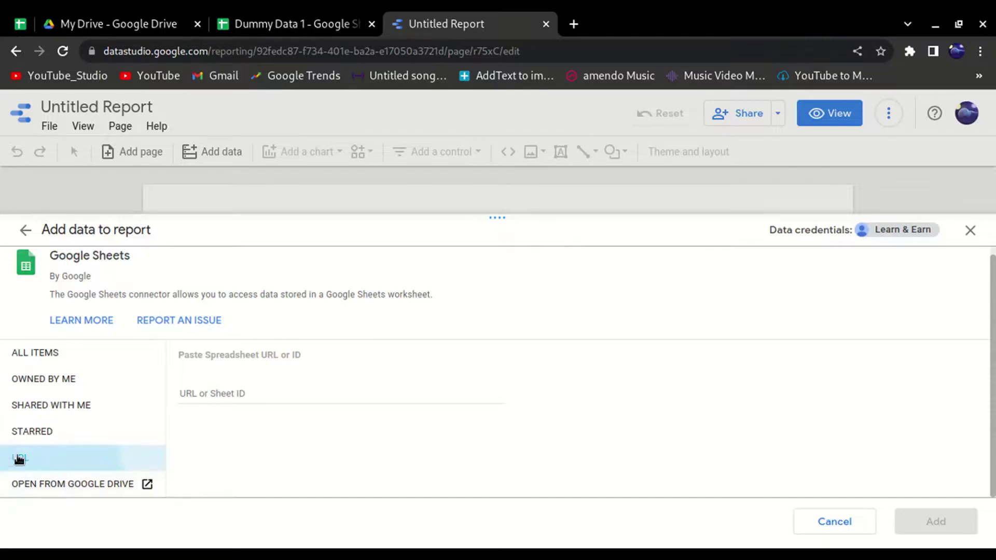
left_click(271, 395)
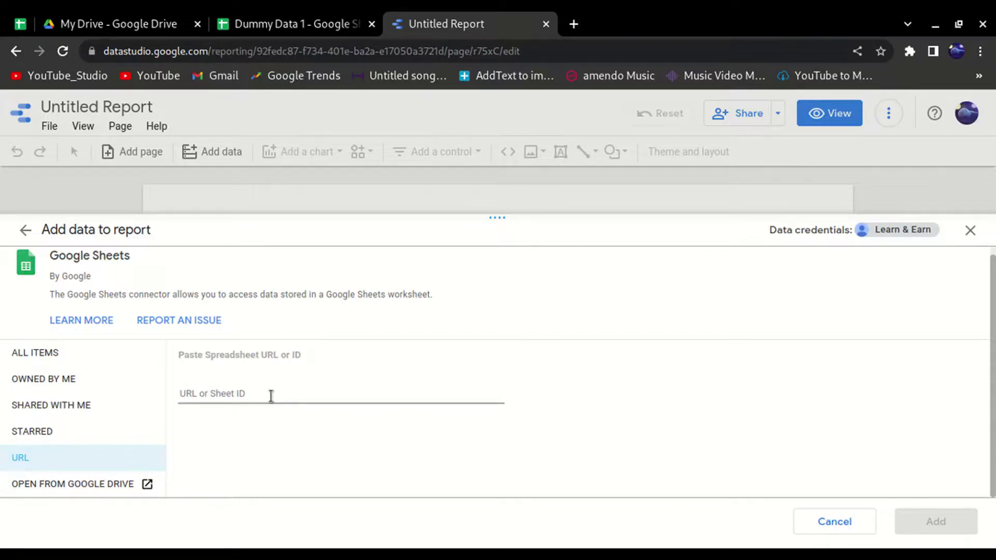
key("ctrl+v")
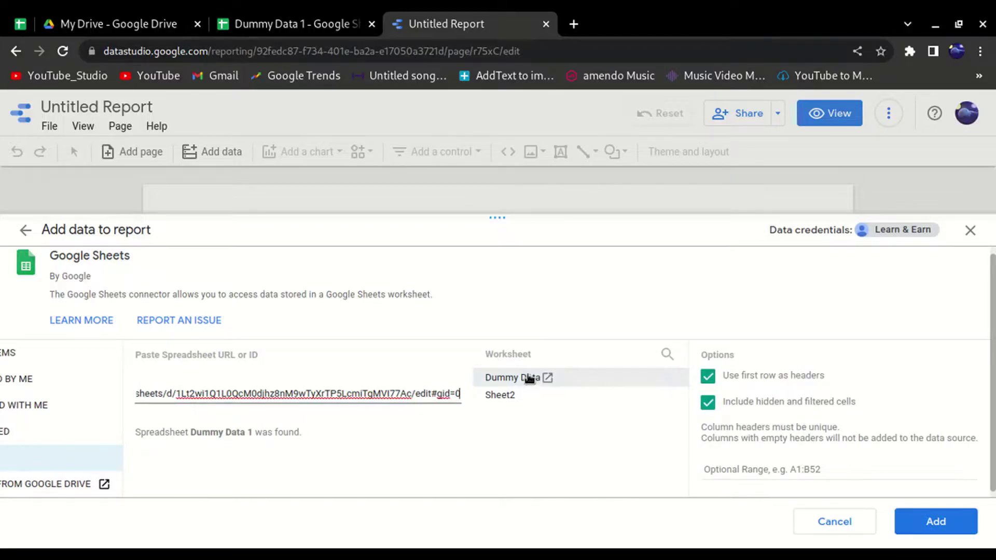
Check the sheets in Dummy Data 1 and choose the Dummy Data worksheet for the connector
left_click(315, 29)
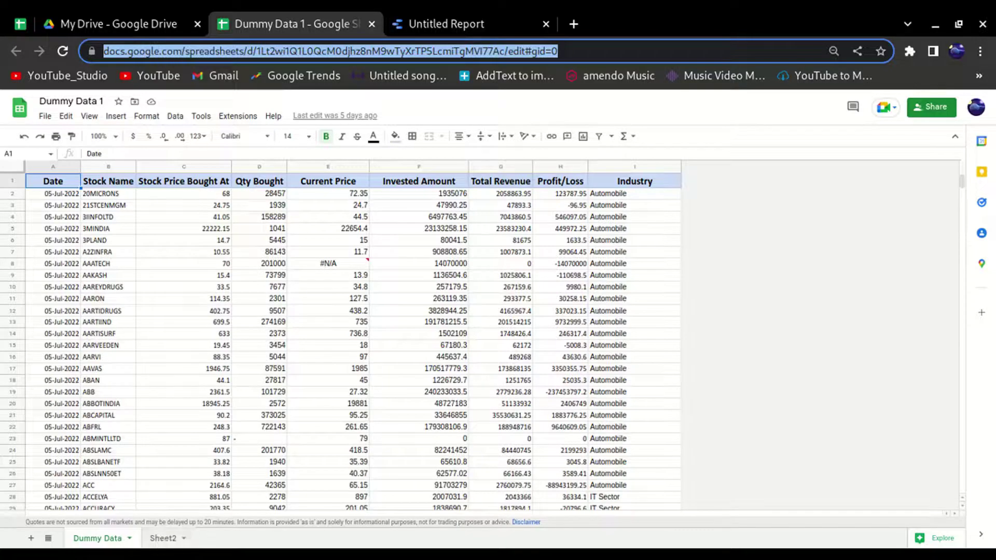
left_click(486, 35)
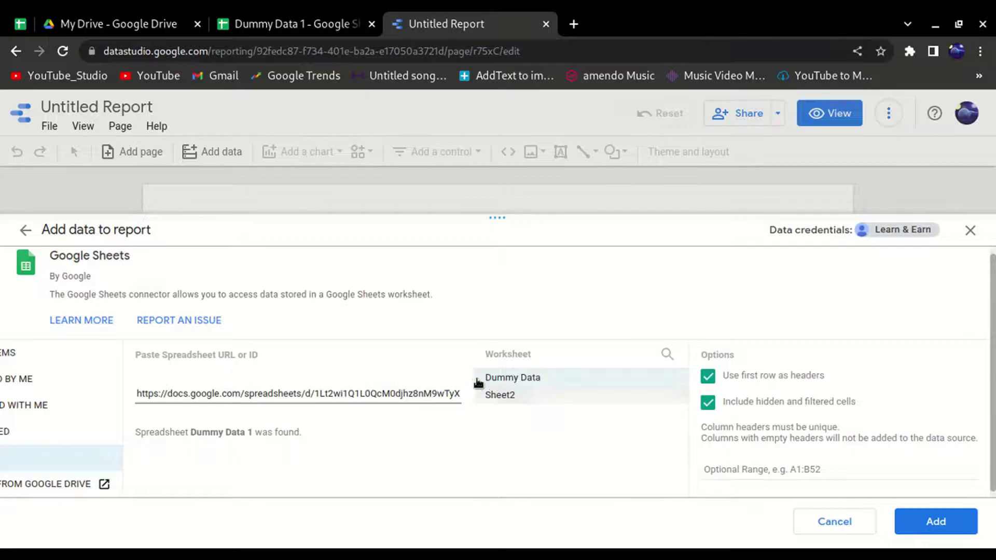
left_click(508, 378)
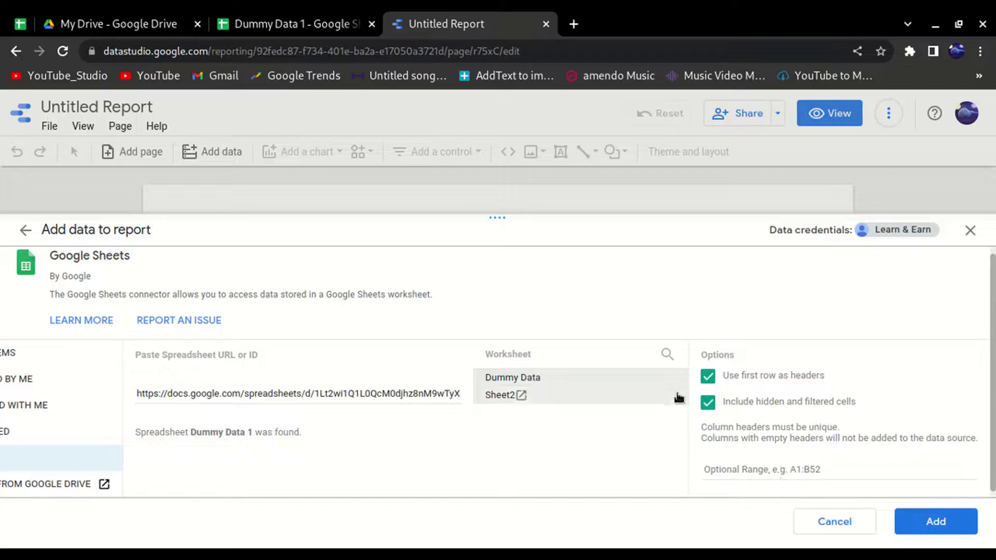
Look up the last filled row of the Dummy Data sheet for the connector's optional range
scroll(679, 397, "down", 1)
left_click(834, 467)
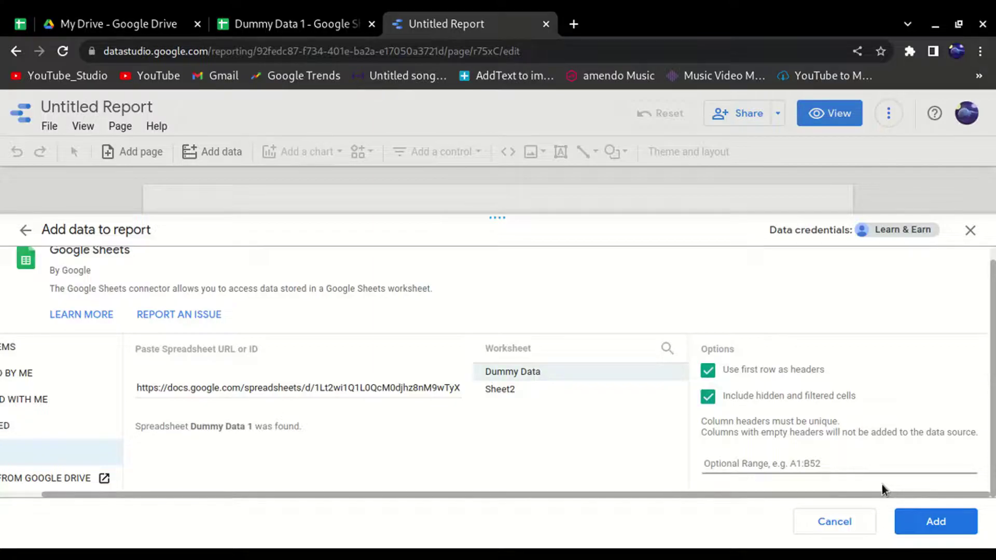
left_click(289, 24)
left_click(95, 325)
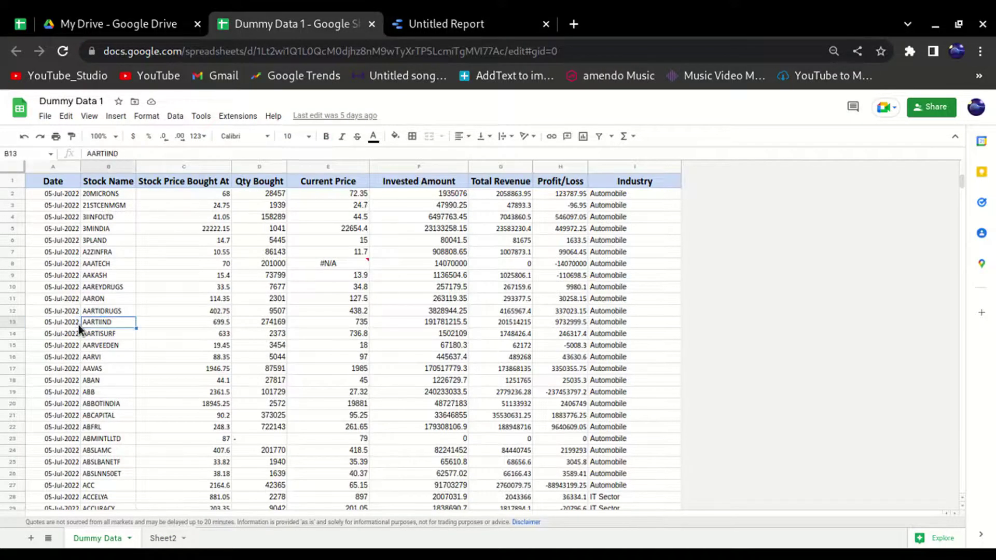
key("ctrl+Down")
scroll(79, 325, "down", 1)
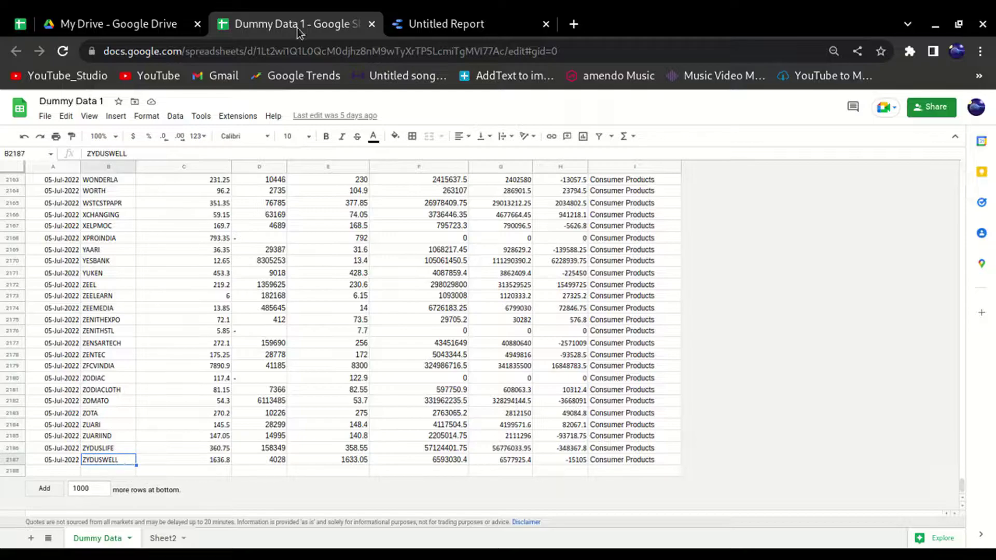
Set the connector's optional range to A1:I2187, taking the last column and row from the Dummy Data sheet
left_click(461, 25)
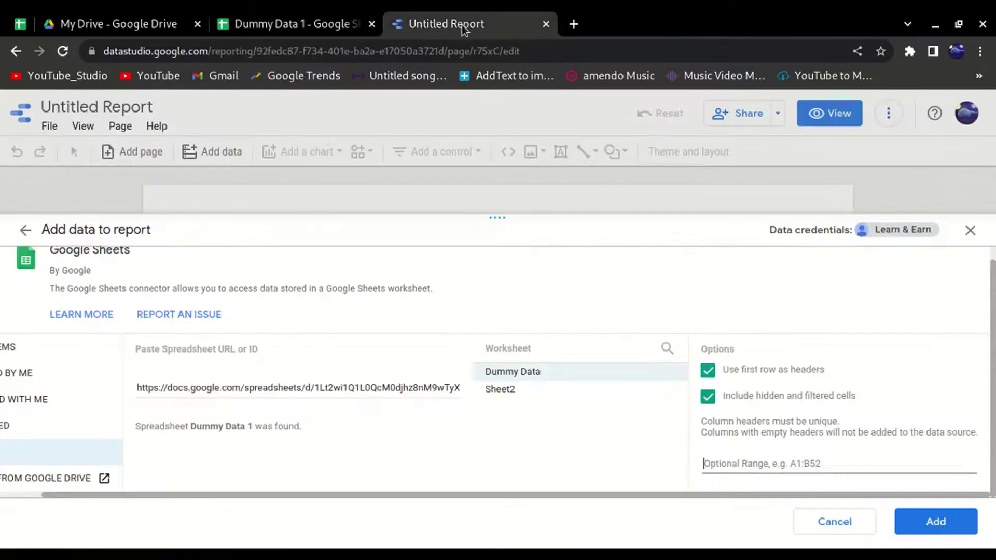
type("A1")
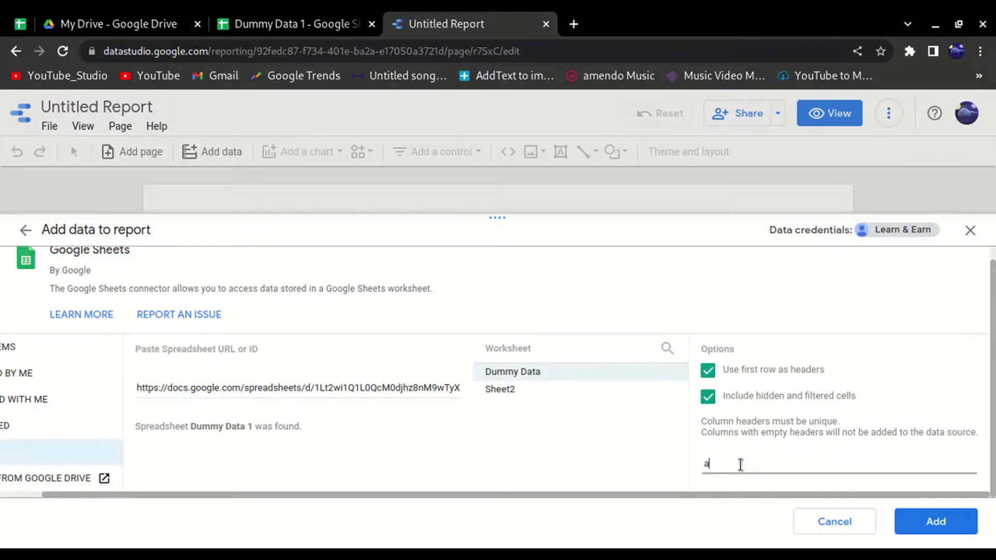
key("BackSpace")
key("BackSpace")
type("a")
key("BackSpace")
type("A1:")
left_click(331, 25)
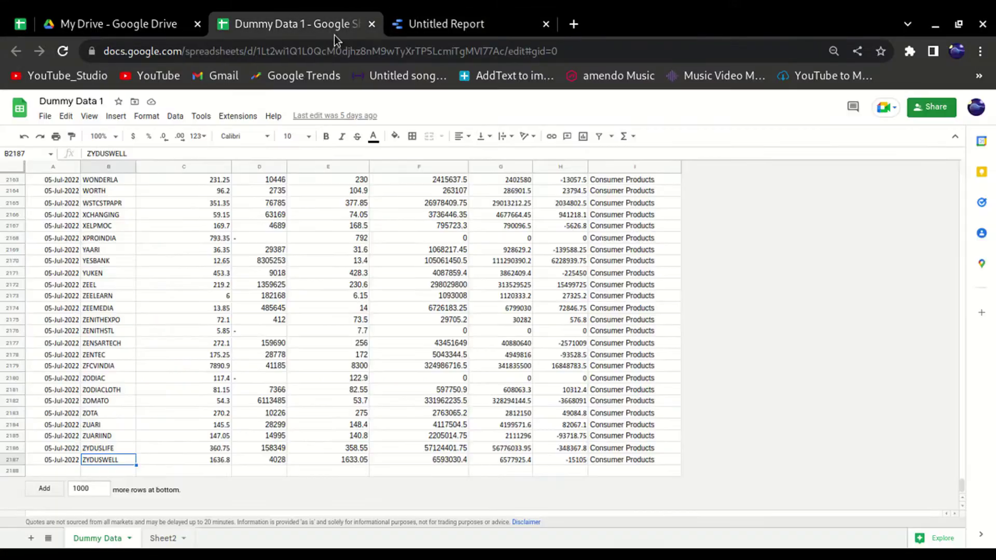
left_click(641, 168)
left_click(625, 460)
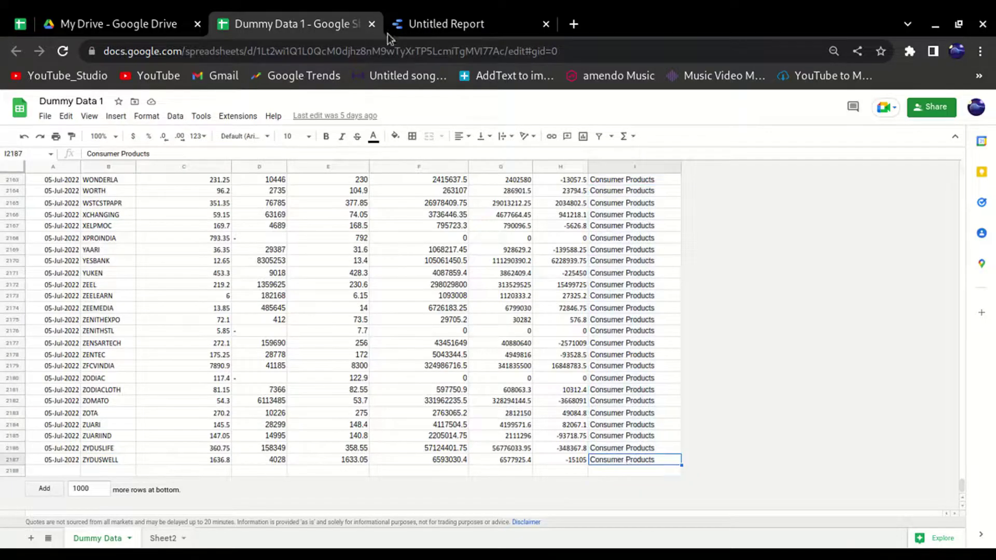
left_click(428, 25)
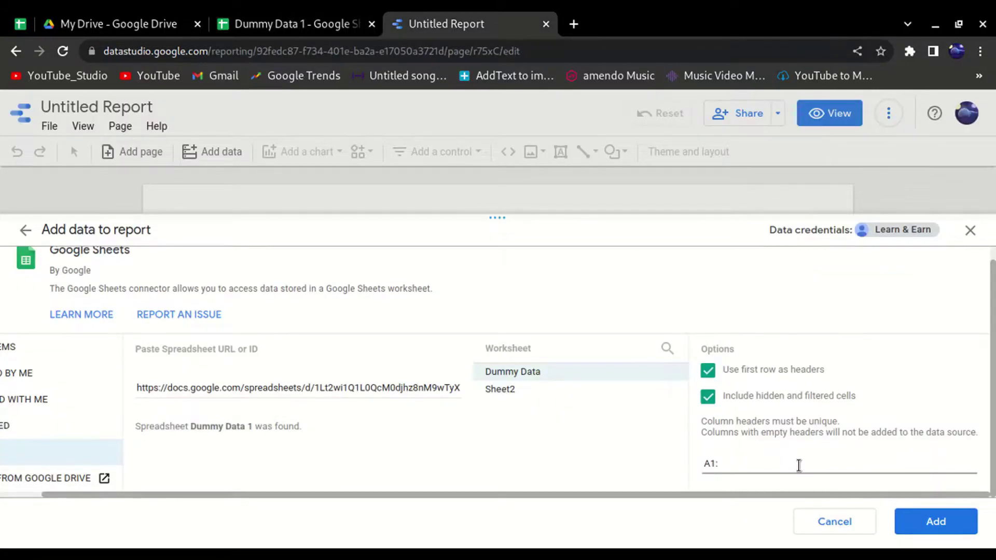
left_click(799, 465)
type("I2187")
Clear the connector's optional range so that the whole worksheet is used
left_click_drag(722, 462, 771, 462)
left_click(723, 464)
key("BackSpace")
left_click_drag(736, 467, 690, 469)
key("BackSpace")
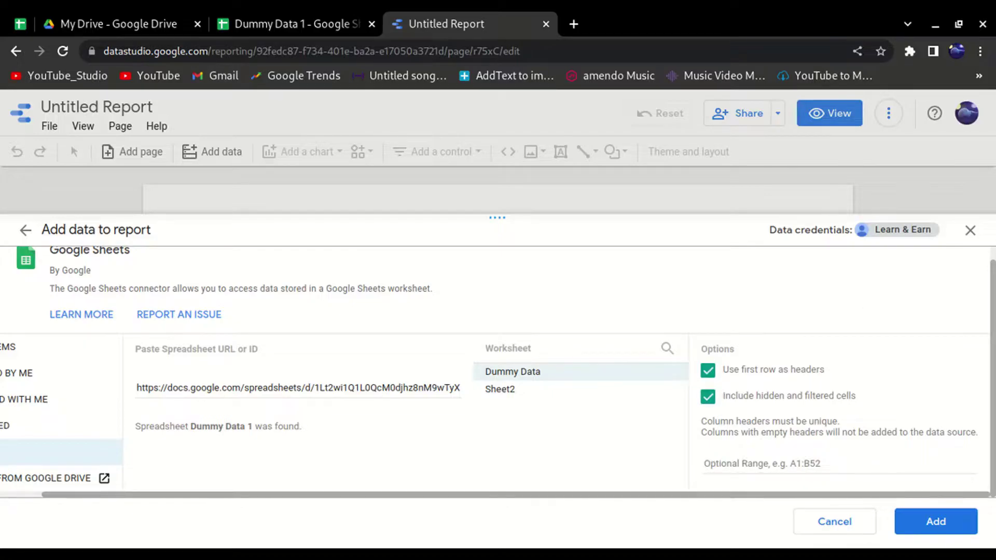
Add the Dummy Data worksheet to the report as its data source and delete the default table from the page
left_click(945, 523)
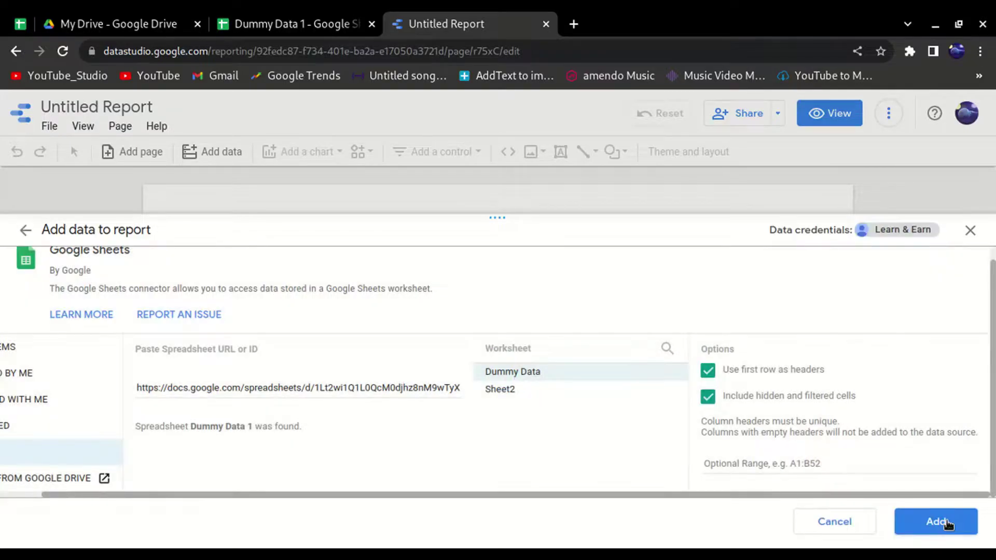
left_click(285, 27)
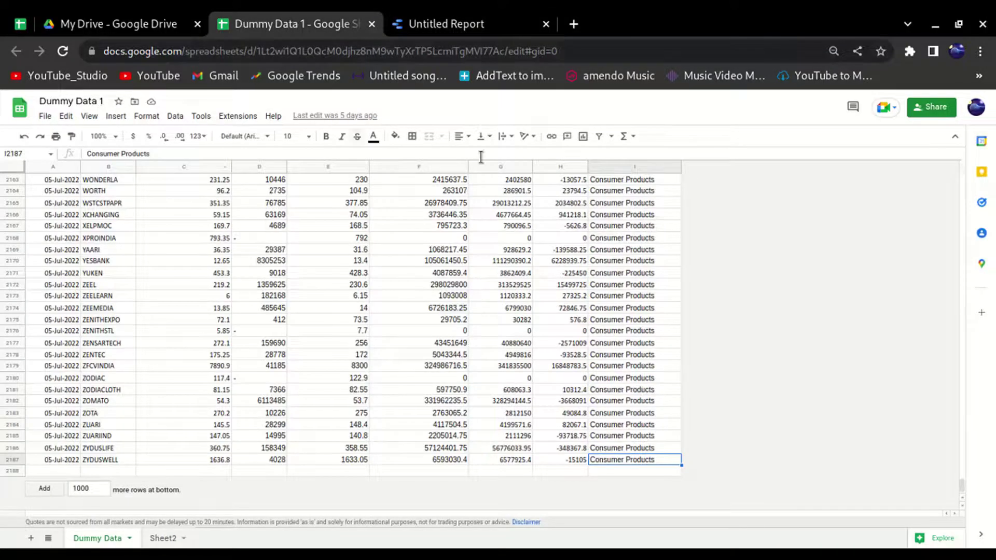
left_click(462, 26)
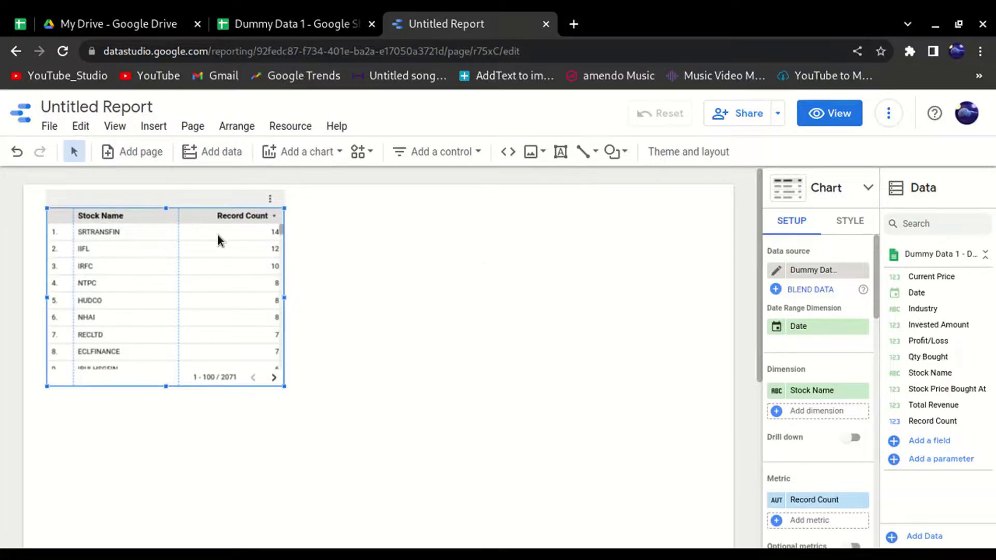
left_click_drag(199, 197, 216, 240)
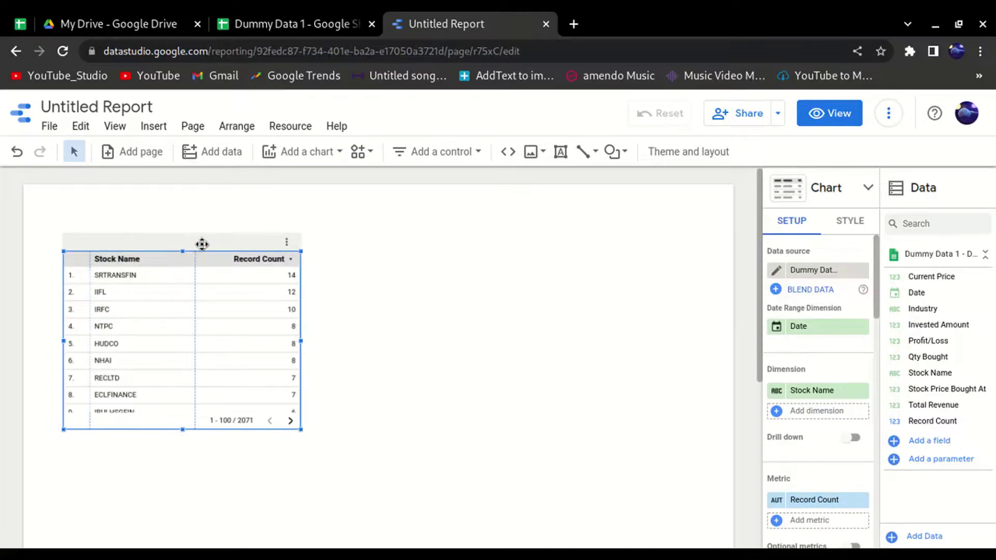
key("Delete")
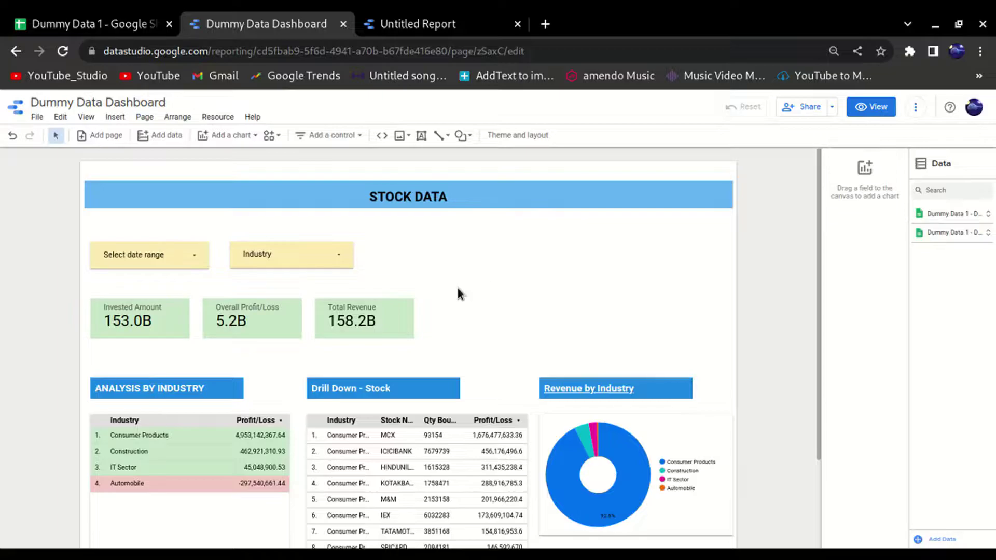
Review the filters, scorecards, tables and donut chart on the finished Dummy Data Dashboard report
scroll(302, 301, "down", 2)
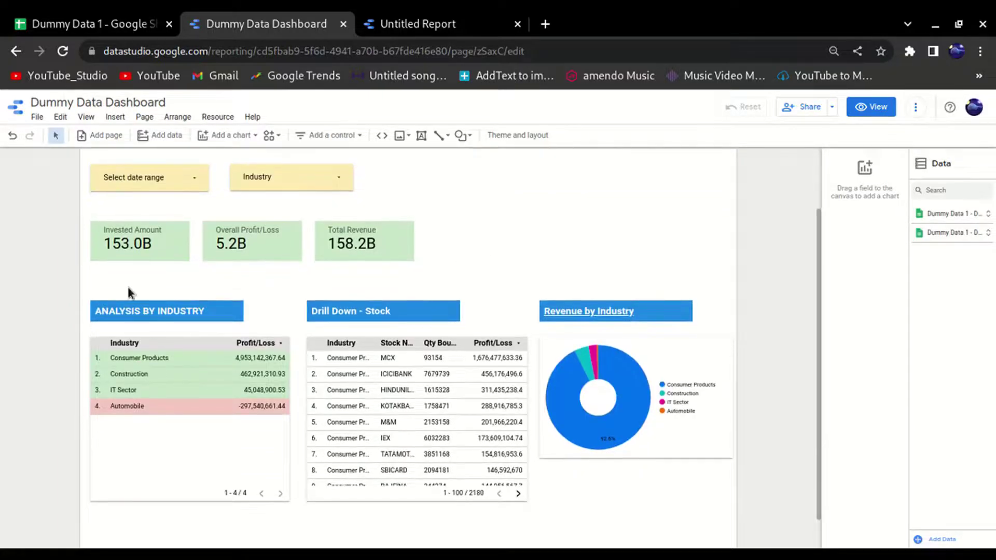
scroll(599, 243, "up", 2)
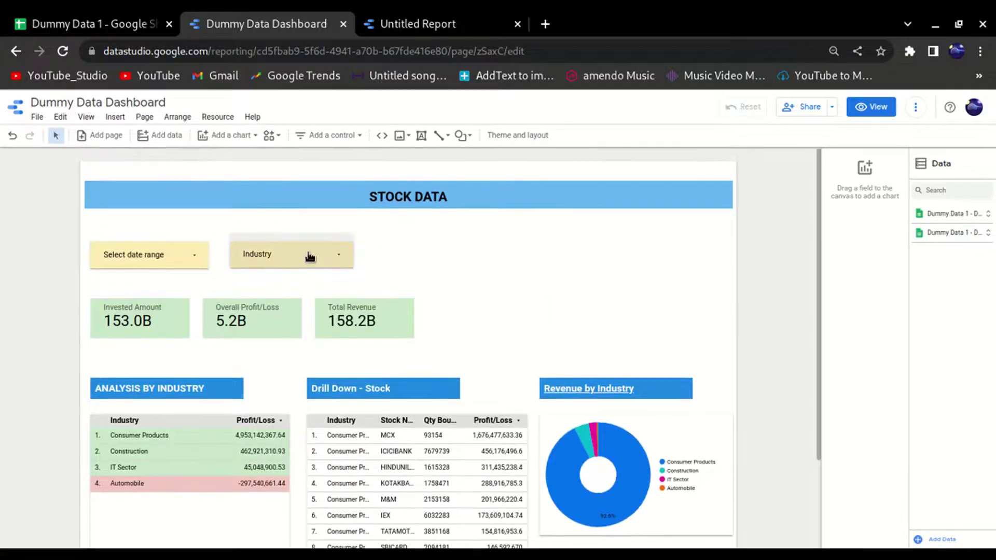
scroll(251, 330, "down", 3)
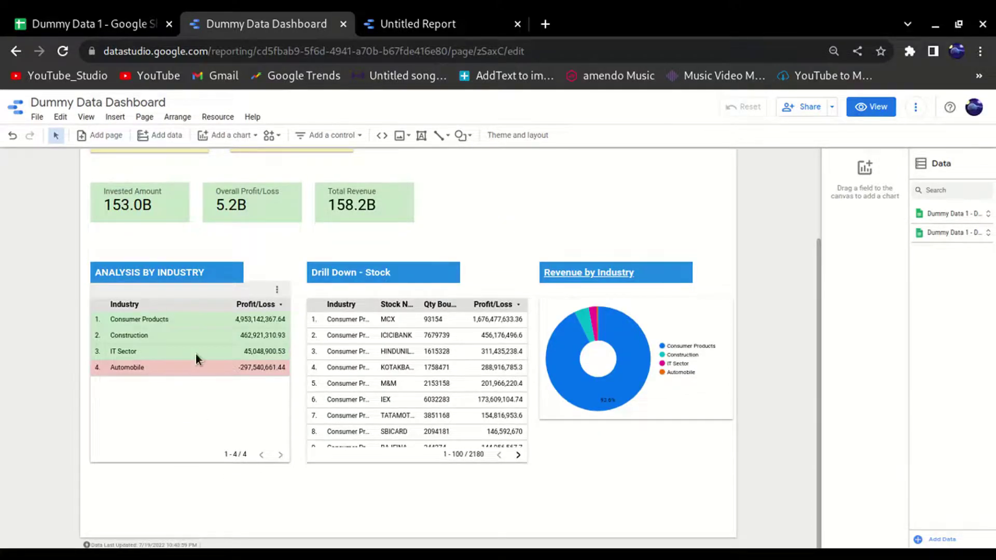
scroll(195, 353, "up", 1)
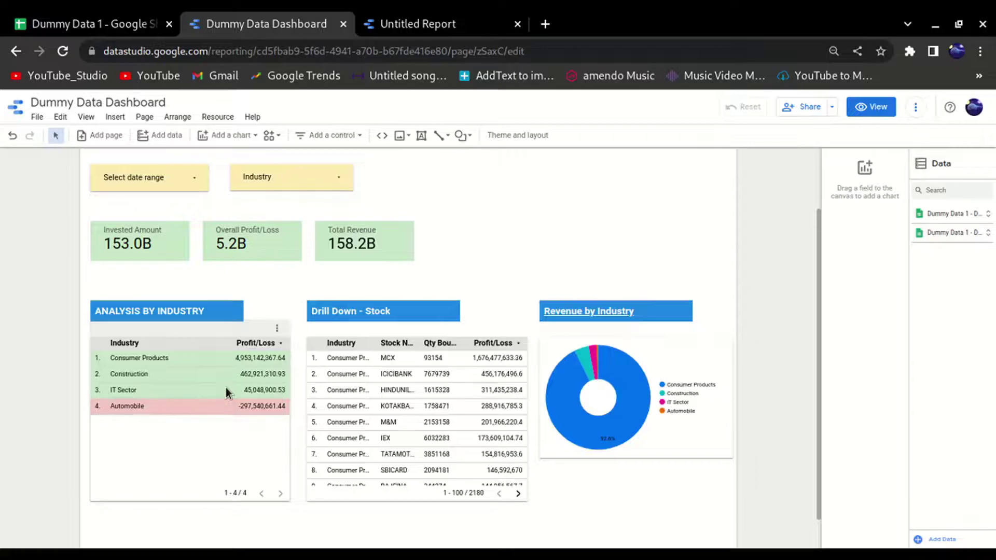
Examine the source columns from Date to Industry in Dummy Data 1 by selecting A1:I13
left_click(96, 30)
left_click(57, 179)
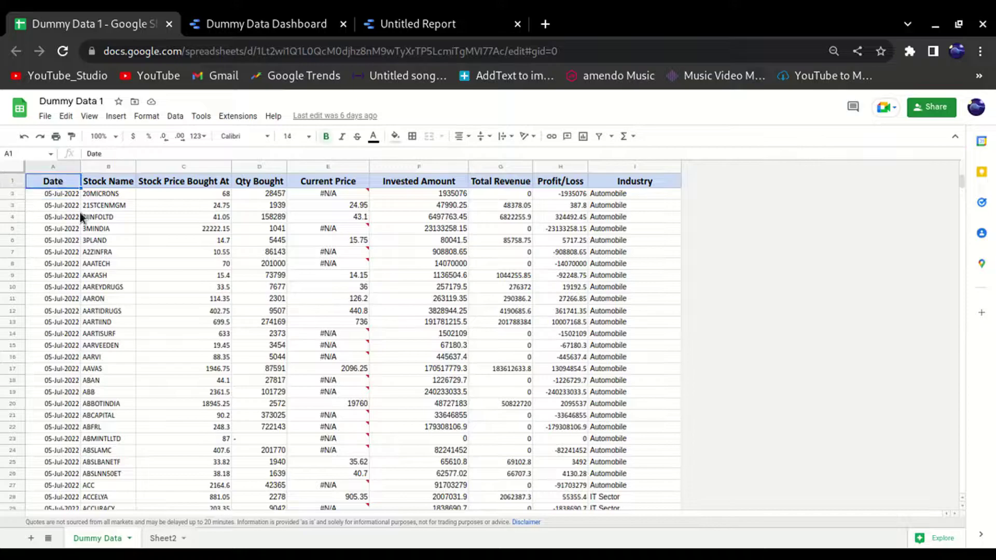
left_click_drag(57, 185, 658, 325)
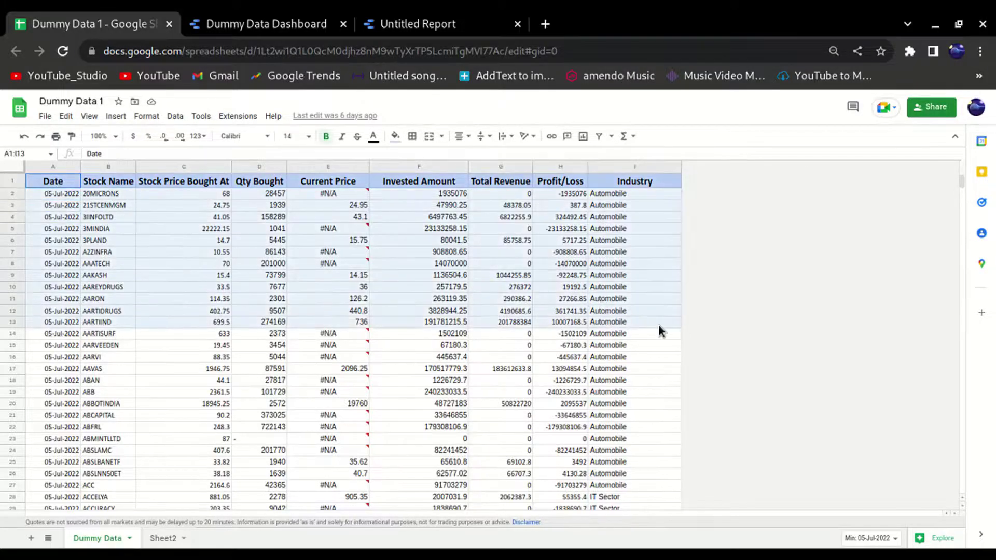
Filter the Dummy Data Dashboard's Industry control to Consumer Products only and inspect the scorecards and charts
left_click(217, 25)
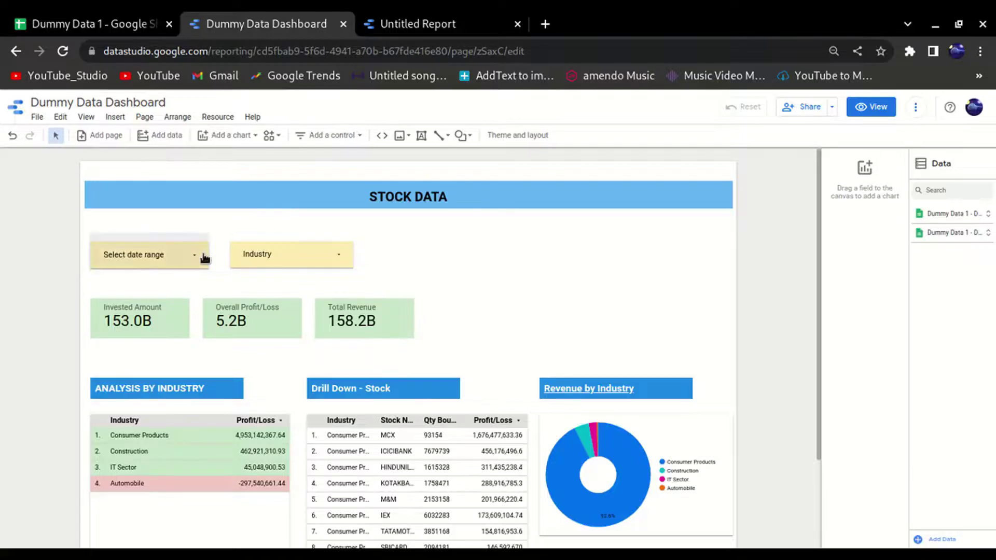
left_click(200, 259)
left_click(313, 254)
left_click(340, 256)
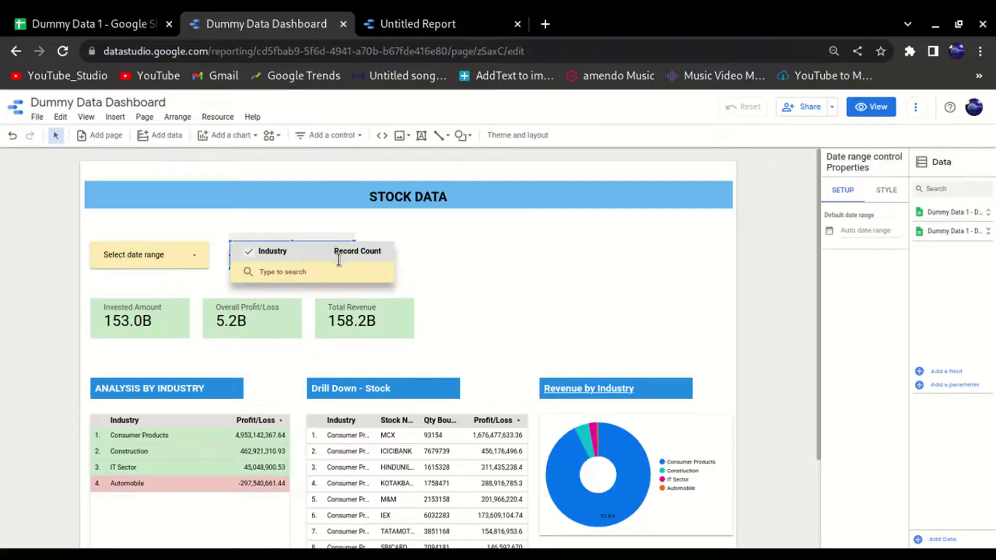
left_click(363, 292)
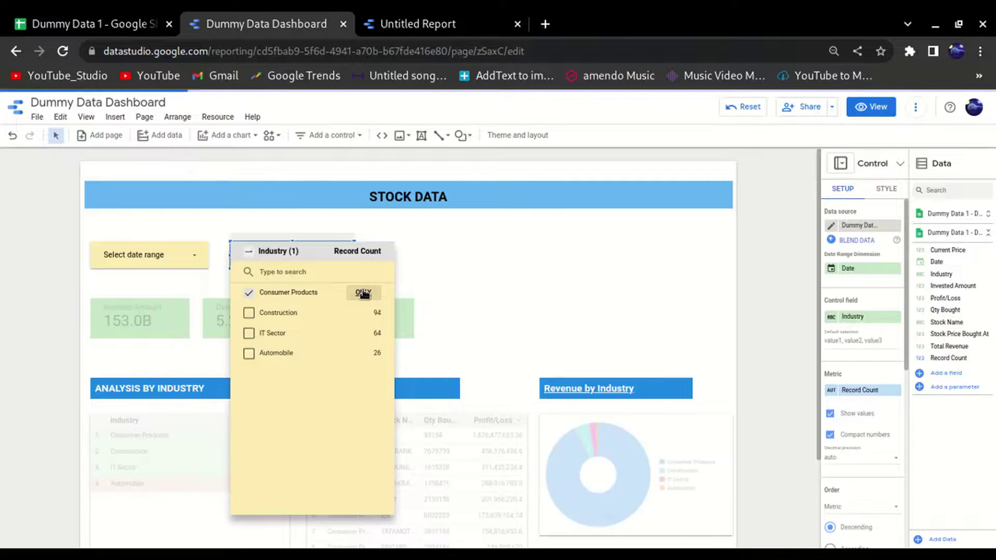
left_click(515, 311)
scroll(289, 318, "down", 3)
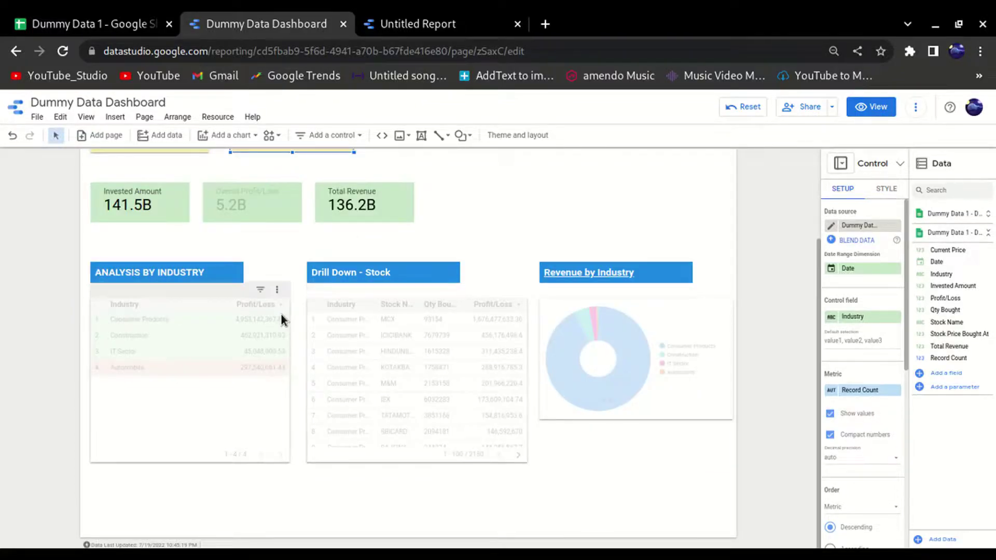
scroll(282, 318, "up", 1)
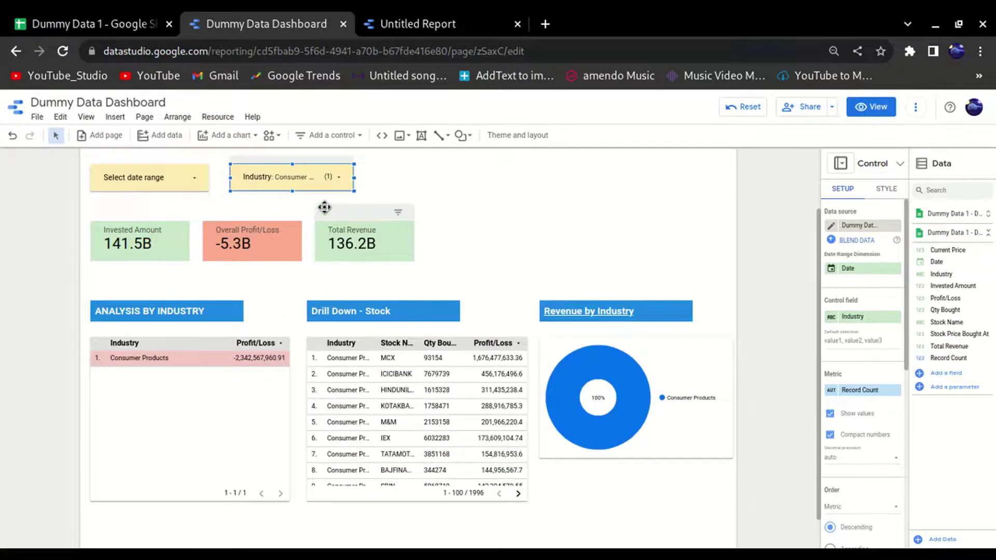
Reselect all industries in the dashboard's Industry filter
left_click(335, 185)
left_click(249, 174)
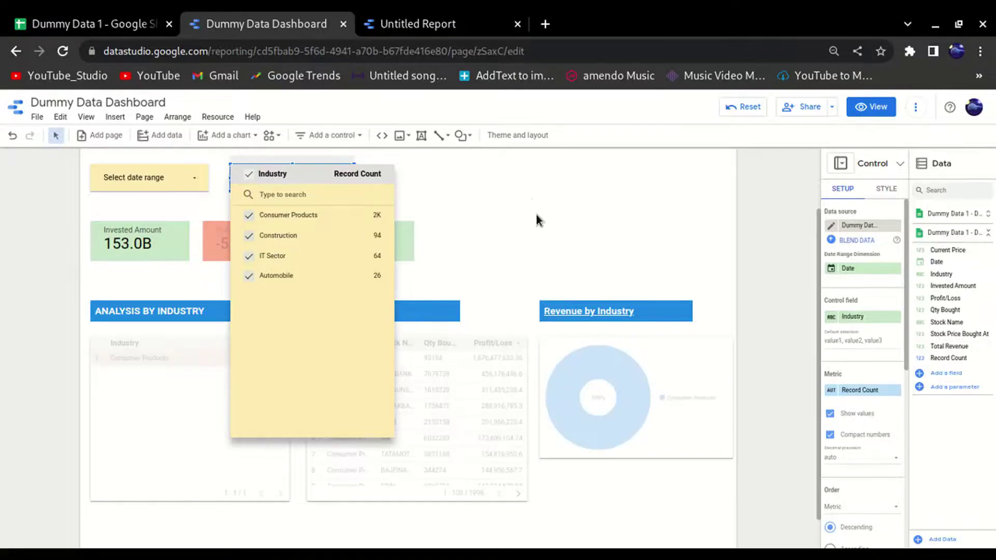
In the Untitled Report, insert a table on the upper part of the page and enlarge it
left_click(535, 213)
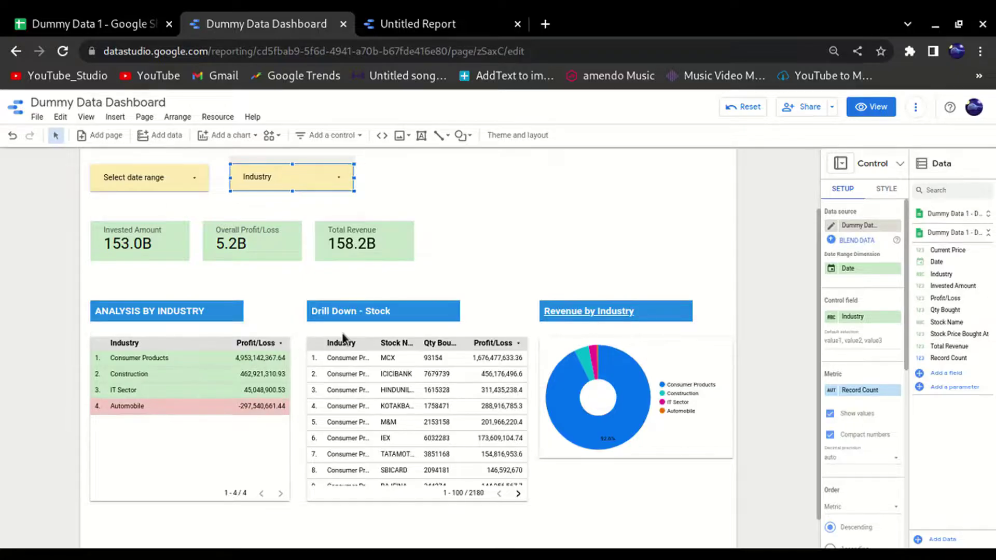
left_click(405, 26)
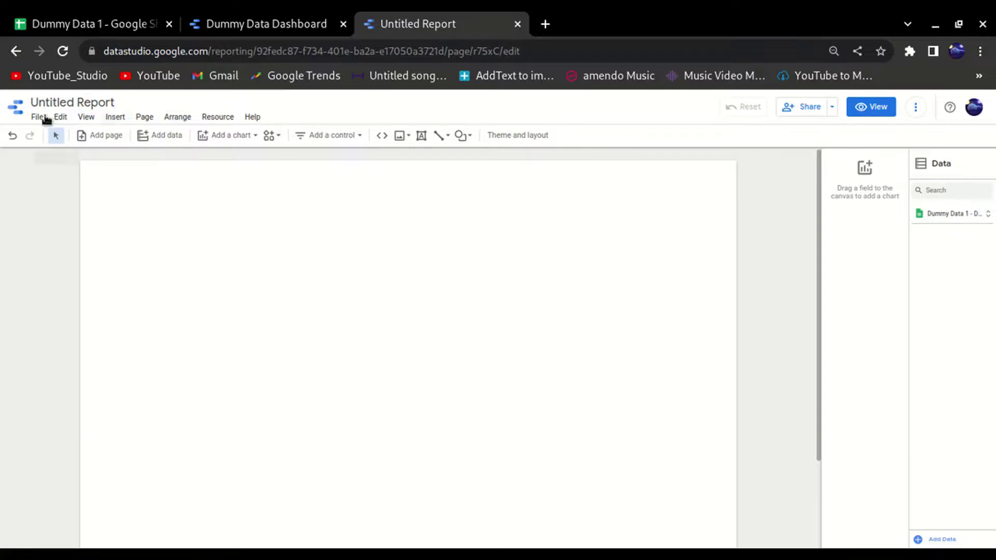
left_click(117, 118)
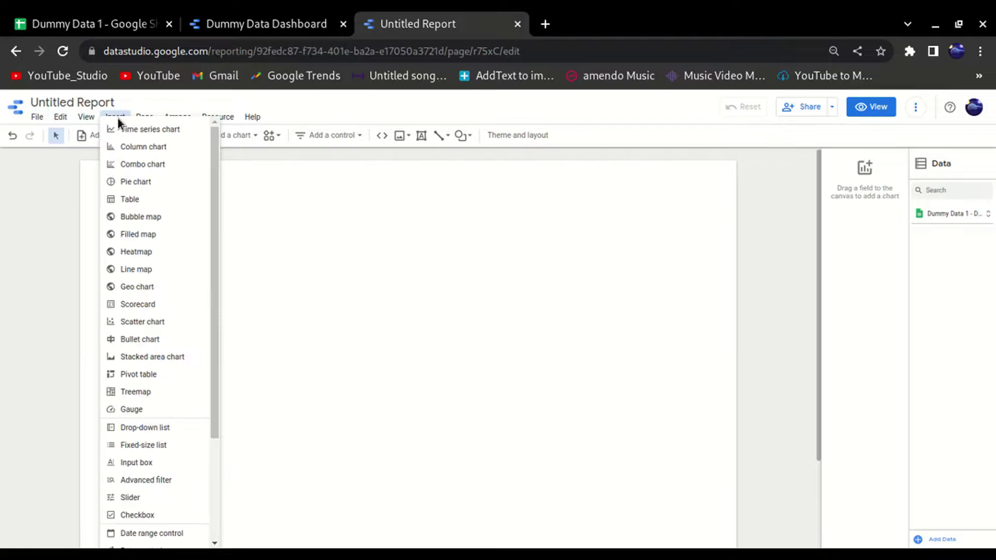
left_click(136, 203)
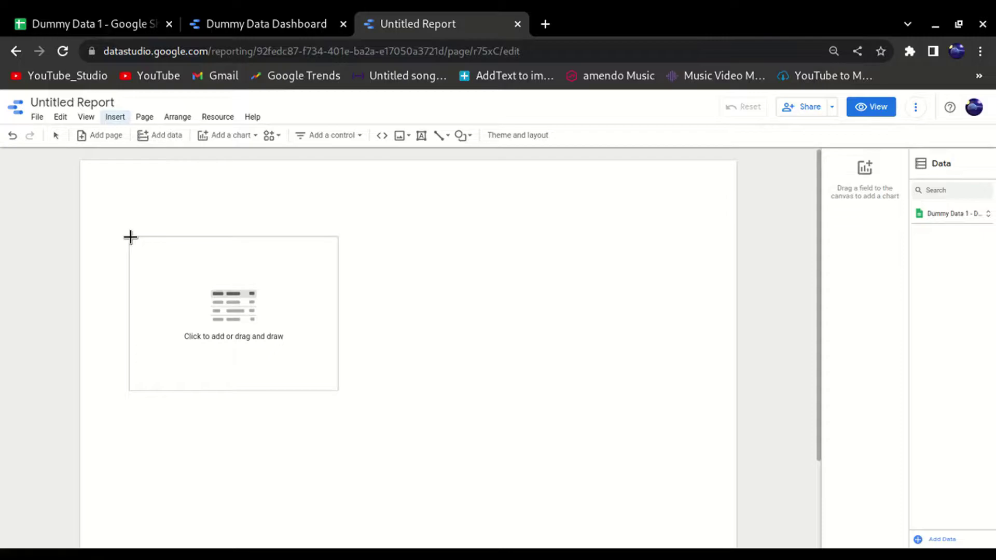
left_click(130, 237)
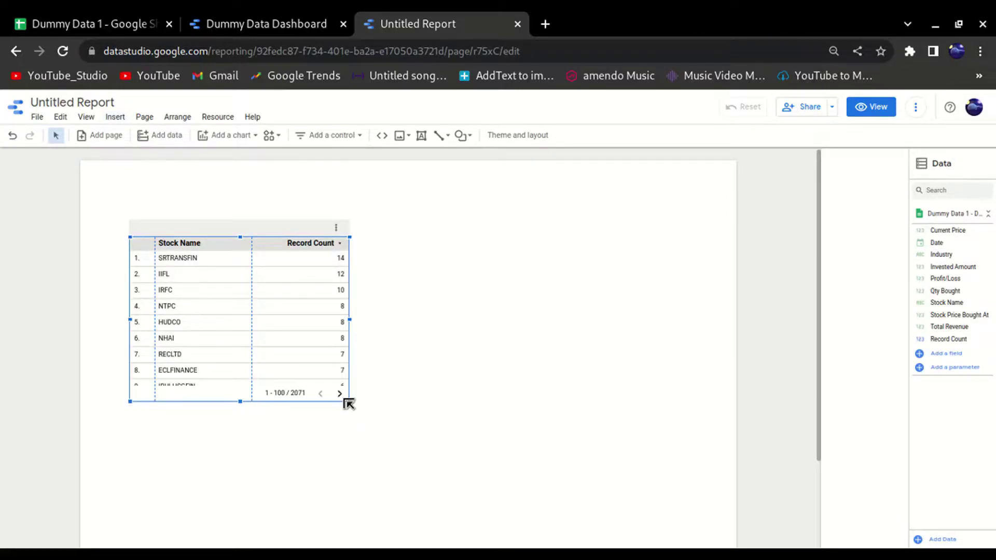
left_click_drag(348, 402, 421, 444)
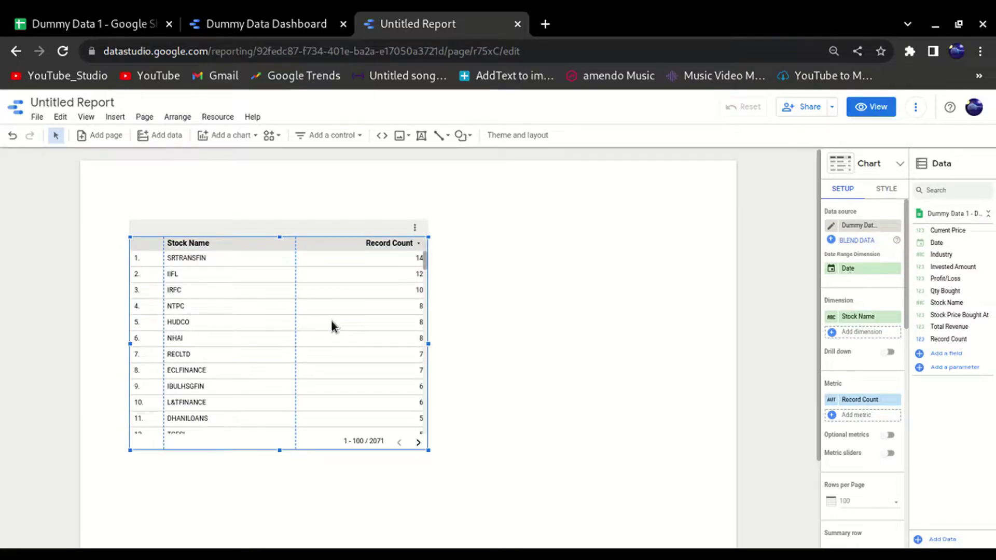
Check the finished dashboard's Analysis by Industry table, and move the new table slightly lower and further left on the Untitled Report page
left_click(262, 24)
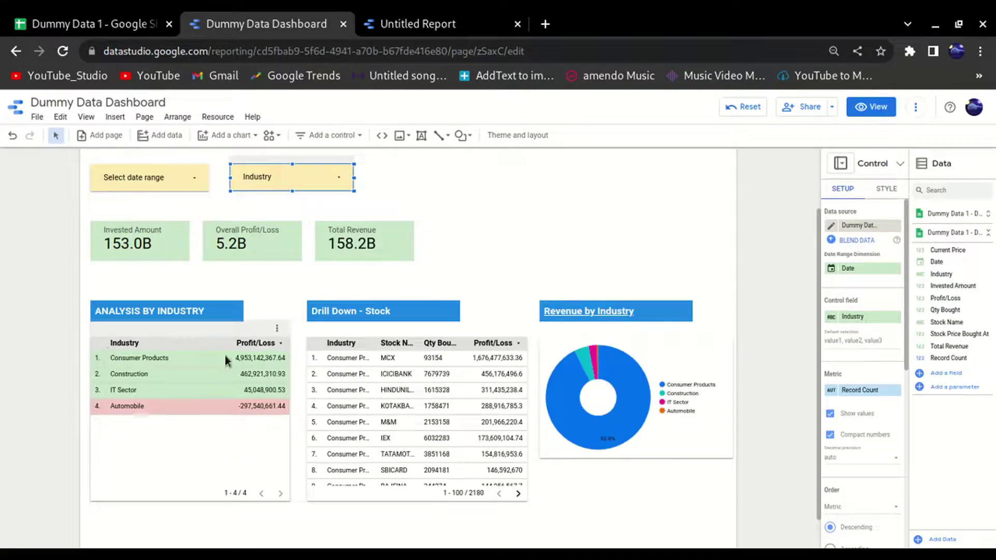
left_click(417, 24)
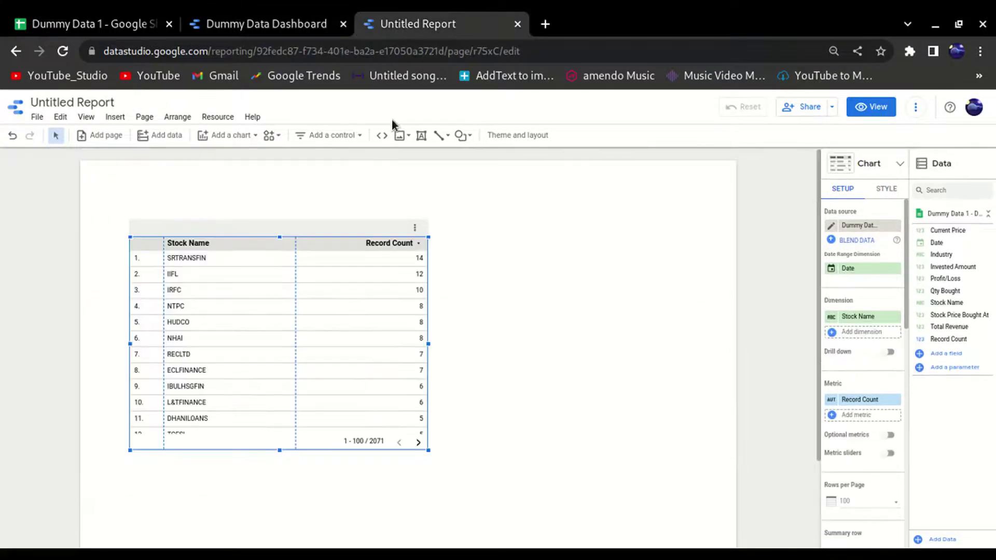
left_click_drag(280, 223, 260, 257)
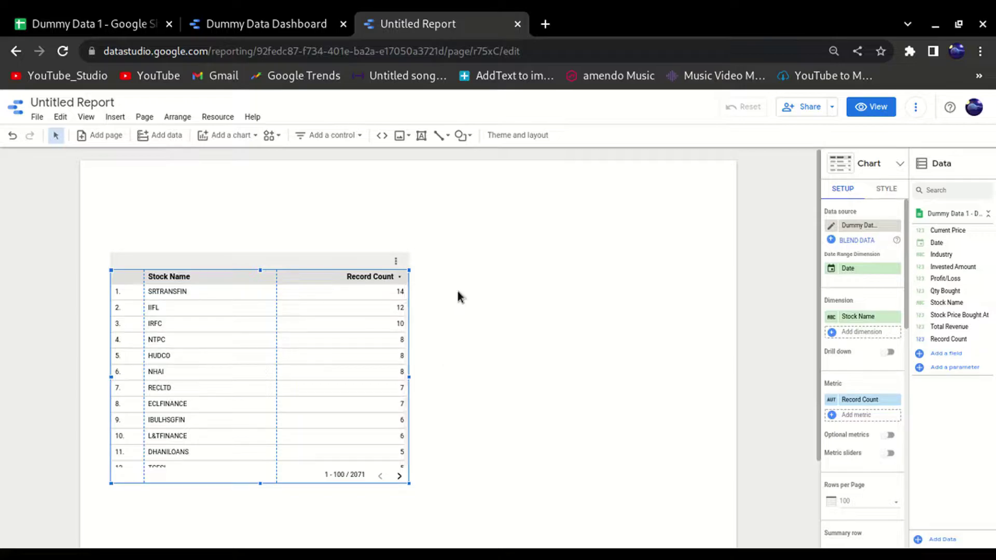
Review the new table's style options and its setup options
left_click(843, 189)
left_click(885, 189)
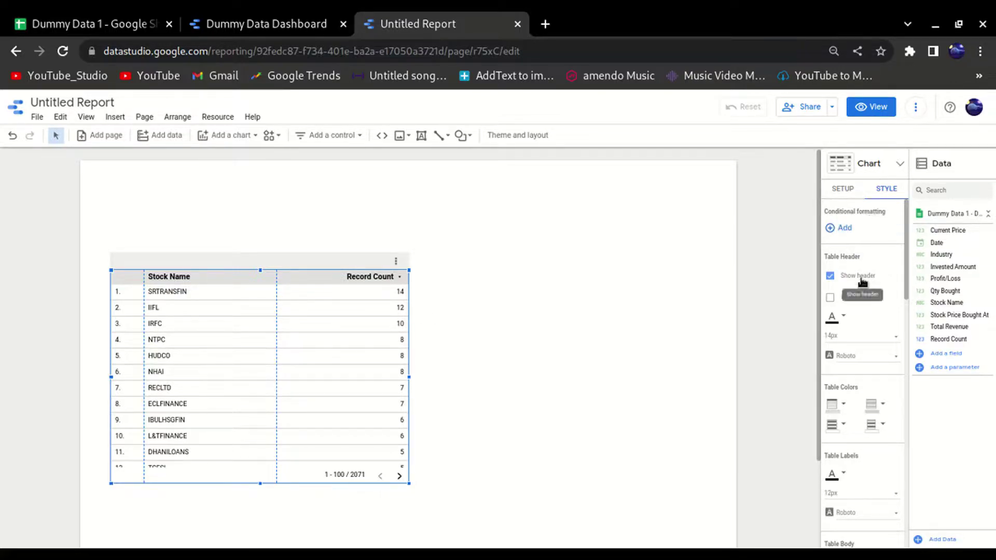
scroll(850, 414, "down", 1)
scroll(848, 414, "up", 1)
left_click(845, 191)
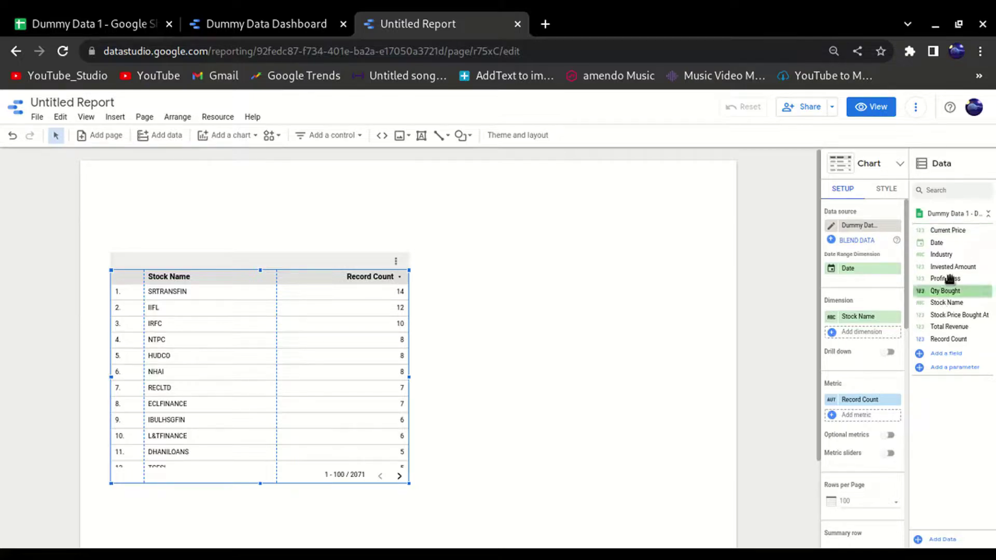
Compare the report's available data fields with the header row from Date to Industry in the Dummy Data 1 sheet
left_click_drag(932, 167, 951, 165)
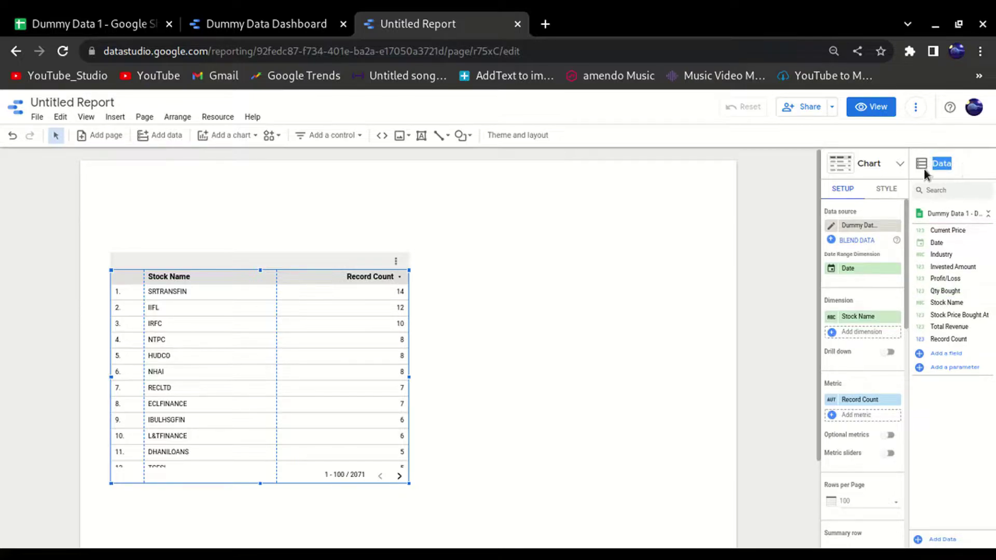
left_click_drag(945, 267, 951, 353)
left_click(130, 24)
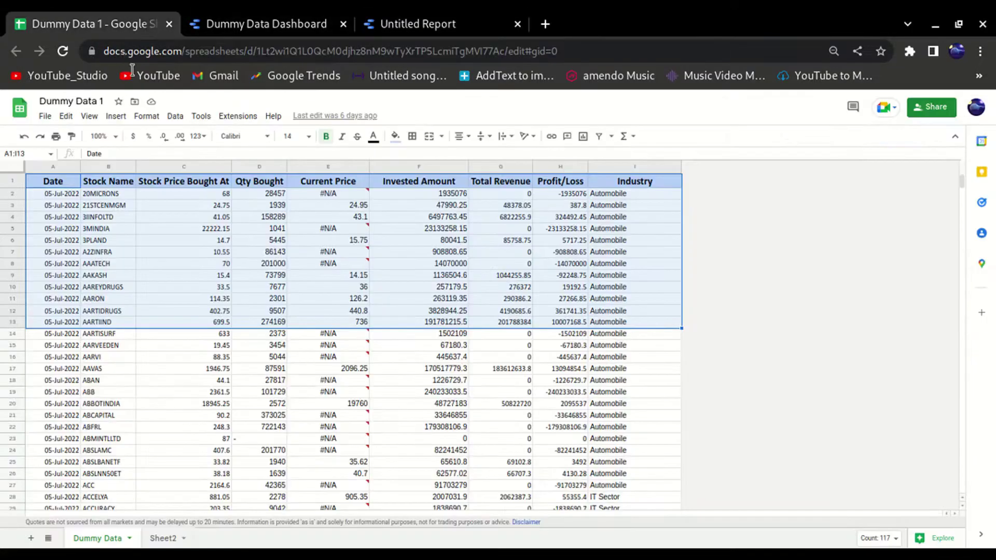
left_click_drag(57, 181, 655, 183)
key("ctrl+c")
left_click(304, 25)
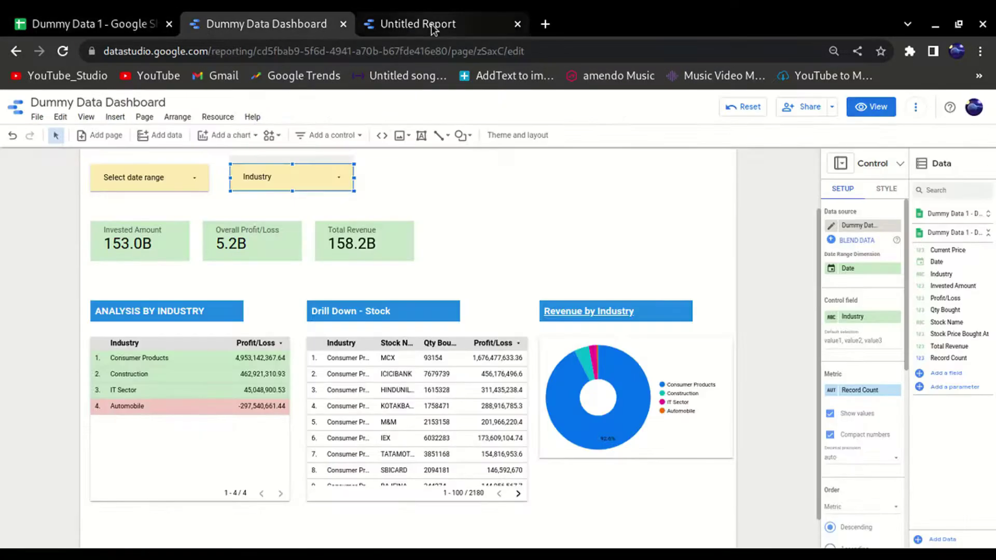
left_click(431, 24)
left_click_drag(944, 291, 941, 253)
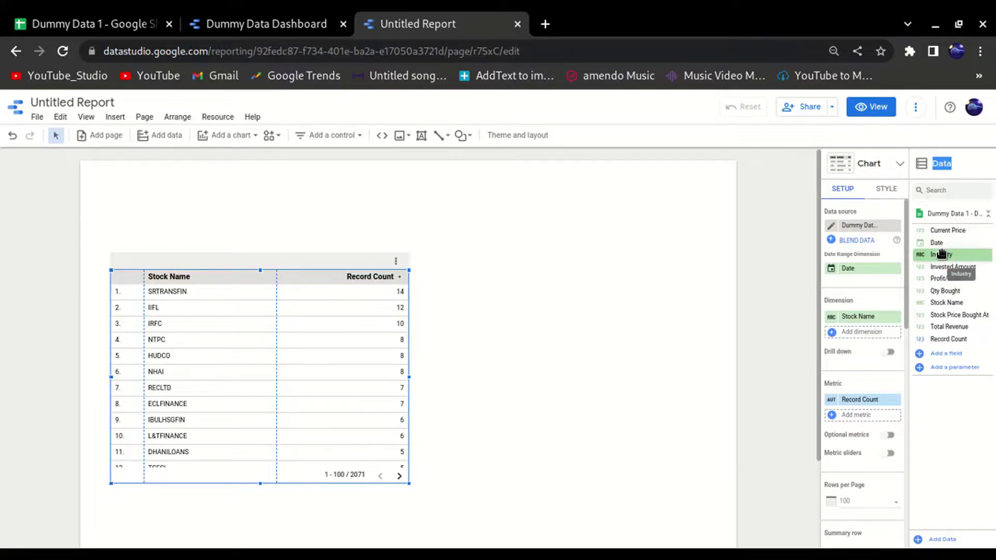
Make the table show Industry as its dimension with Profit/Loss as its only metric, and widen the Profit/Loss column
left_click(844, 196)
left_click_drag(964, 254, 882, 317)
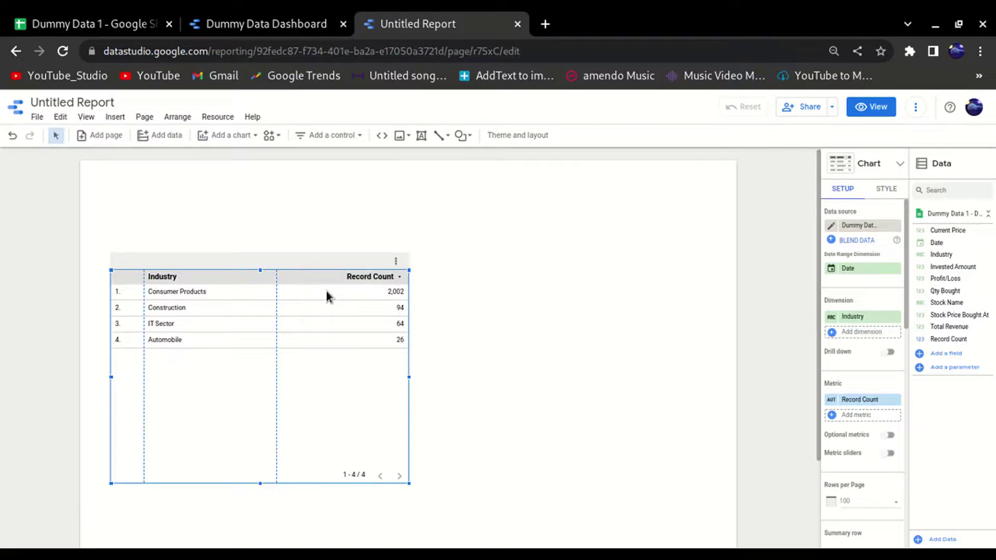
left_click(896, 404)
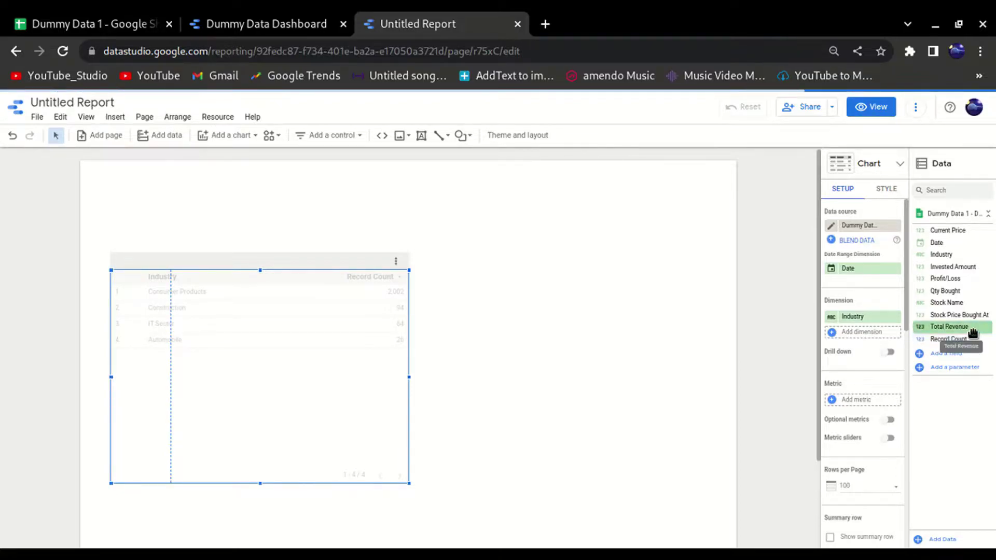
left_click_drag(966, 281, 876, 403)
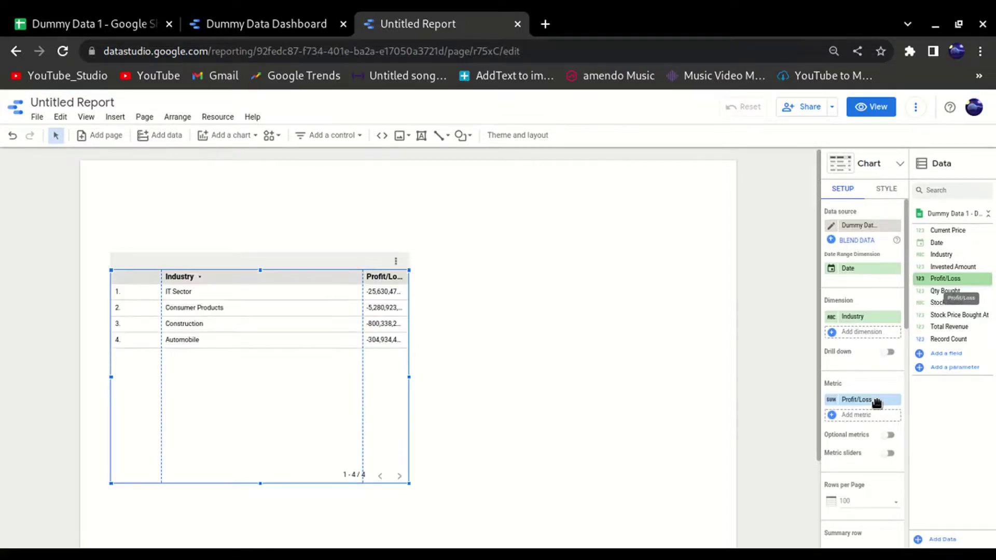
left_click_drag(363, 322, 278, 322)
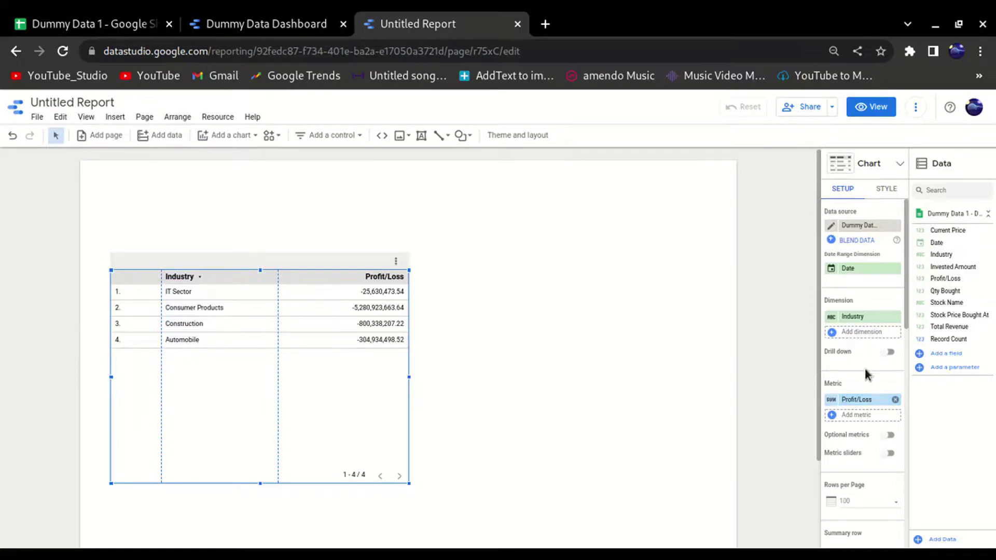
Try 1 row per page on the table, and set its rows per page to 10
scroll(863, 364, "down", 1)
scroll(864, 364, "down", 3)
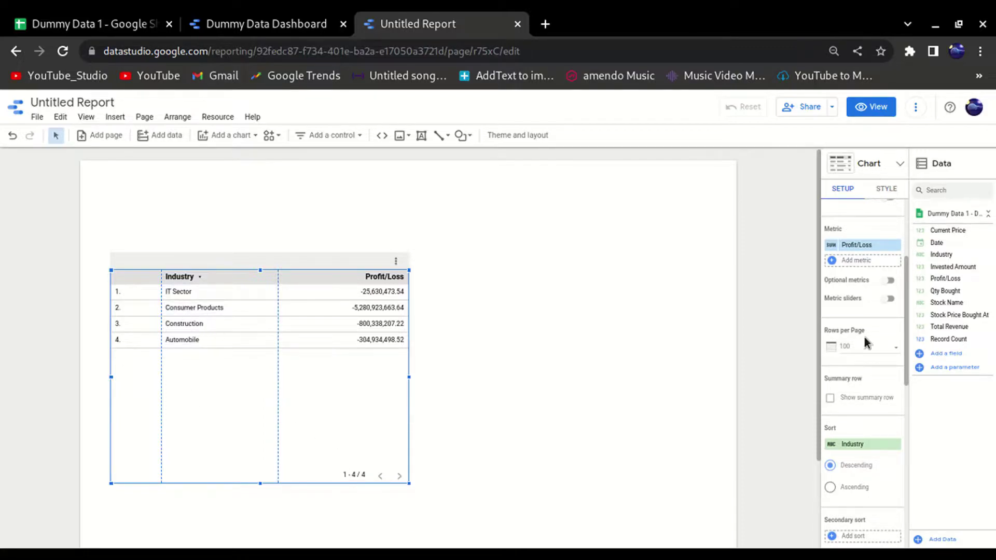
left_click(856, 350)
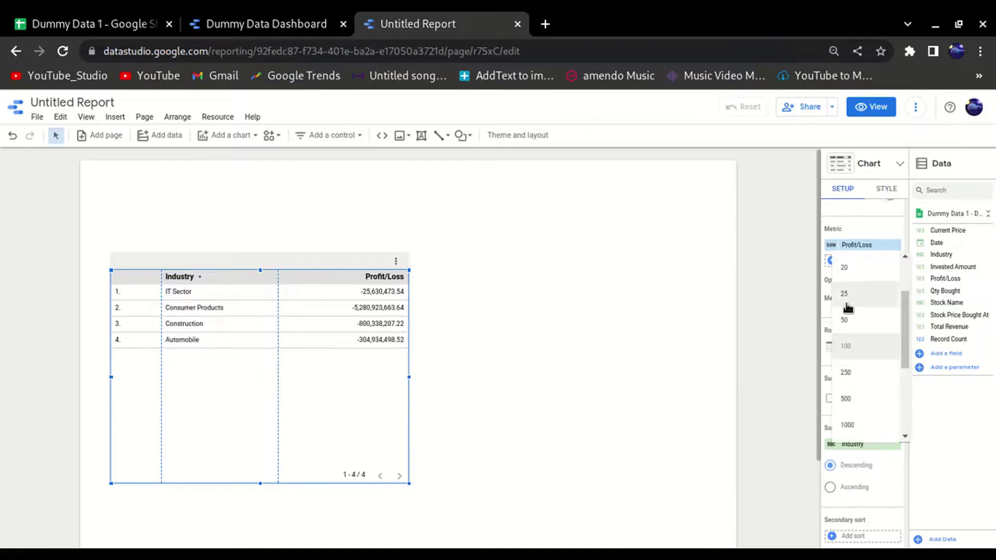
scroll(859, 332, "up", 2)
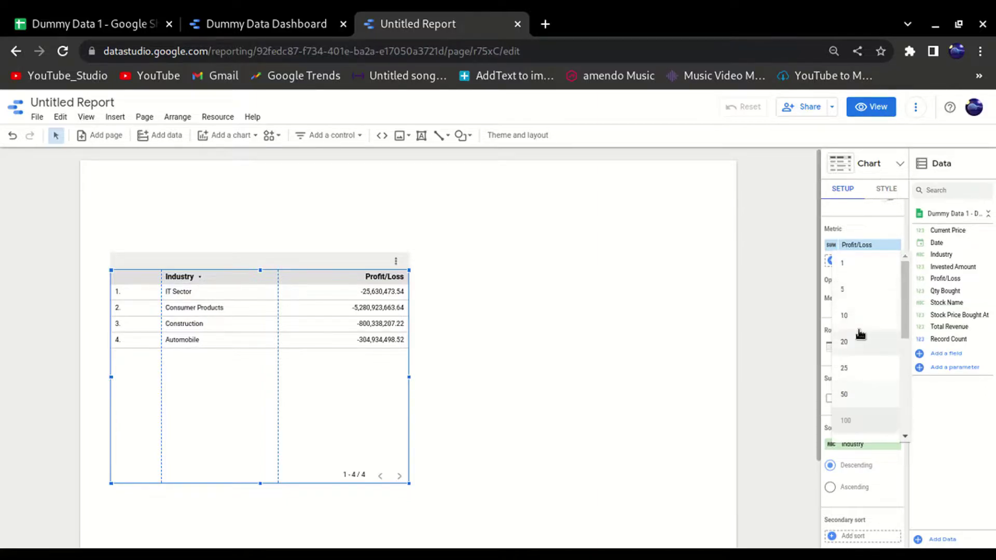
left_click(861, 266)
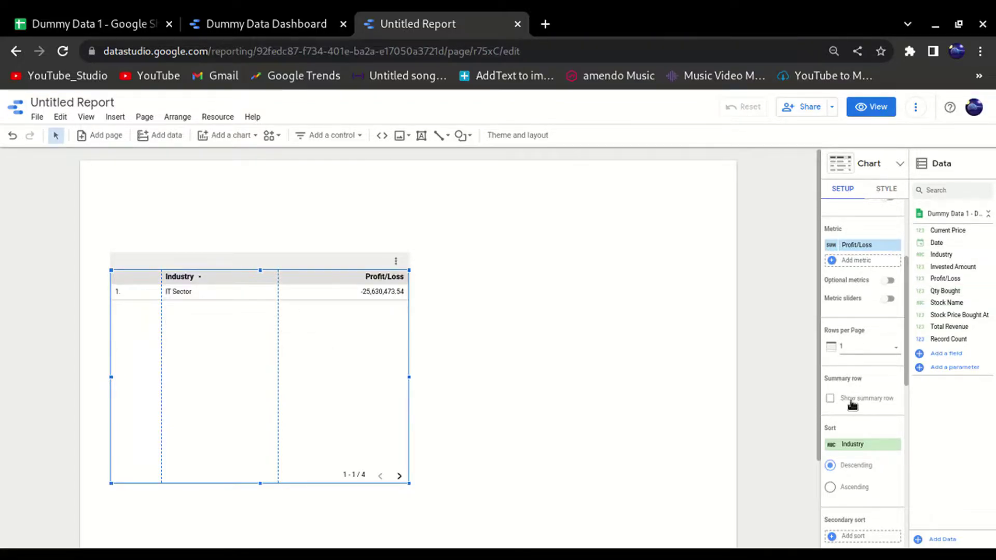
left_click(871, 348)
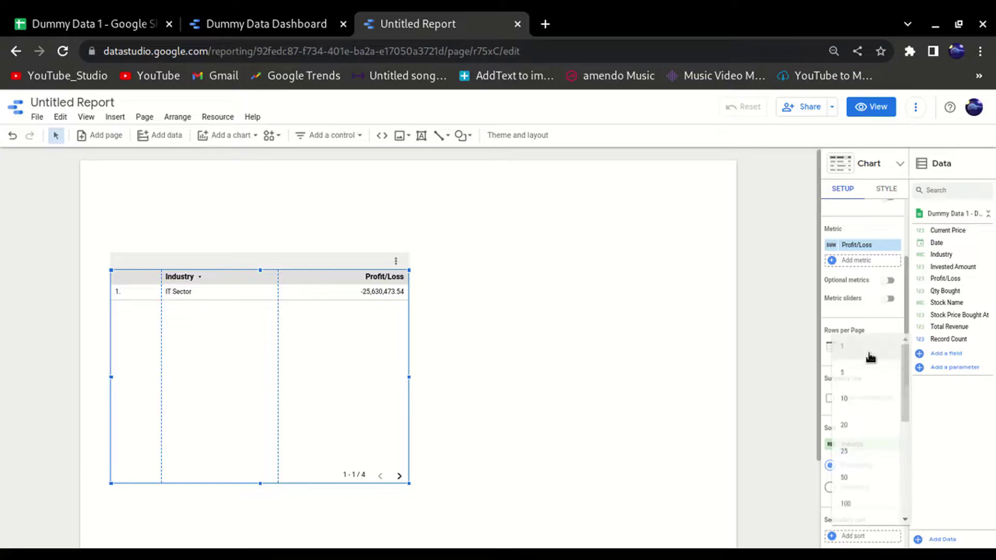
left_click(869, 405)
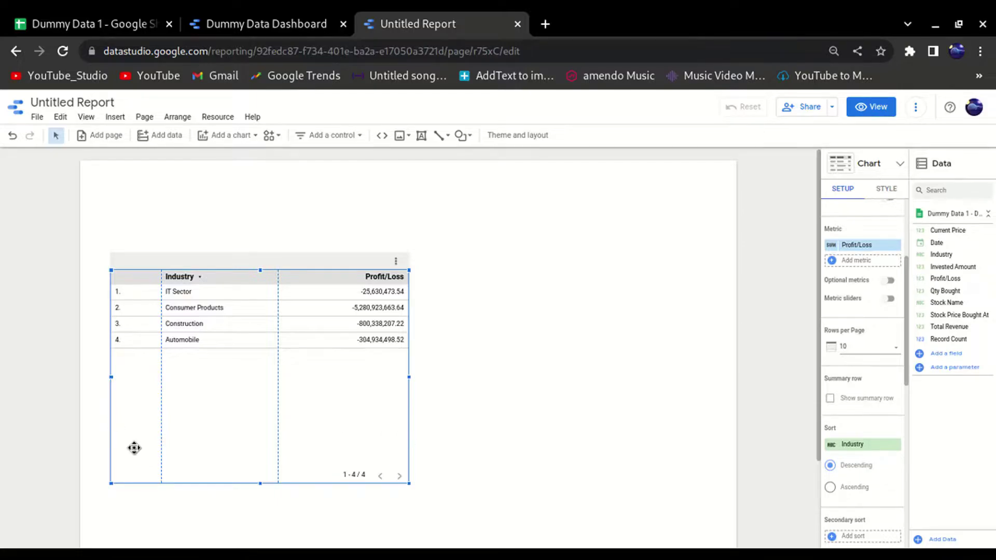
Show the summary row in the industry table and shorten the table from its lower edge
left_click(830, 399)
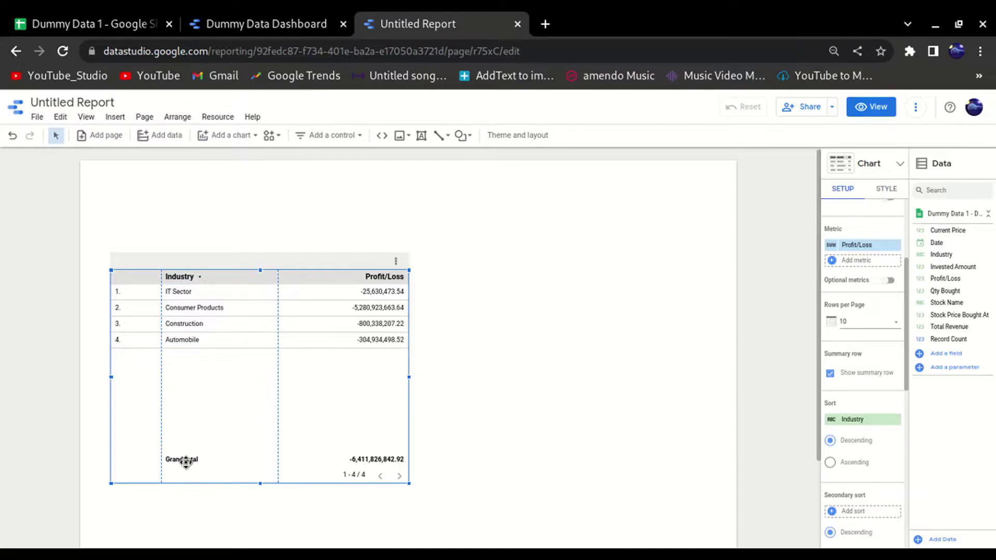
left_click_drag(260, 482, 258, 413)
Sort the table by Profit/Loss in ascending order and shift it slightly to the right on the page
scroll(881, 462, "down", 1)
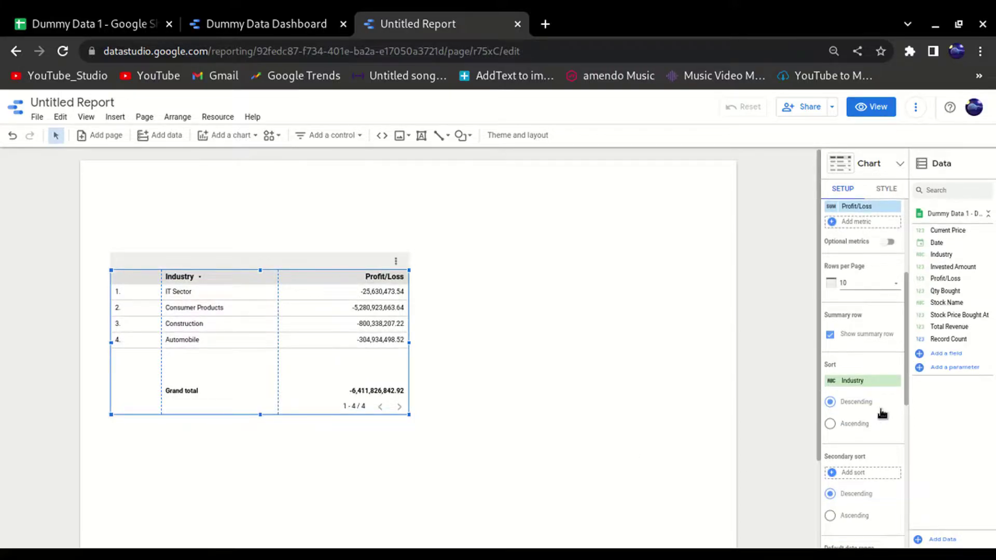
scroll(858, 381, "up", 2)
scroll(859, 381, "up", 3)
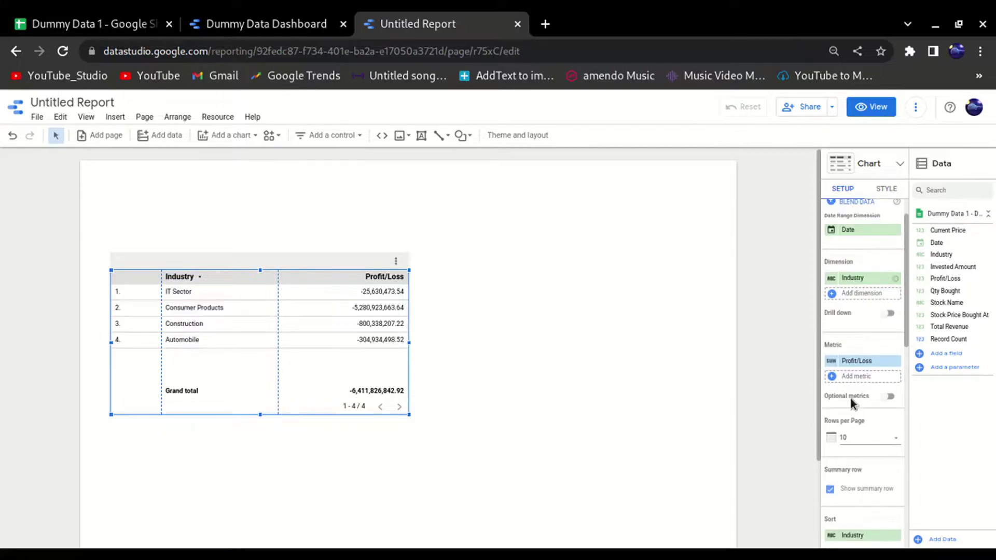
scroll(862, 415, "down", 3)
scroll(862, 415, "down", 2)
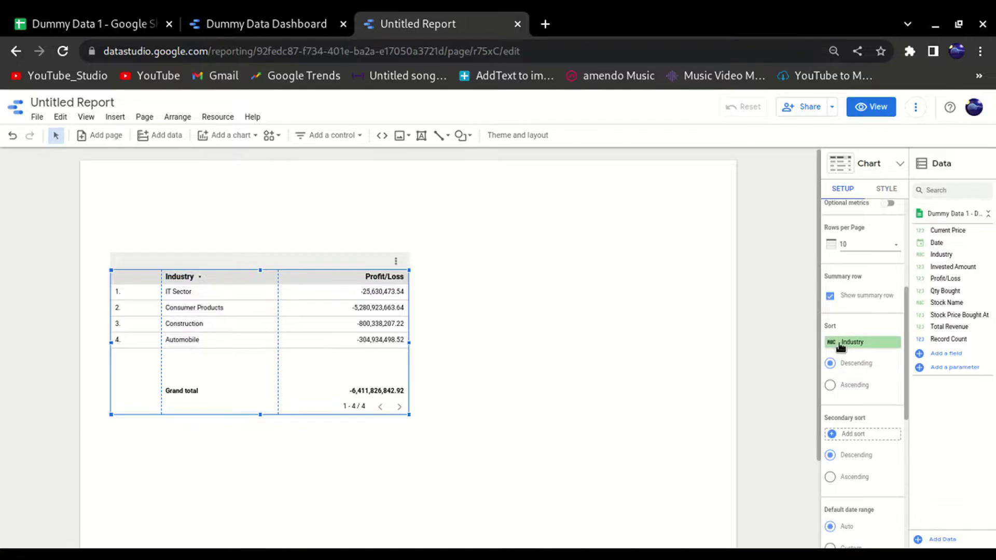
left_click(856, 343)
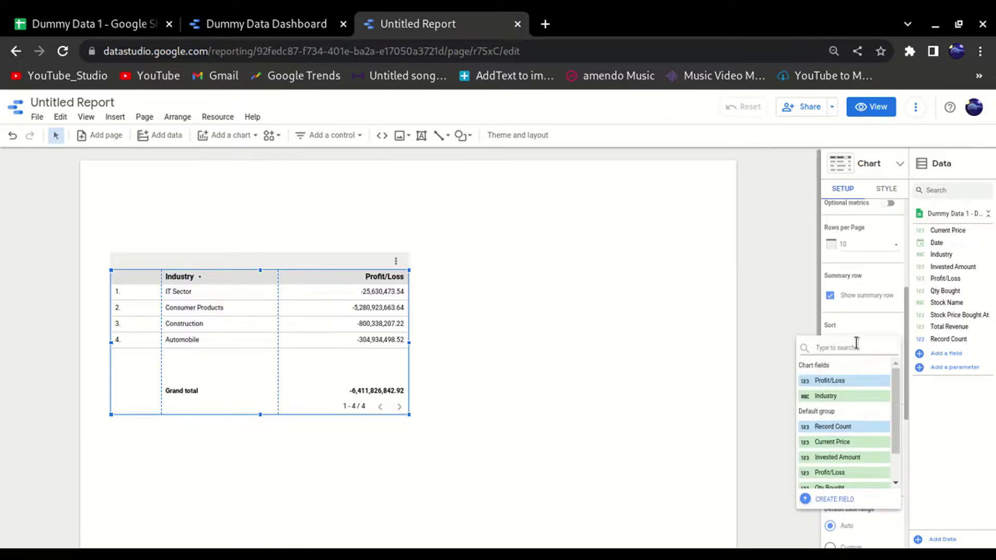
left_click(861, 325)
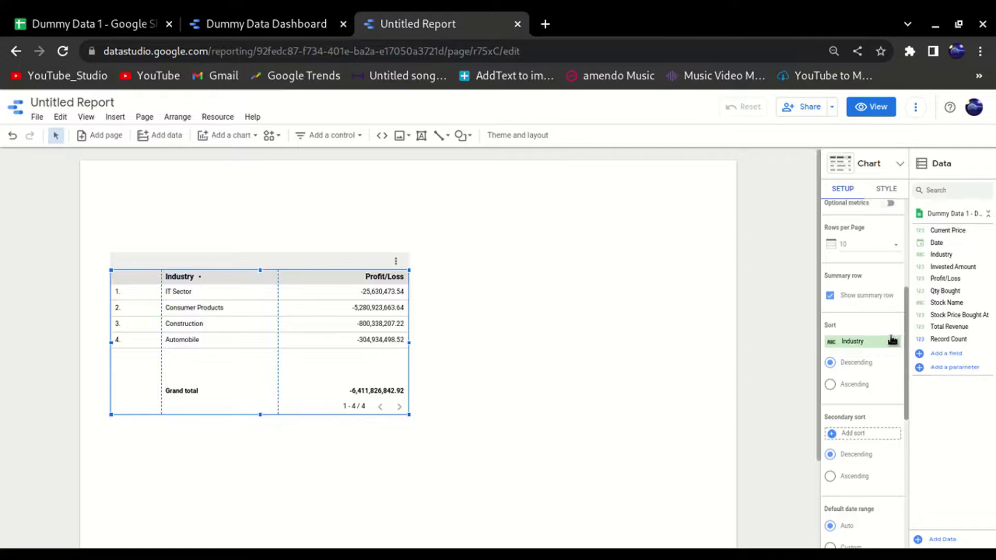
left_click(874, 341)
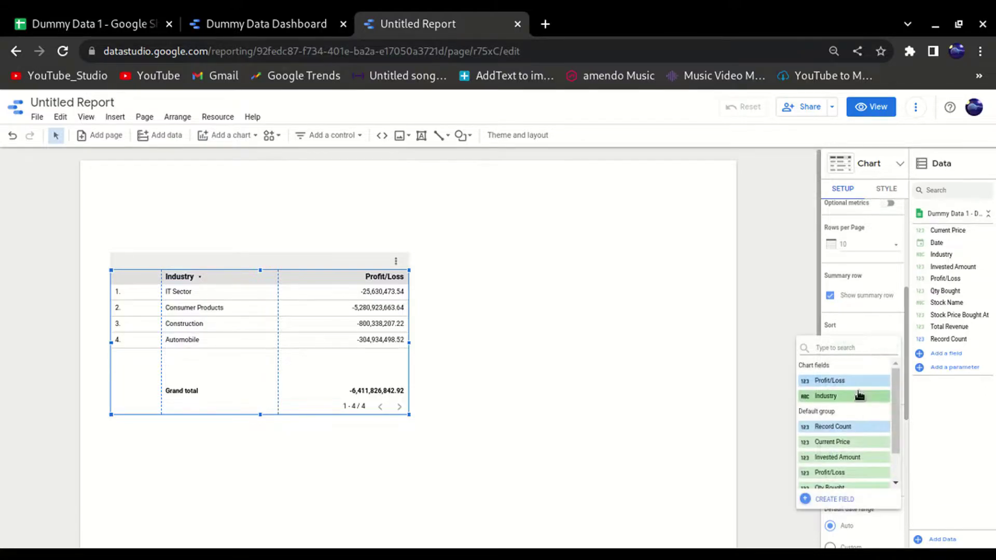
left_click(860, 382)
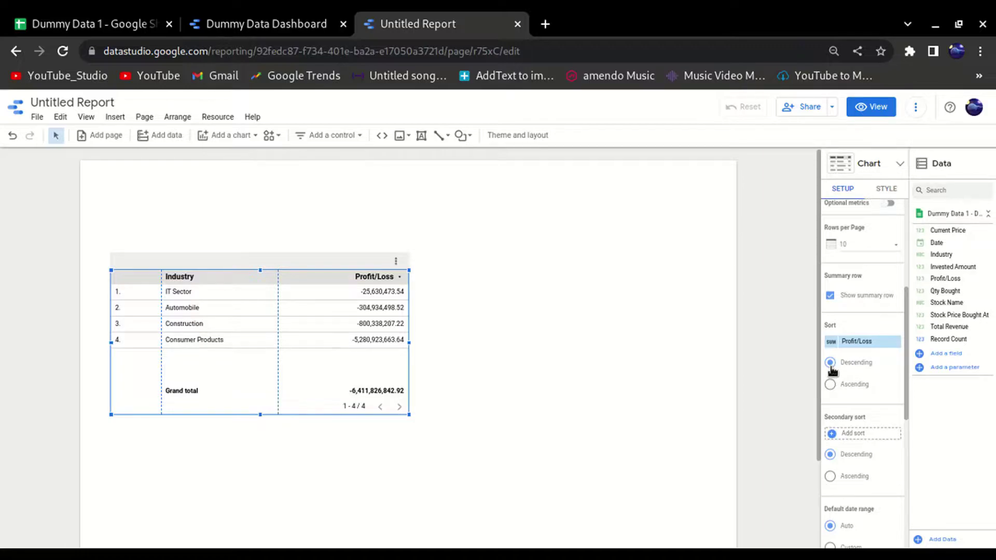
left_click(830, 385)
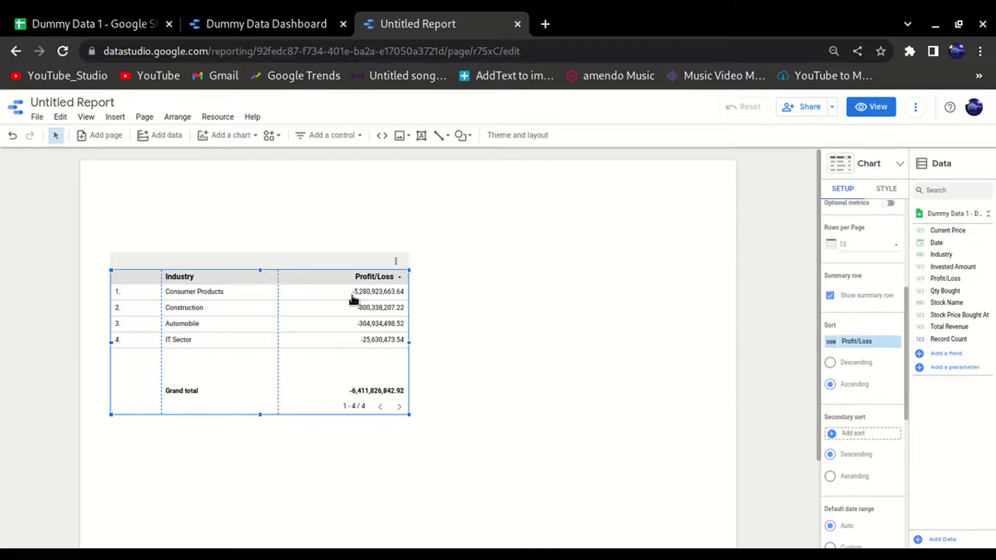
left_click_drag(350, 295, 373, 296)
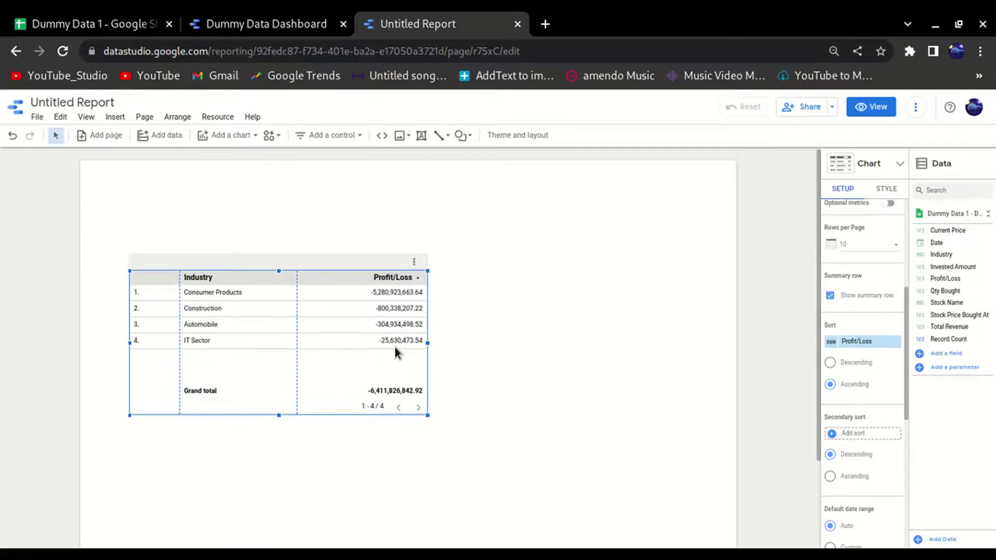
Try descending order for the table's Profit/Loss sort and set it back to ascending
left_click(830, 363)
left_click(830, 385)
left_click(830, 363)
left_click(831, 385)
Add Total Revenue as a second metric of the industry table and widen the table slightly from its right edge
scroll(854, 407, "down", 1)
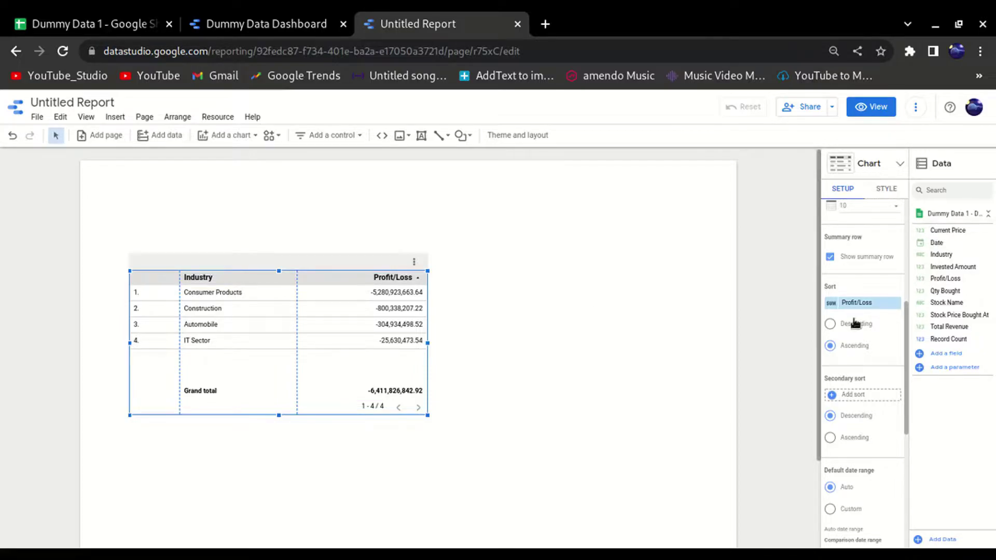
left_click_drag(955, 339, 922, 334)
scroll(843, 328, "up", 3)
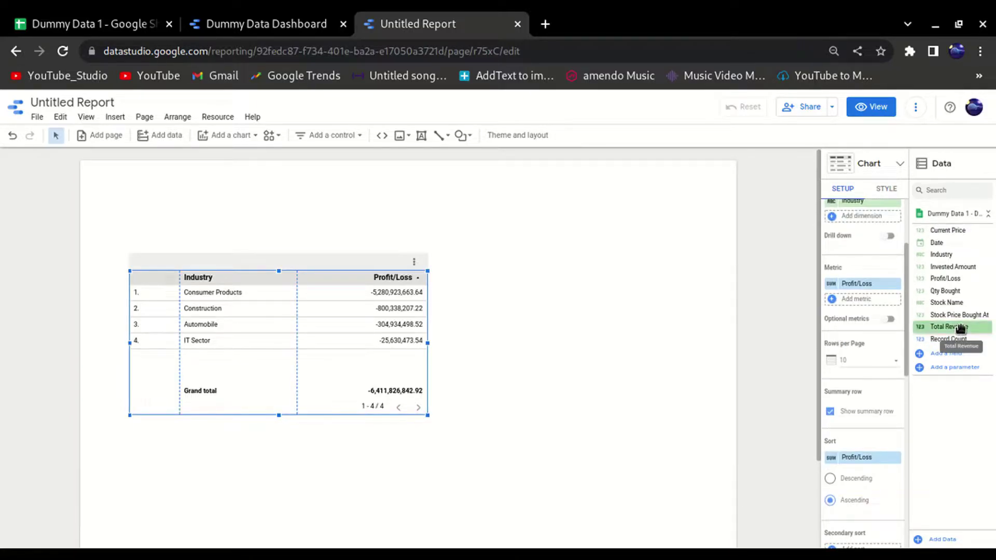
left_click_drag(960, 327, 875, 303)
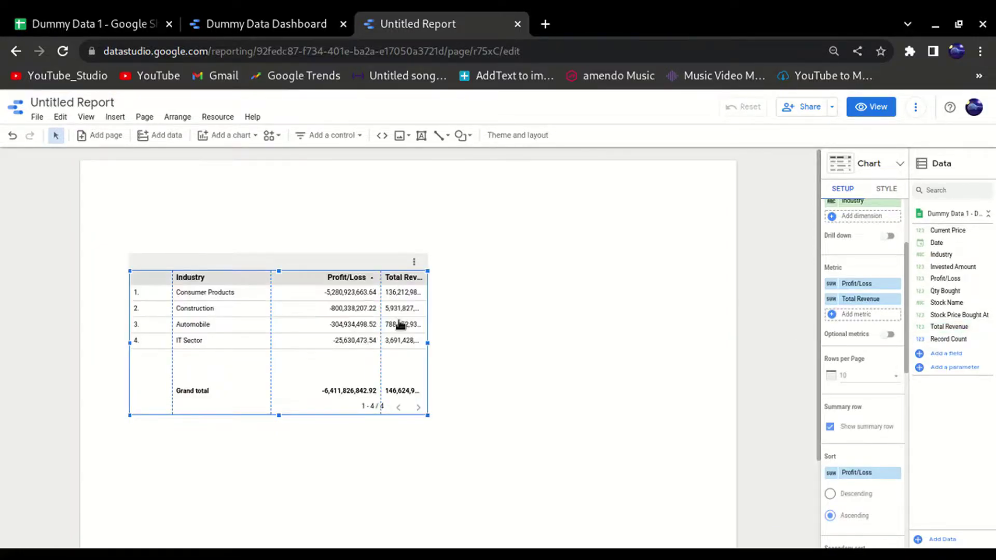
left_click_drag(428, 342, 449, 342)
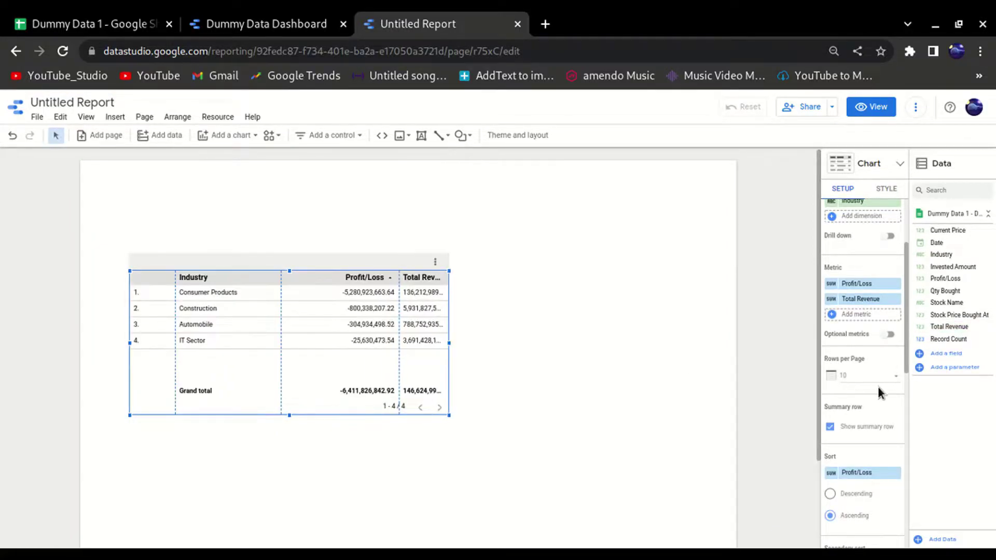
Set Total Revenue as the secondary sort in descending order, and widen its column by narrowing the Profit/Loss column
scroll(877, 400, "down", 4)
left_click(851, 371)
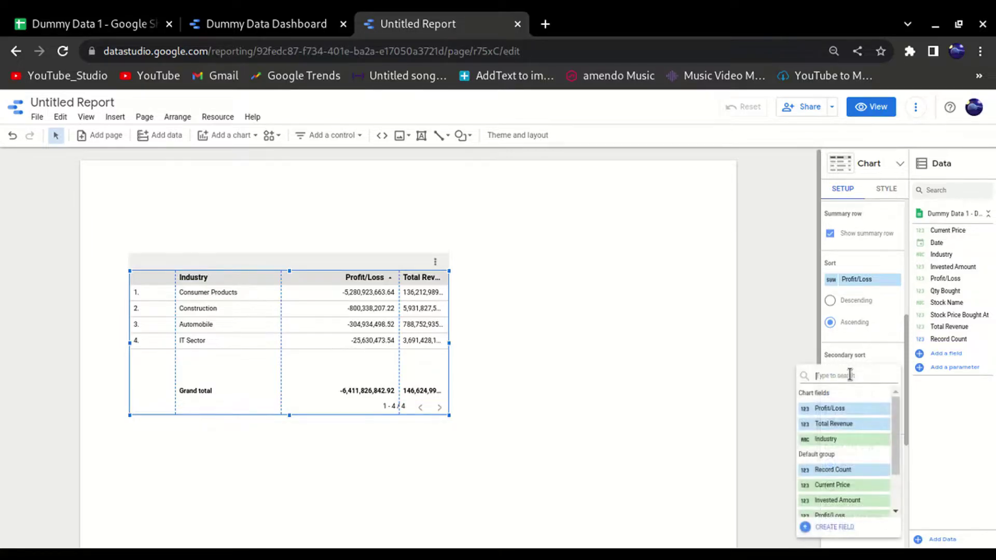
left_click(842, 426)
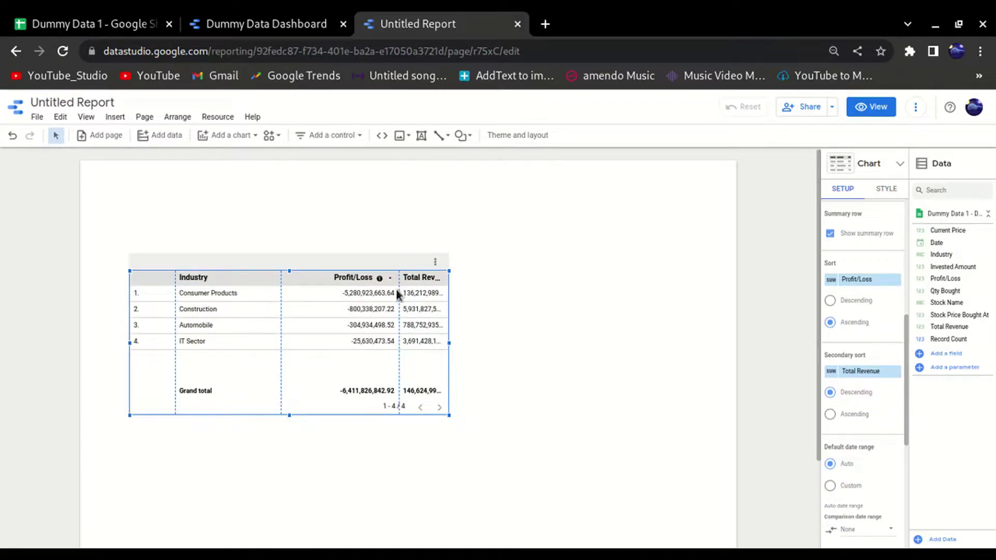
left_click_drag(399, 294, 381, 296)
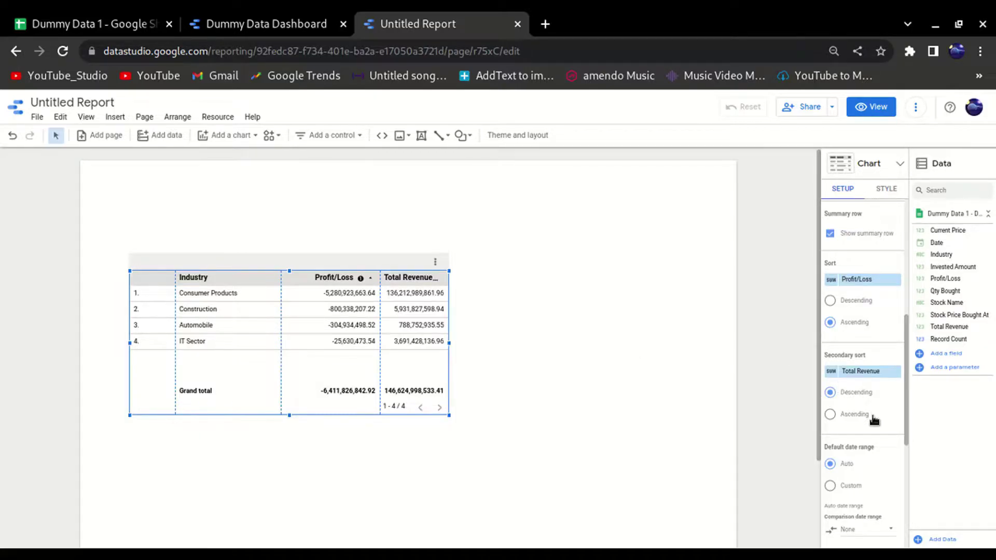
Review the table's setup options for metrics, sorting and date range, including the rows-per-page choices
scroll(849, 400, "down", 3)
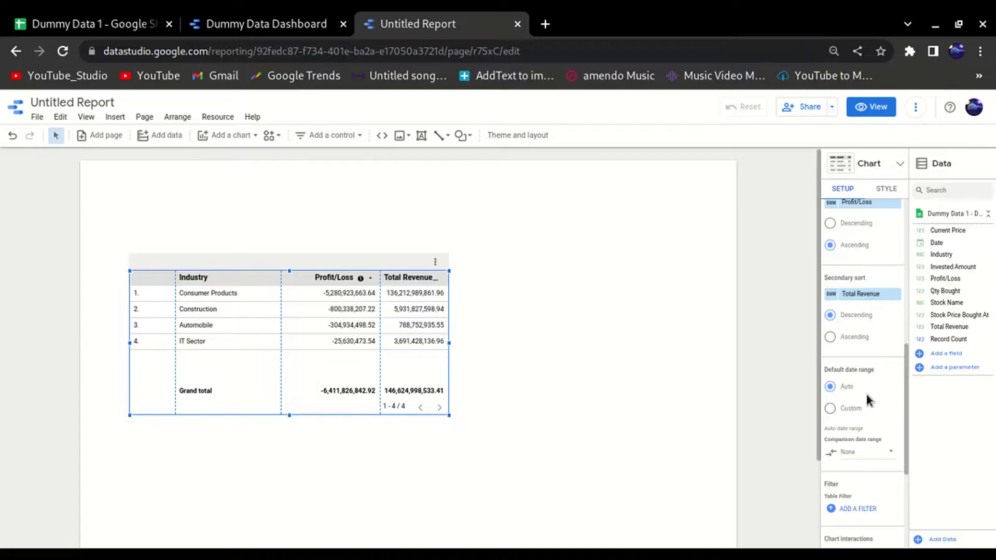
scroll(877, 379, "up", 10)
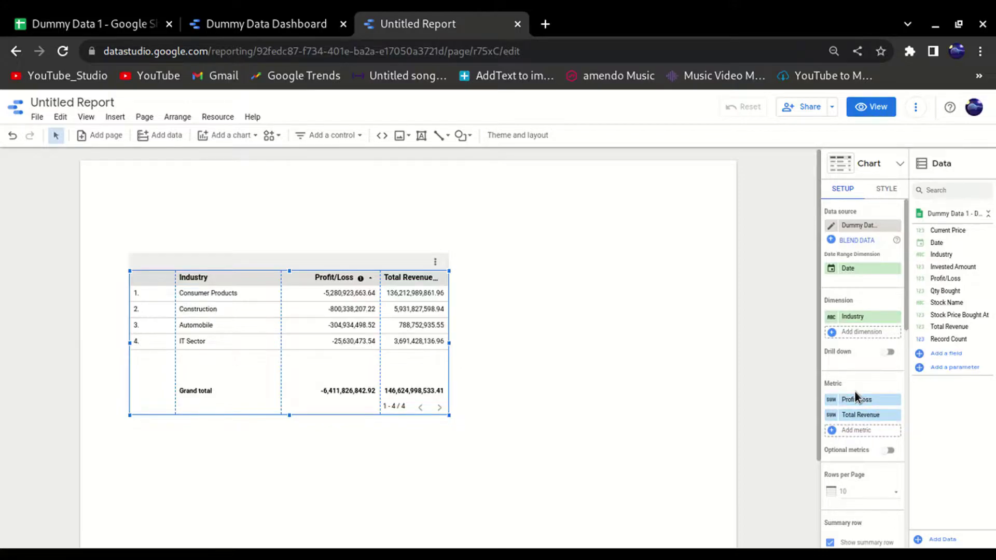
scroll(856, 397, "down", 3)
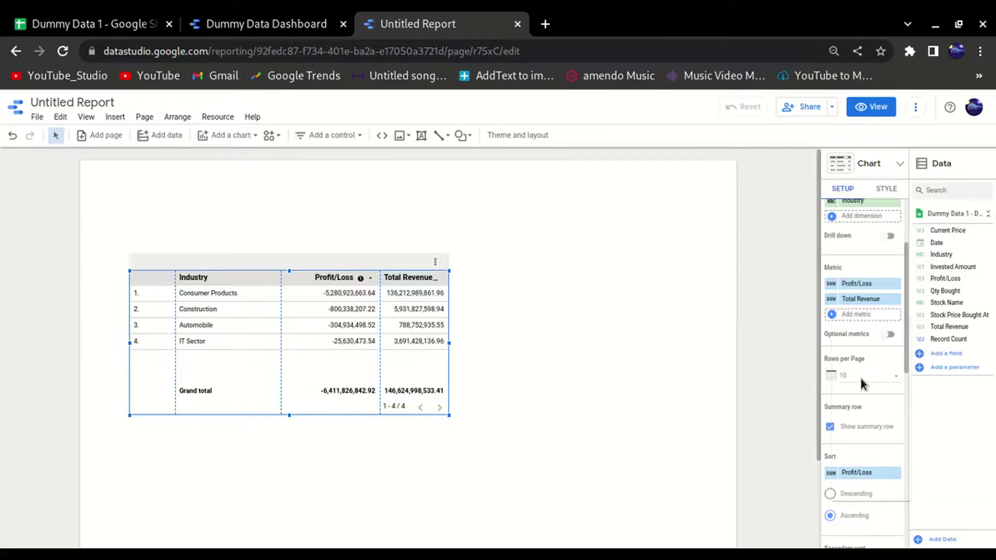
left_click(860, 378)
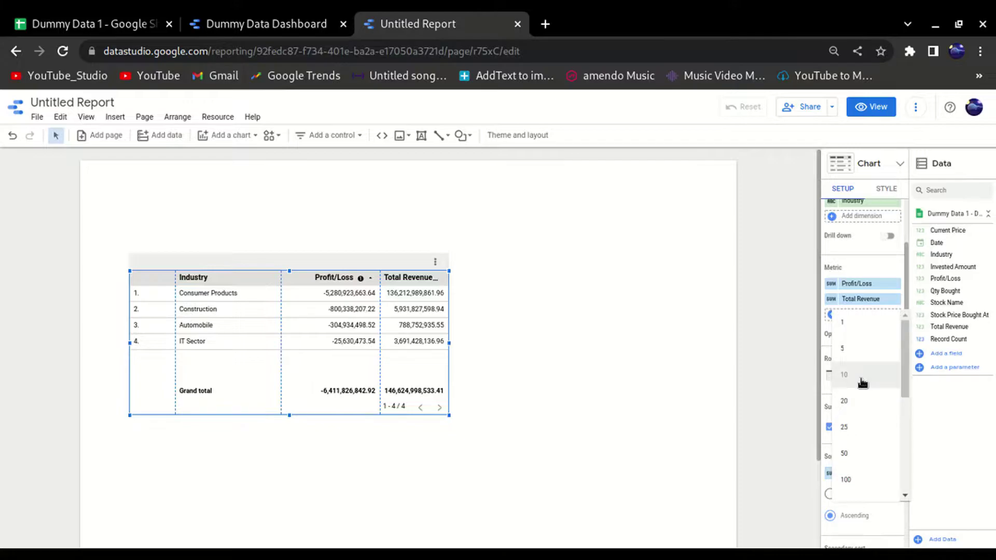
left_click(825, 386)
scroll(854, 397, "down", 2)
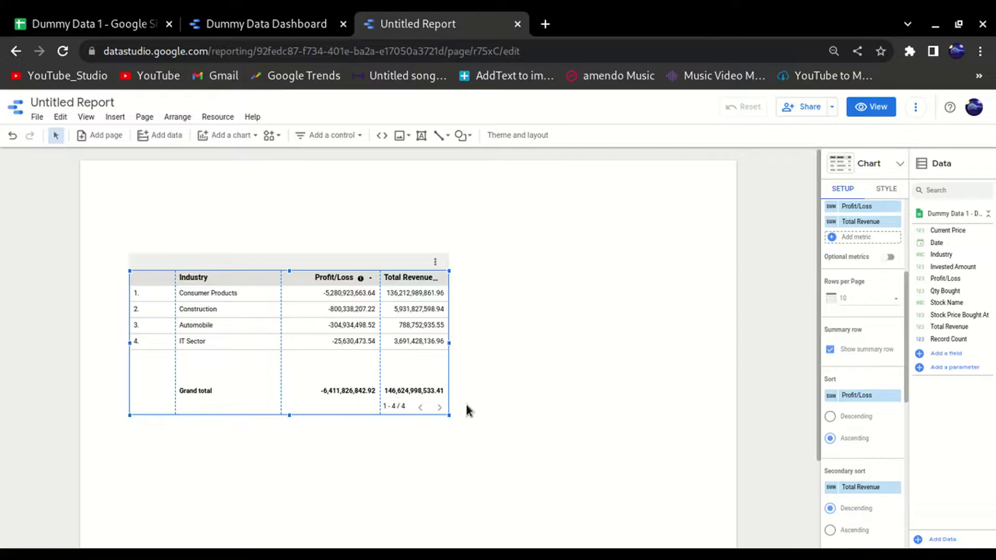
scroll(882, 412, "down", 2)
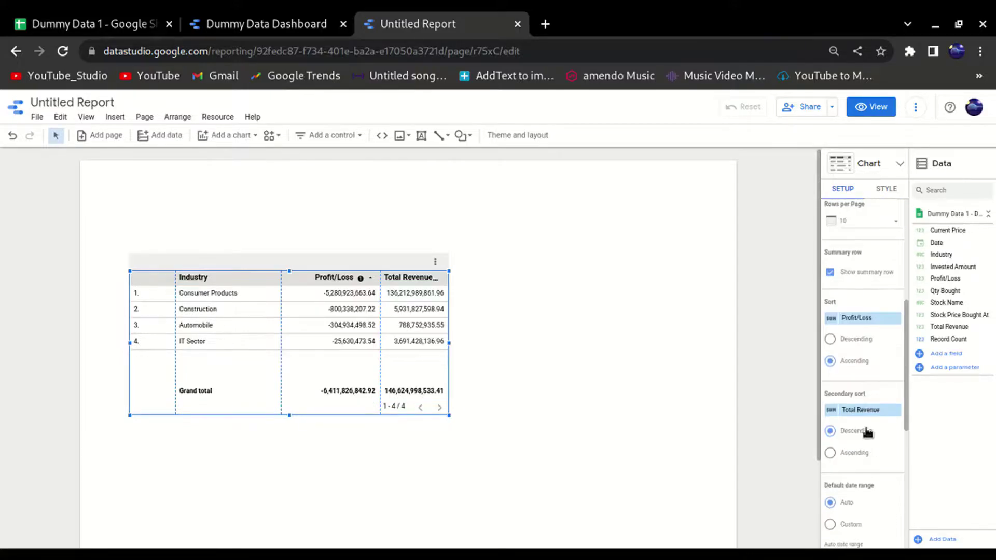
Start a table filter named "it sector" with an Include clause on the Industry field
scroll(868, 432, "down", 4)
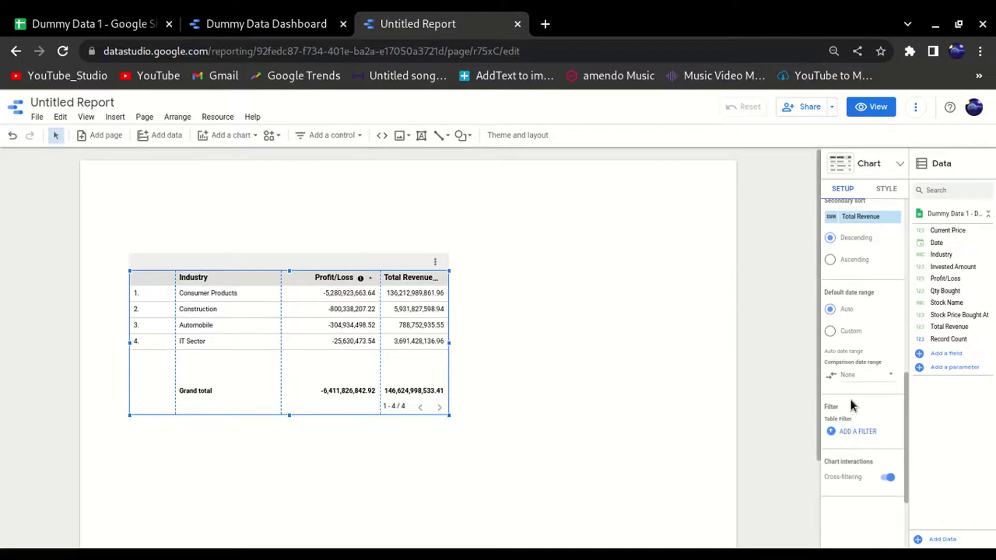
left_click(852, 435)
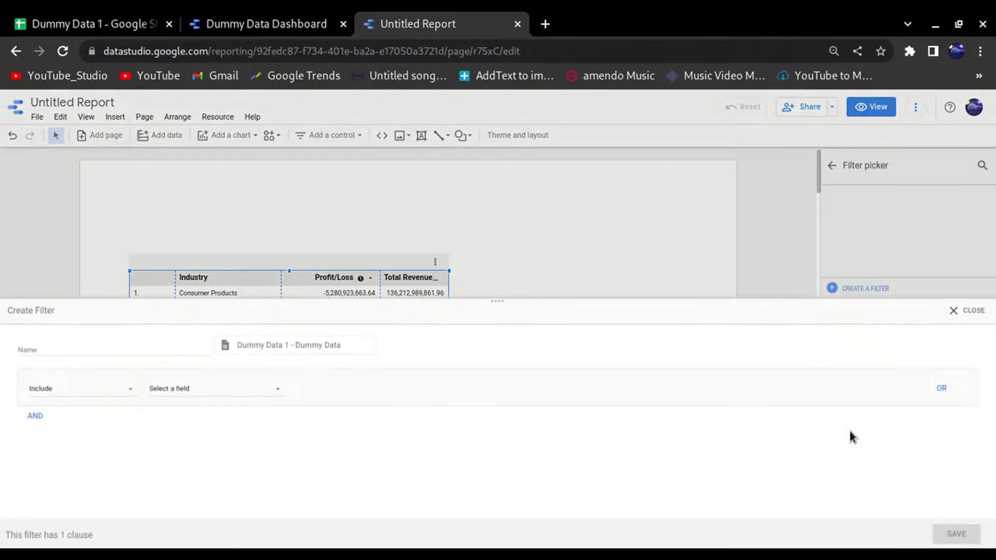
left_click(176, 350)
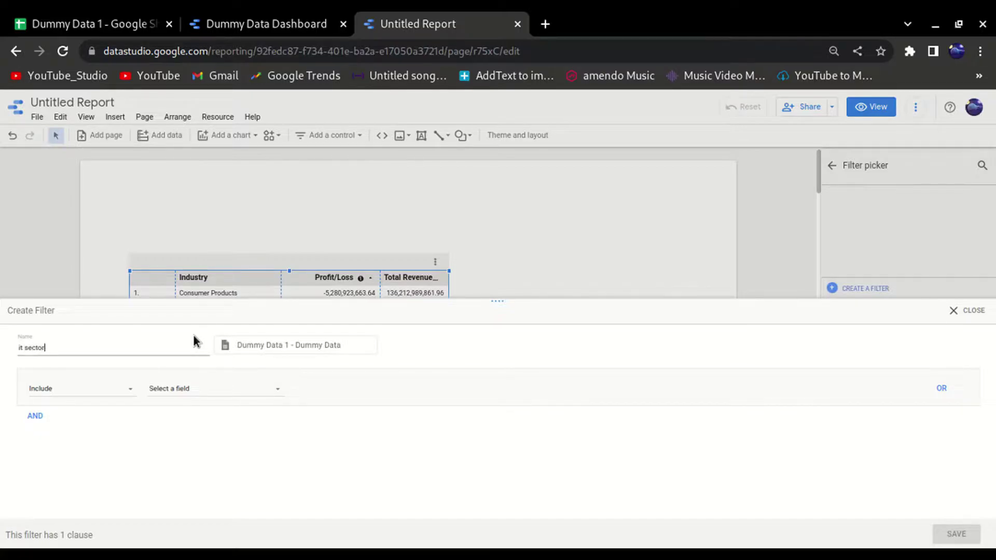
left_click(104, 396)
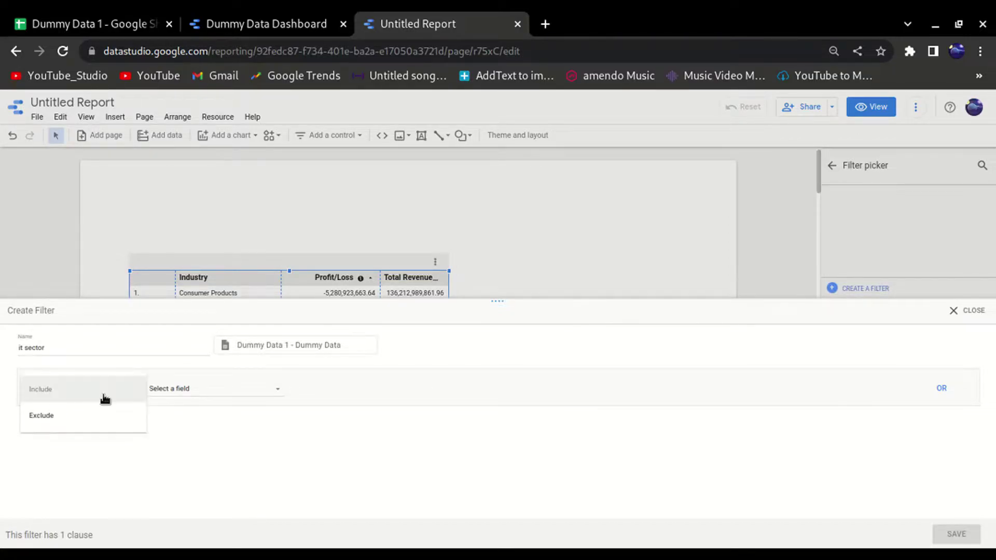
left_click(105, 395)
left_click(213, 394)
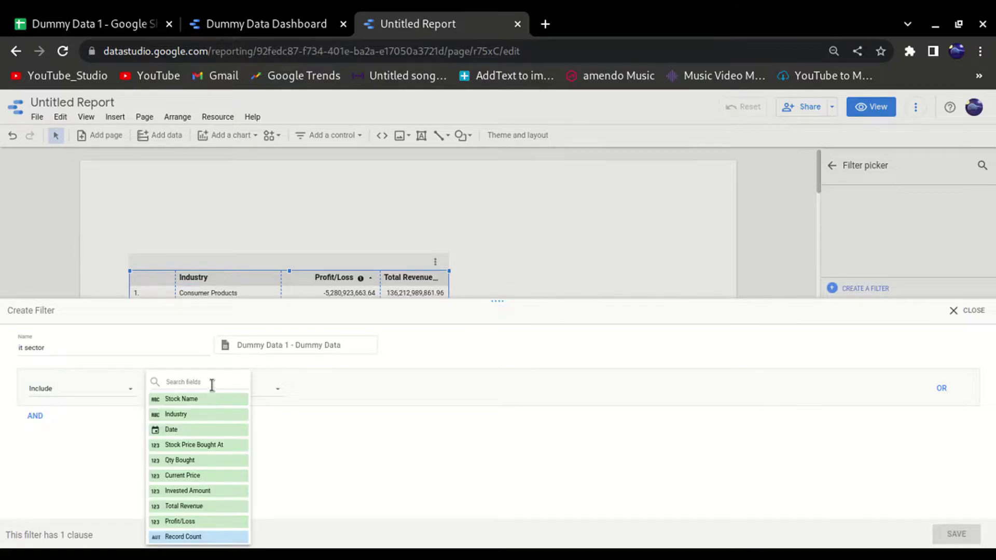
type("indus")
left_click(194, 400)
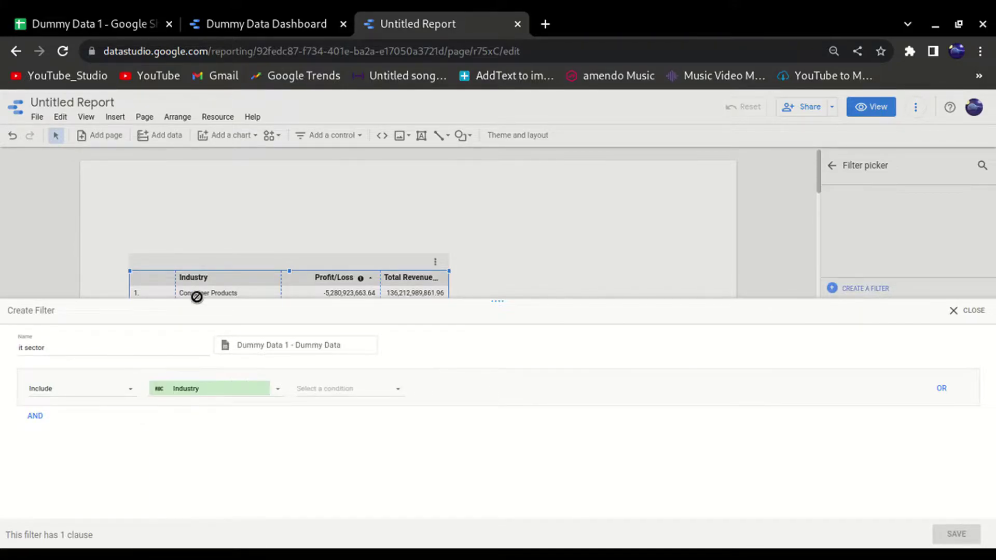
Set the filter's condition to Equal to (=) Consumer Products and save the filter
left_click(313, 390)
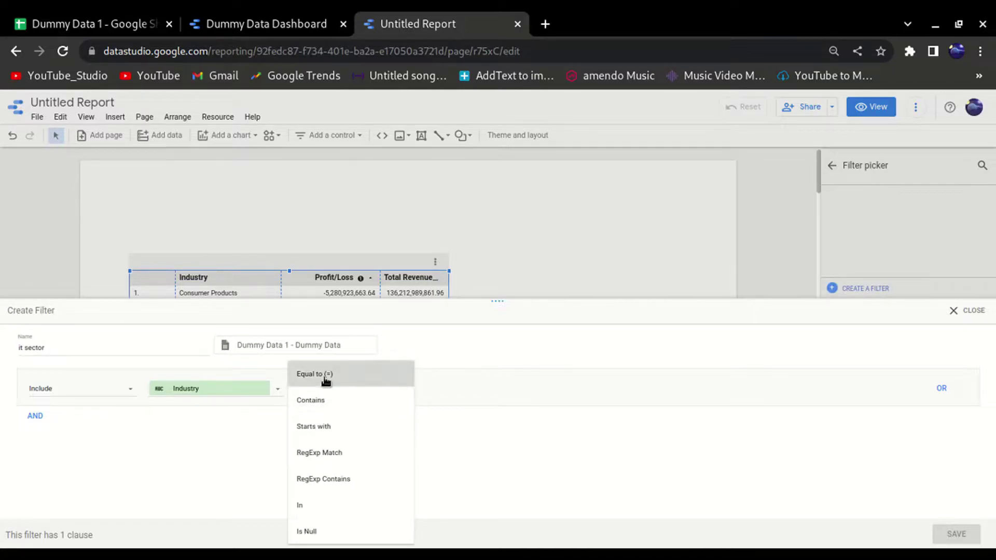
left_click(326, 381)
left_click(476, 388)
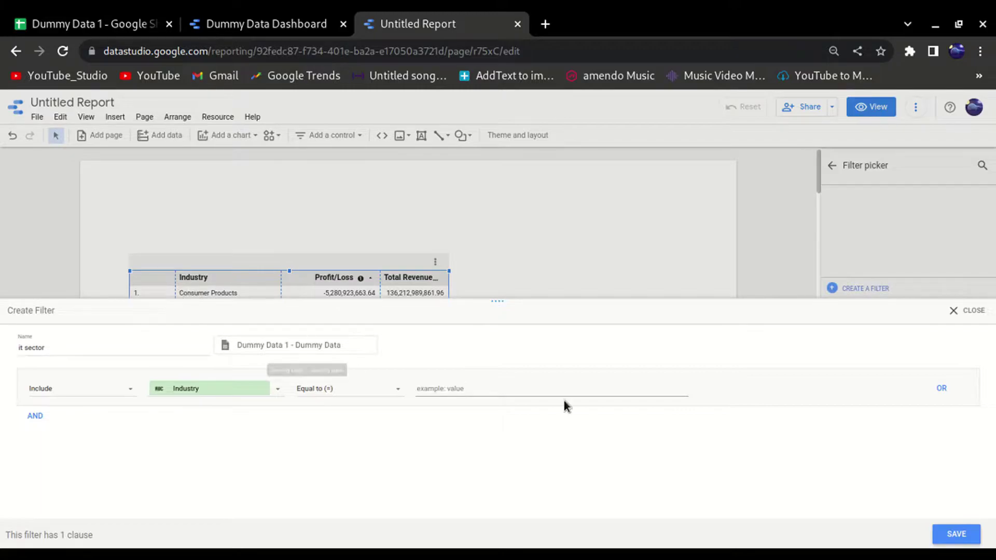
type("Consumer Products")
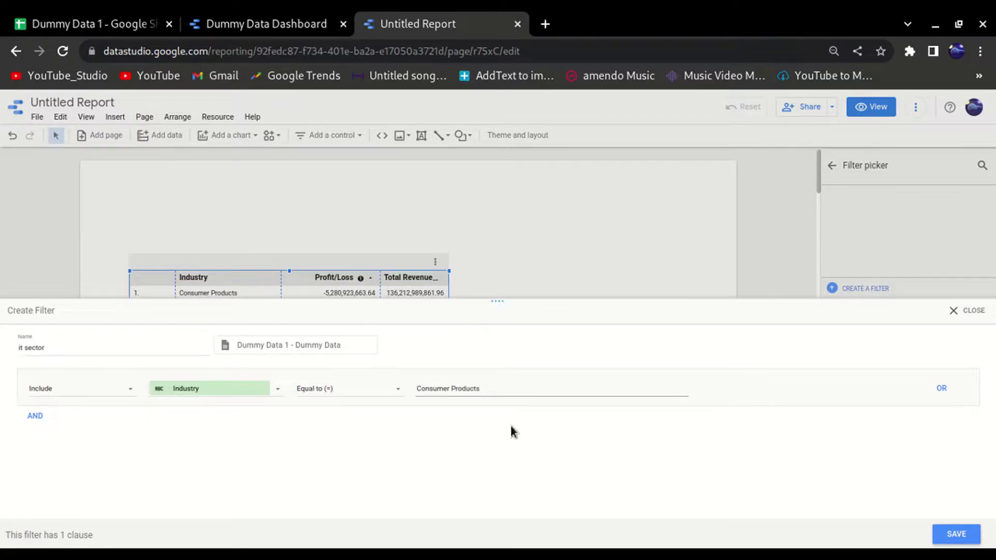
left_click(956, 535)
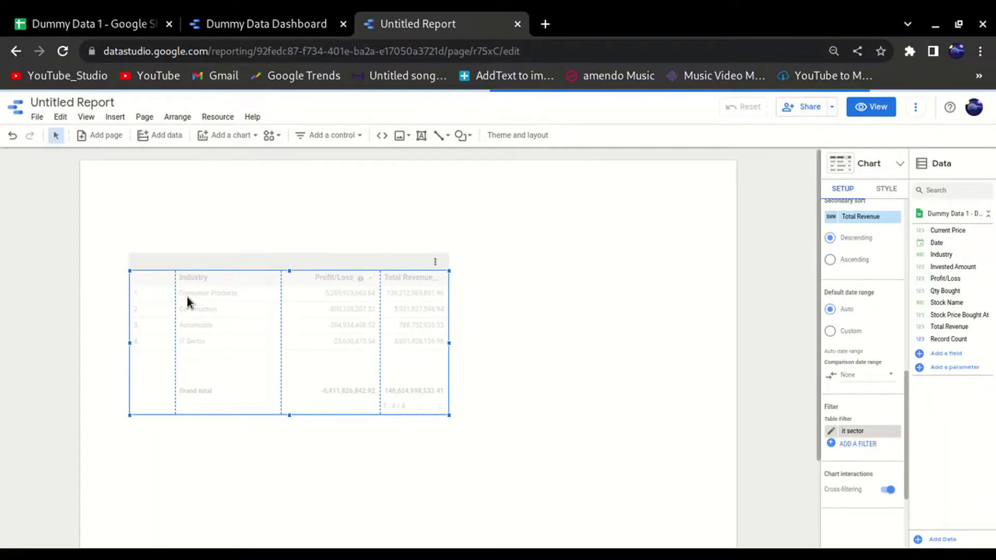
Remove the "it sector" filter from the table
mouse_move(894, 435)
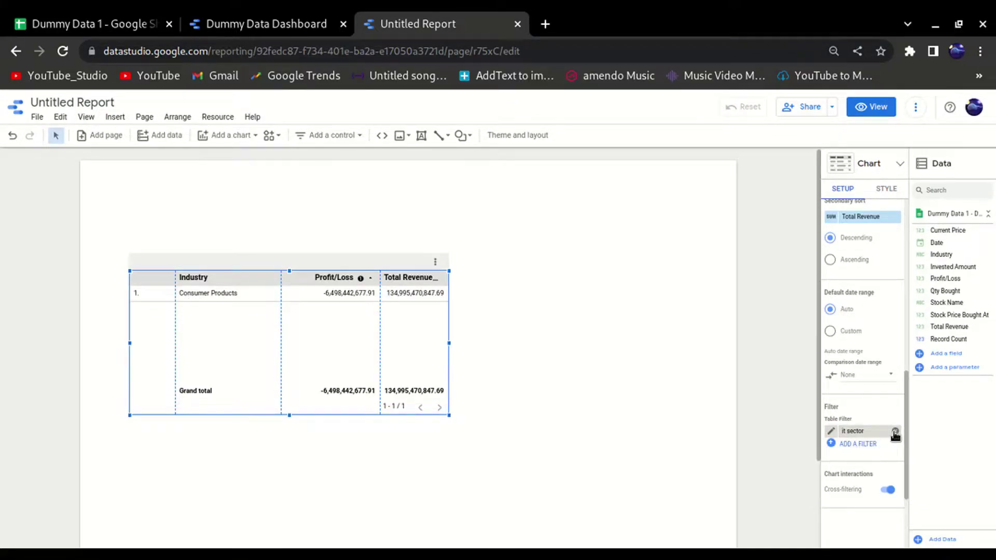
left_click(895, 434)
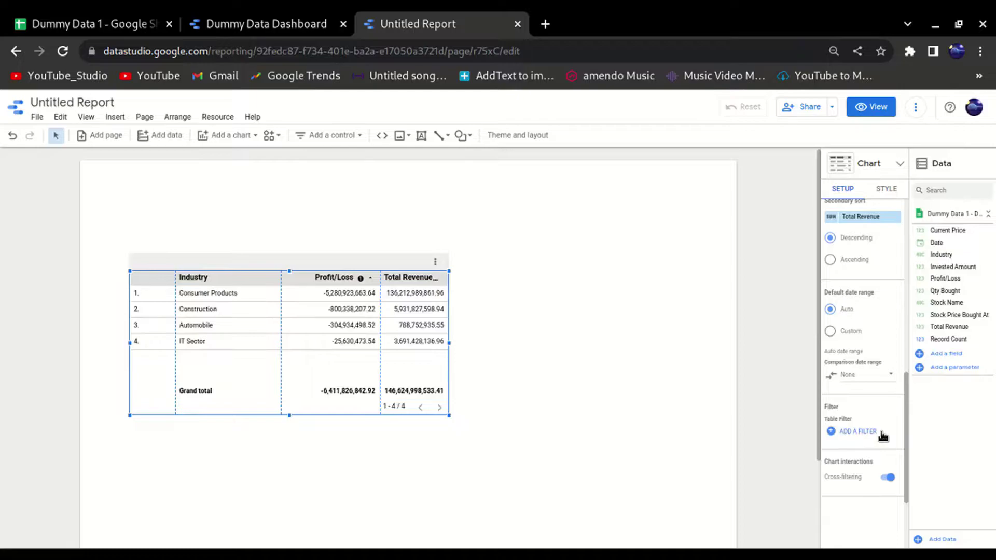
scroll(880, 425, "up", 10)
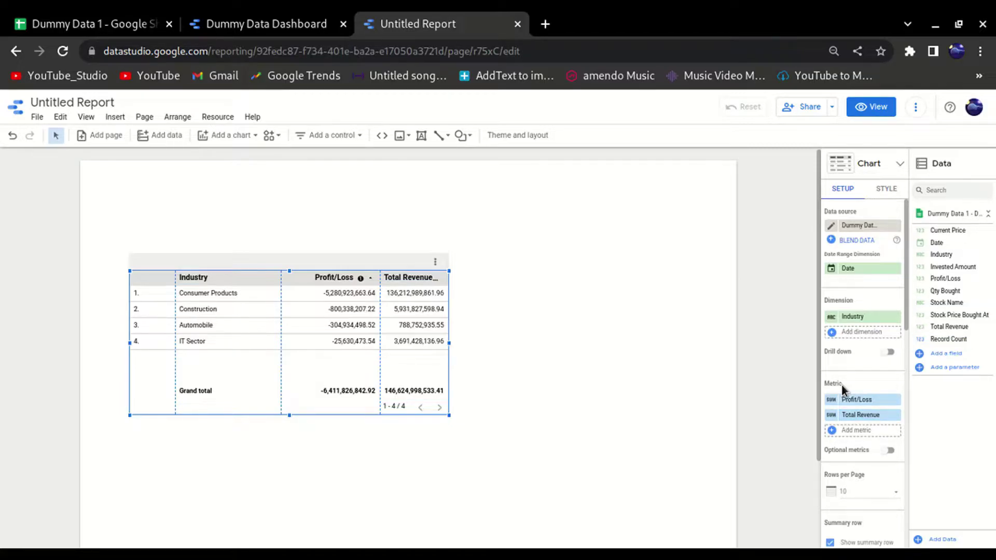
Narrow the Industry and Profit/Loss columns to make room for the full Total Revenue heading, and shift the table slightly left
left_click_drag(281, 335, 256, 337)
mouse_move(378, 336)
left_mouse_down()
mouse_move(360, 336)
mouse_move(370, 343)
left_mouse_up()
left_click_drag(367, 300, 352, 300)
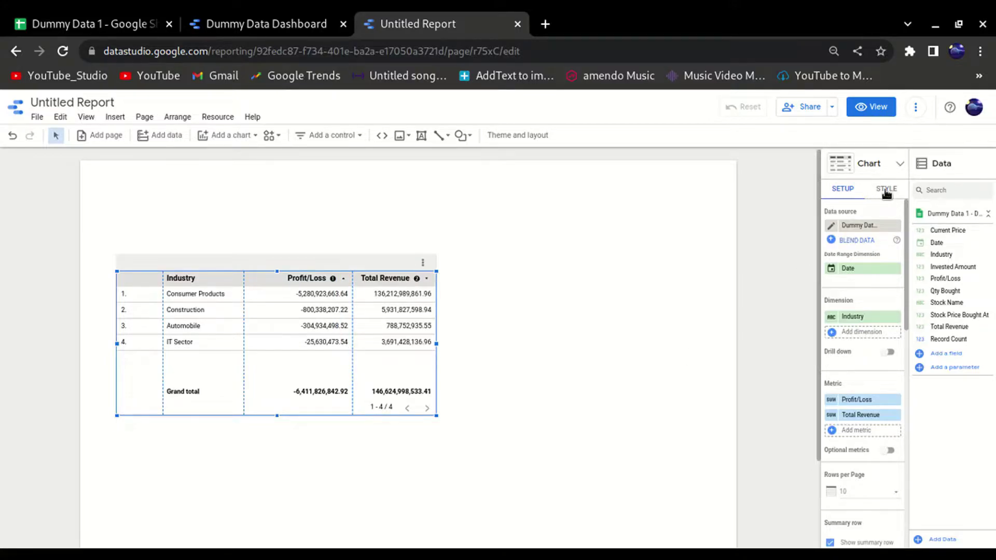
Create a single-color conditional formatting rule for the table with the condition Profit/Loss less than 0
left_click(886, 190)
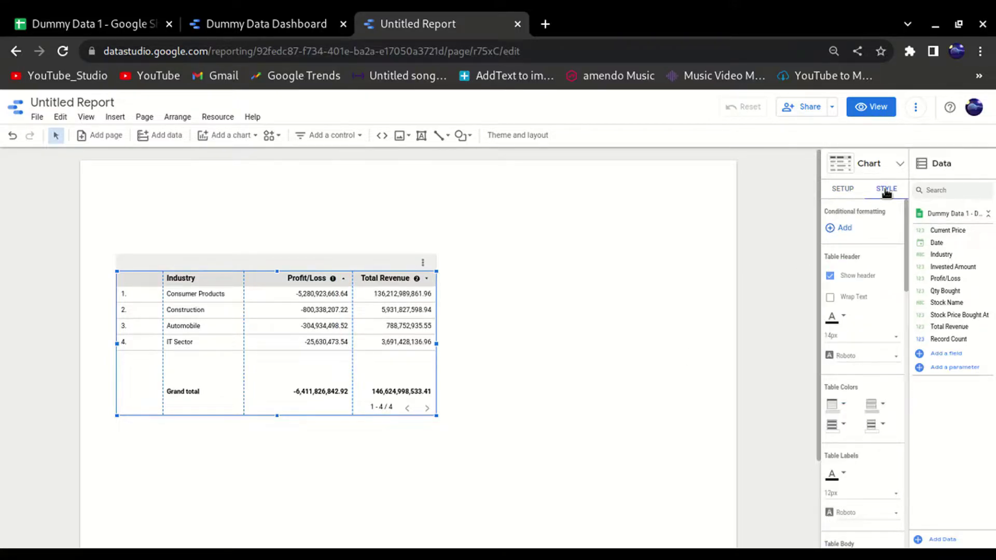
left_click(845, 226)
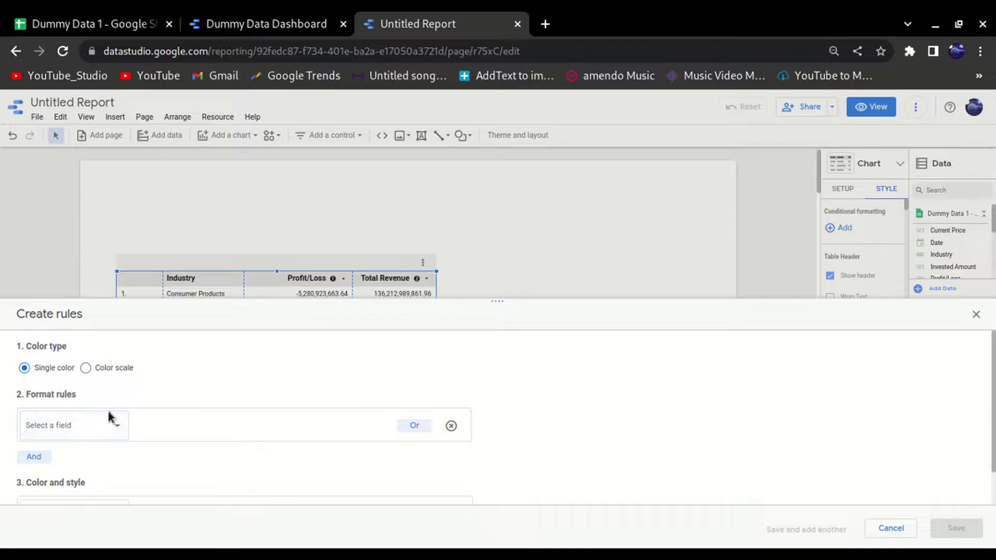
left_click(103, 430)
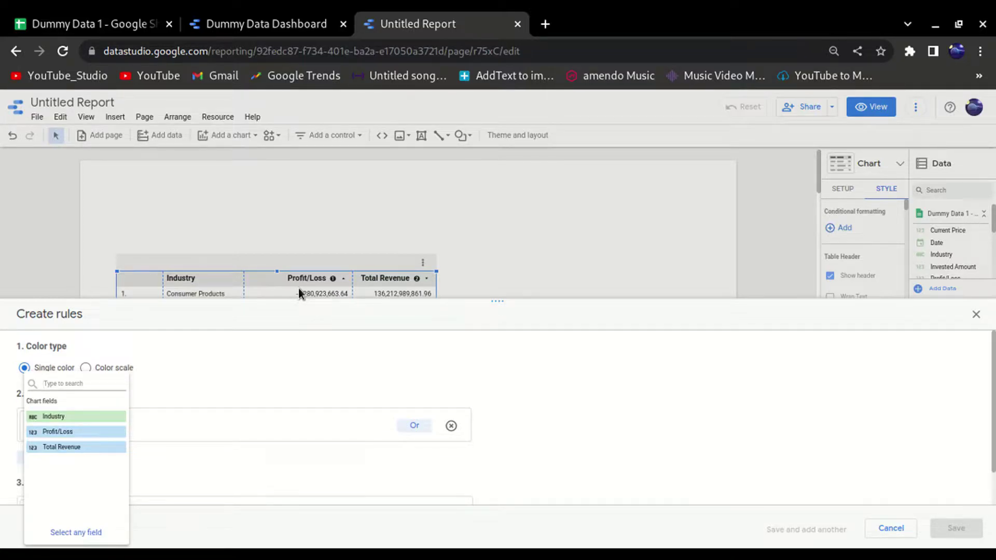
left_click(59, 432)
left_click(182, 430)
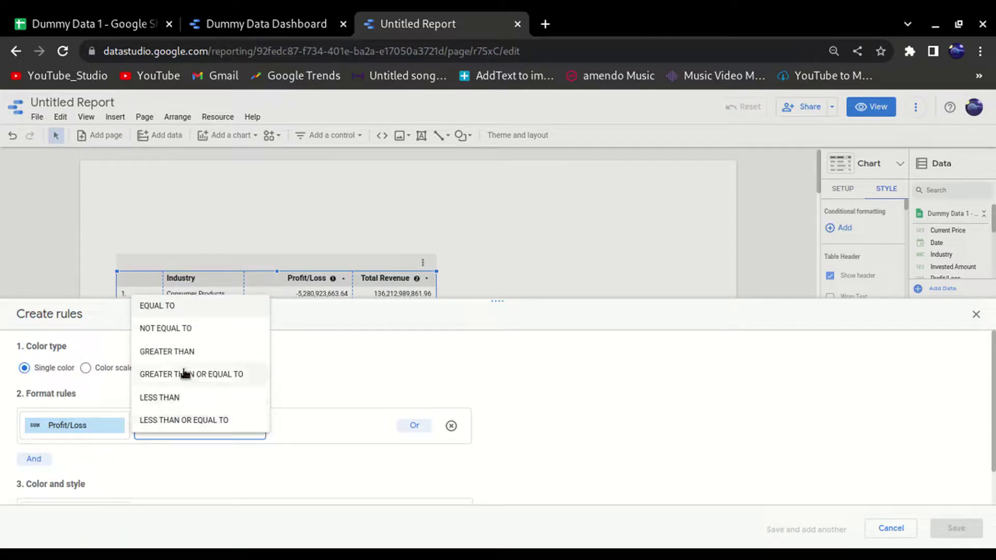
left_click(203, 399)
left_click(325, 423)
type("0")
left_click(591, 421)
Apply the rule's formatting to the Profit/Loss column with a light red background color
scroll(578, 400, "down", 1)
left_click(115, 482)
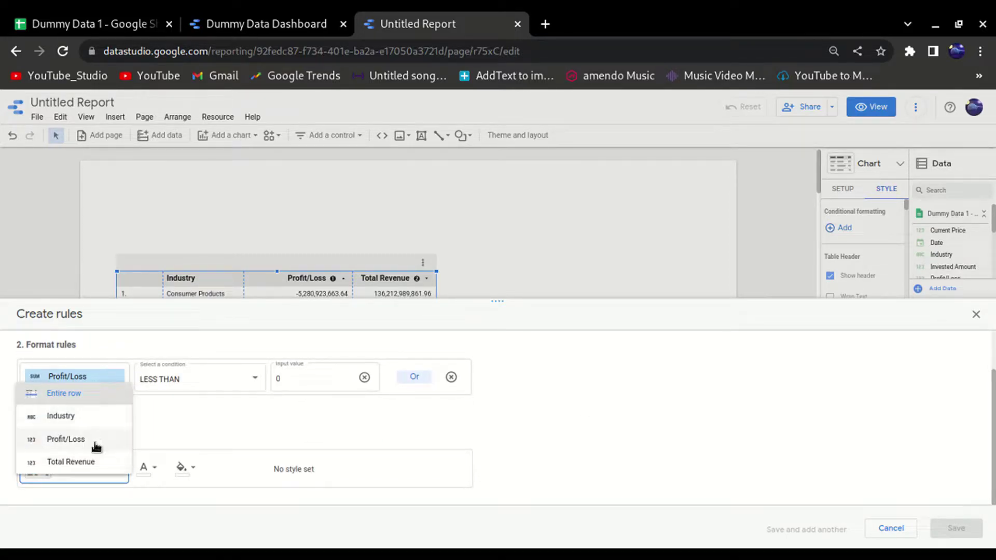
left_click(96, 446)
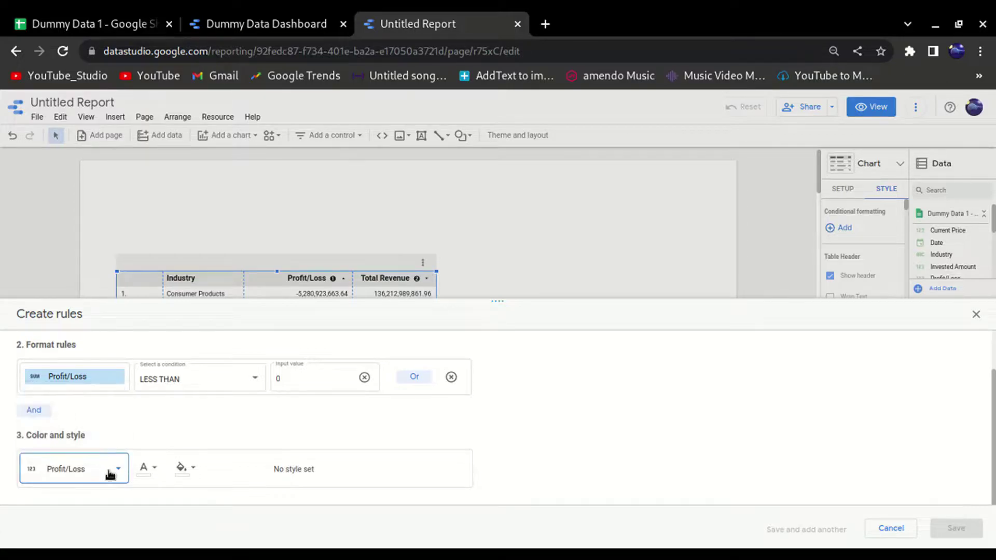
left_click(192, 469)
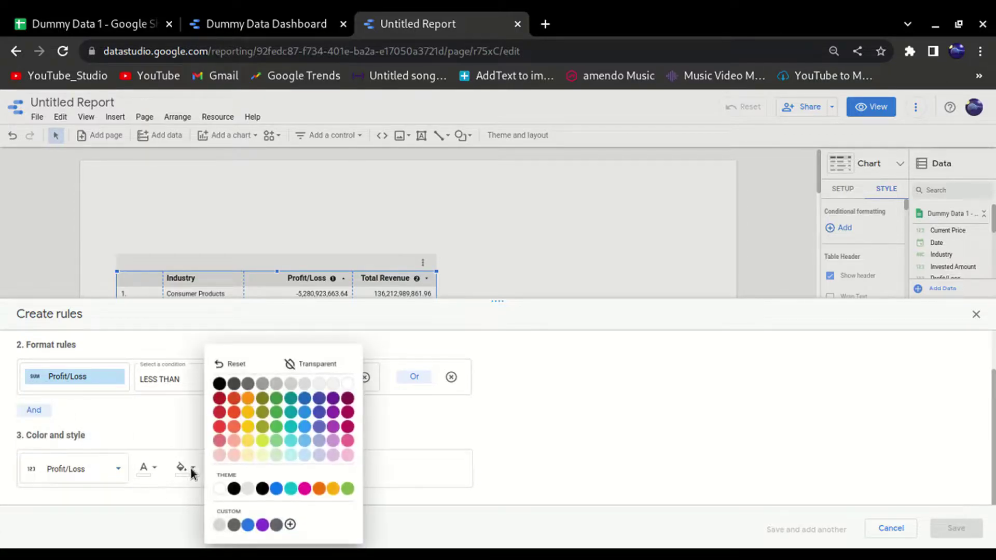
left_click(234, 456)
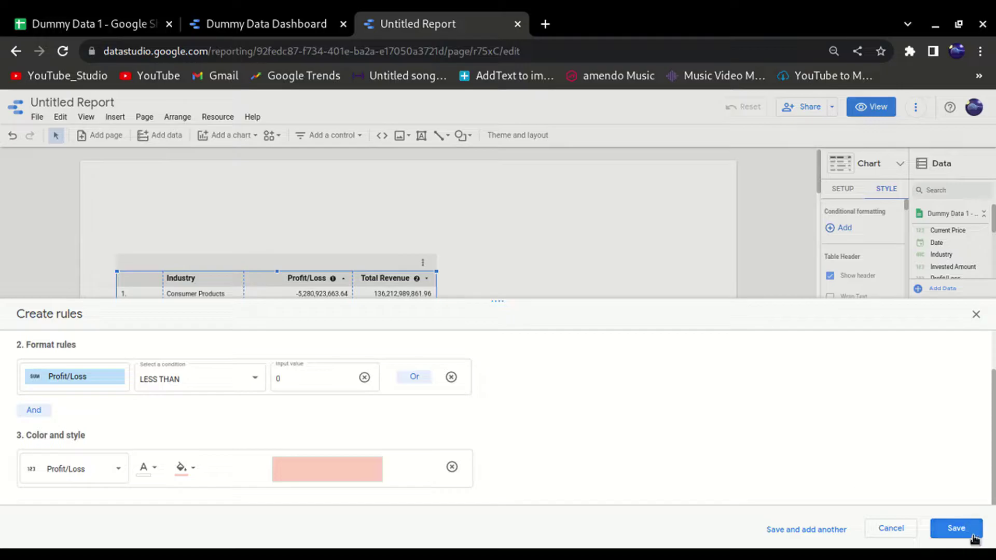
Save the current rule and create a second single-color conditional formatting rule with the condition Profit/Loss greater than or equal to 0
left_click(956, 528)
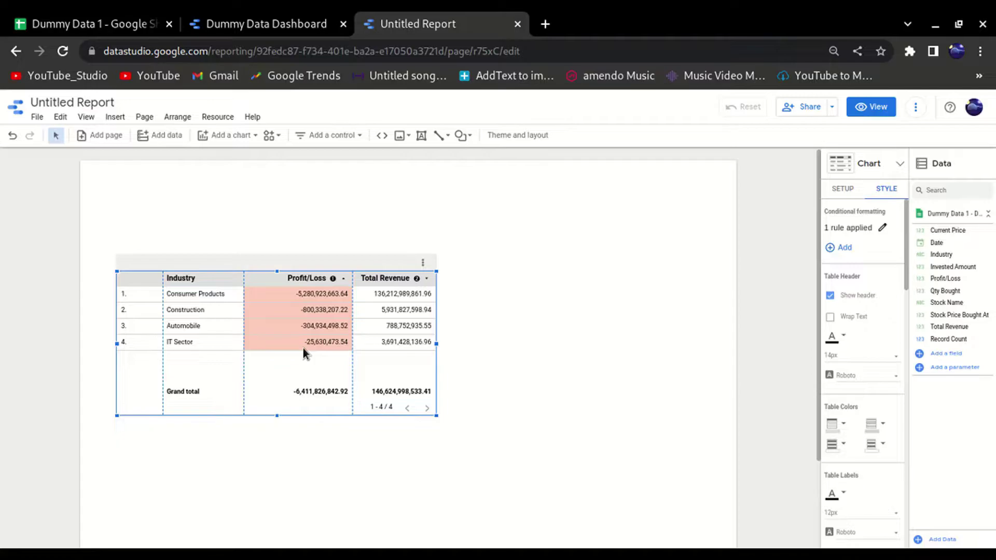
left_click(831, 248)
left_click(89, 431)
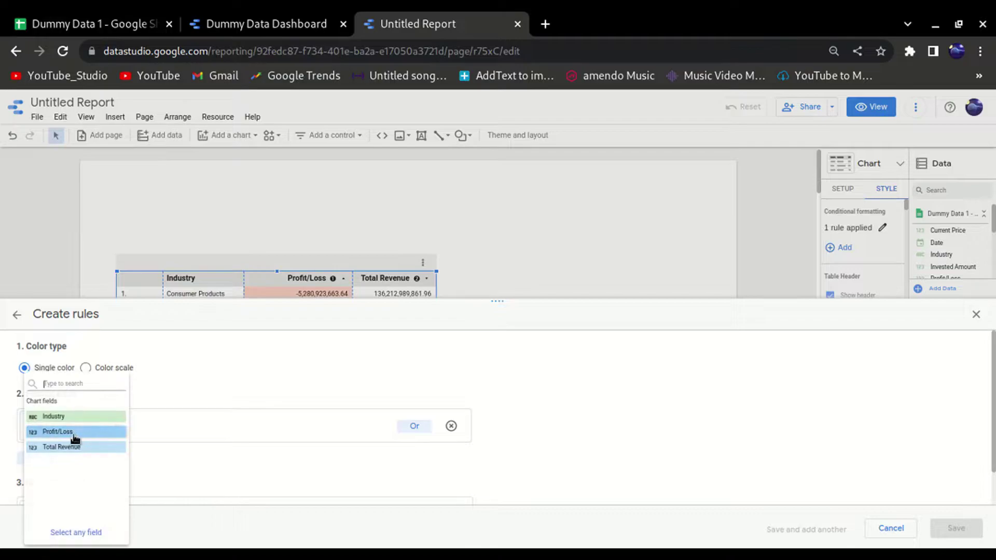
left_click(74, 436)
left_click(213, 428)
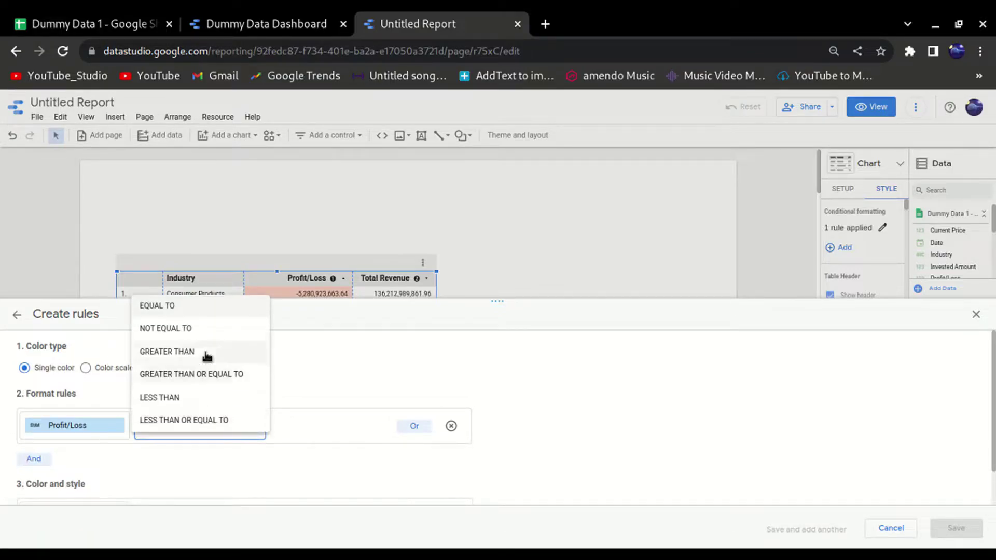
left_click(200, 373)
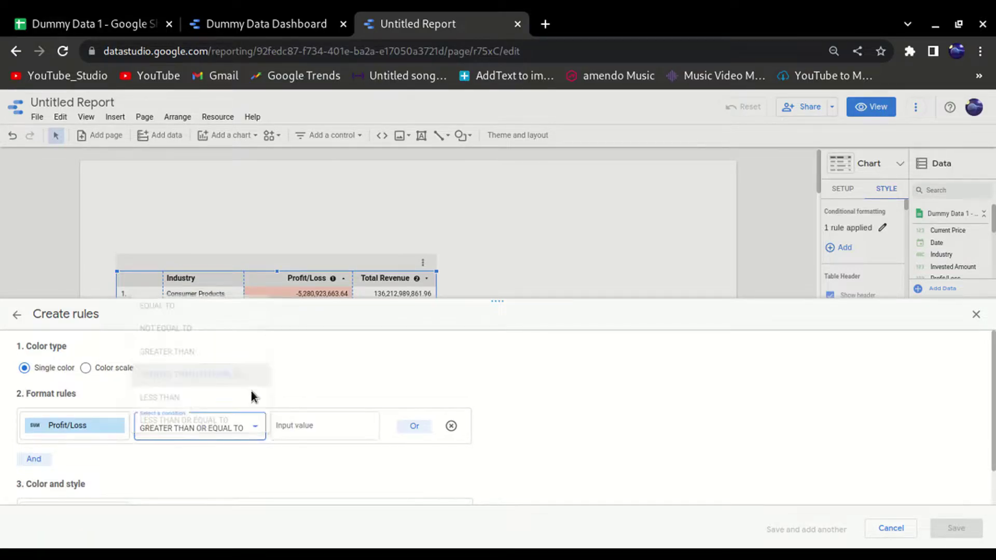
left_click(317, 427)
type("0")
scroll(247, 460, "down", 2)
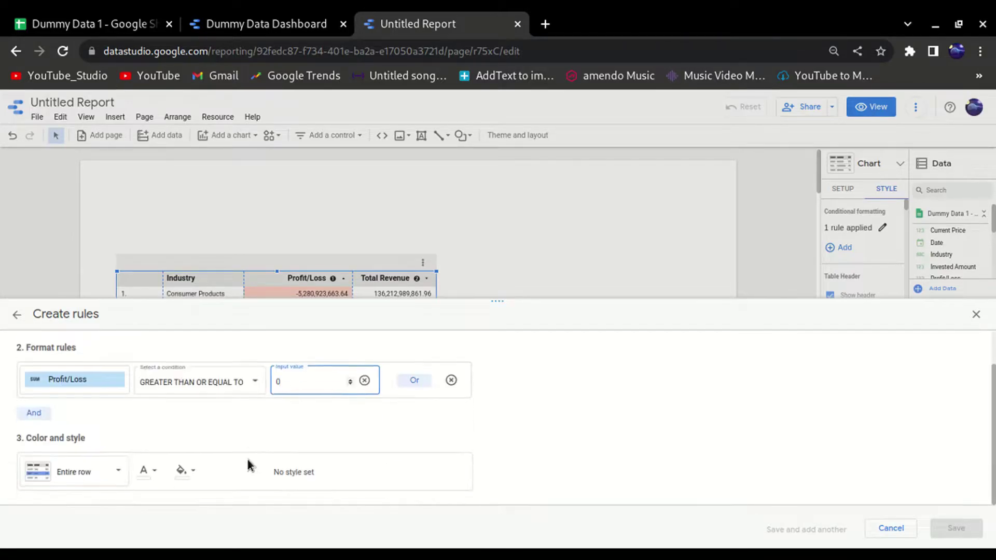
Apply the second rule's formatting to the Profit/Loss column with a light green background color, and save it
left_click(113, 469)
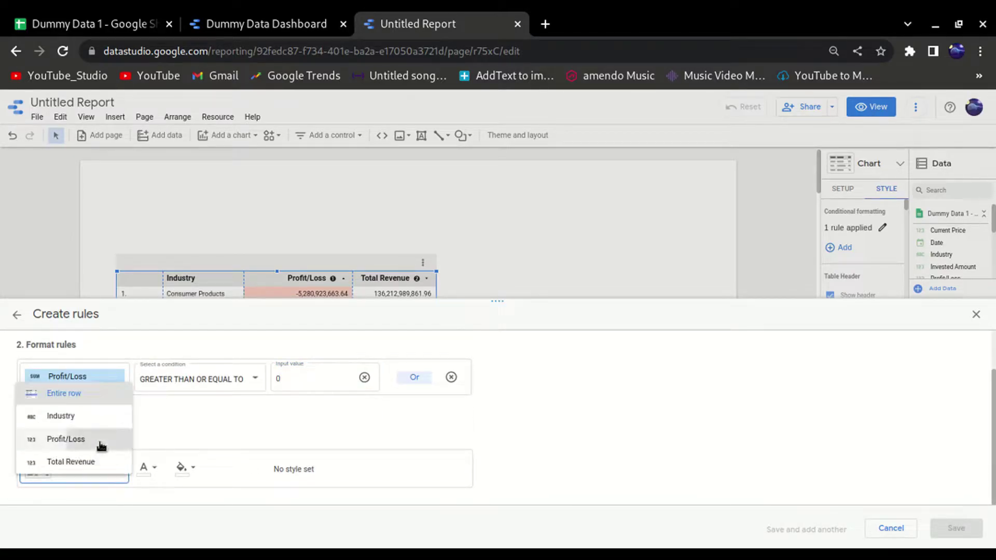
left_click(101, 438)
left_click(194, 469)
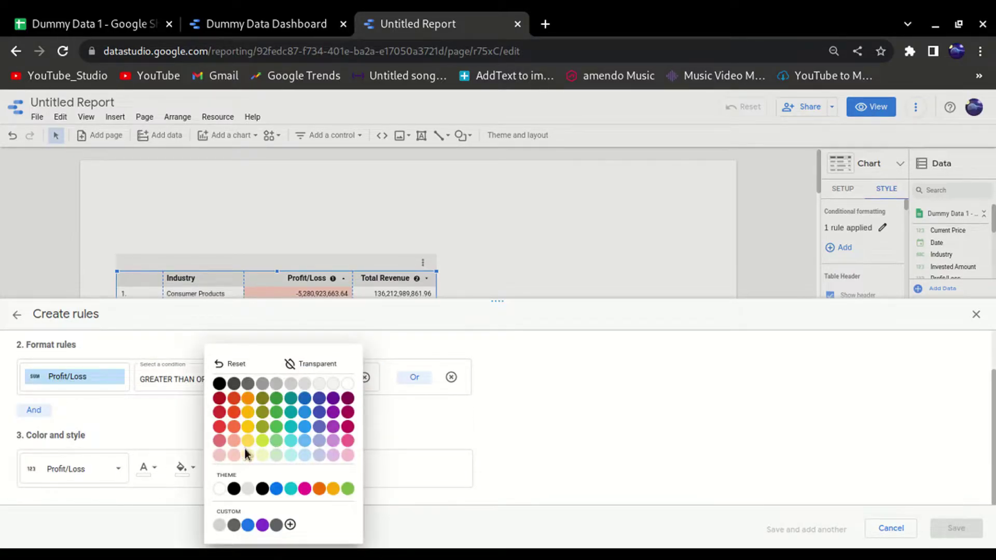
left_click(276, 456)
left_click(956, 528)
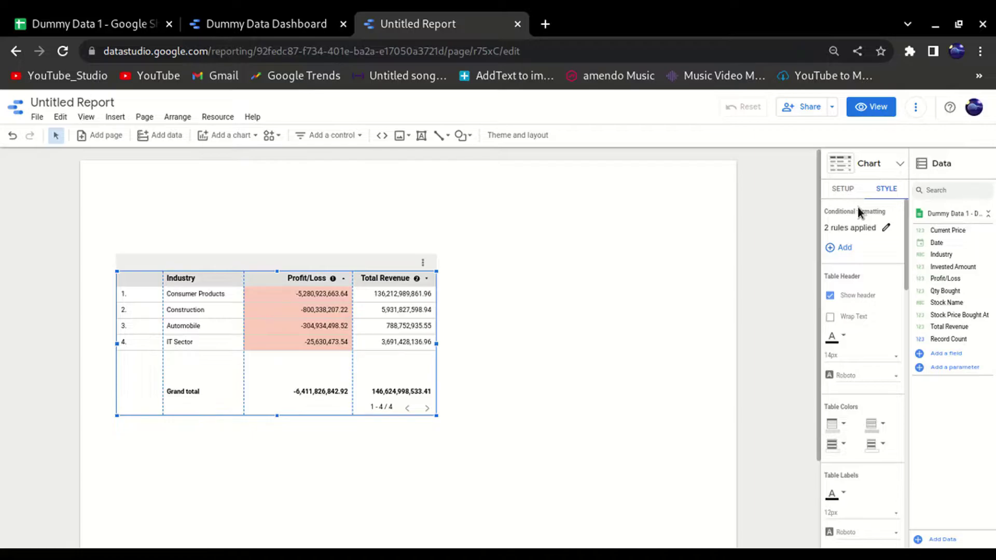
Try hiding the table header and wrapping its text with a narrowed Industry column, and restore the header, text and column width
left_click(830, 296)
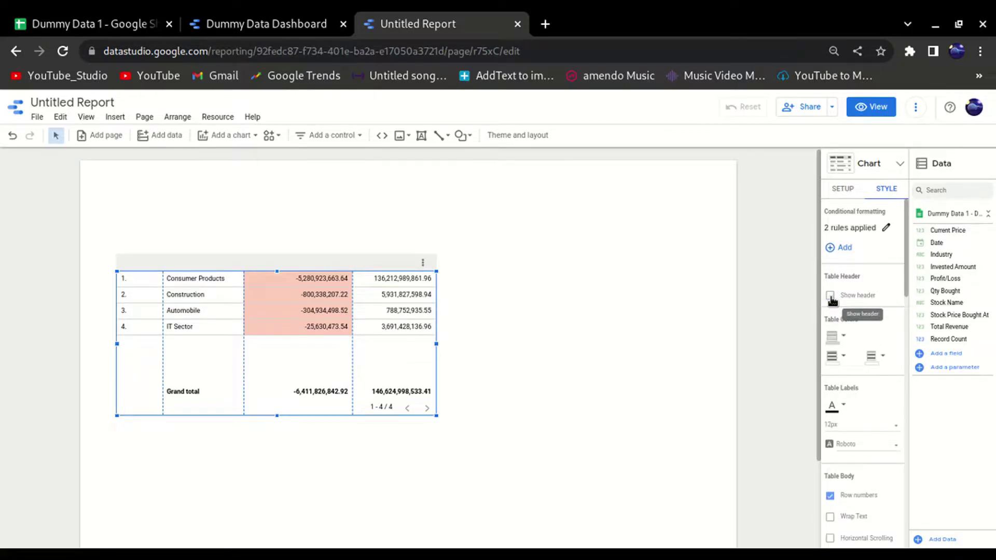
left_click(831, 297)
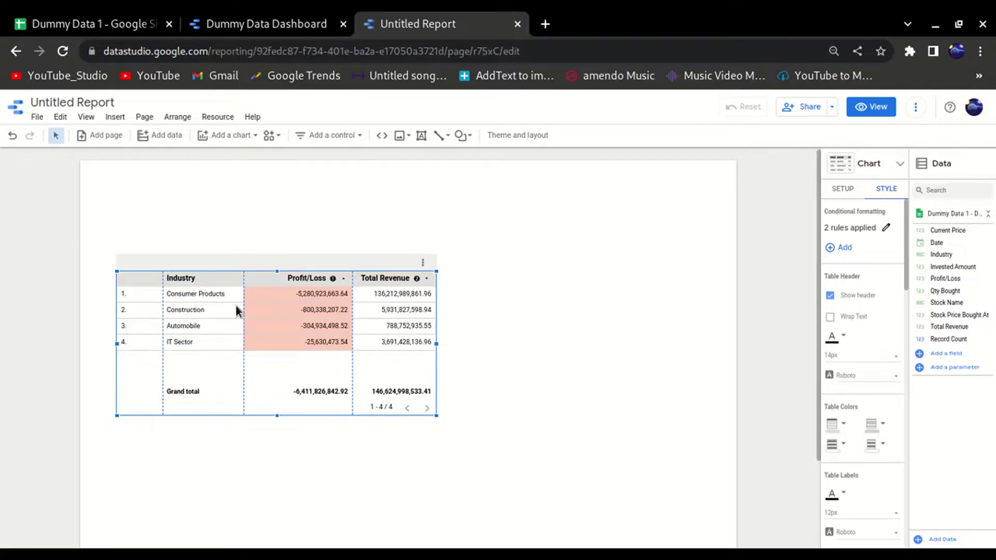
left_click_drag(245, 308, 214, 309)
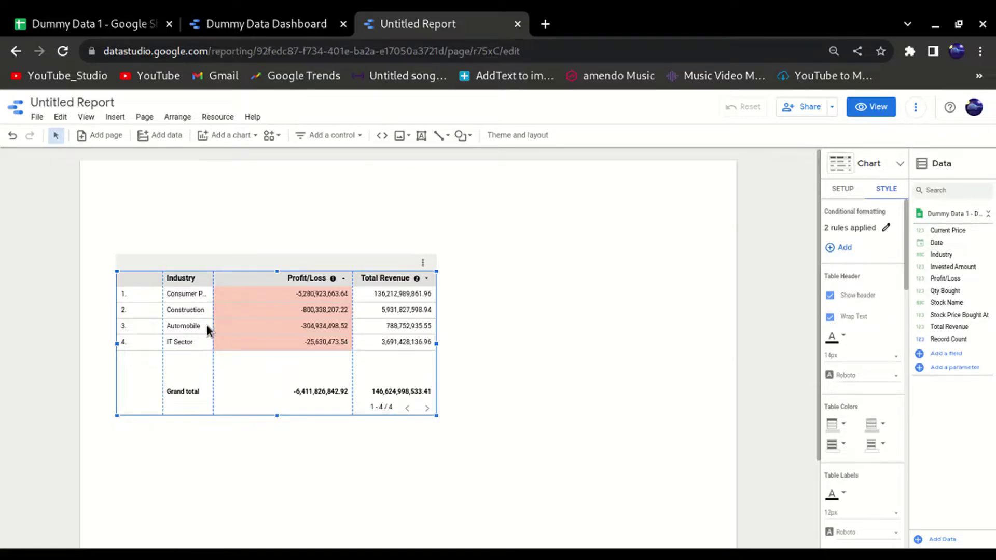
left_click_drag(215, 318, 251, 319)
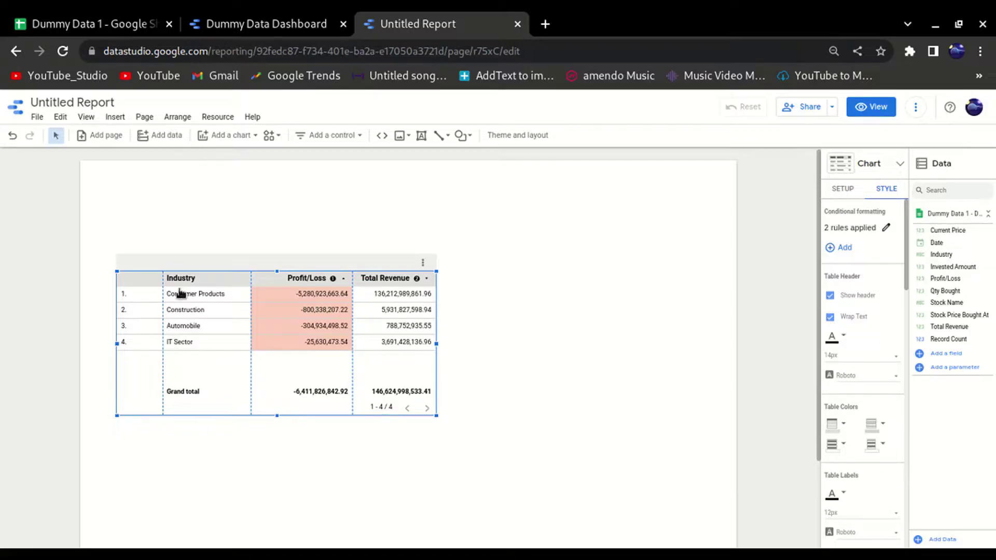
left_click(841, 319)
Set the table header text to 18px in the Syncopate font and enlarge the table in both directions
left_click(858, 357)
left_click(845, 417)
left_click_drag(436, 415, 550, 475)
left_click(867, 376)
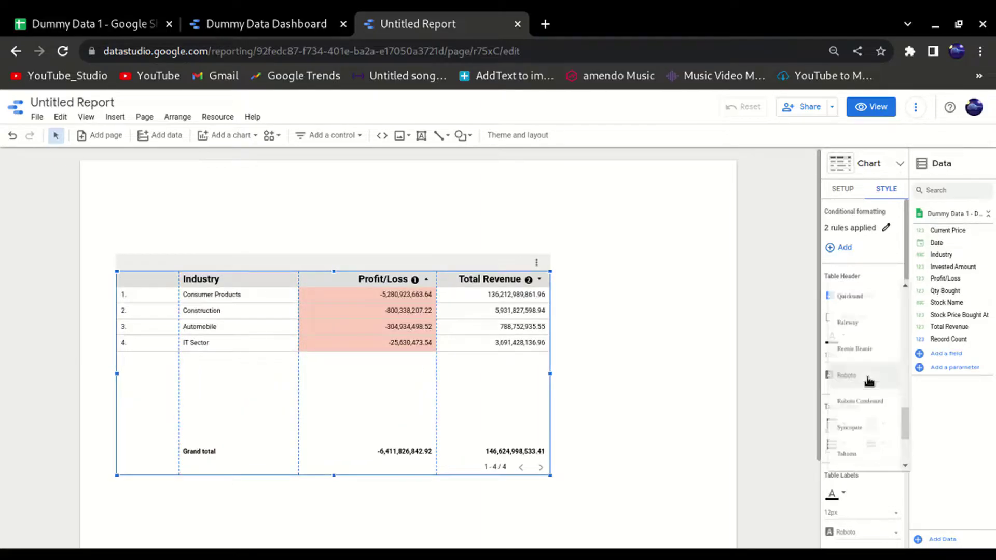
left_click(865, 434)
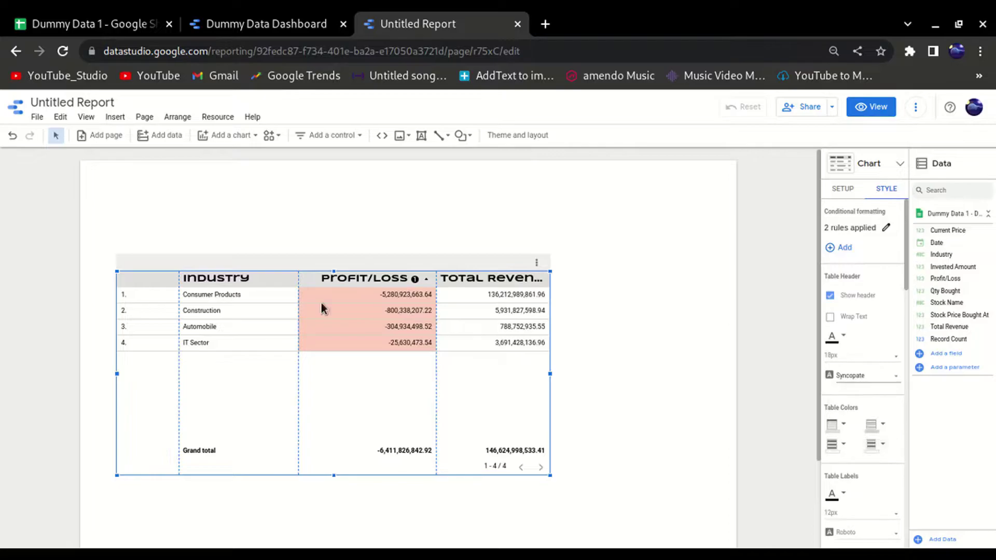
Set the table header background to yellow and the odd row color to light blue
scroll(856, 415, "down", 1)
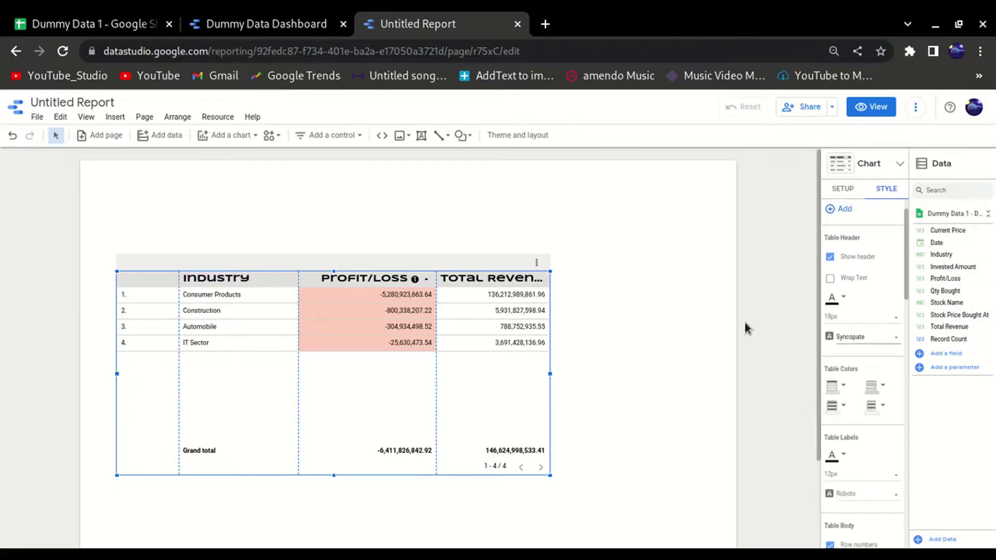
left_click(834, 393)
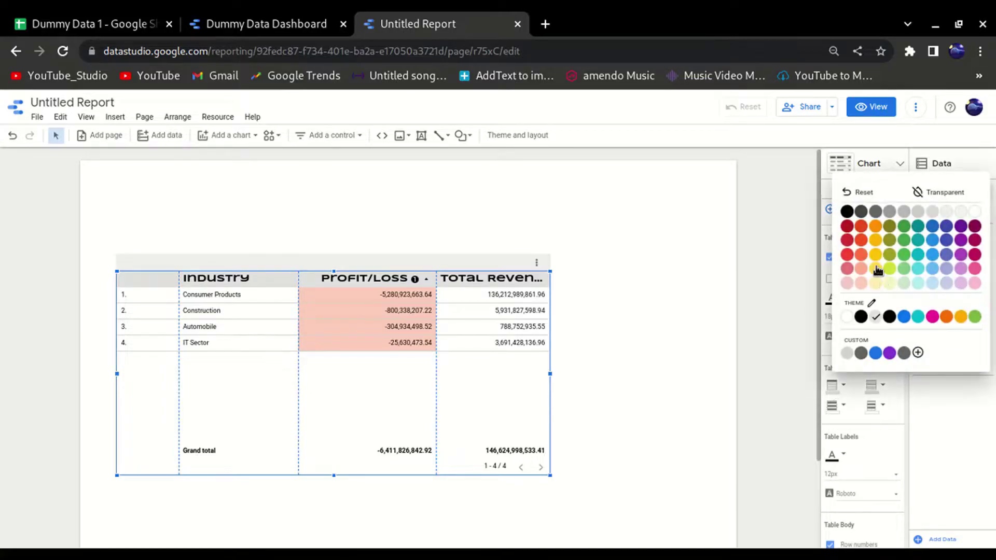
left_click(879, 271)
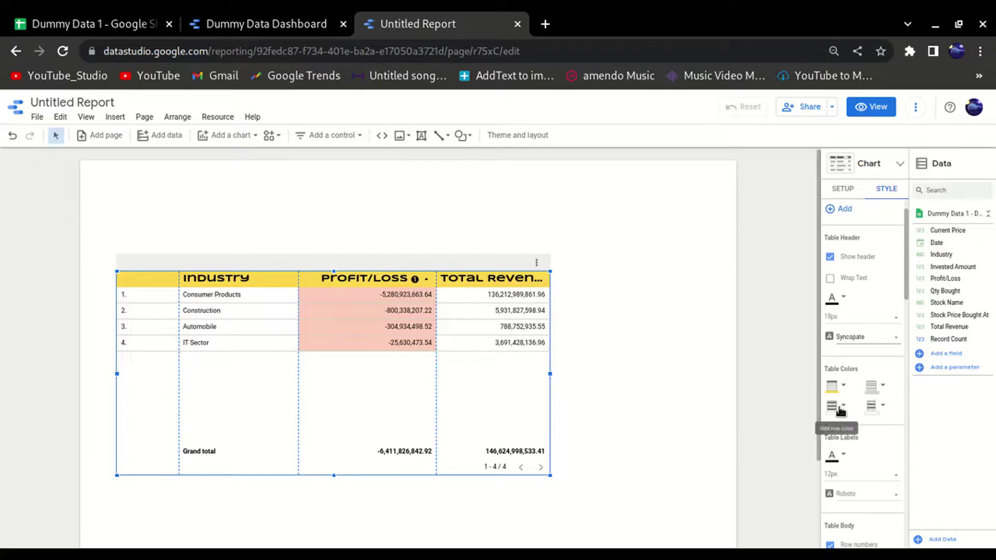
left_click(835, 406)
left_click(923, 300)
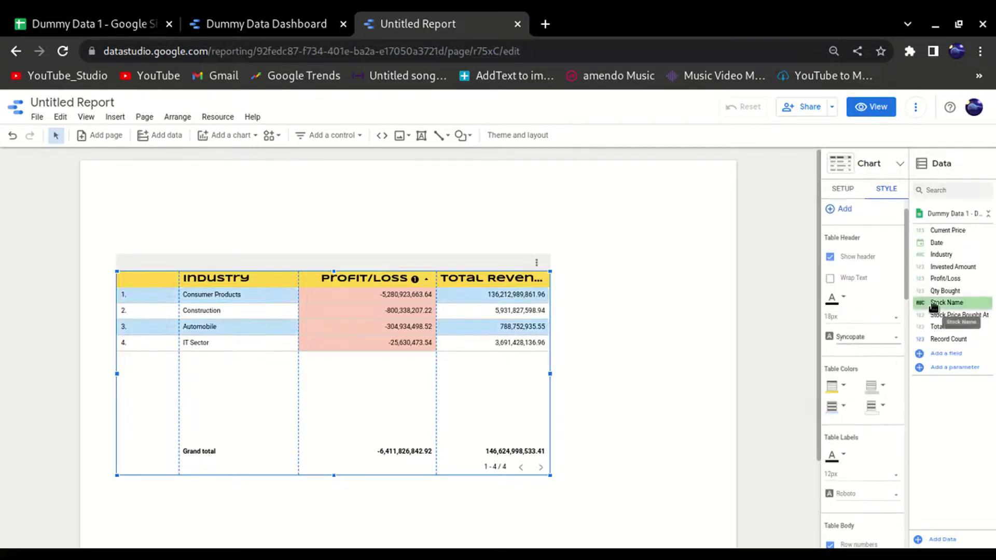
Try light green as the table's even row color and replace it with light purple
left_click(877, 407)
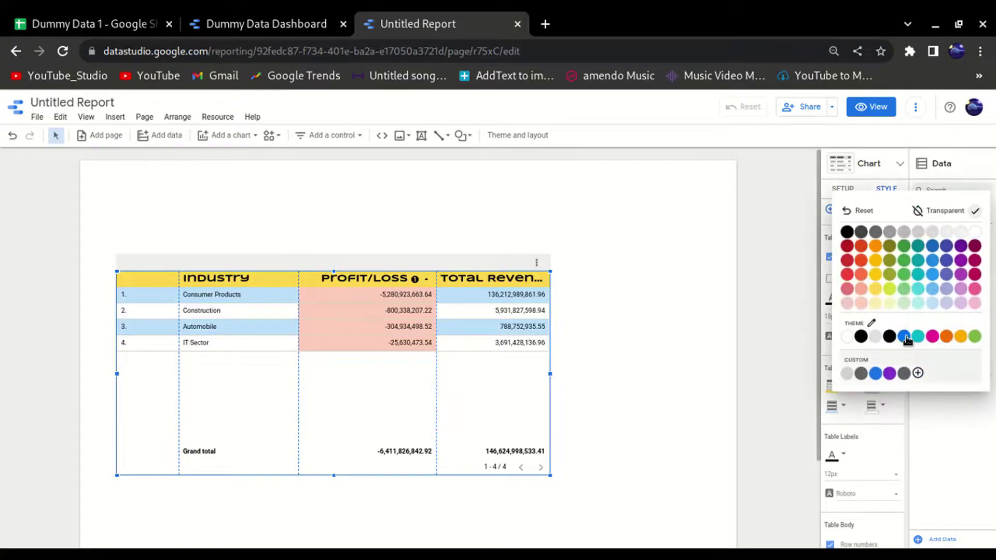
left_click(904, 301)
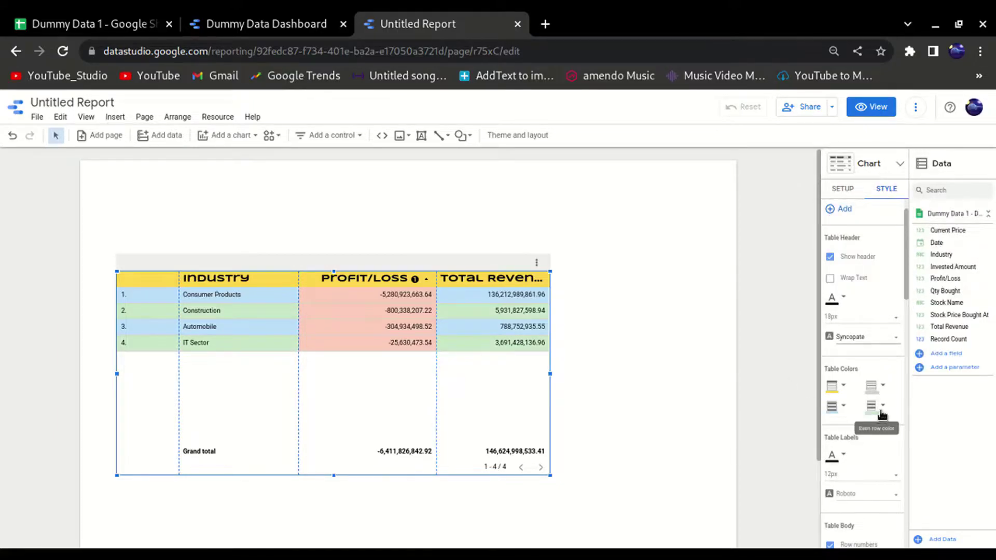
left_click(880, 408)
left_click(960, 304)
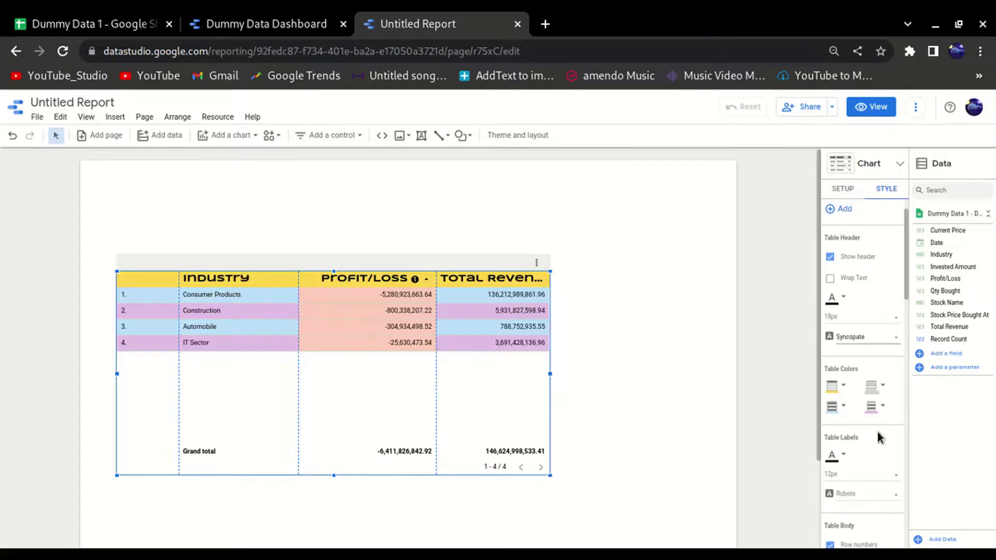
Set the table labels to 18px in the Raleway font and widen the table so the full Total Revenue heading fits
scroll(880, 436, "down", 2)
scroll(879, 435, "down", 2)
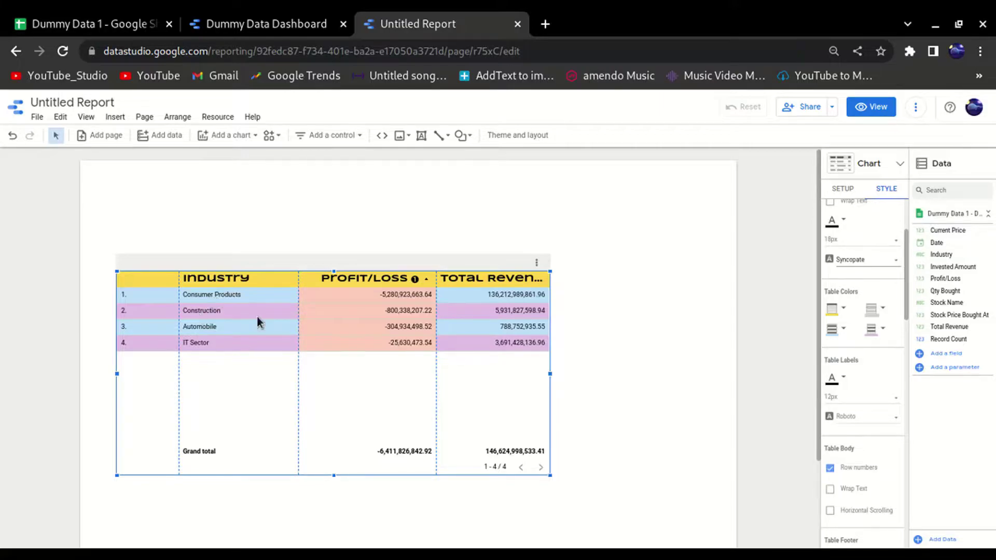
left_click(858, 402)
scroll(853, 415, "down", 2)
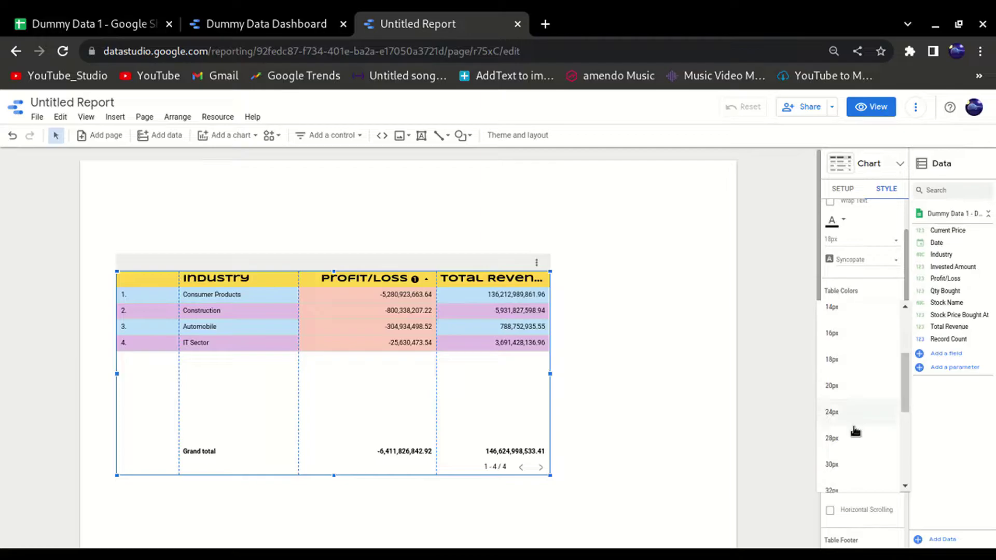
left_click(858, 360)
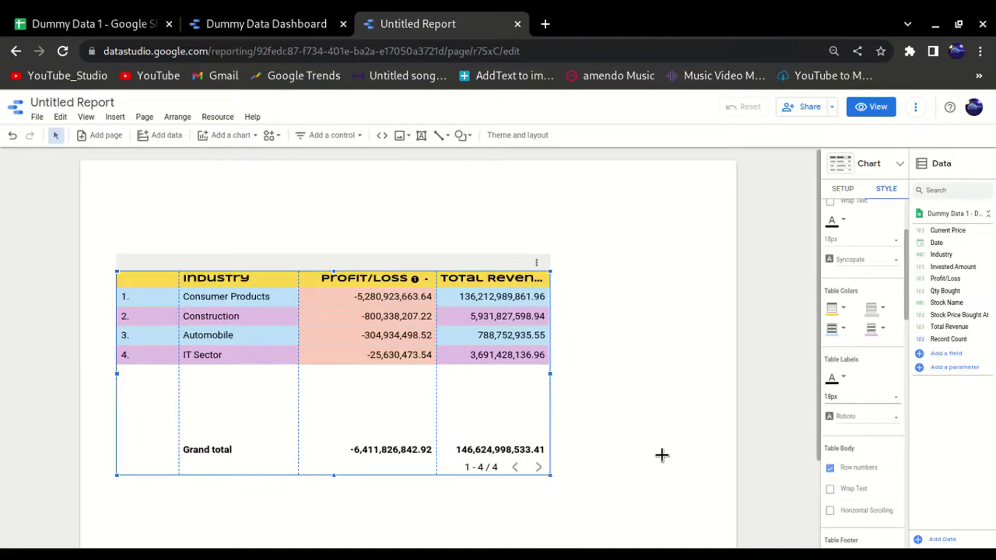
left_click_drag(544, 371, 693, 371)
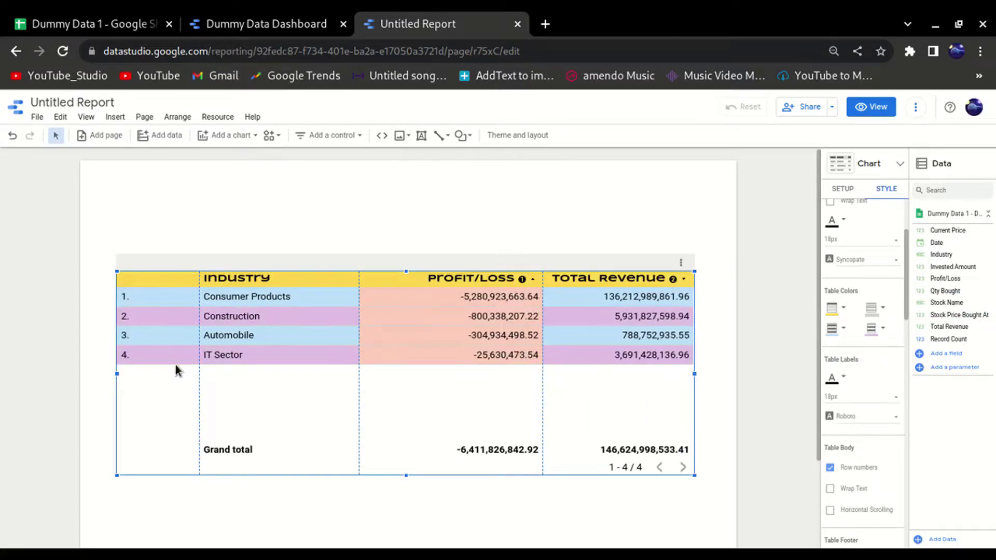
left_click(865, 417)
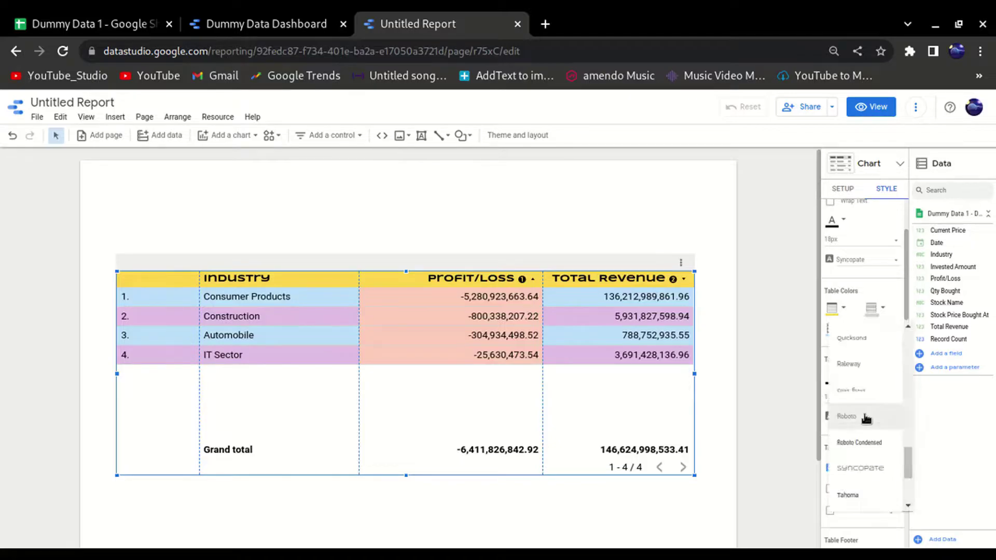
left_click(864, 365)
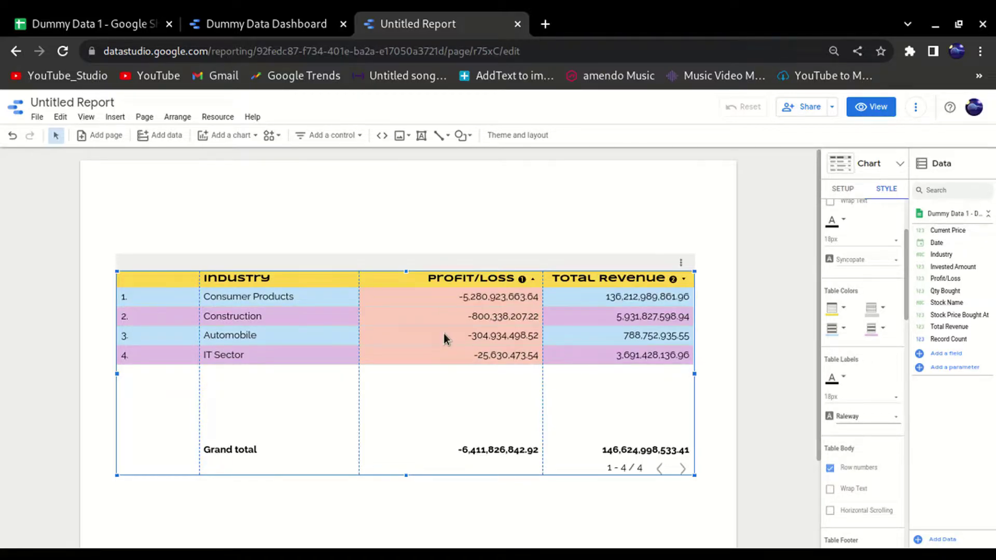
Try hiding the row numbers in the table body, and show them again
scroll(868, 409, "down", 2)
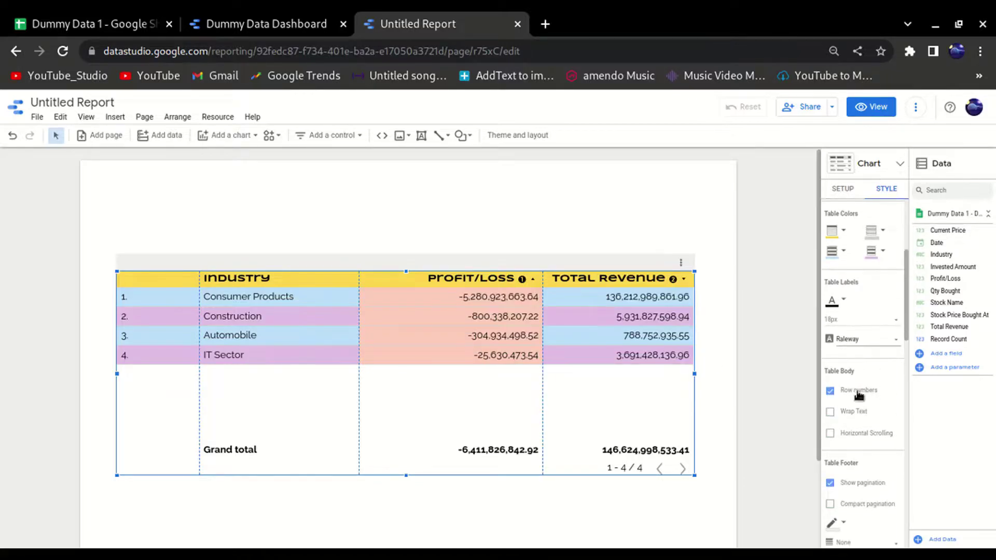
scroll(892, 427, "down", 1)
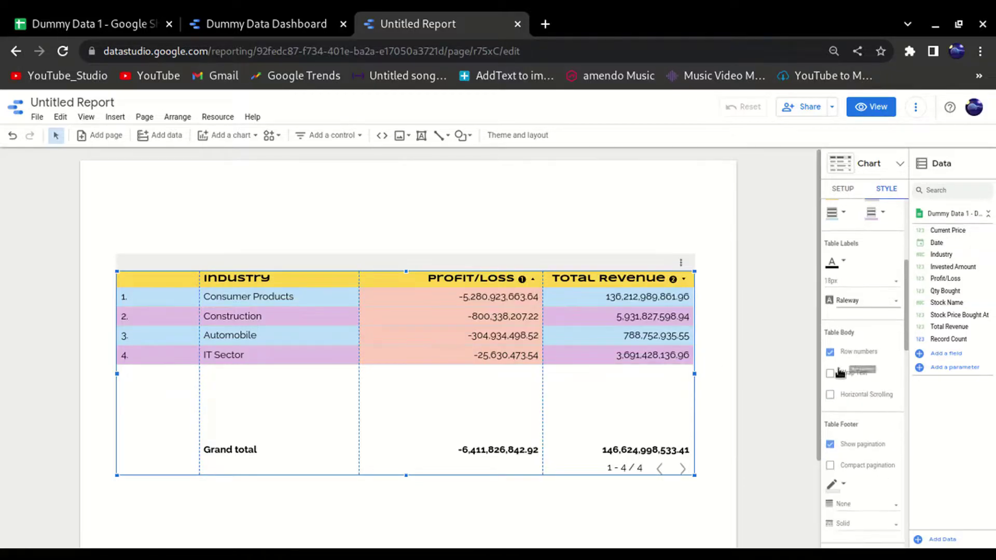
left_click(831, 353)
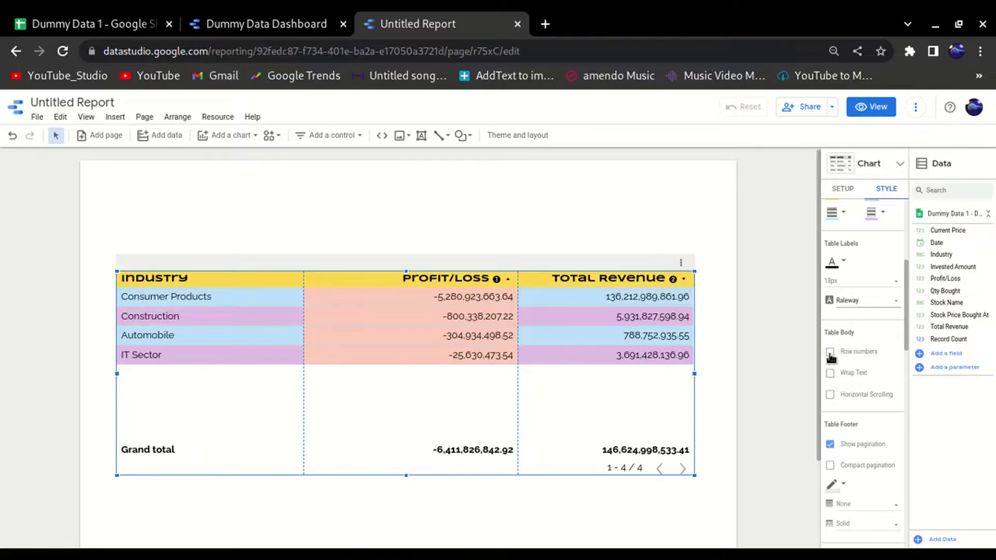
left_click(830, 353)
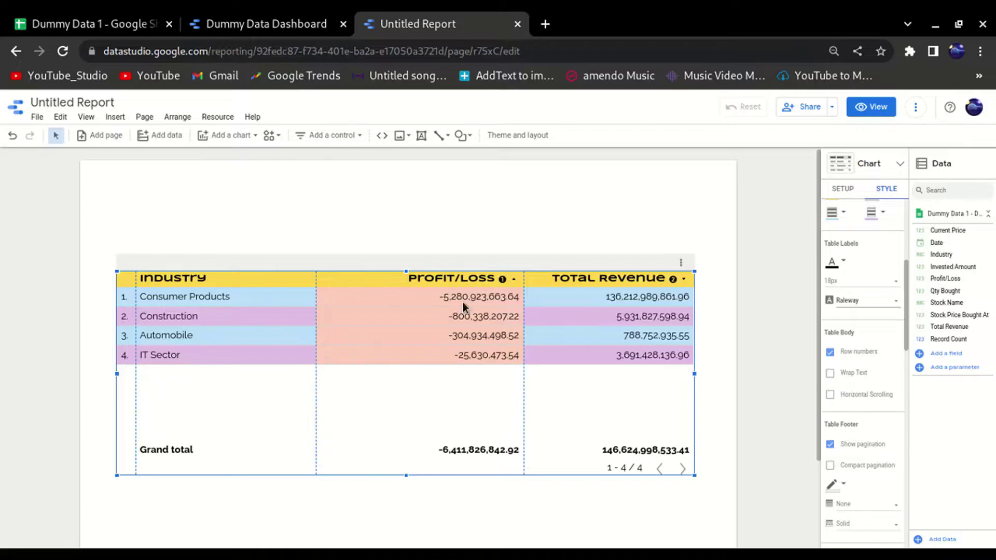
Try horizontal scrolling for the table body, and turn it off again
left_click(830, 395)
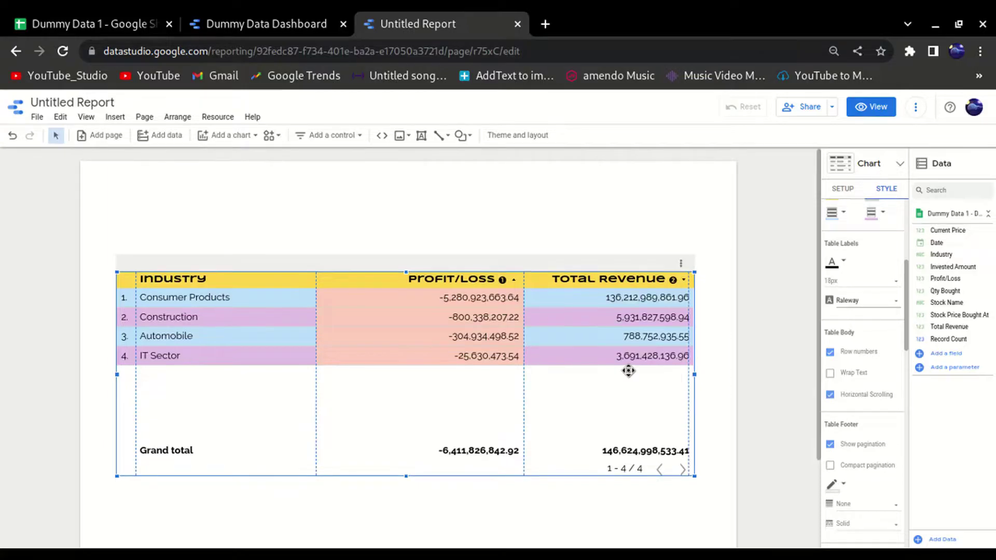
scroll(628, 370, "down", 2)
left_click(830, 395)
Try hiding the pagination in the table footer, and show it again
scroll(854, 444, "down", 1)
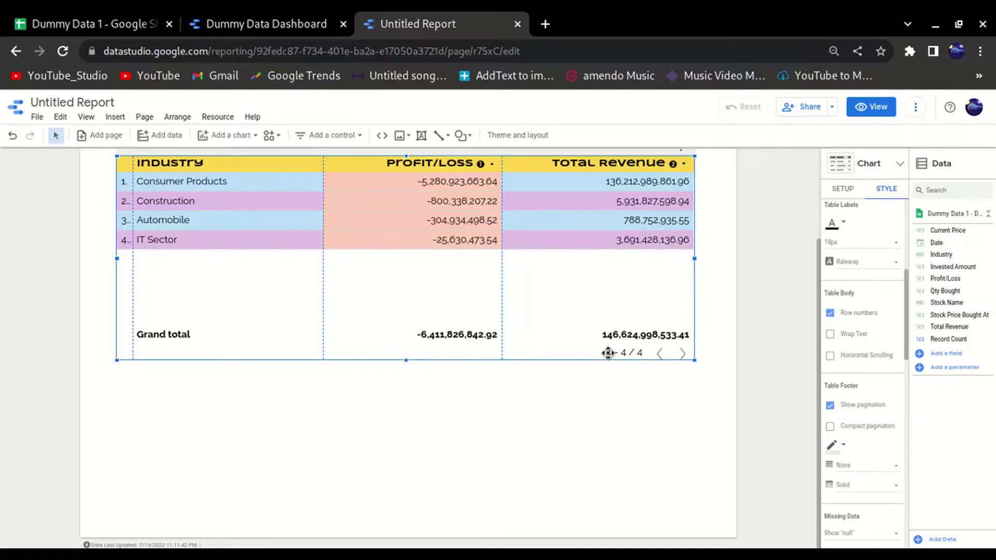
left_click(830, 406)
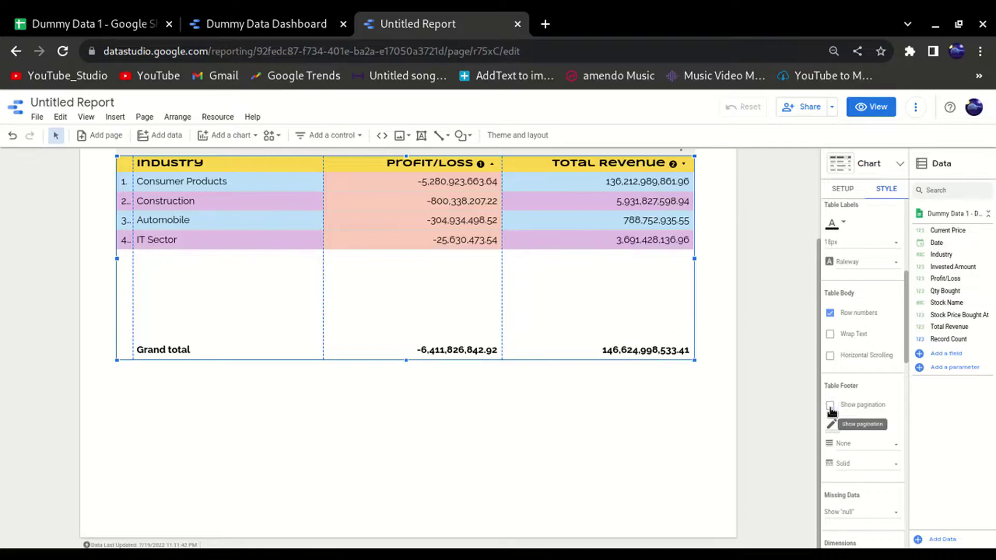
left_click(830, 407)
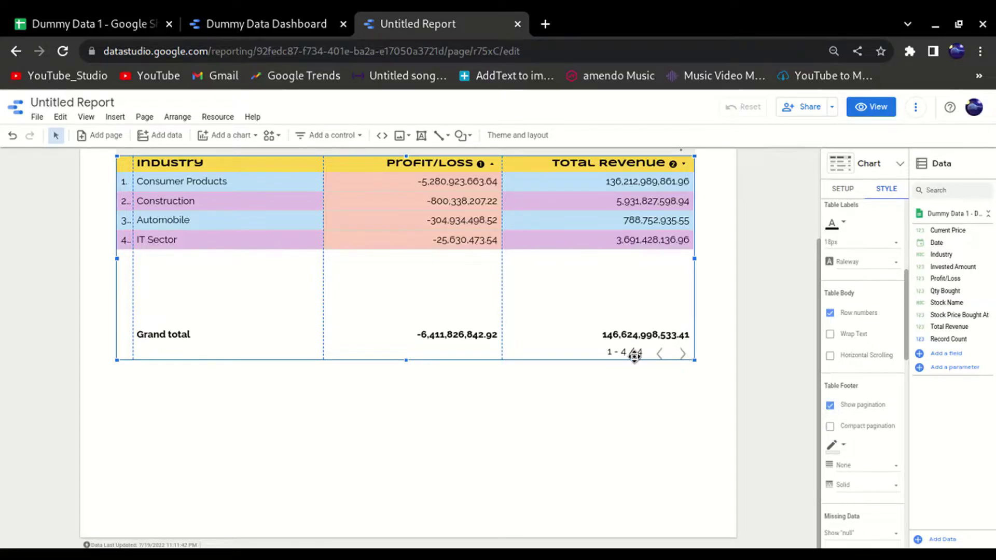
Try compact pagination in the table footer, and turn it off again
scroll(626, 399, "up", 2)
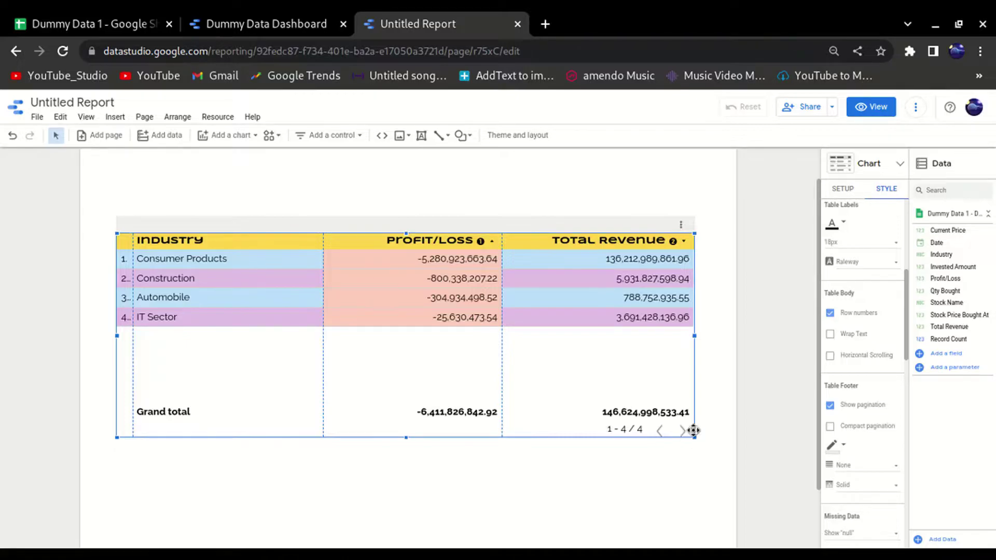
scroll(876, 431, "down", 1)
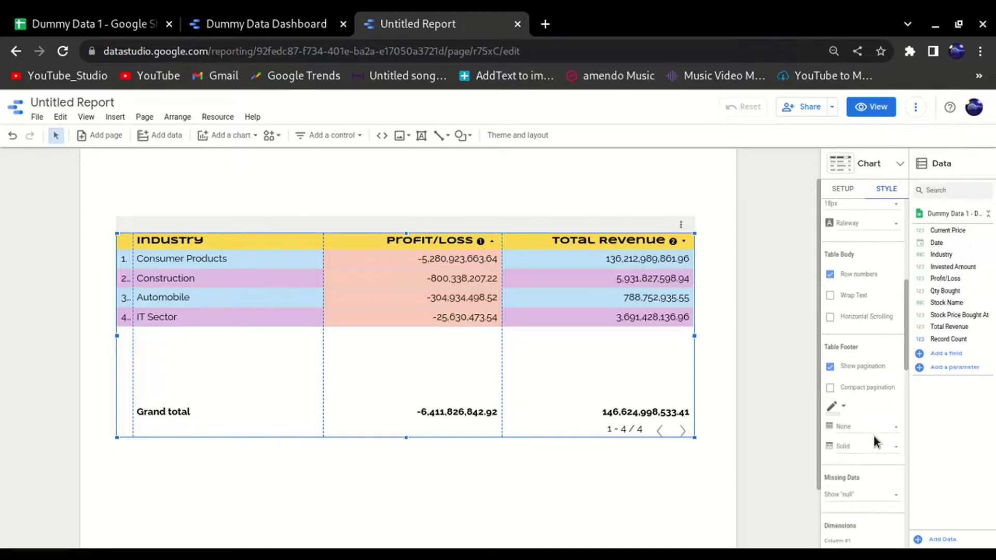
left_click(830, 389)
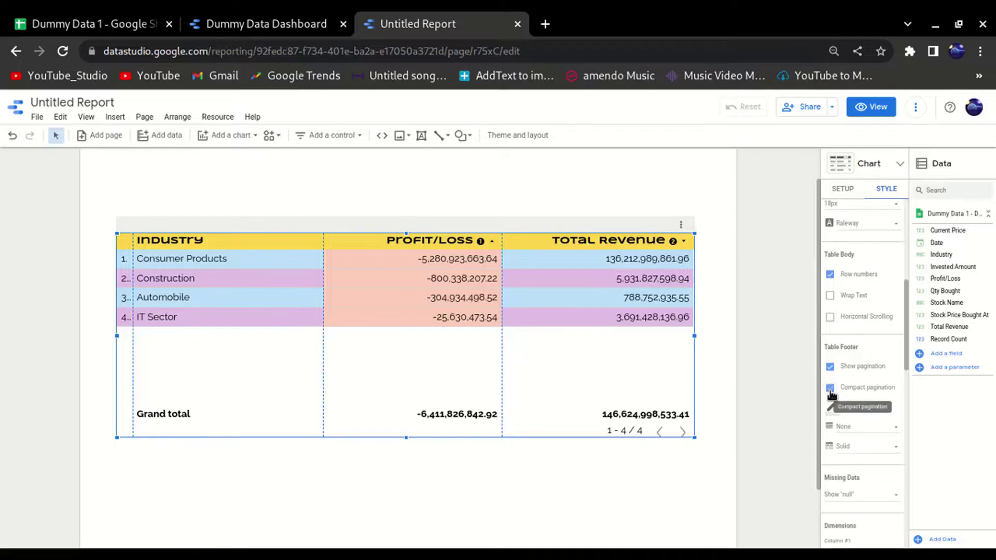
left_click(831, 390)
Review the table's footer border, missing data and column alignment options, then its data, summary row and sort settings
scroll(864, 437, "down", 2)
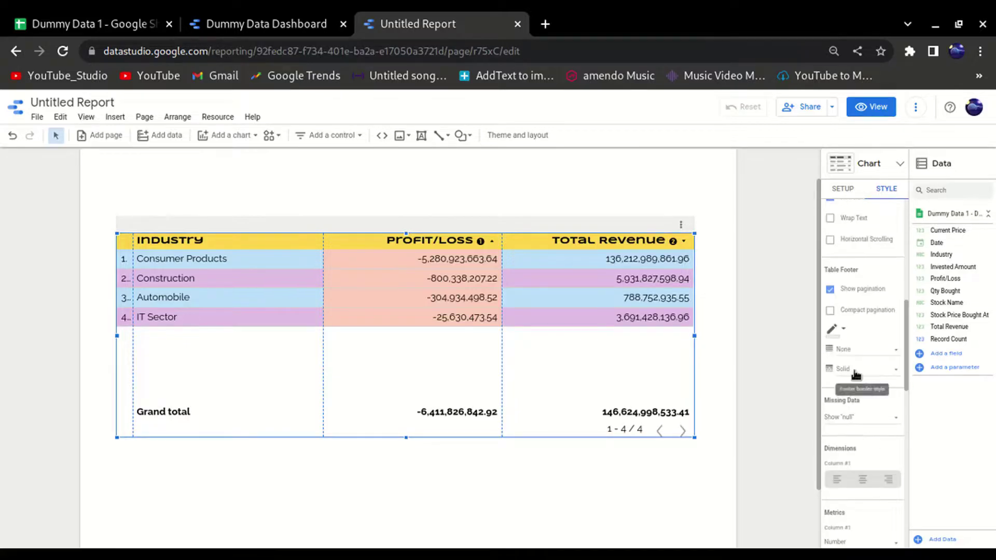
scroll(876, 410, "down", 2)
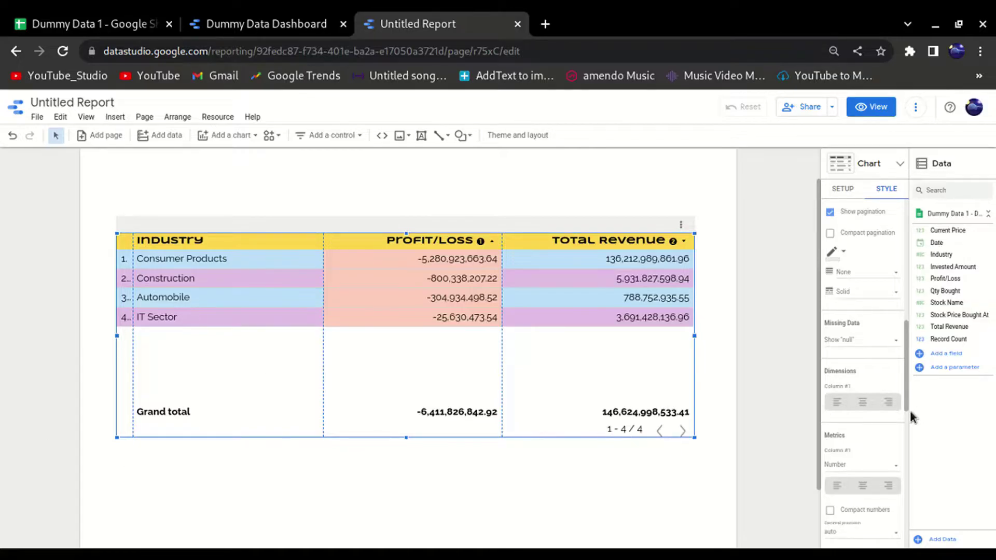
scroll(863, 396, "down", 1)
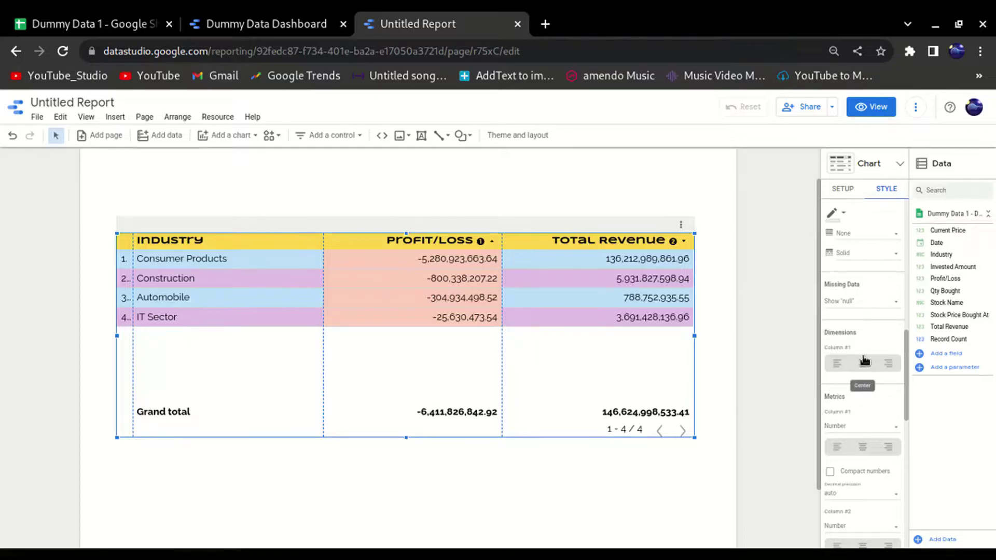
scroll(848, 341, "down", 1)
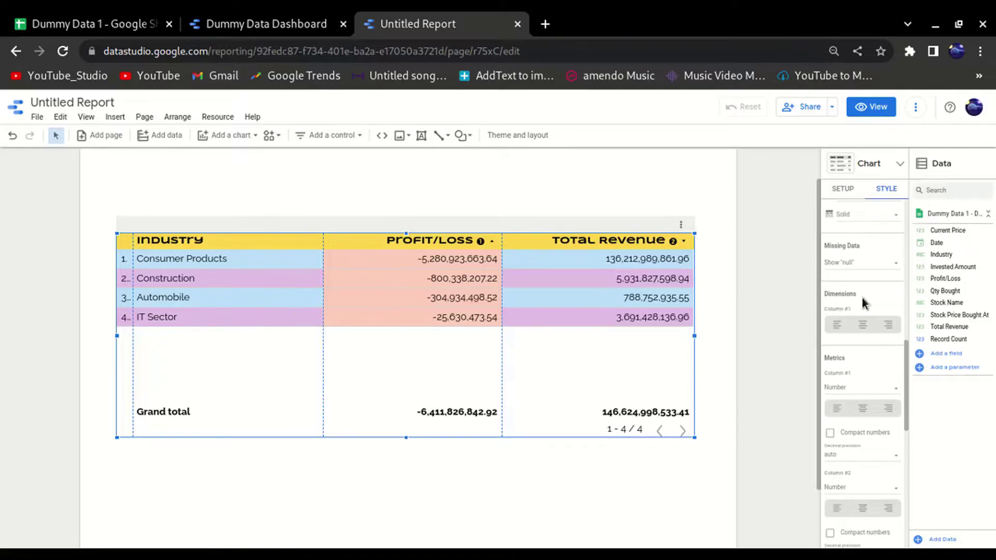
left_click(843, 188)
scroll(848, 319, "down", 4)
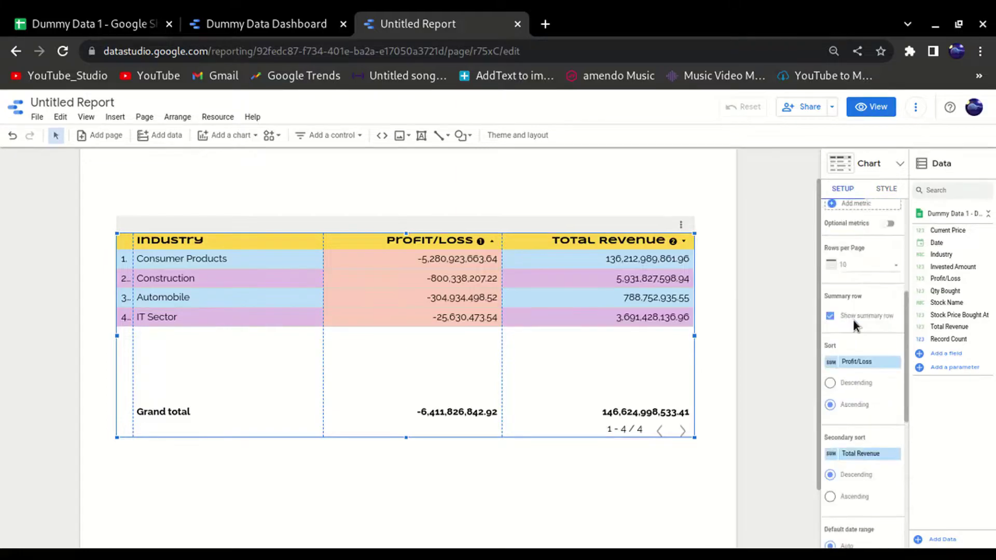
scroll(851, 322, "up", 4)
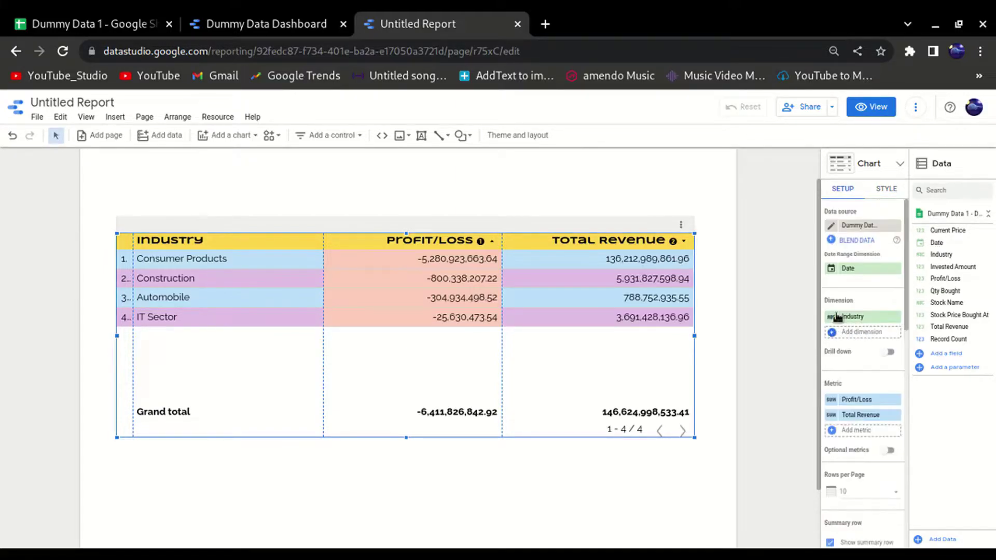
Try right and center alignment for the Industry dimension column, and return it to left alignment
left_click(886, 189)
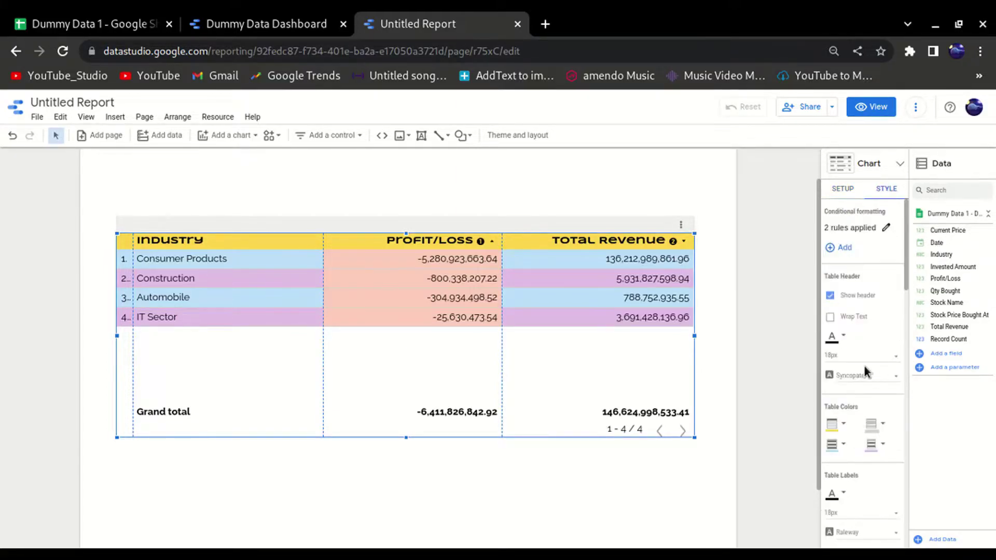
scroll(846, 406, "down", 3)
scroll(835, 347, "up", 1)
scroll(871, 371, "down", 5)
scroll(871, 377, "down", 7)
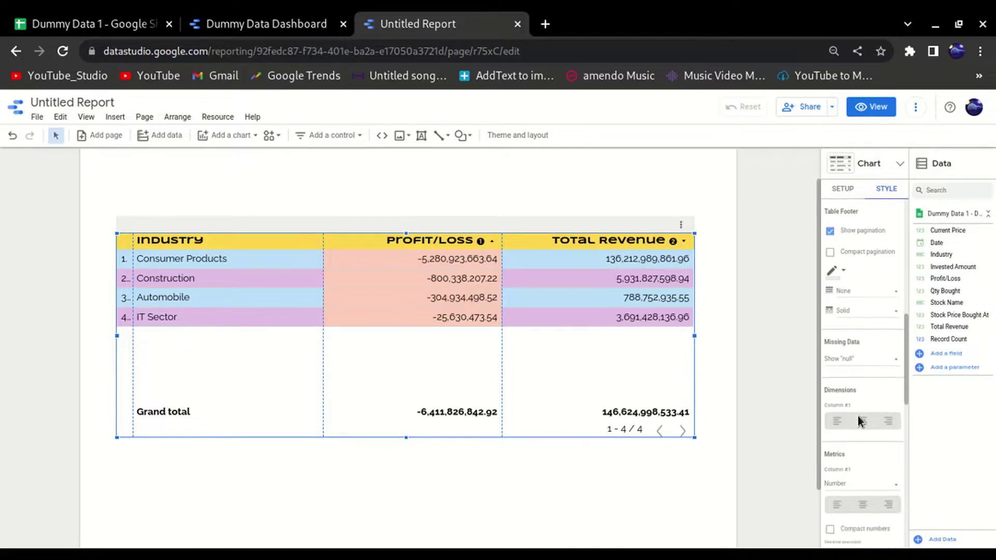
scroll(859, 418, "down", 2)
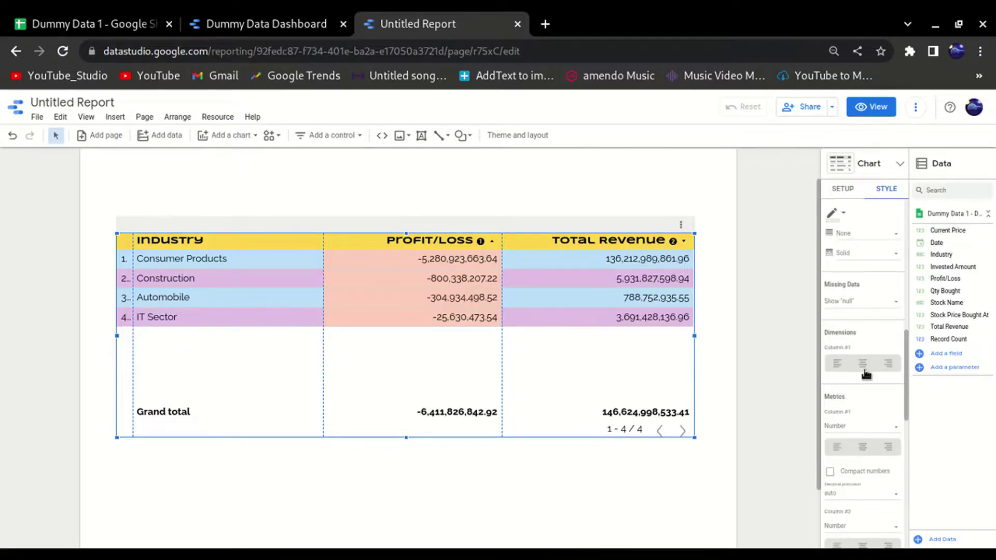
left_click(890, 366)
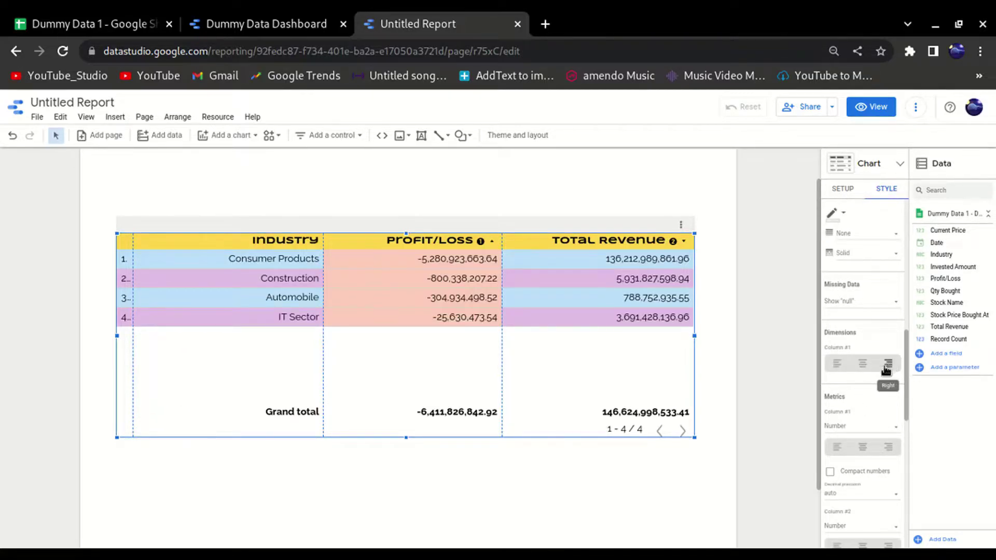
left_click(863, 365)
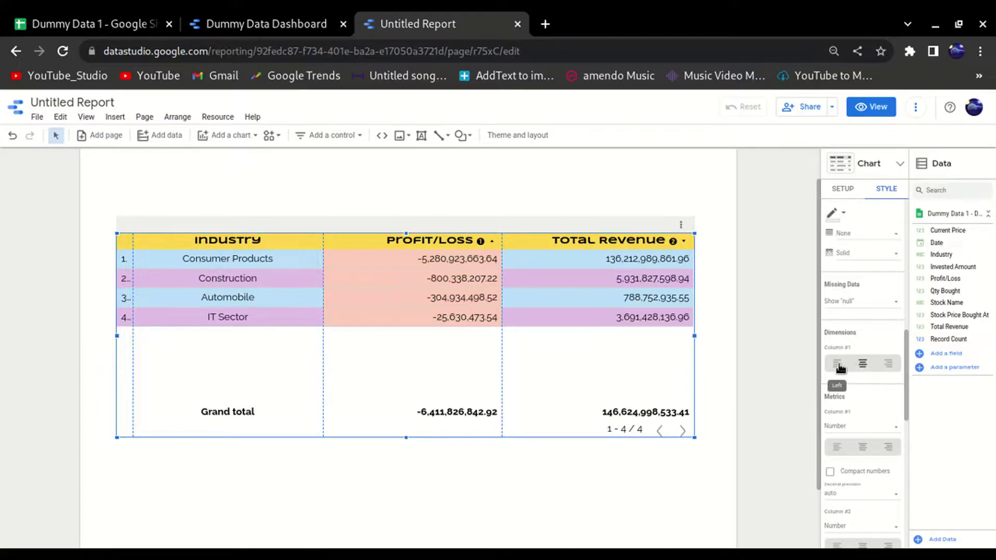
left_click(838, 365)
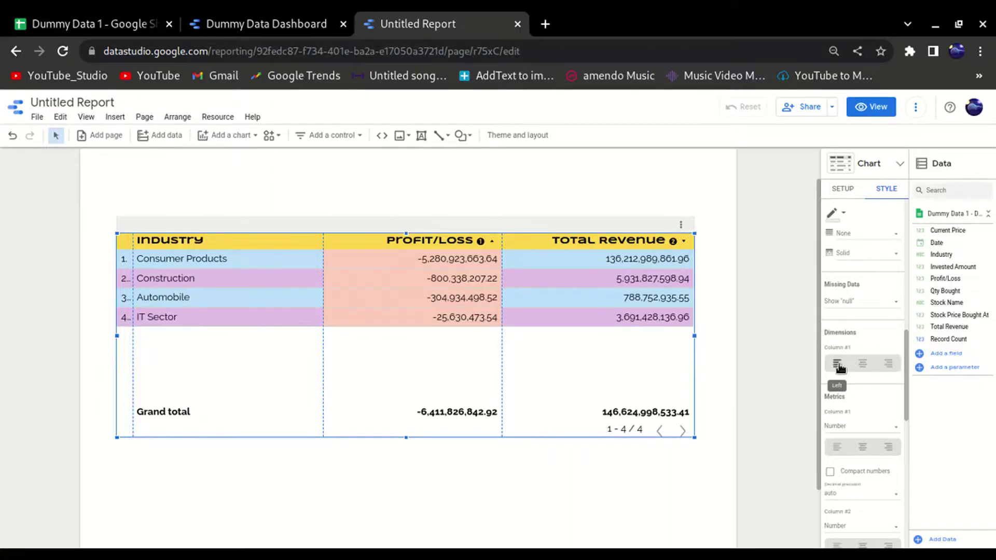
Center-align both metric columns, Profit/Loss and Total Revenue
scroll(874, 378, "down", 2)
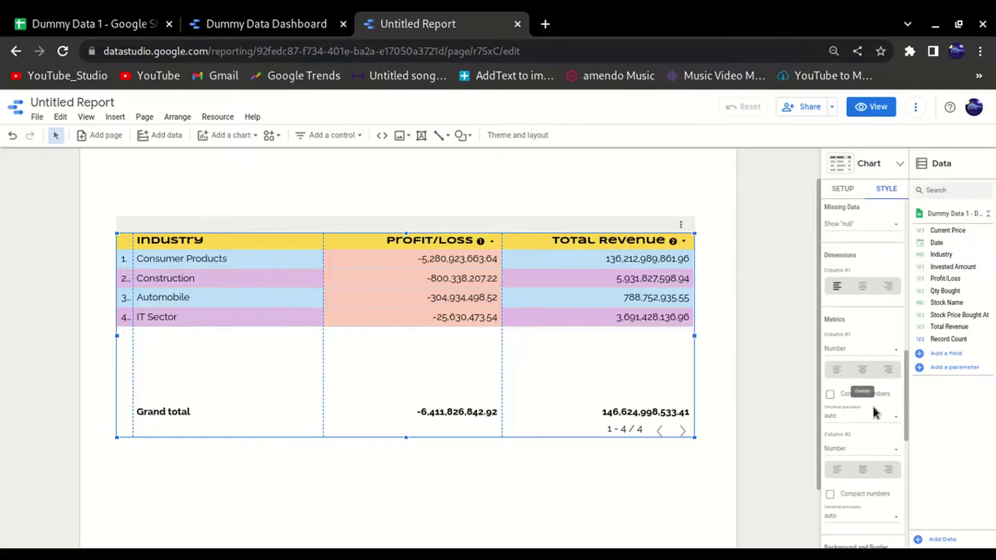
scroll(870, 466, "down", 2)
left_click(865, 393)
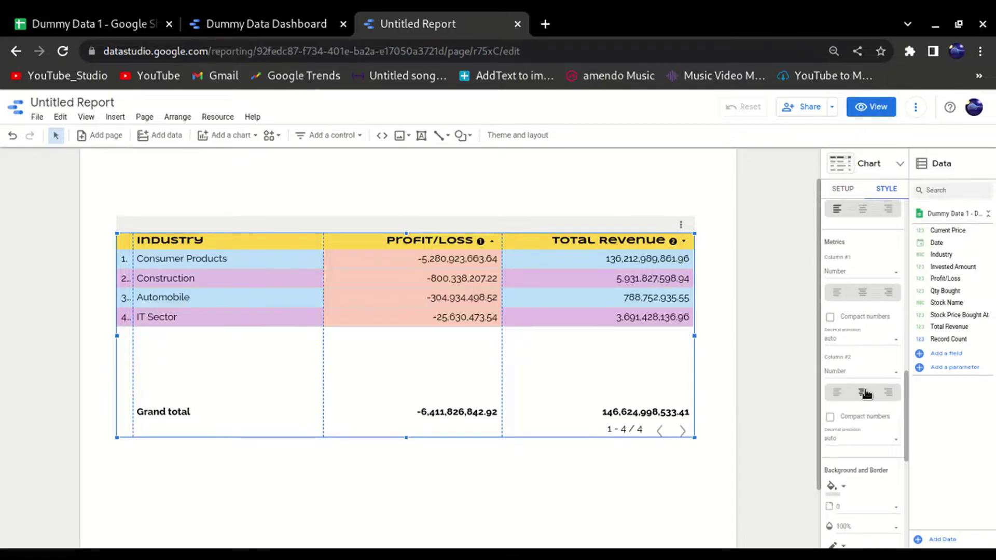
left_click(863, 293)
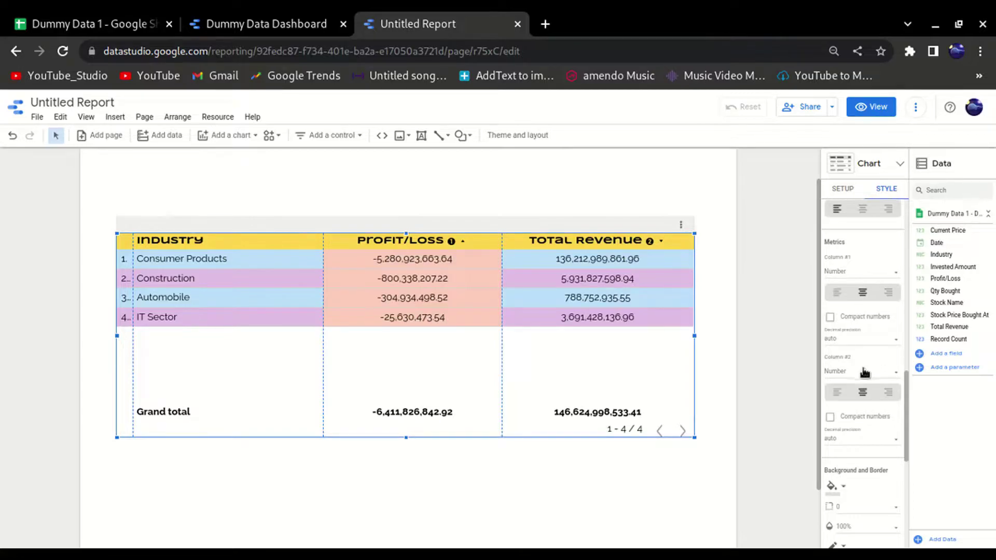
Add a border shadow to the table and deselect it to check the look
scroll(864, 445, "down", 2)
scroll(859, 423, "down", 1)
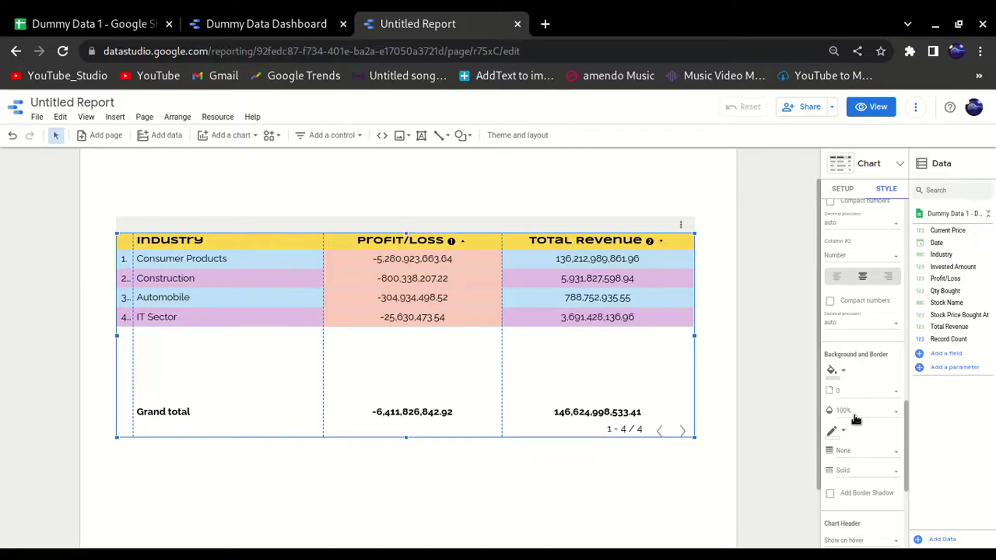
scroll(854, 421, "down", 3)
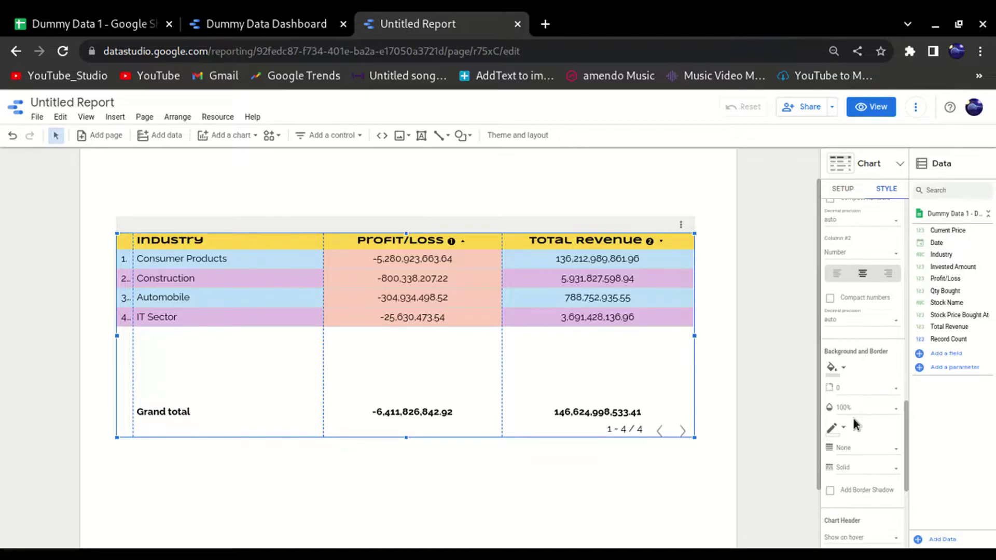
left_click(644, 508)
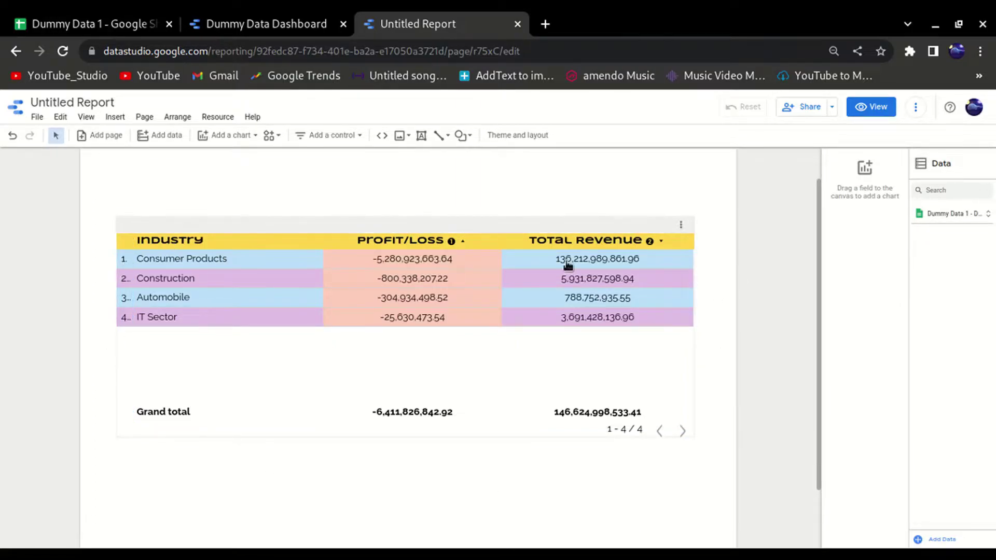
left_click(645, 222)
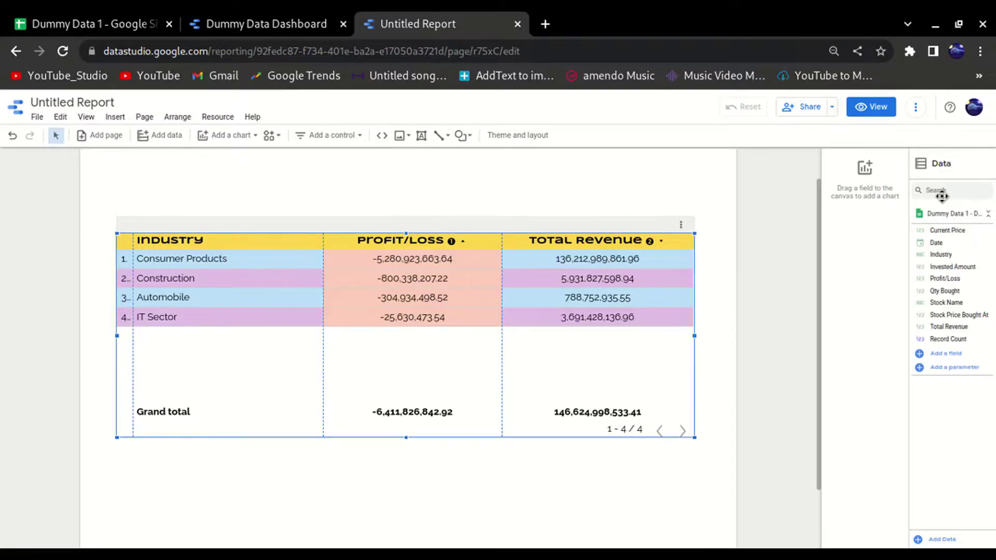
left_click(886, 189)
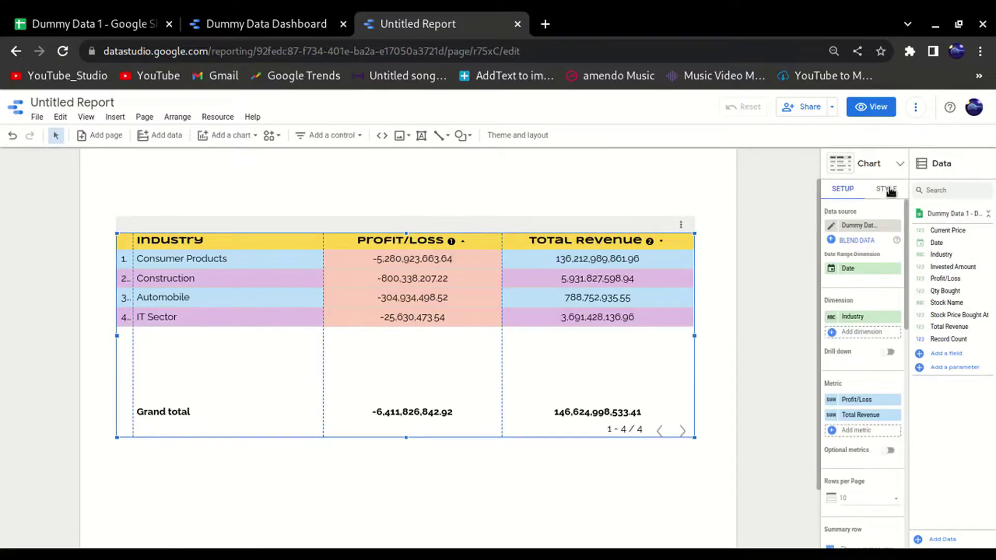
scroll(870, 406, "down", 10)
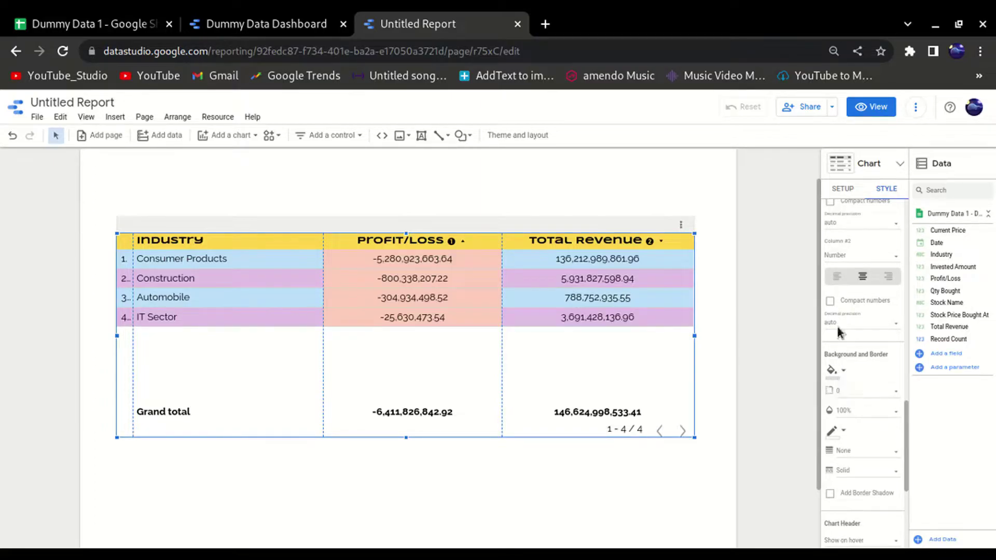
scroll(836, 456, "down", 2)
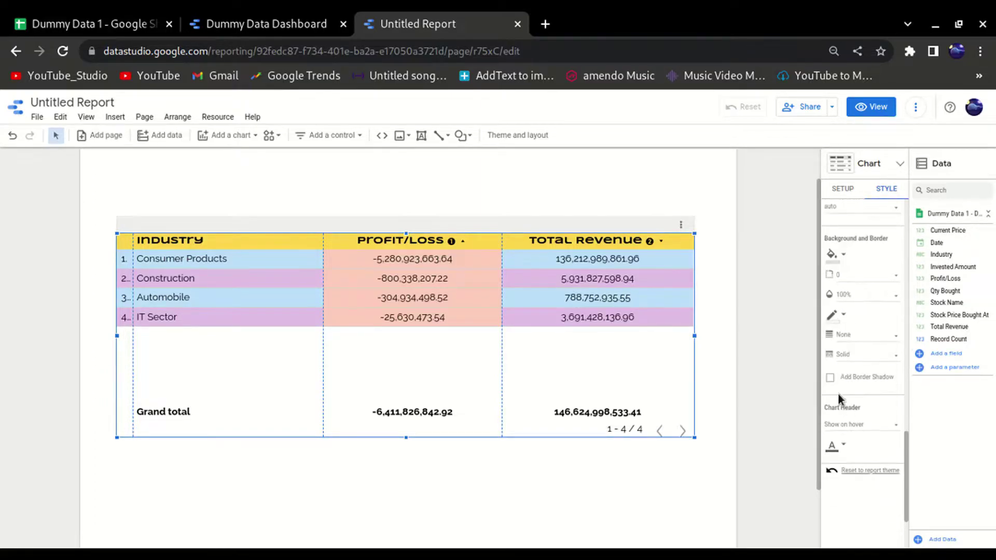
left_click(830, 379)
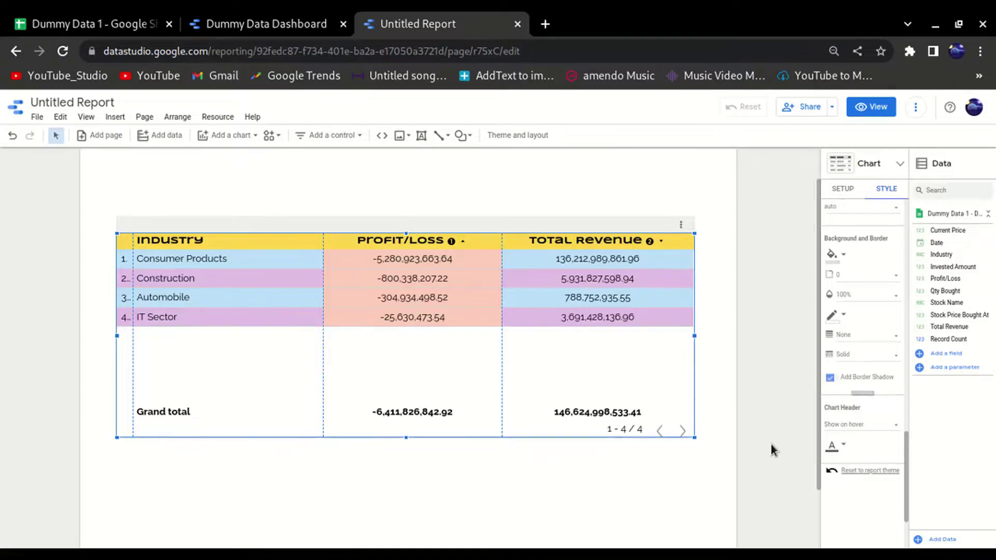
scroll(848, 332, "up", 1)
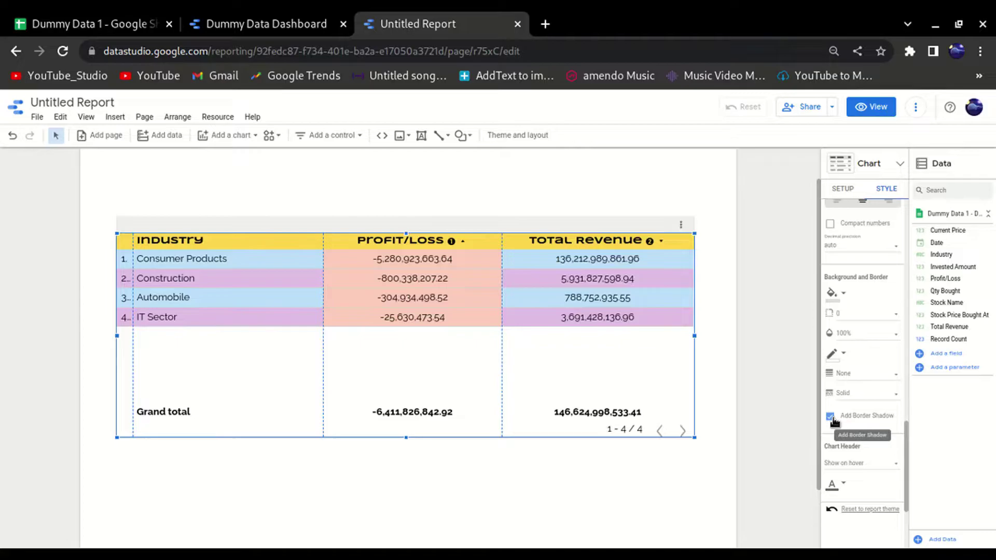
left_click(727, 490)
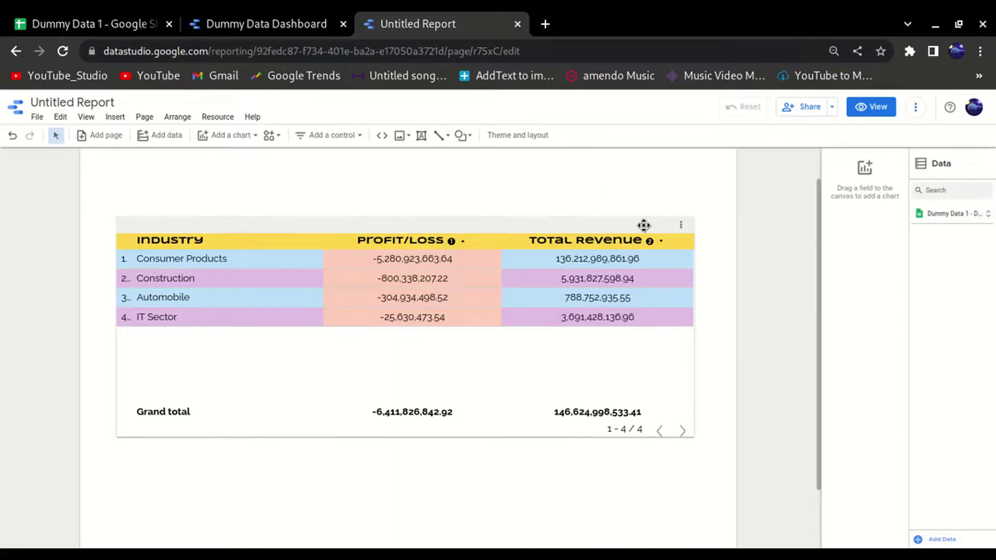
Turn off the summary row of the industry table
left_click(643, 225)
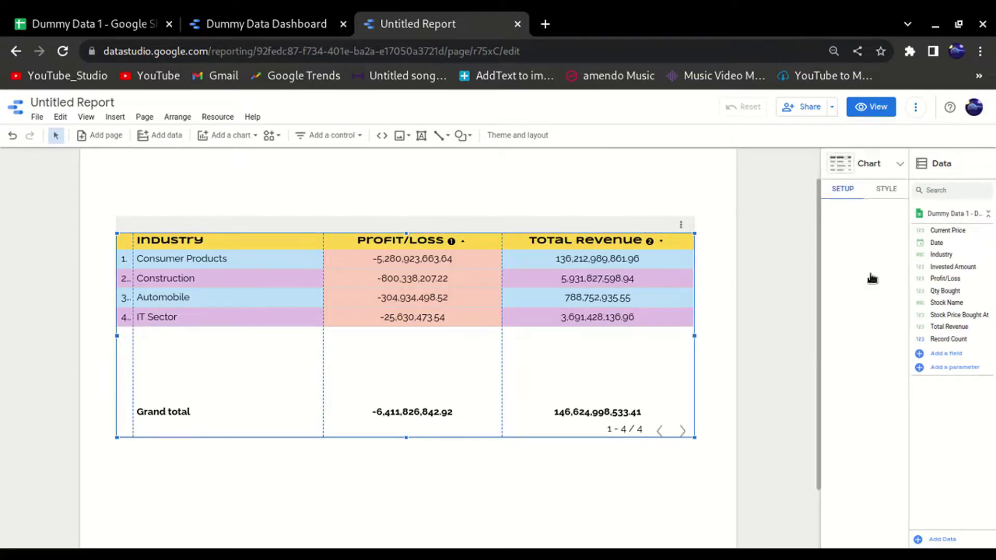
left_click(888, 190)
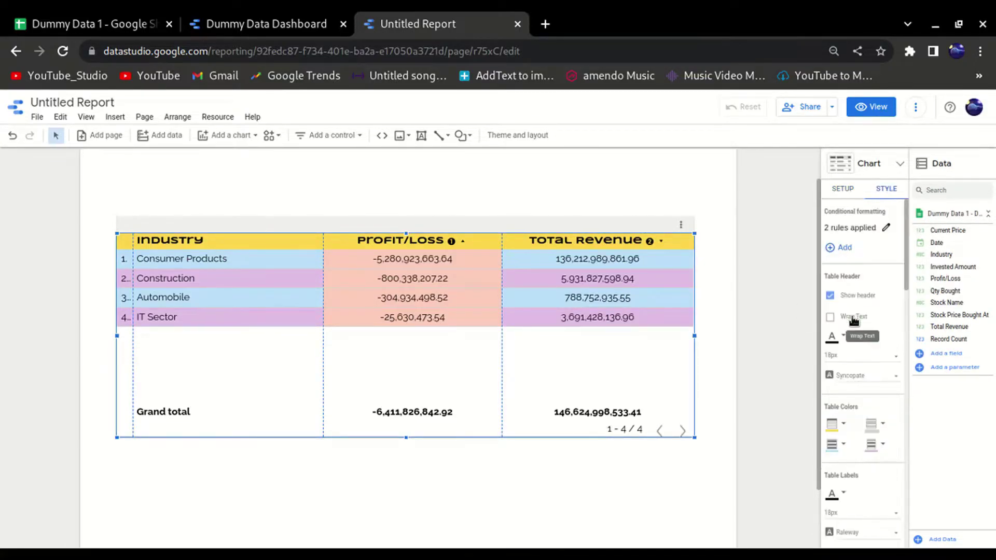
scroll(855, 336, "down", 15)
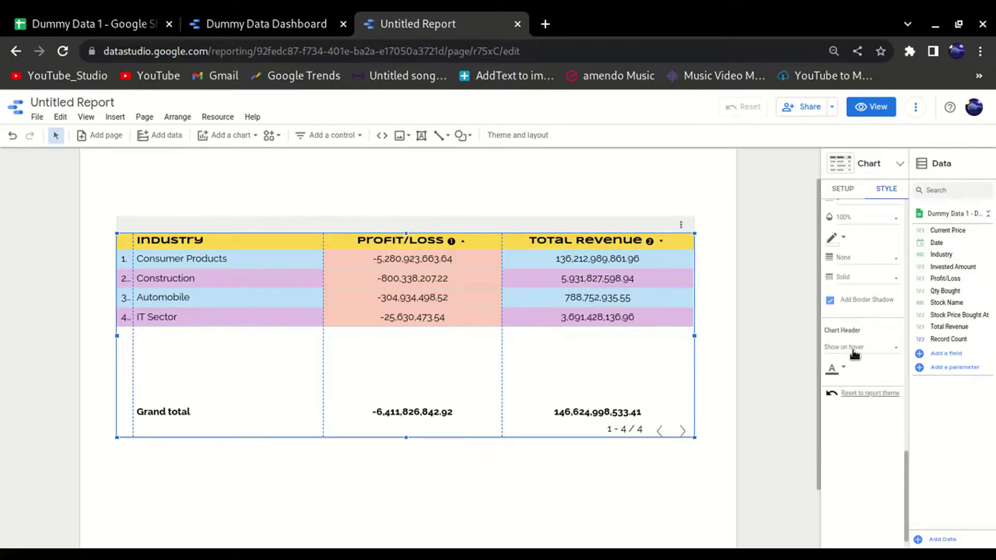
scroll(844, 352, "up", 3)
scroll(844, 352, "up", 10)
left_click(843, 189)
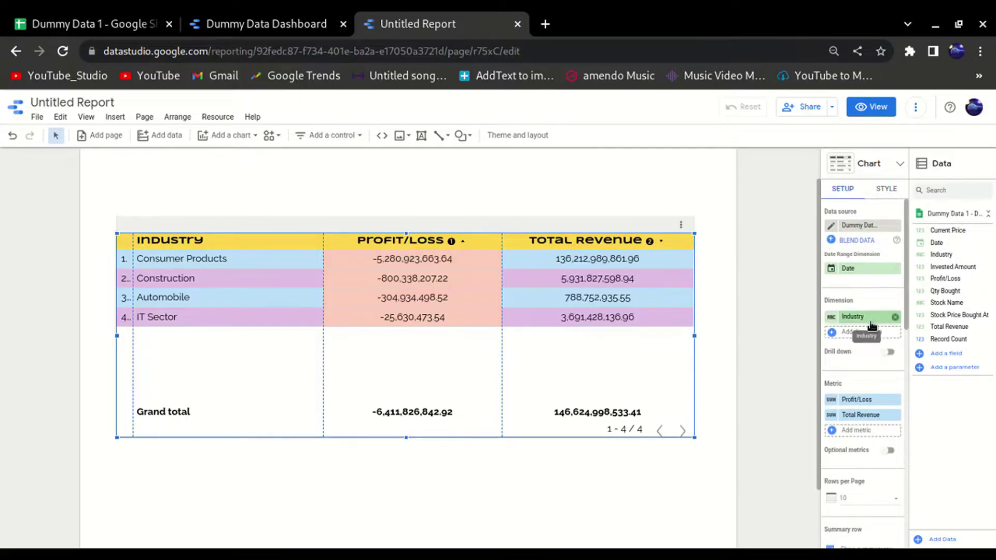
scroll(863, 287, "down", 1)
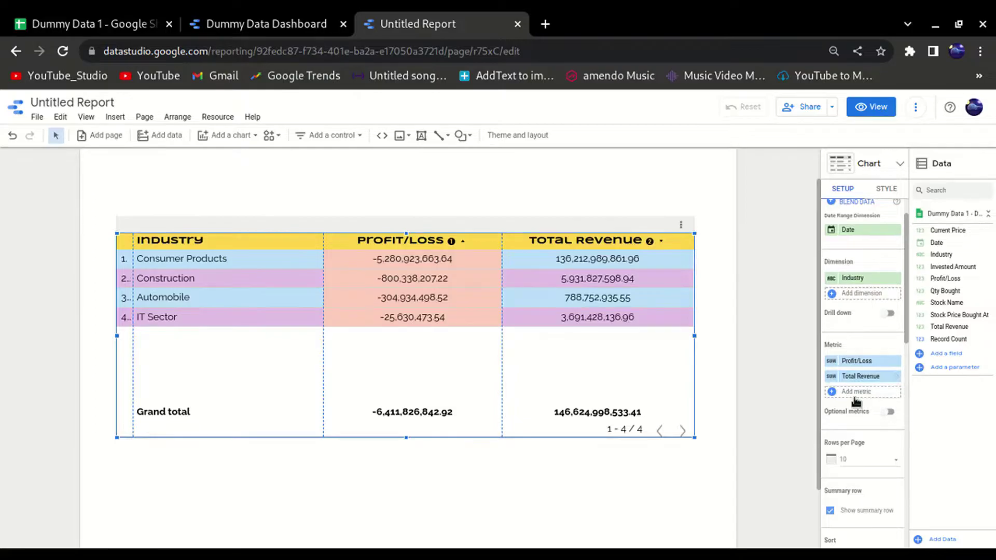
scroll(869, 367, "down", 2)
scroll(865, 347, "down", 2)
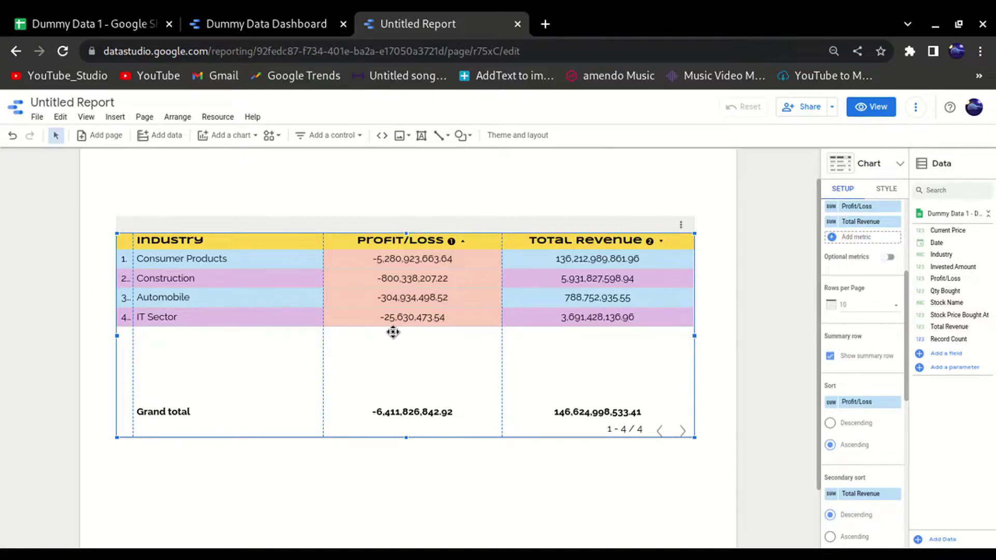
left_click(830, 356)
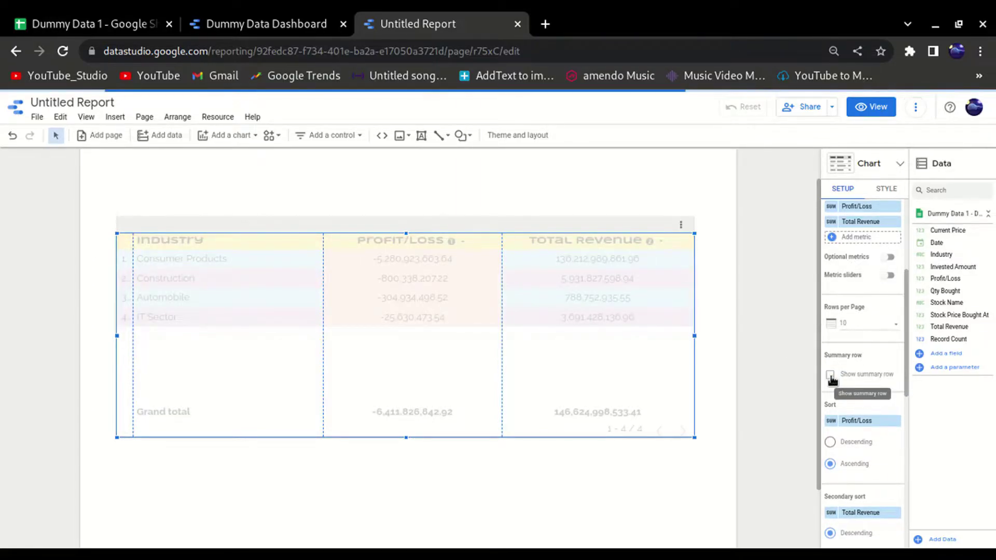
Show the industry table's summary row again and review its sort, date range and filter settings
left_click(830, 376)
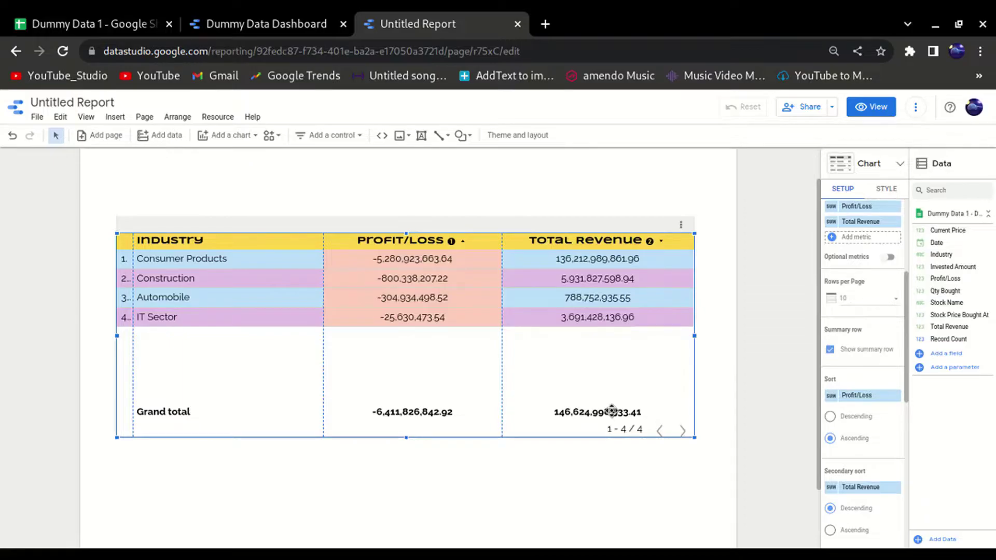
scroll(839, 416, "down", 3)
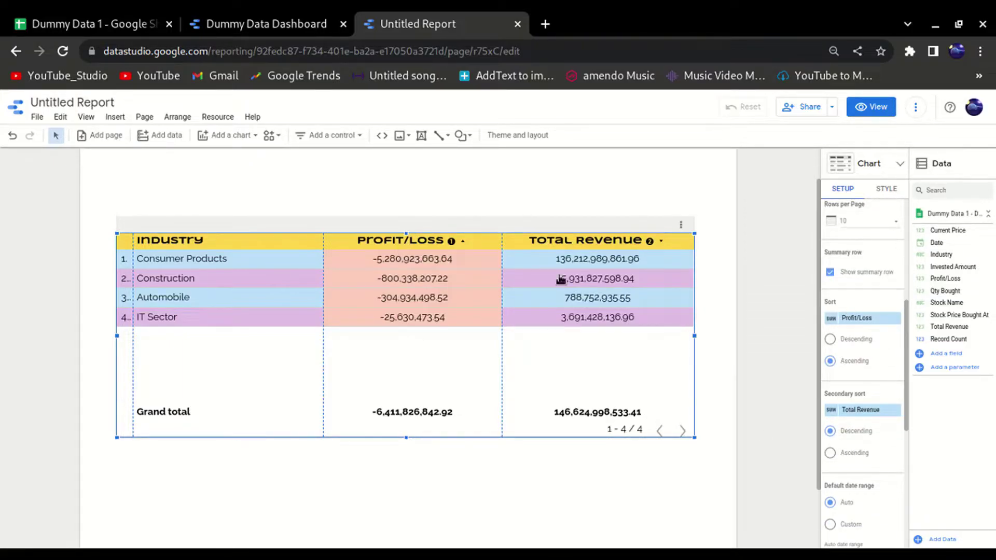
scroll(850, 389, "down", 3)
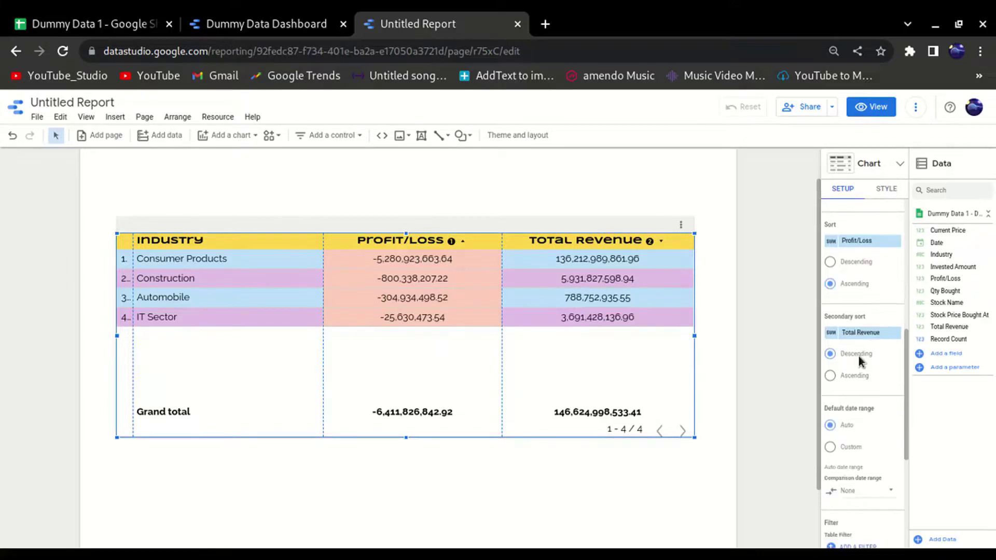
scroll(859, 378, "down", 3)
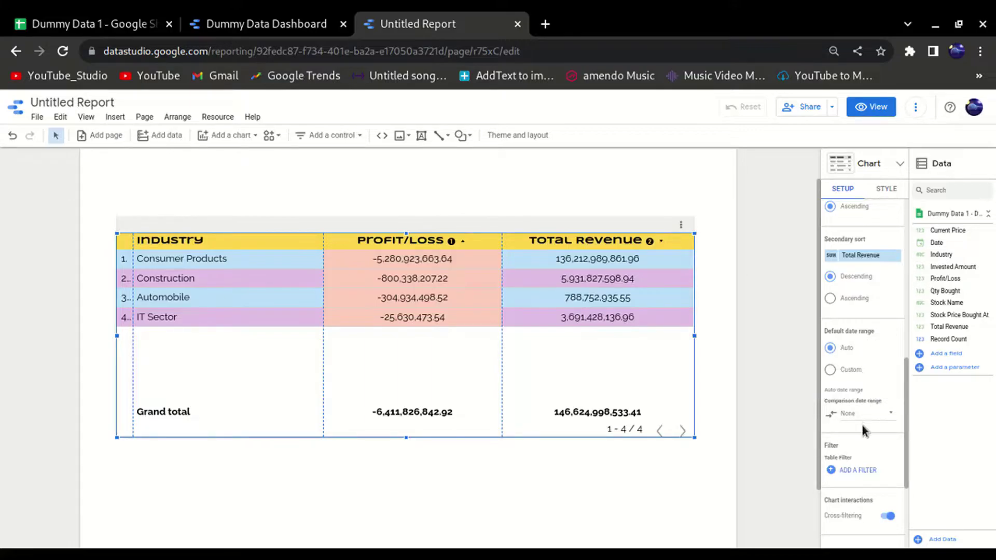
scroll(852, 400, "down", 2)
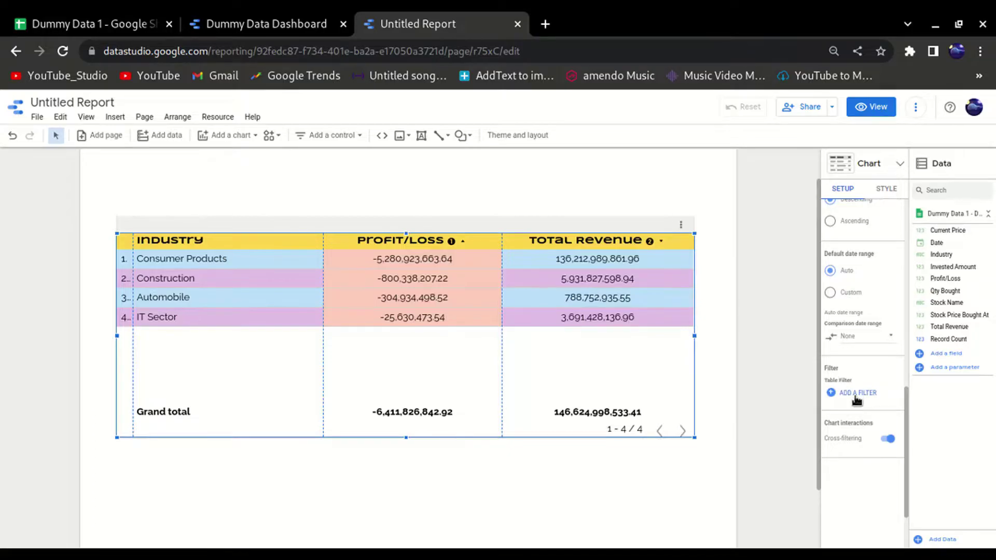
Review the table's style options, from conditional formatting and header through colors, labels, footer and column alignment to background and border
left_click(887, 189)
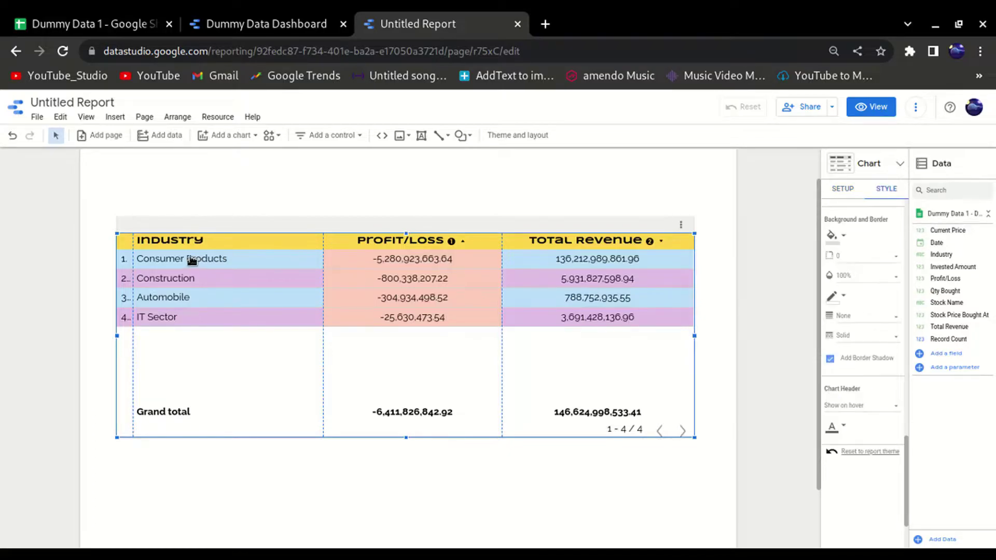
scroll(868, 319, "up", 5)
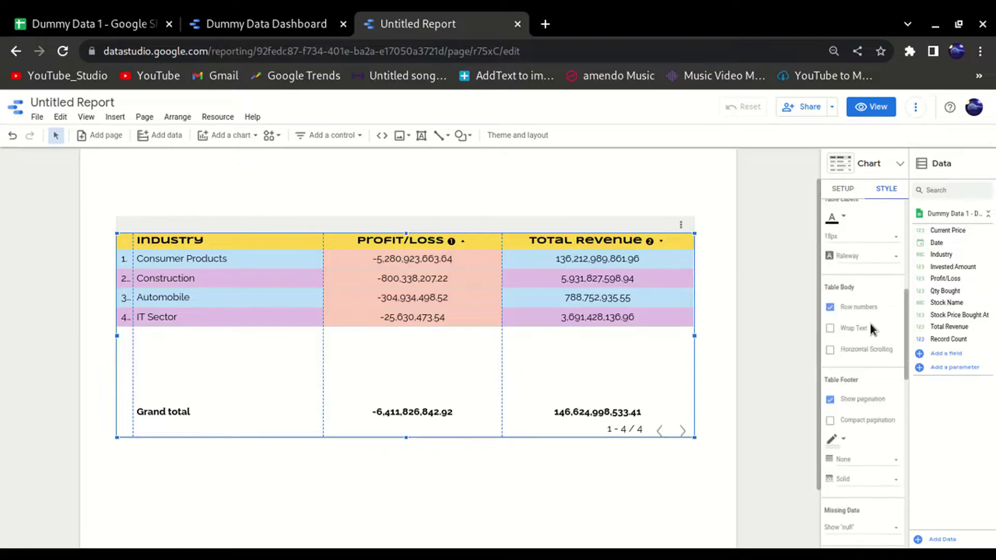
scroll(870, 325, "up", 3)
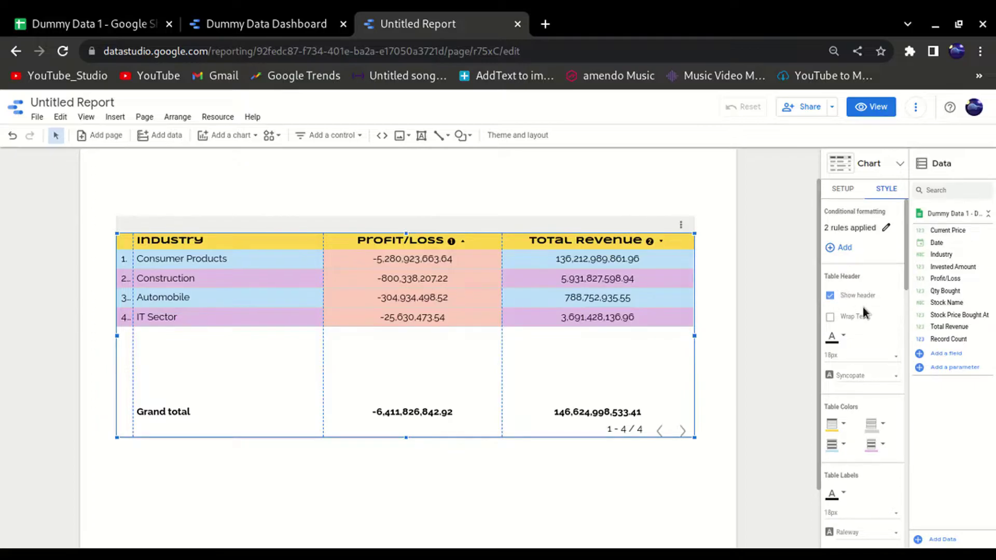
scroll(851, 400, "down", 1)
scroll(852, 394, "down", 1)
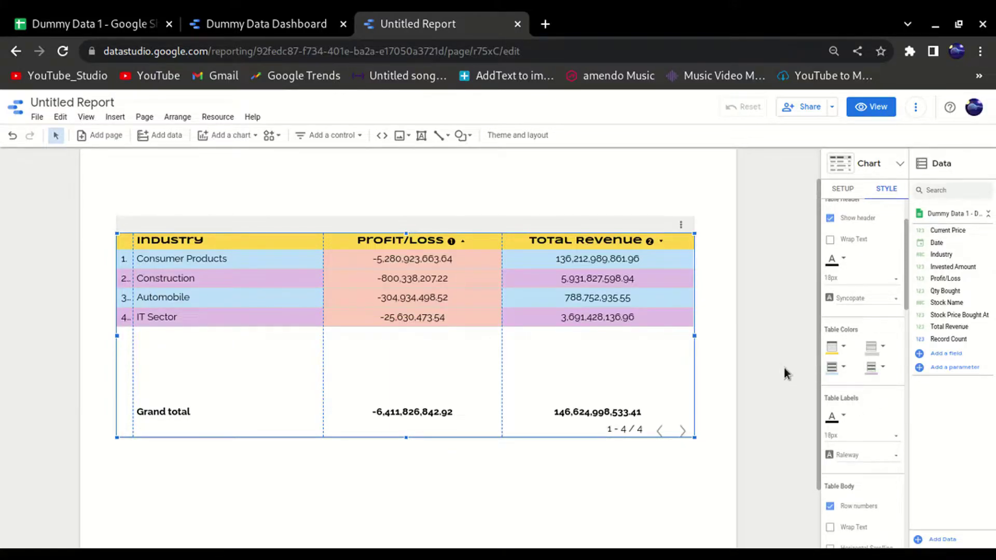
scroll(869, 387, "down", 1)
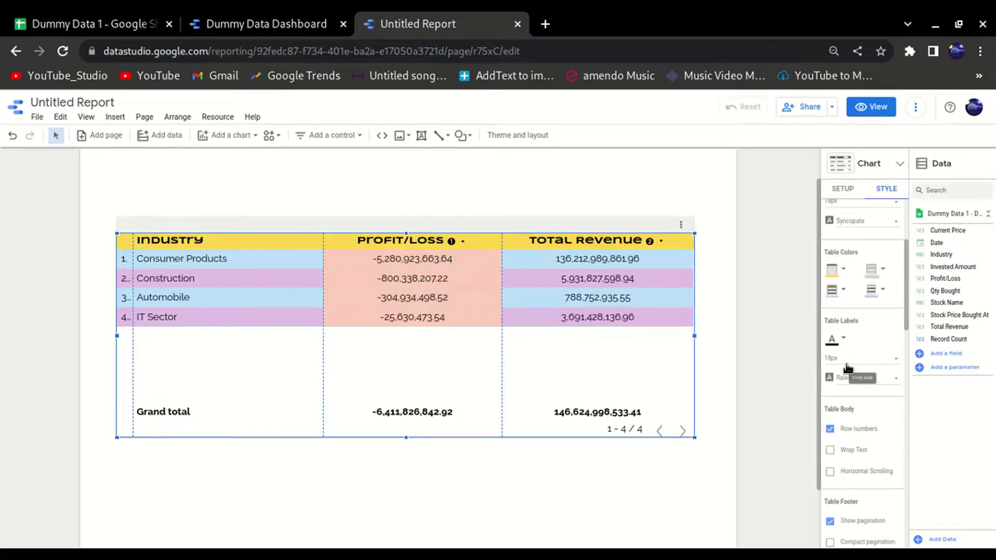
scroll(860, 410, "down", 2)
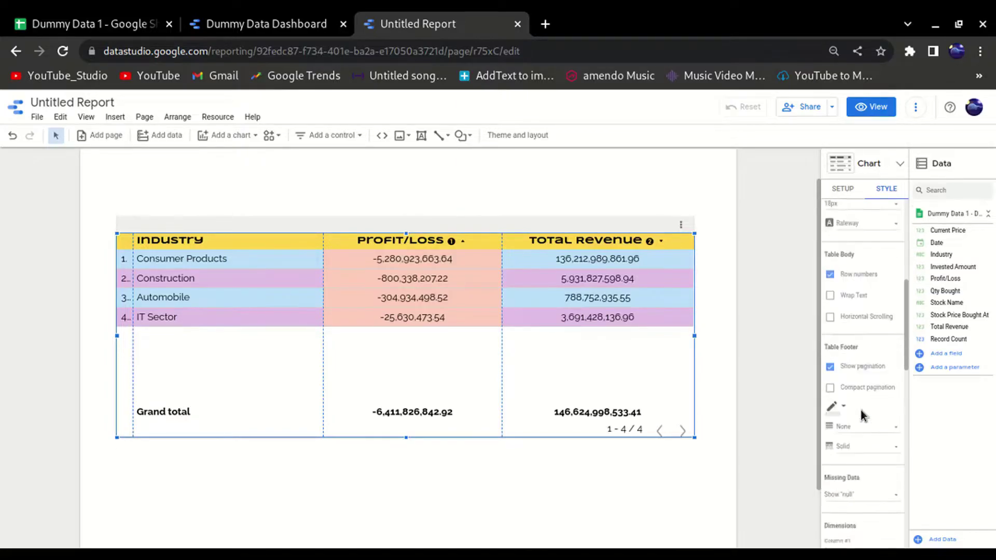
scroll(863, 405, "down", 2)
scroll(863, 405, "down", 4)
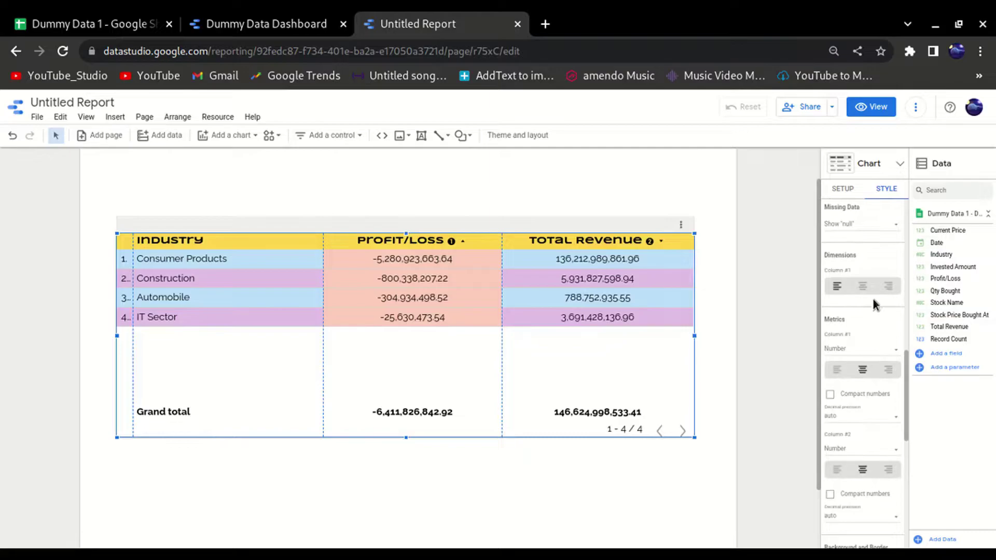
scroll(871, 423, "down", 3)
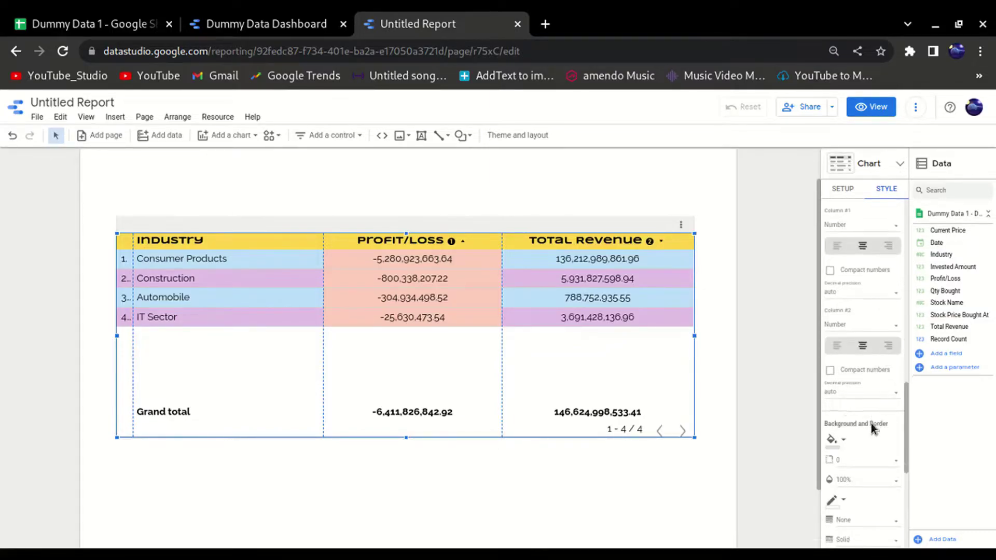
scroll(871, 424, "up", 5)
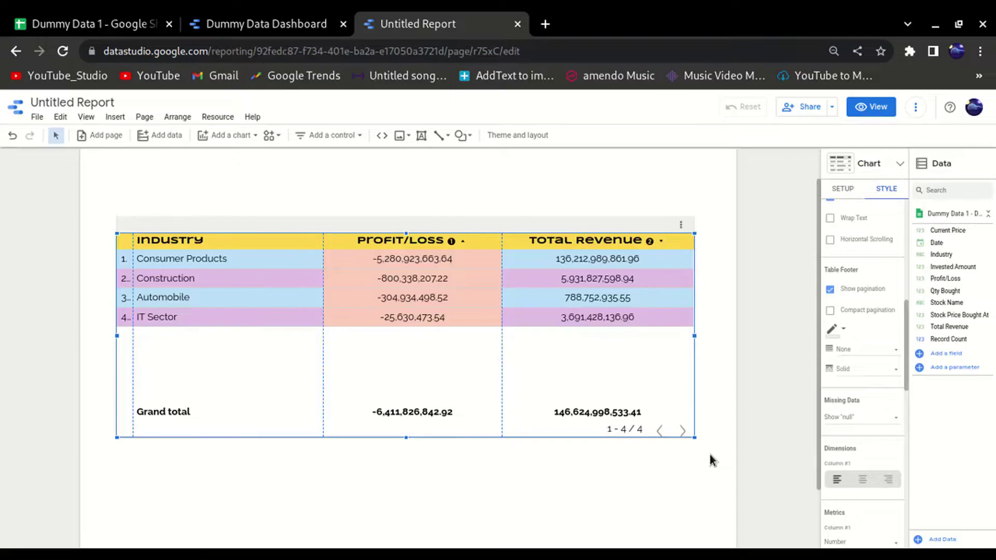
Delete the industry table and insert a wide column chart across the upper middle of the empty page
key("Delete")
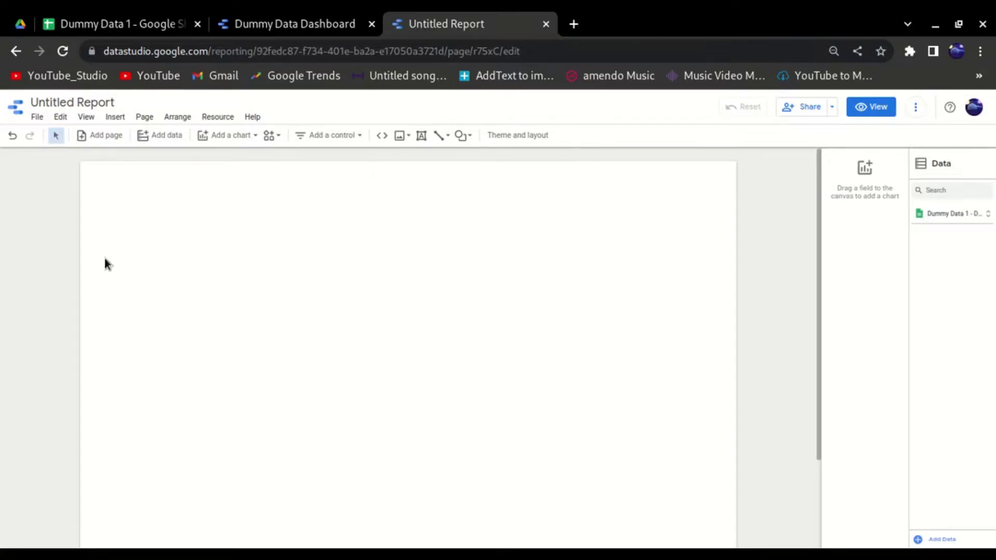
left_click(123, 118)
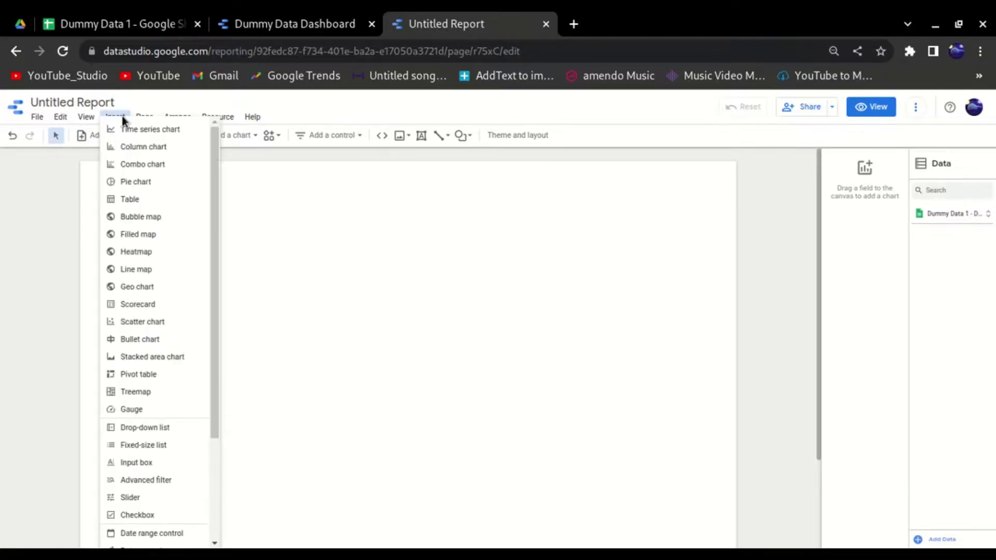
left_click(123, 147)
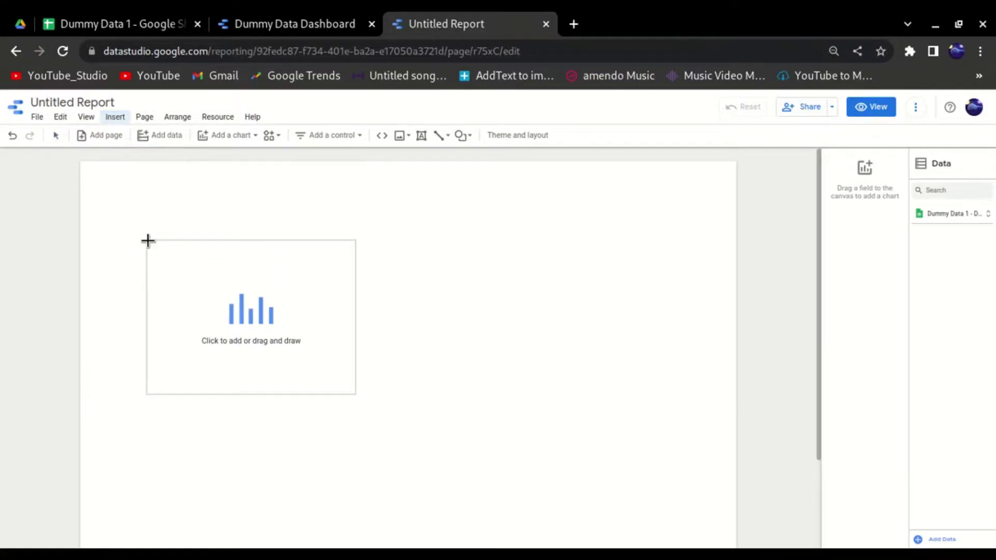
left_click(148, 240)
left_click_drag(364, 403, 679, 389)
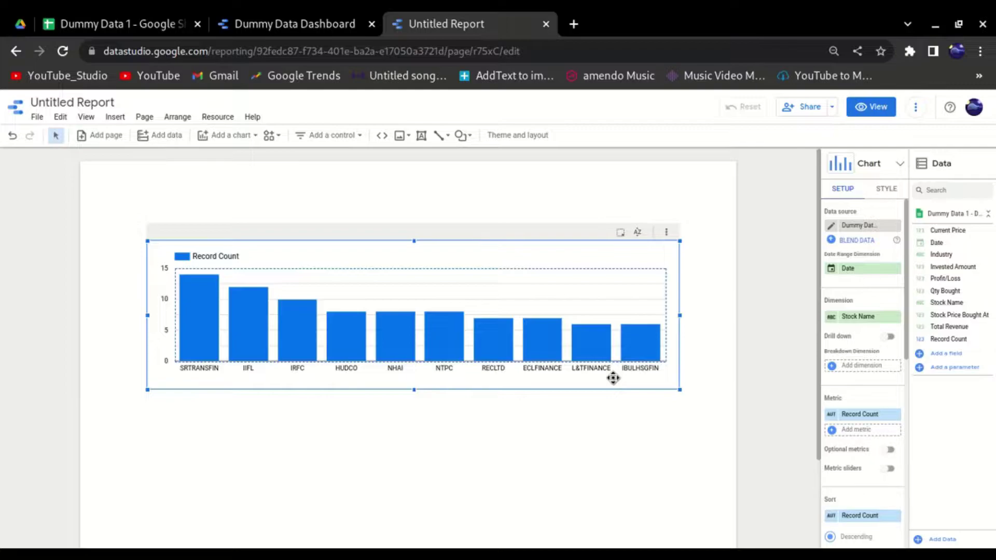
left_click_drag(432, 383, 421, 407)
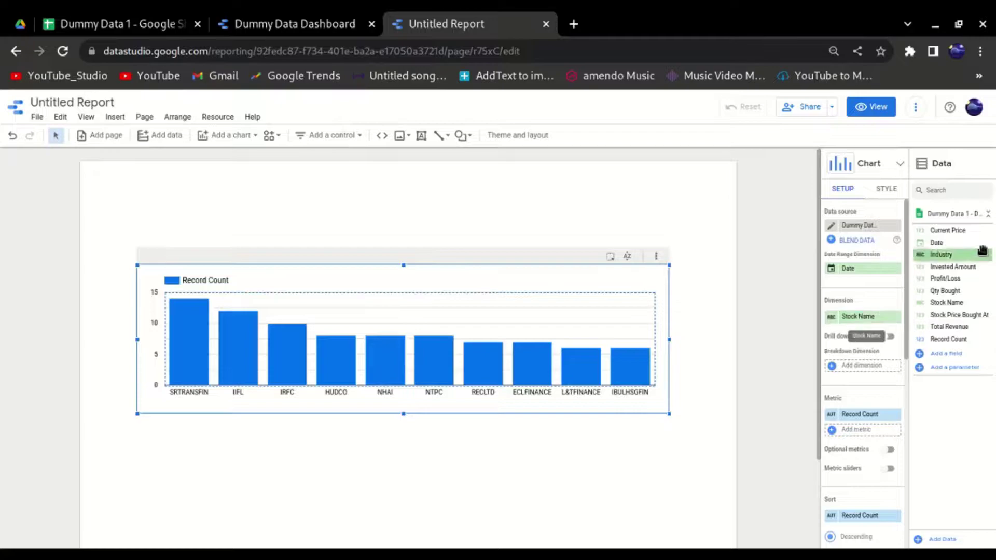
Set the column chart's dimension to Industry and its metric to Stock Price Bought At
left_click_drag(948, 255, 867, 322)
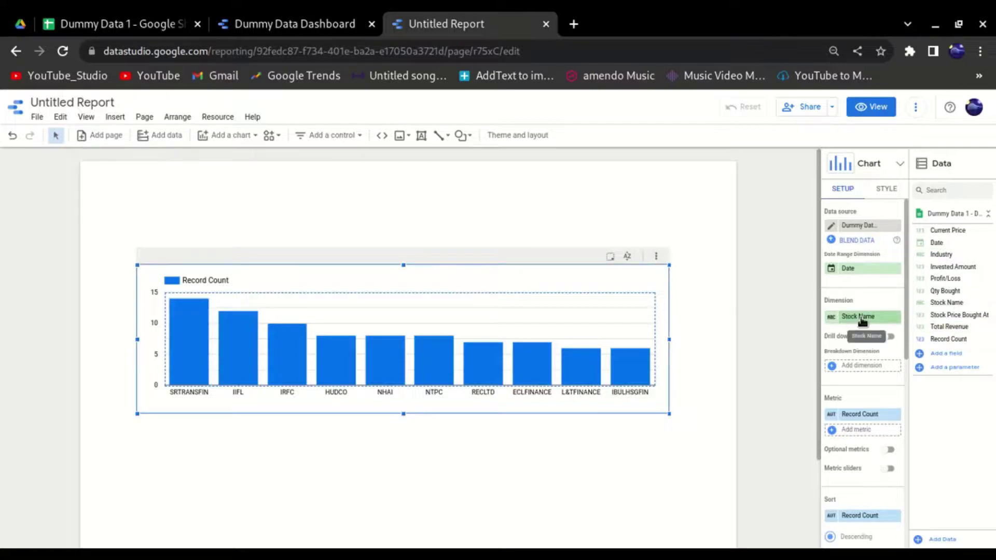
left_click(853, 316)
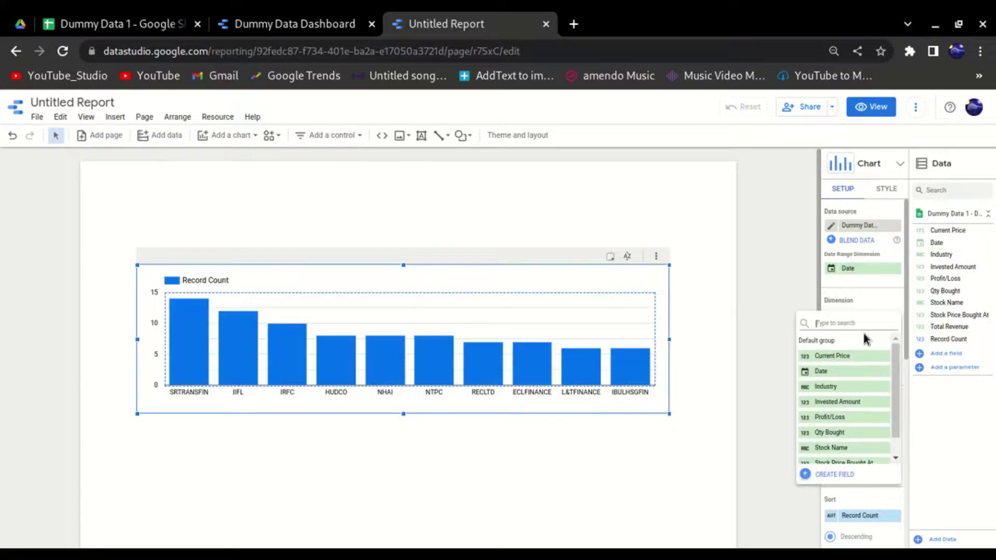
type("indu")
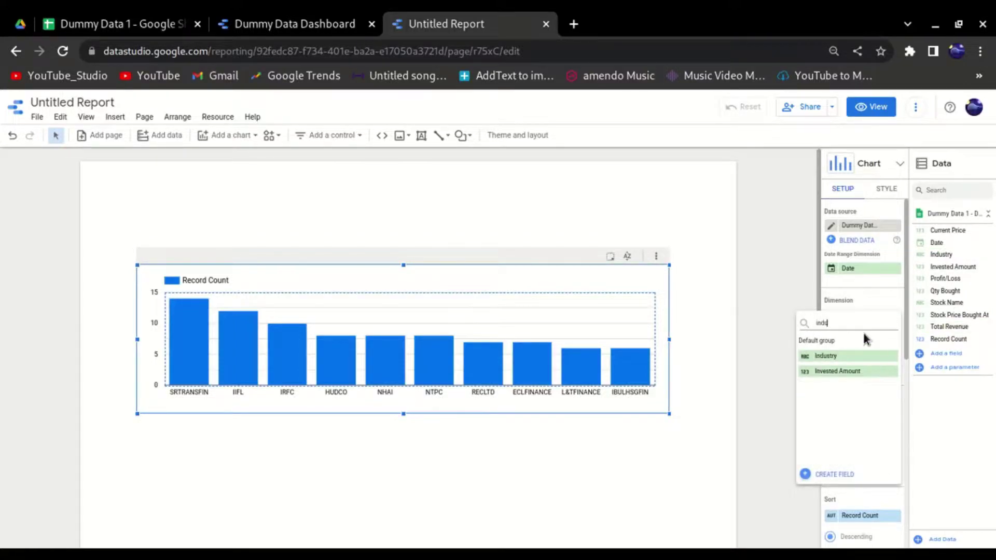
left_click(846, 355)
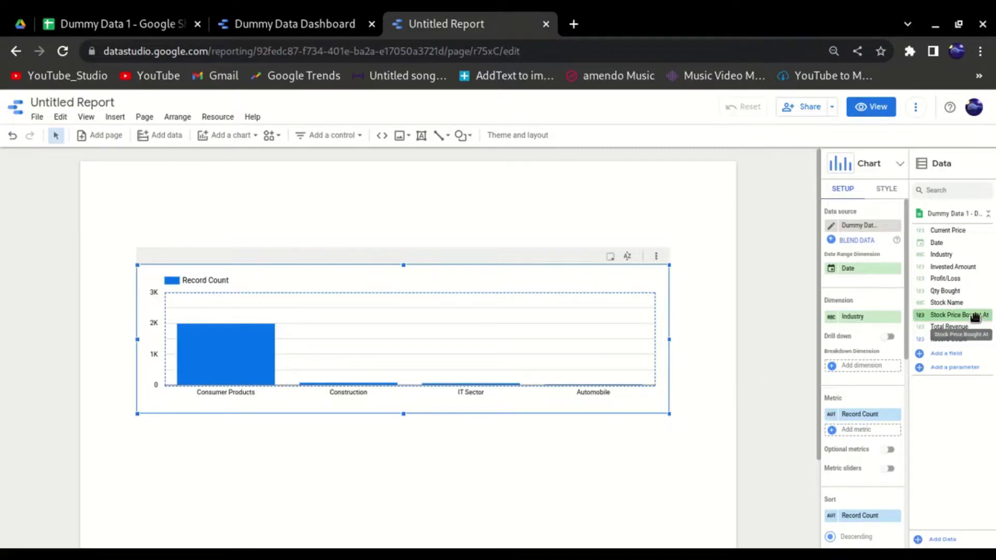
left_click_drag(975, 315, 887, 416)
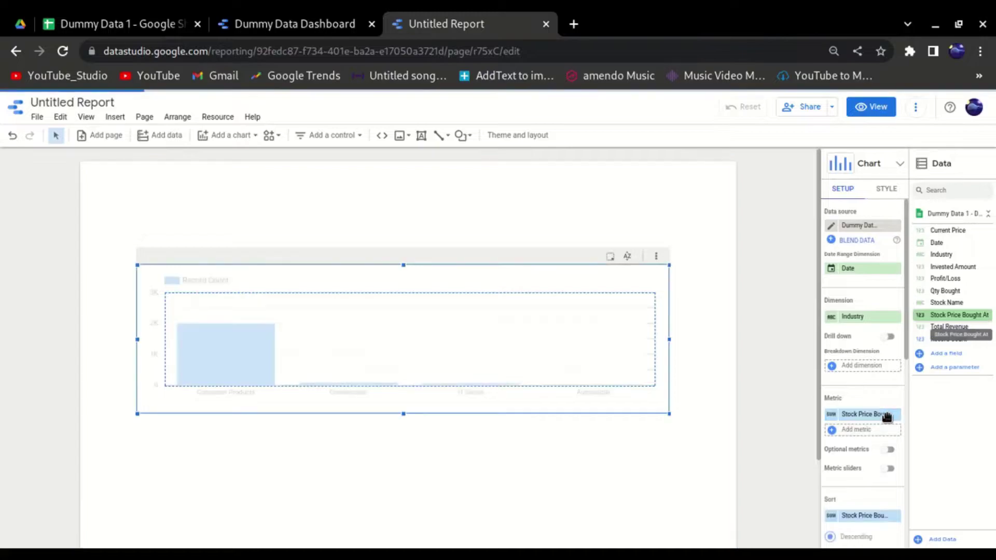
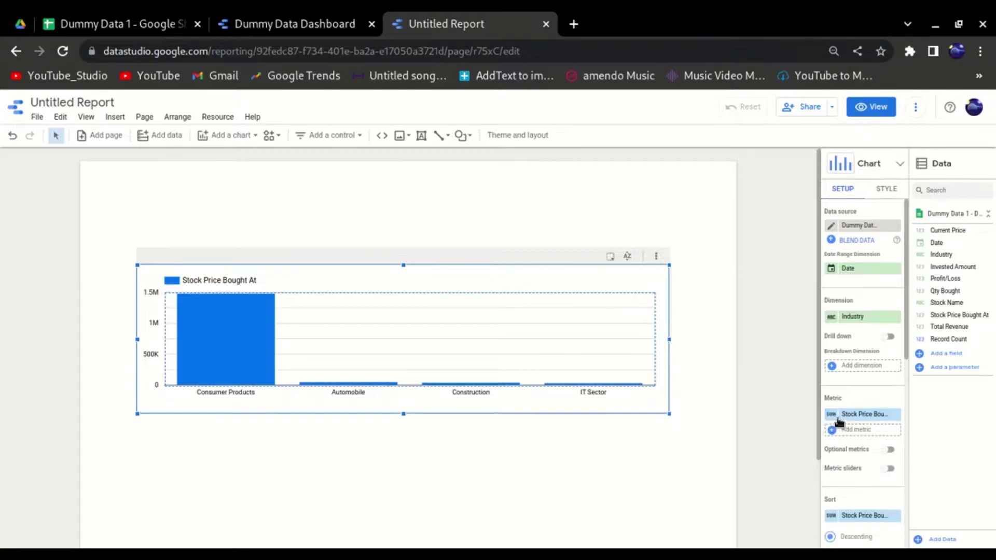
Try Average, Sum, Count and Min aggregation for the Stock Price Bought At metric, and set it to Max
left_click(831, 415)
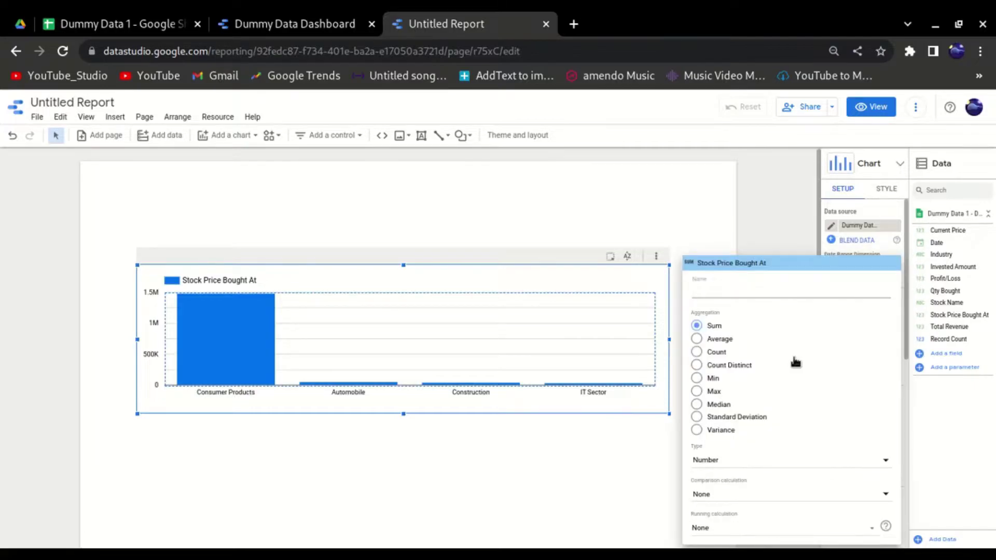
left_click(698, 339)
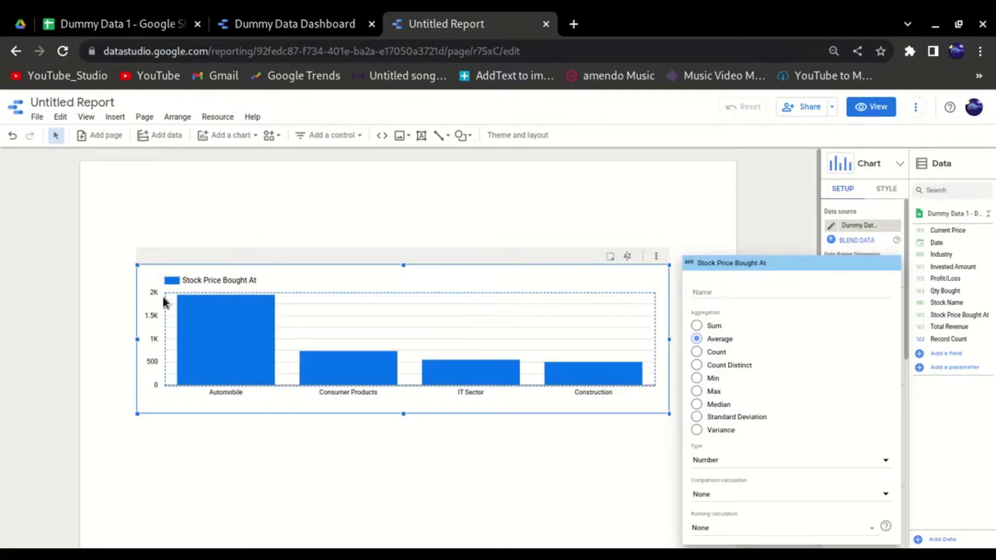
left_click(696, 326)
left_click(697, 339)
left_click(696, 352)
left_click(697, 378)
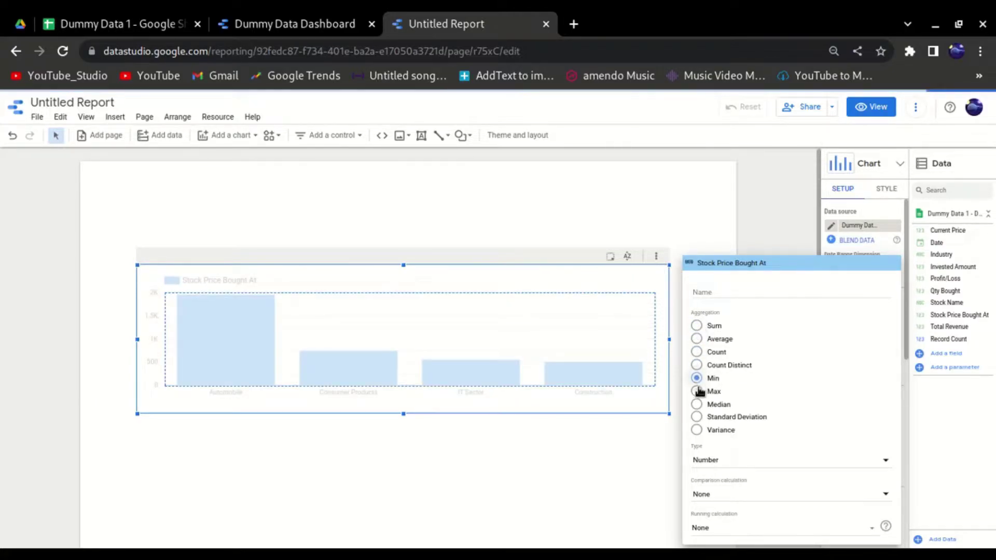
left_click(698, 393)
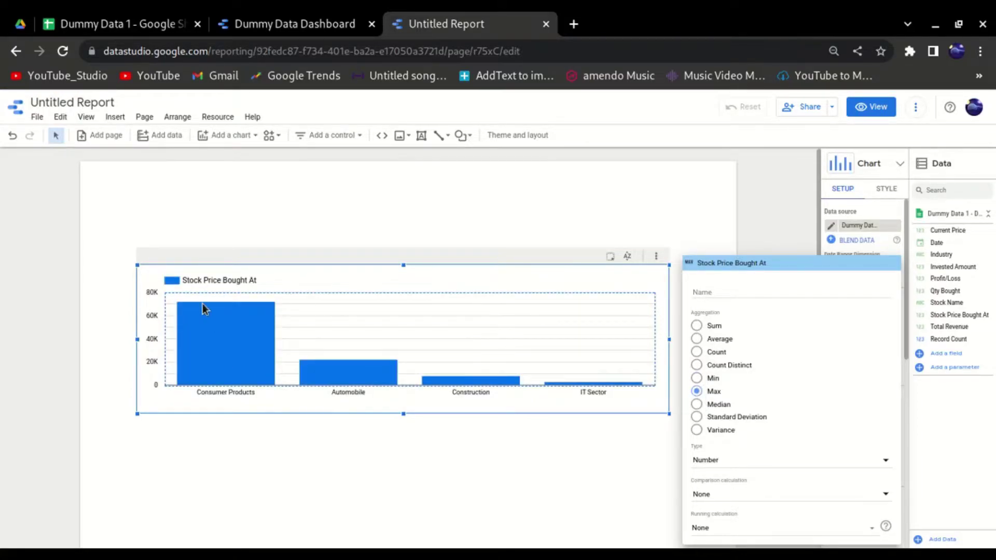
left_click(735, 228)
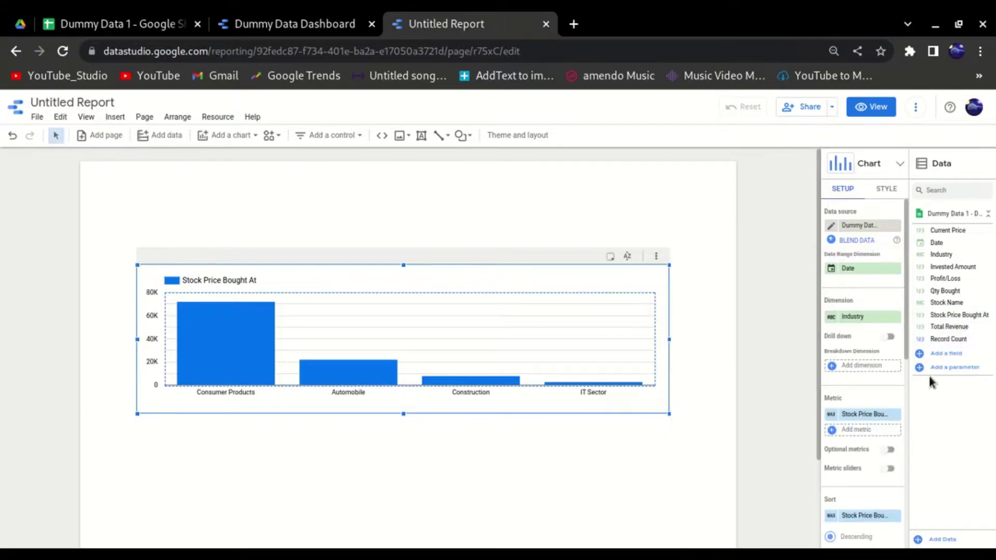
Try Stock Price Bought At as a second metric with Min aggregation, compare the bars, and remove it again
left_click_drag(959, 316, 876, 432)
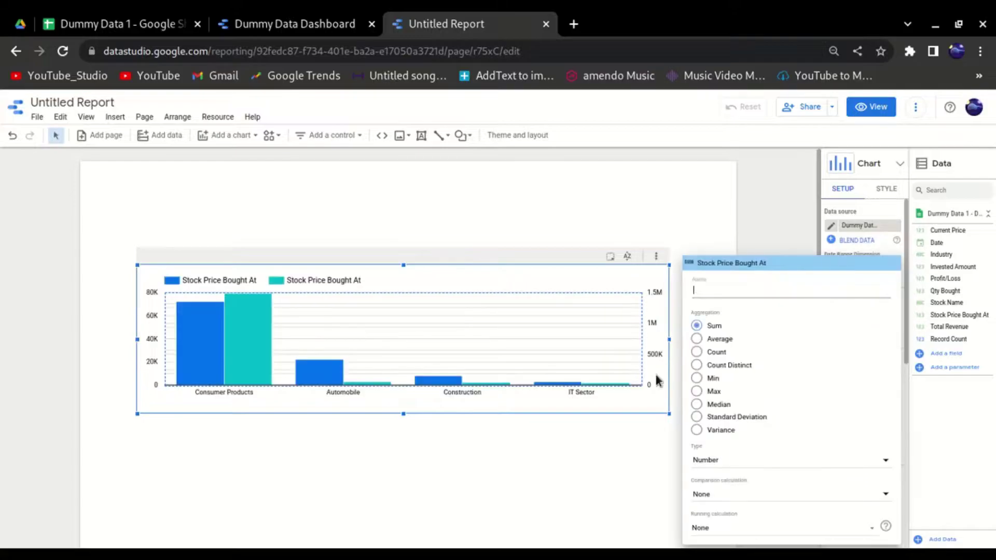
left_click(697, 379)
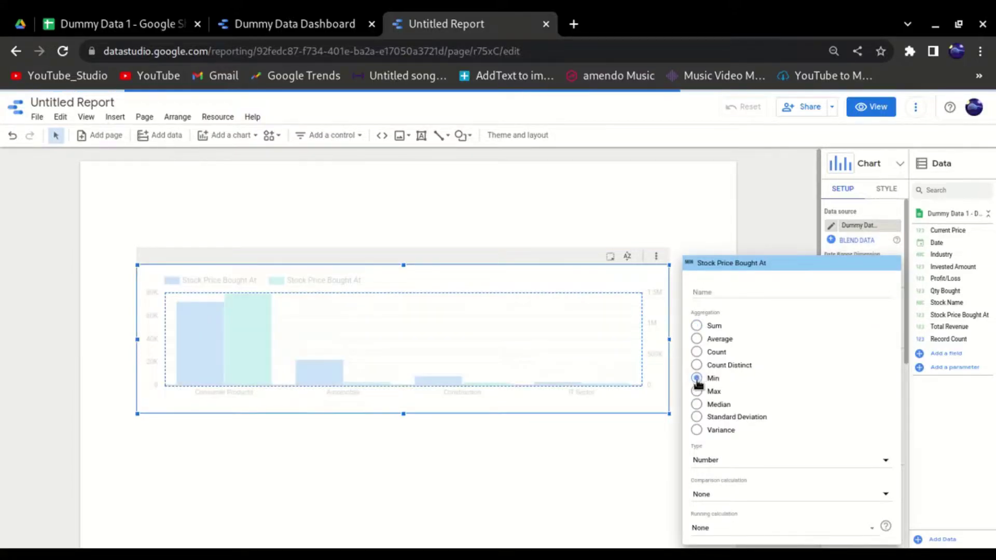
left_click(456, 461)
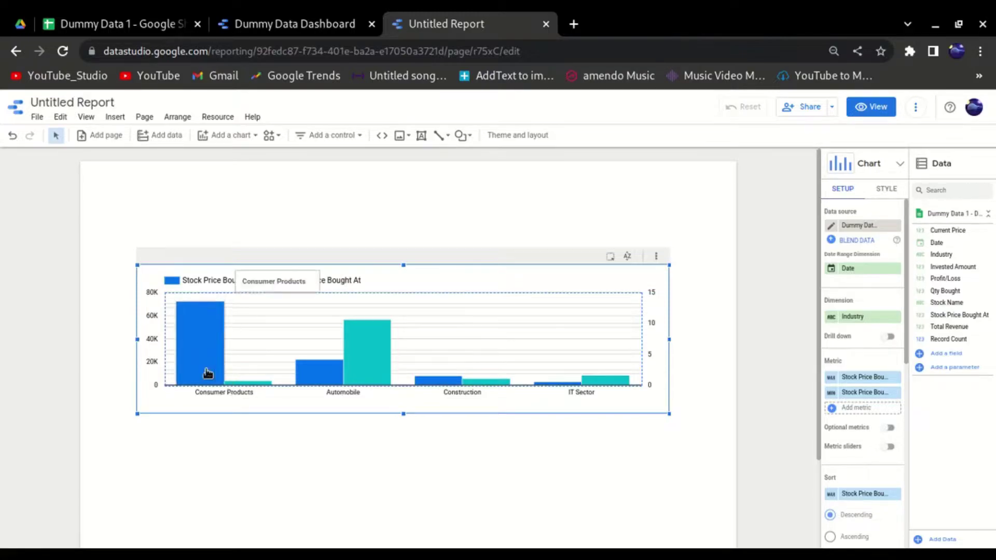
left_click(895, 393)
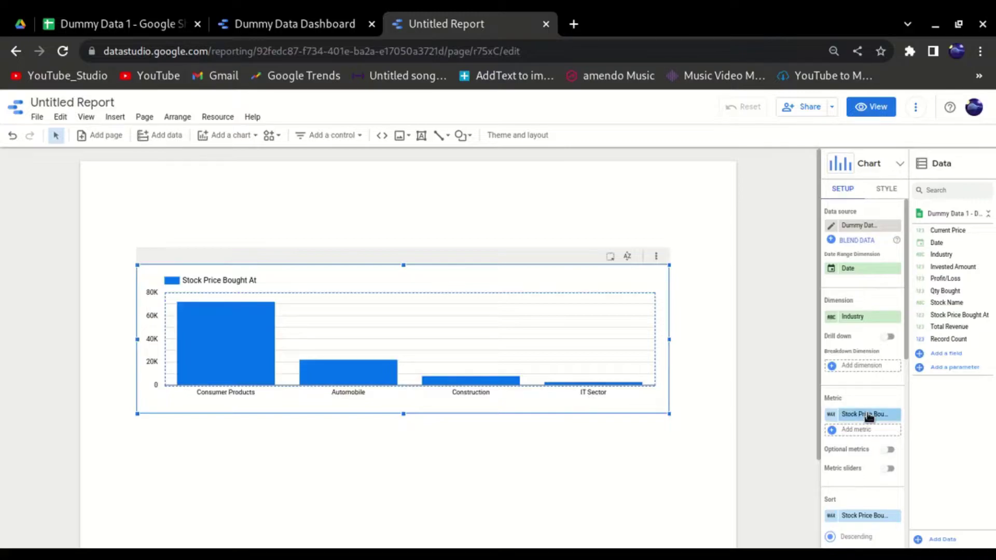
Set the Stock Price Bought At metric's aggregation to Average and add Profit/Loss as a second metric of the column chart
left_click(831, 414)
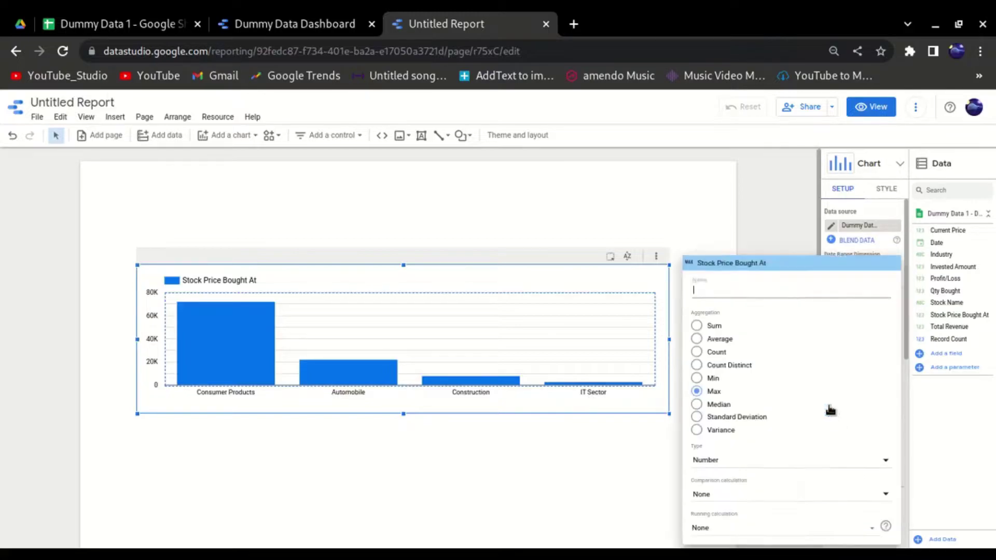
left_click(696, 339)
left_click(954, 340)
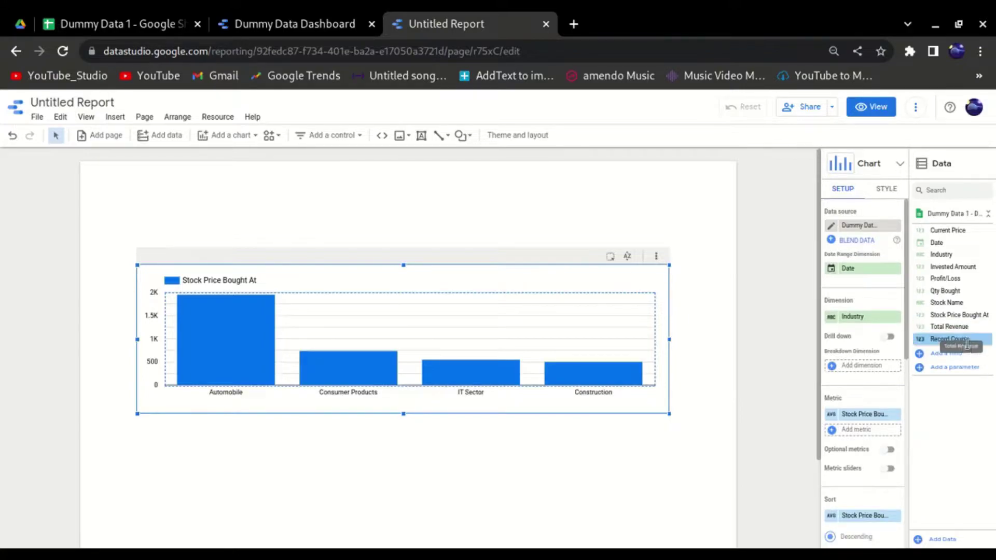
left_click_drag(967, 280, 879, 425)
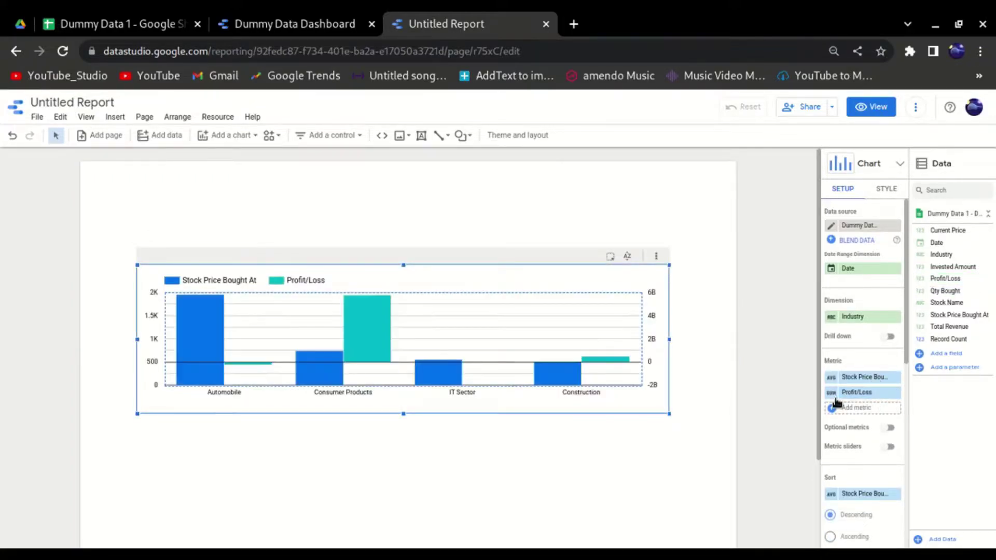
Move the column chart up near the page's upper edge and make it considerably taller
left_click_drag(404, 416, 400, 444)
left_click_drag(440, 284, 452, 262)
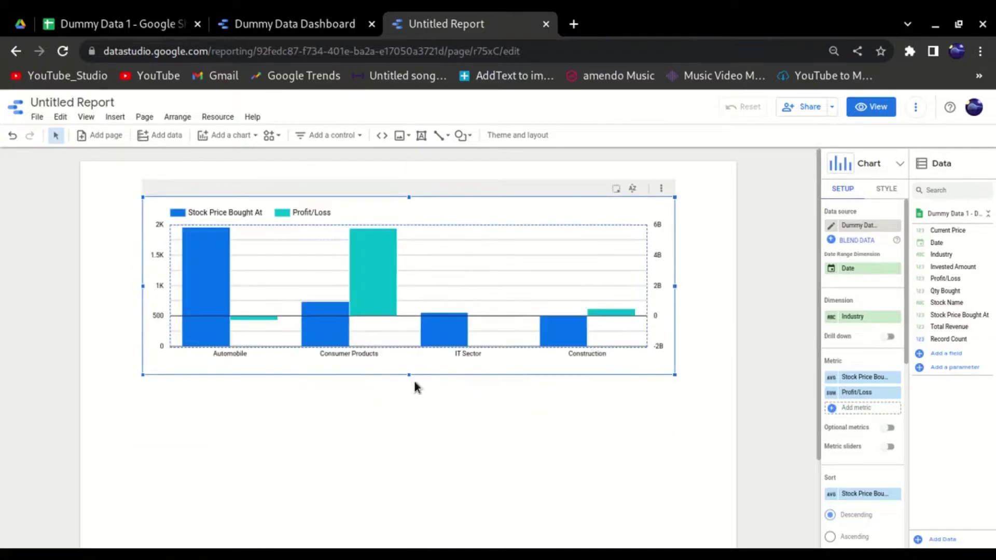
left_click_drag(411, 372, 405, 458)
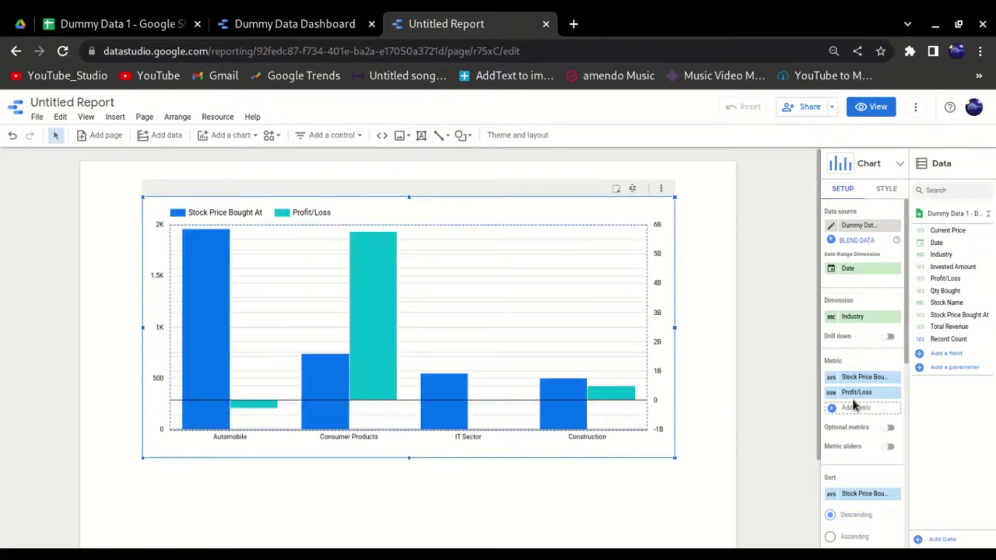
Examine the negative Profit/Loss values of the Automobile stocks in the Dummy Data 1 sheet and compare them with the Automobile bar in the report
left_click(120, 24)
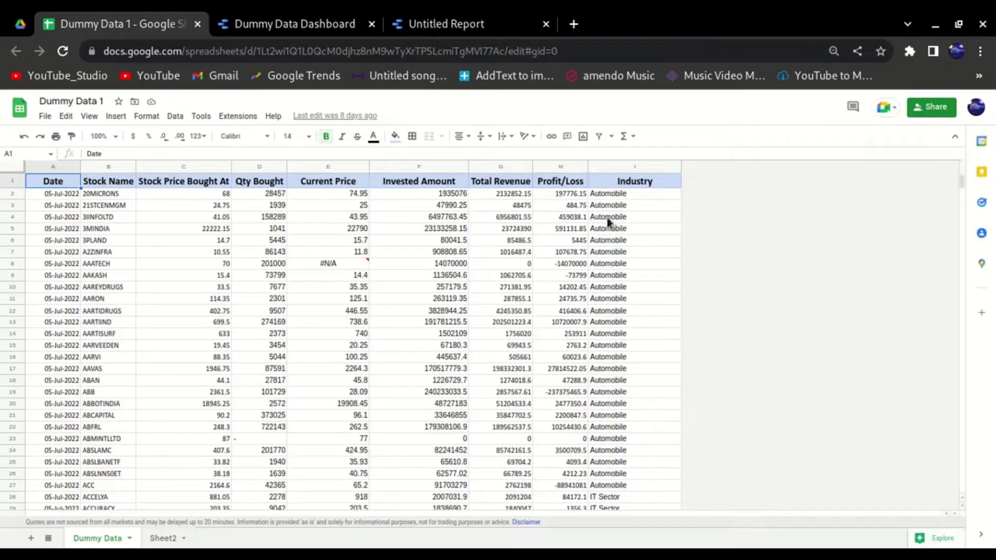
scroll(570, 335, "down", 2)
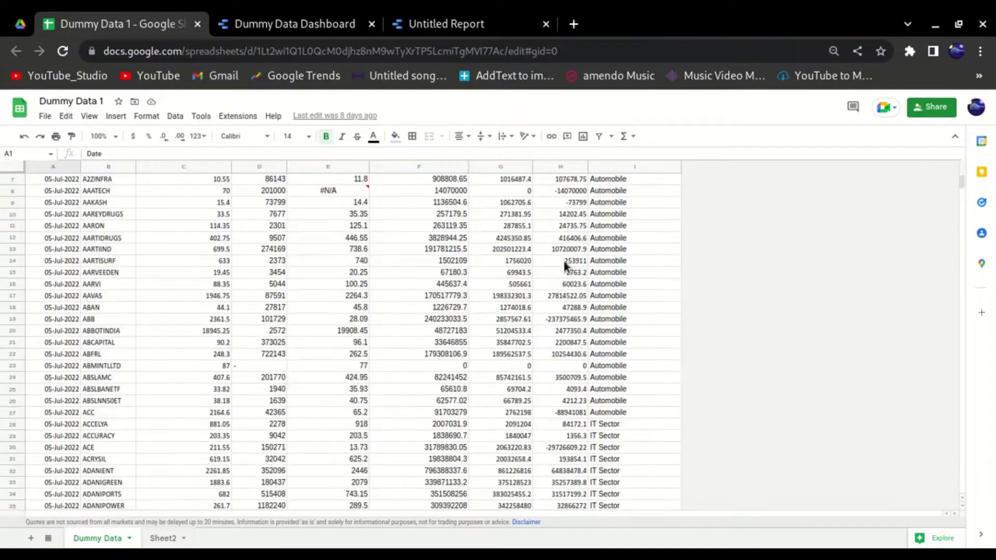
left_click(552, 321)
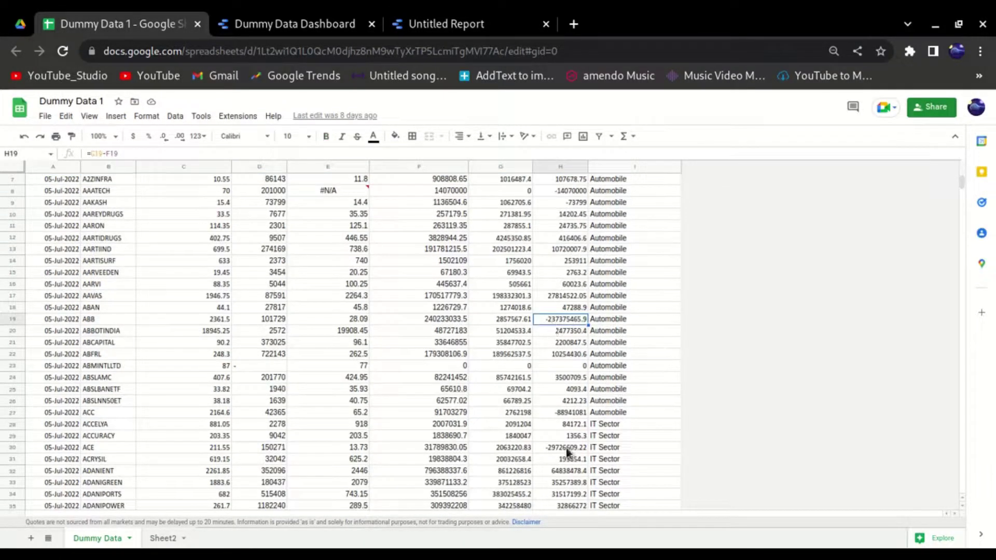
left_click(311, 26)
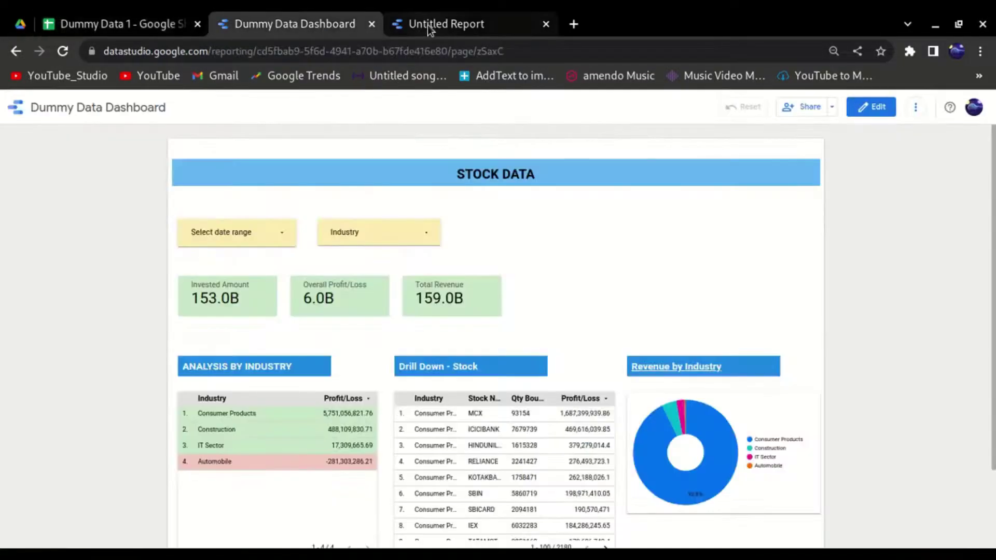
left_click(427, 25)
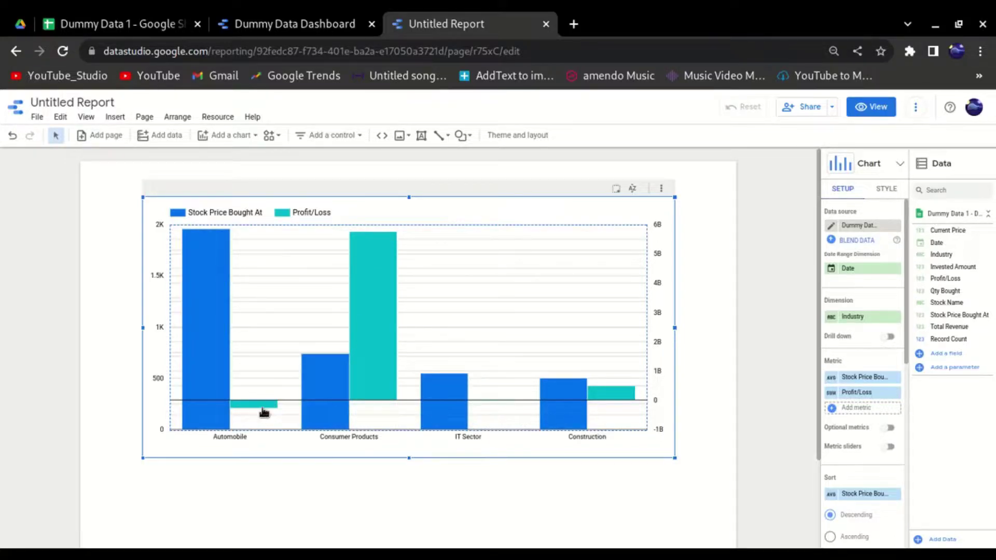
mouse_move(264, 412)
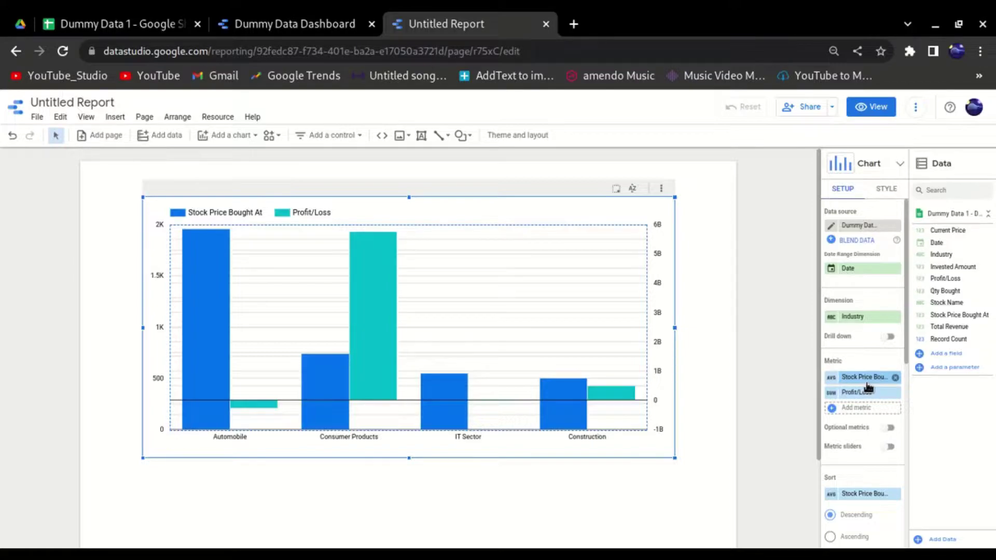
Replace the chart's Profit/Loss metric with Total Revenue
left_click(895, 394)
left_click_drag(955, 338, 865, 430)
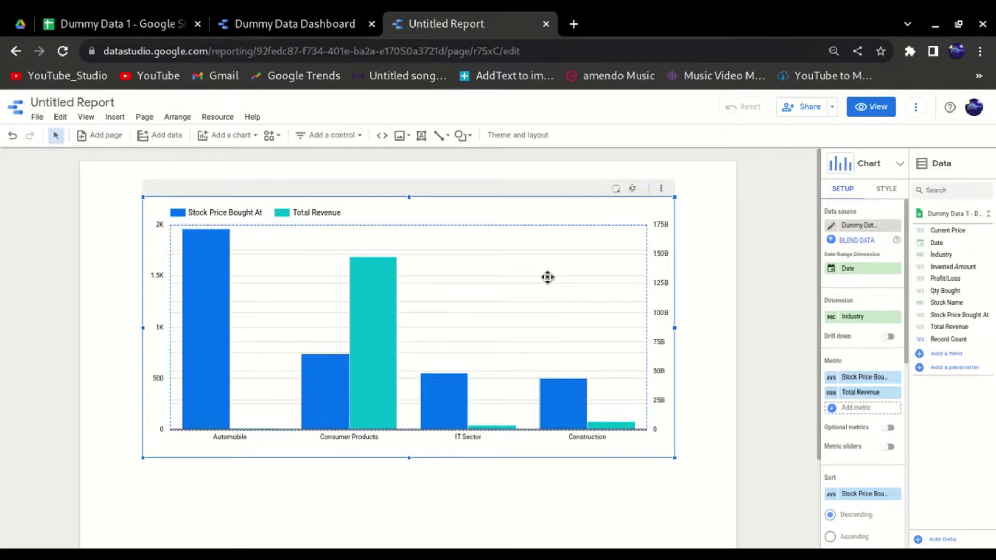
Try sorting the chart by Total Revenue, and return the sort field to Stock Price Bought At
scroll(839, 416, "down", 1)
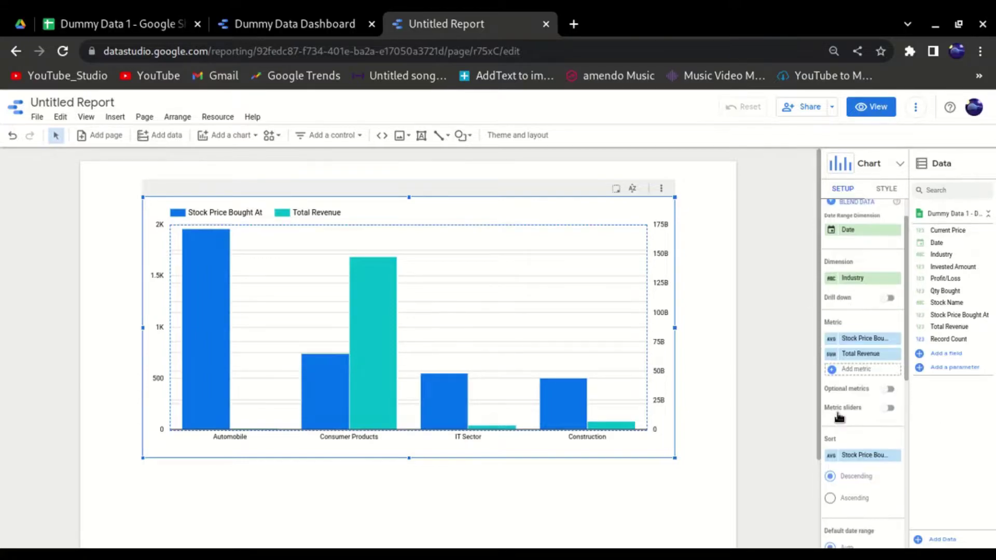
scroll(839, 418, "down", 1)
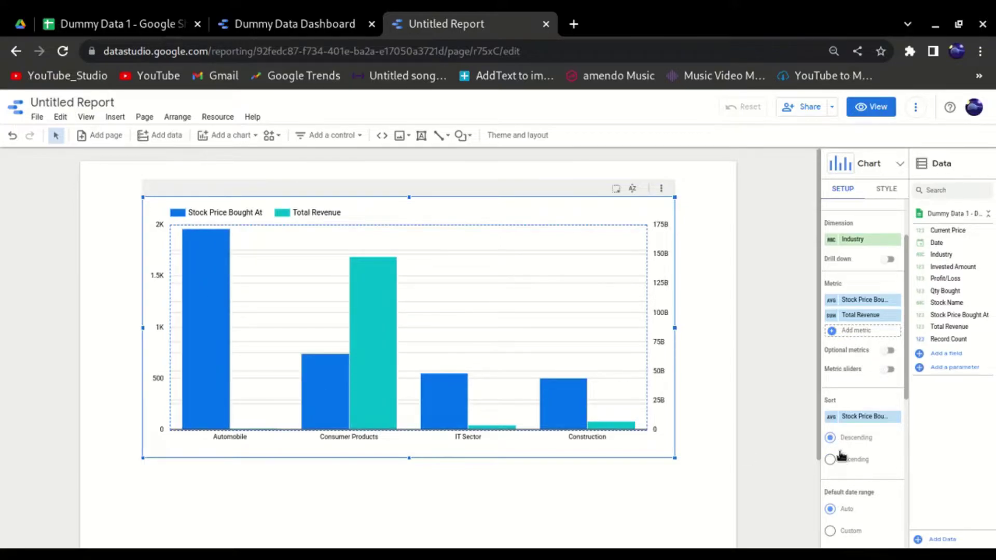
left_click(856, 420)
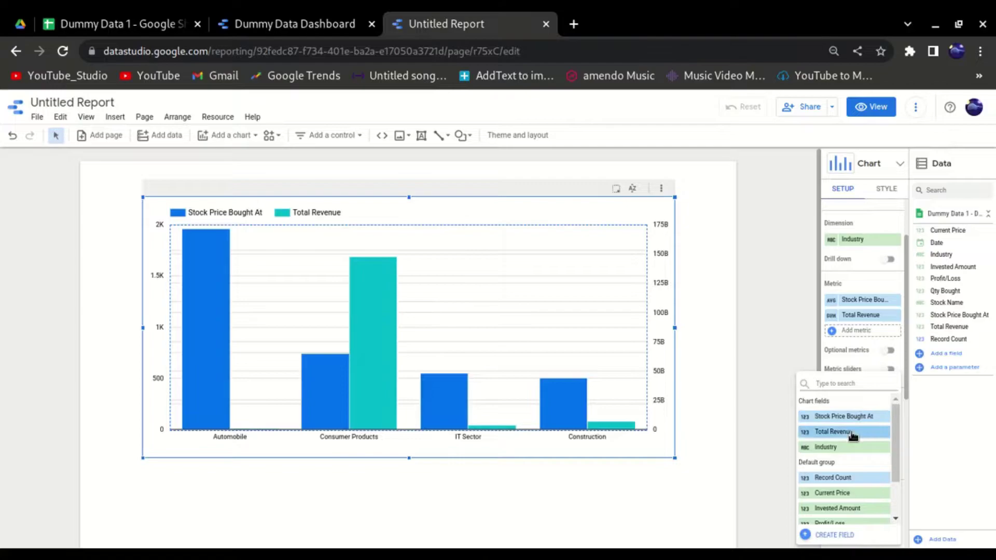
left_click(851, 433)
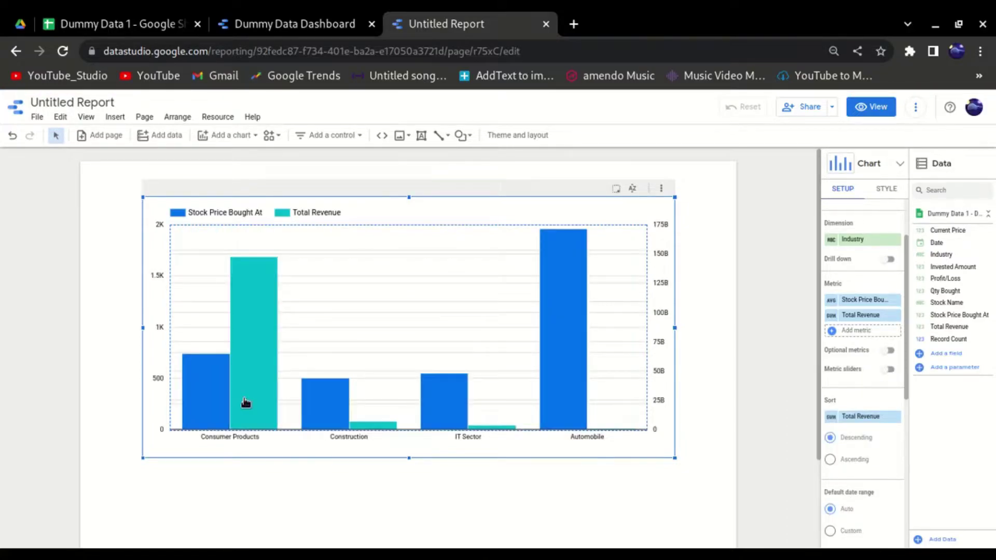
left_click(850, 421)
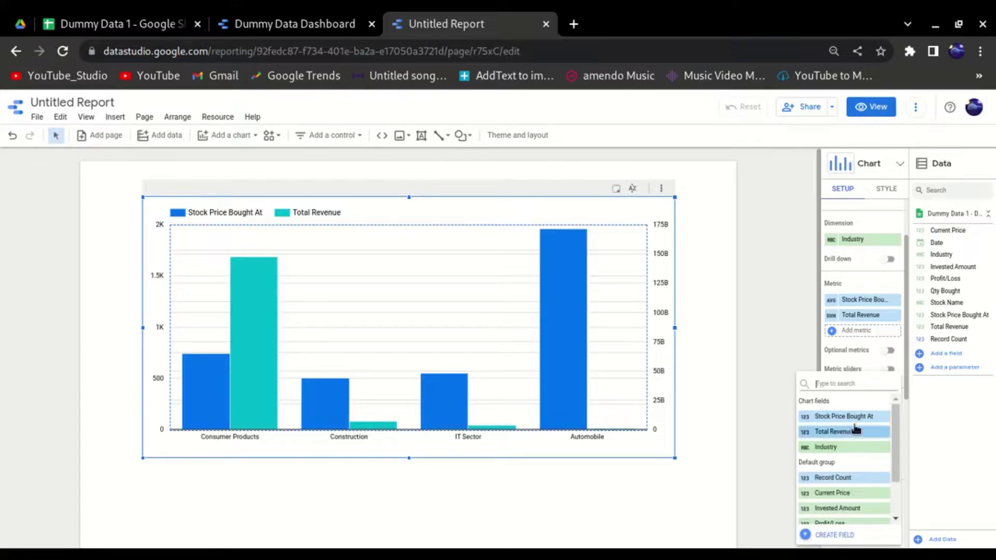
left_click(856, 417)
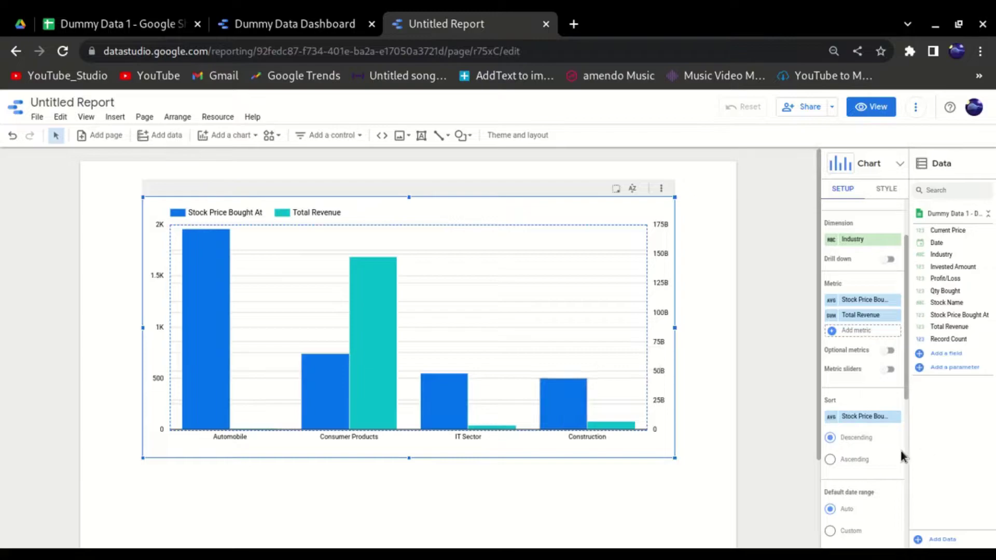
Create a new chart filter named "filter name" and choose Industry as its field
scroll(878, 456, "down", 3)
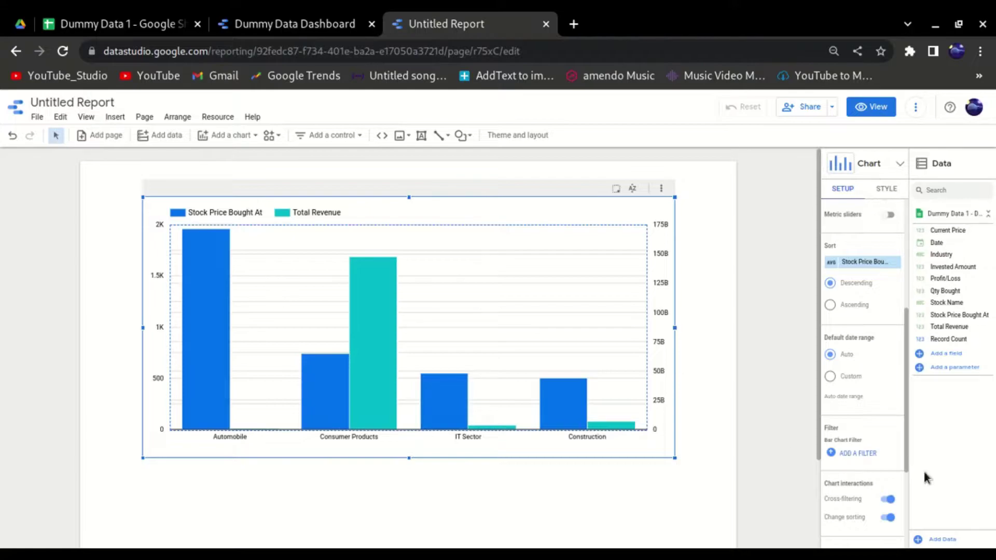
left_click(864, 454)
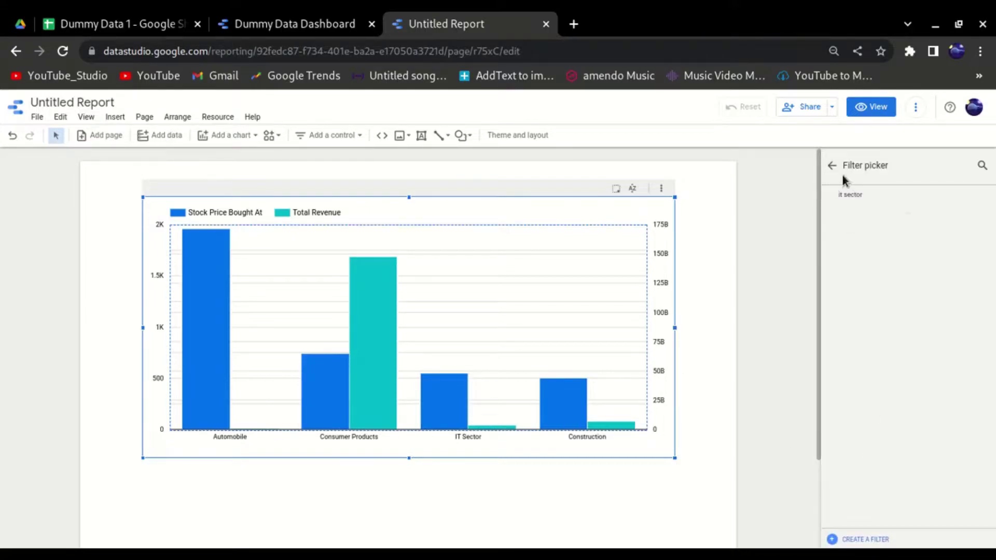
left_click(875, 541)
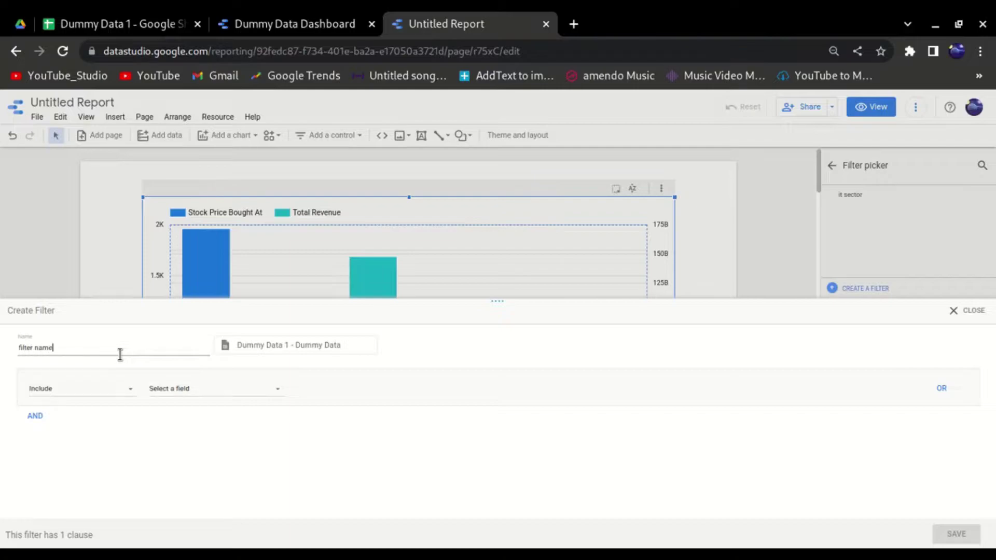
left_click(129, 389)
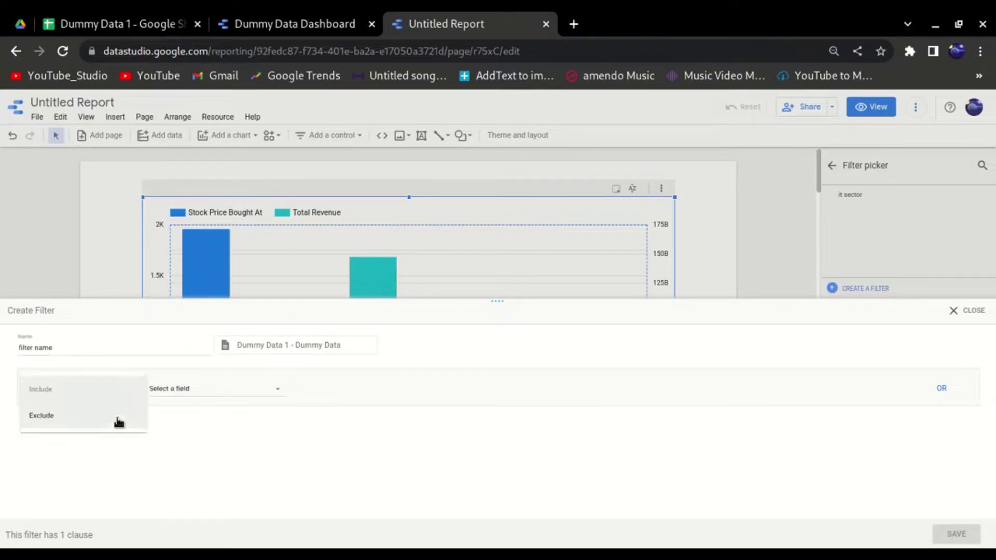
left_click(117, 428)
left_click(107, 390)
left_click(101, 369)
left_click(201, 399)
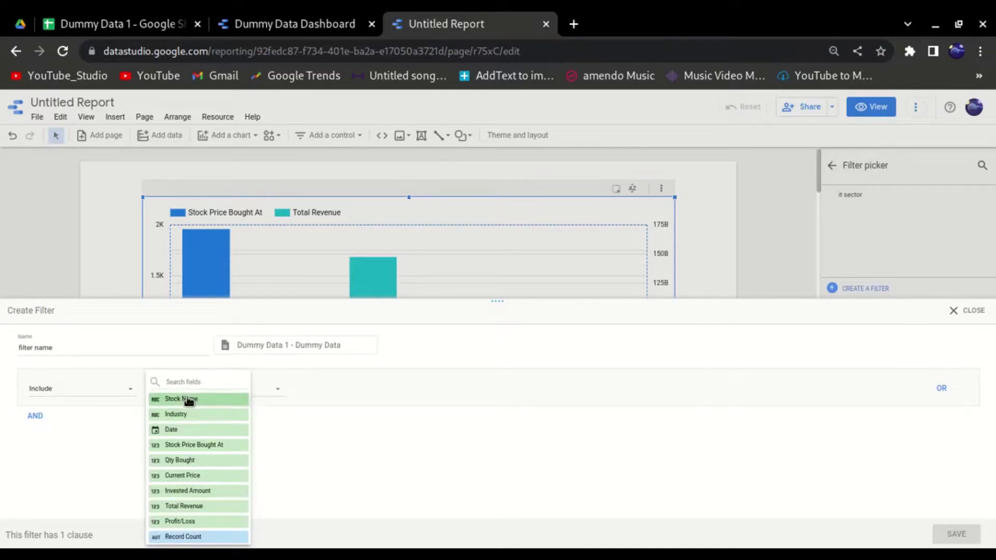
left_click(195, 415)
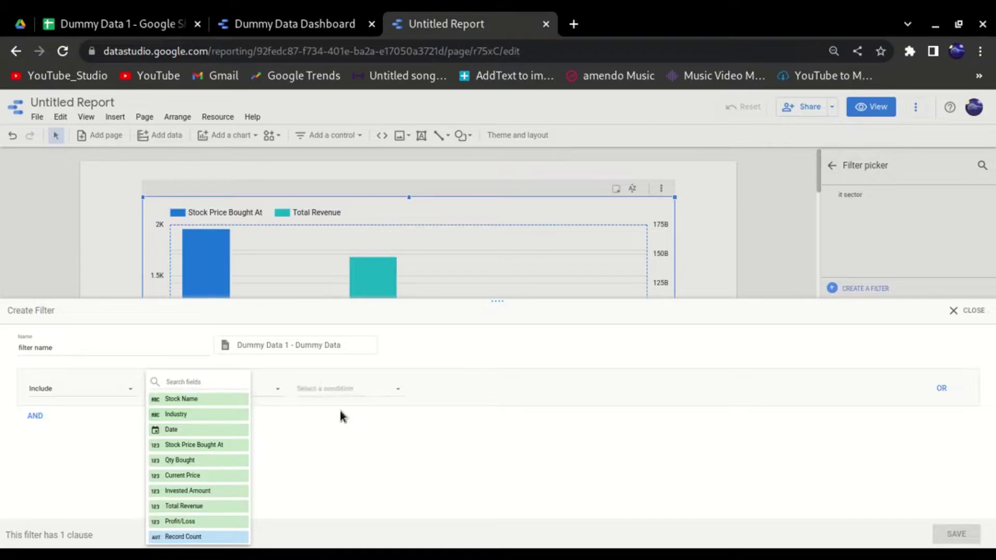
Make the filter exclude records whose Industry contains IT, and save it to the chart
left_click(89, 389)
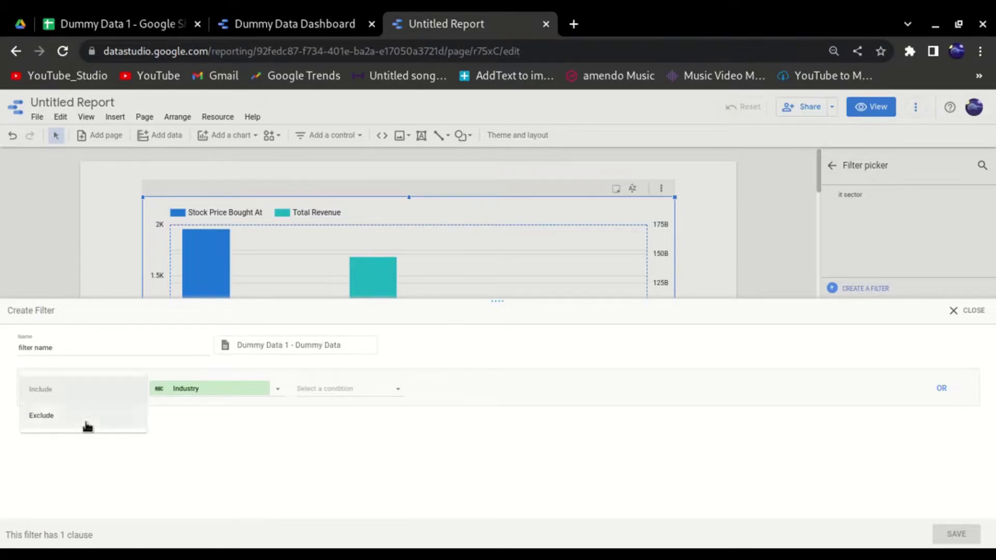
left_click(86, 426)
left_click(351, 395)
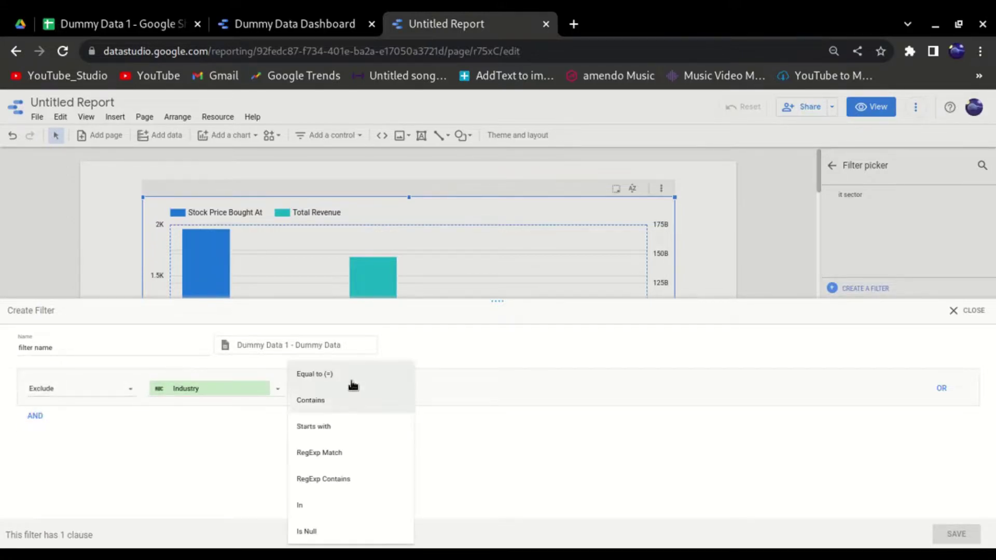
left_click(350, 377)
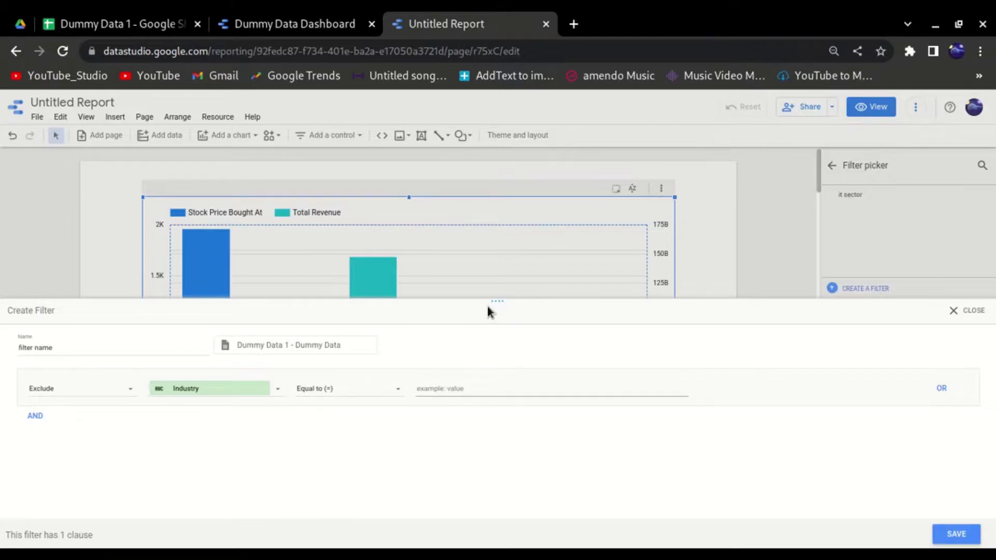
type("IT")
left_click(357, 390)
left_click(352, 402)
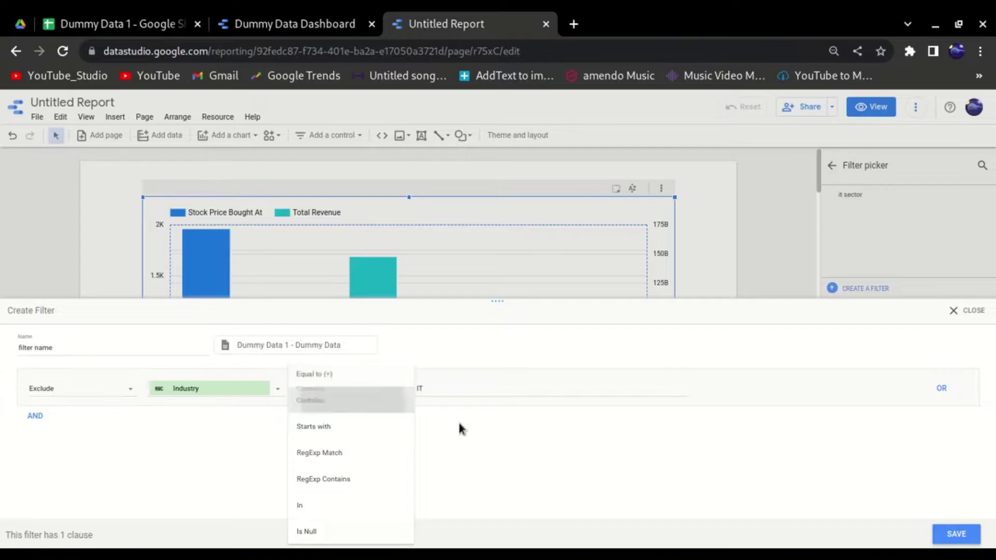
left_click(956, 535)
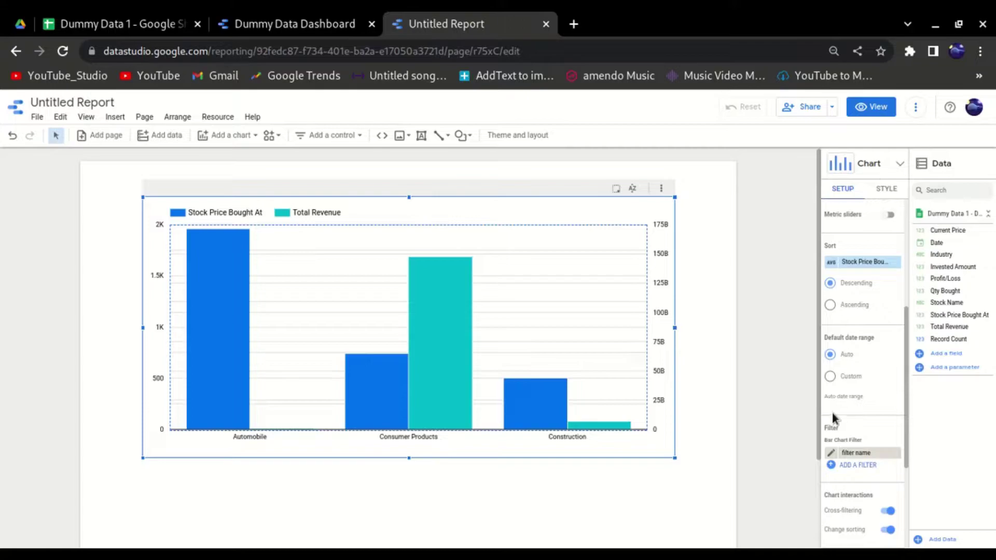
Move the filtered column chart slightly lower on the page
scroll(835, 415, "up", 5)
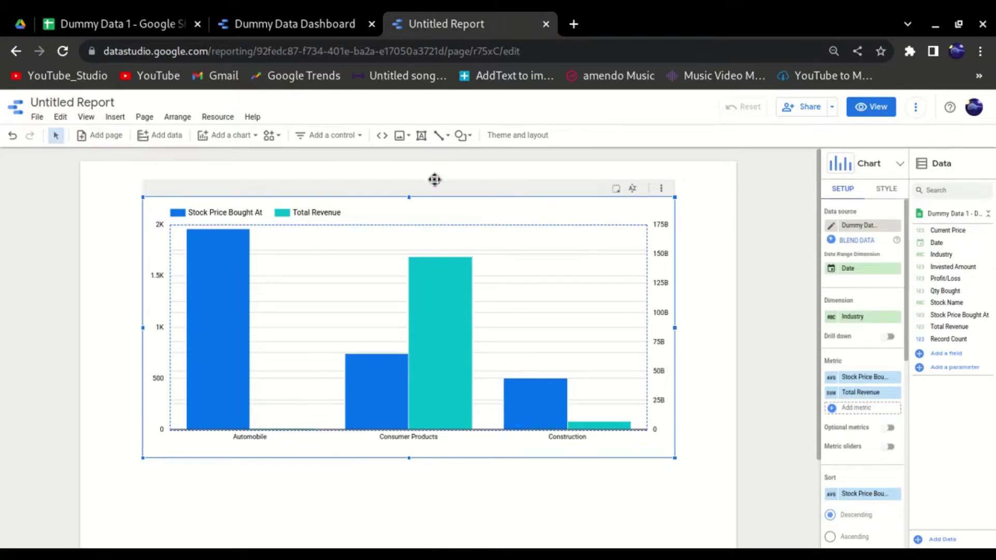
left_click_drag(478, 192, 487, 219)
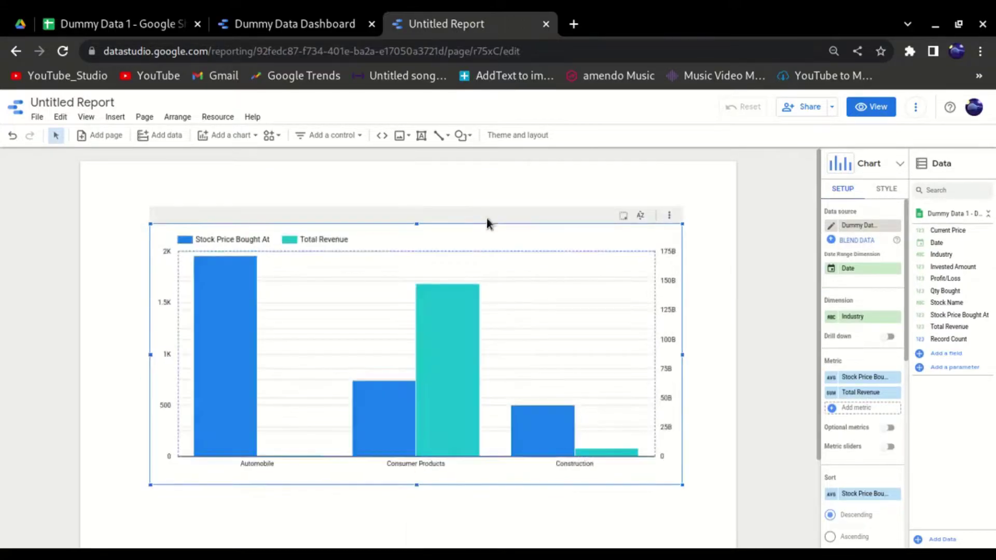
Try horizontal bars, widening the margin beside the plot area for the full industry labels, and return the chart to vertical columns
left_click(888, 190)
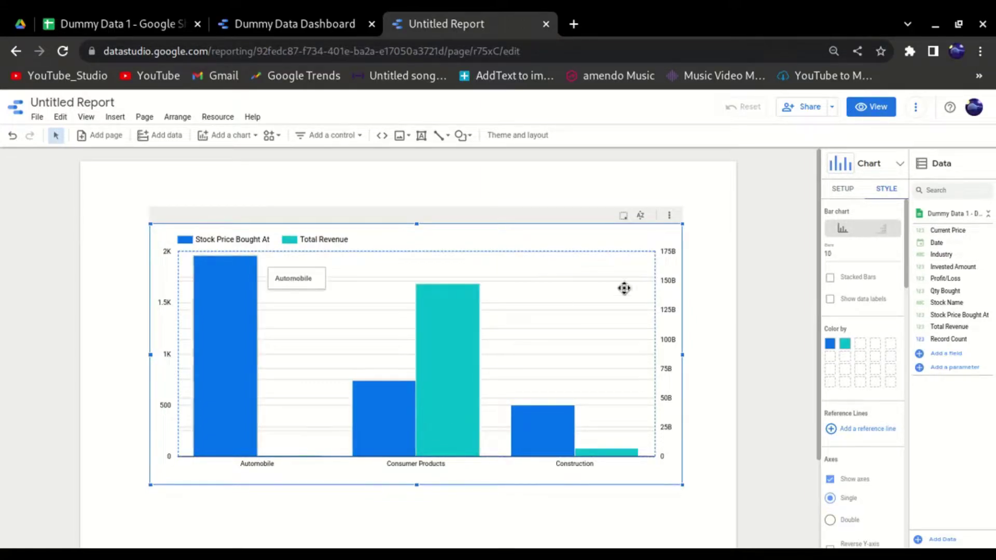
left_click(881, 228)
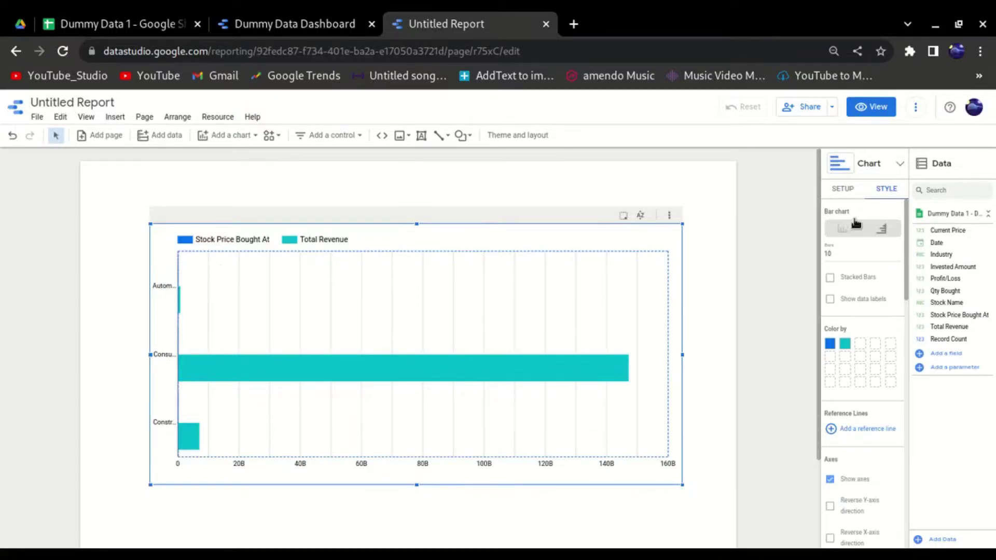
left_click(252, 275)
left_click_drag(179, 262, 290, 262)
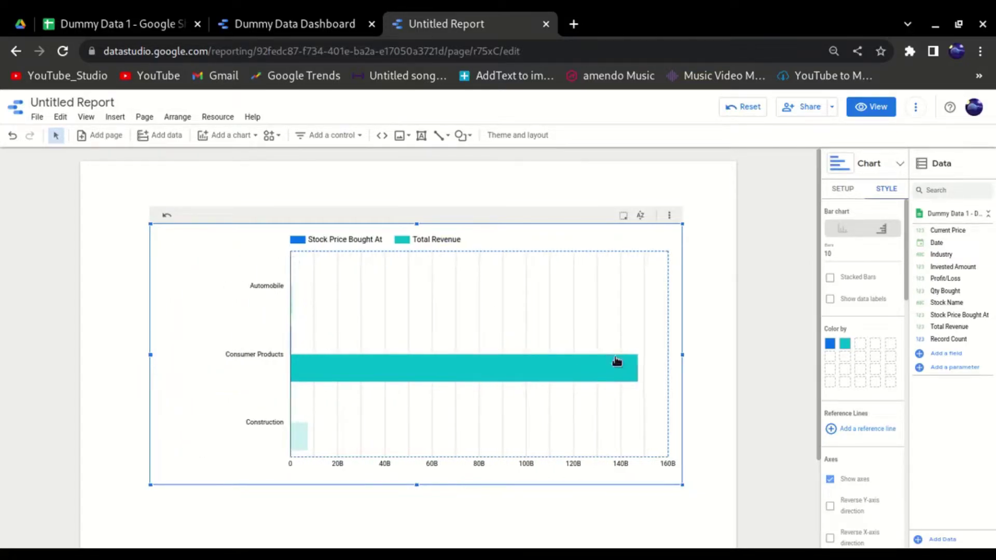
left_click(843, 230)
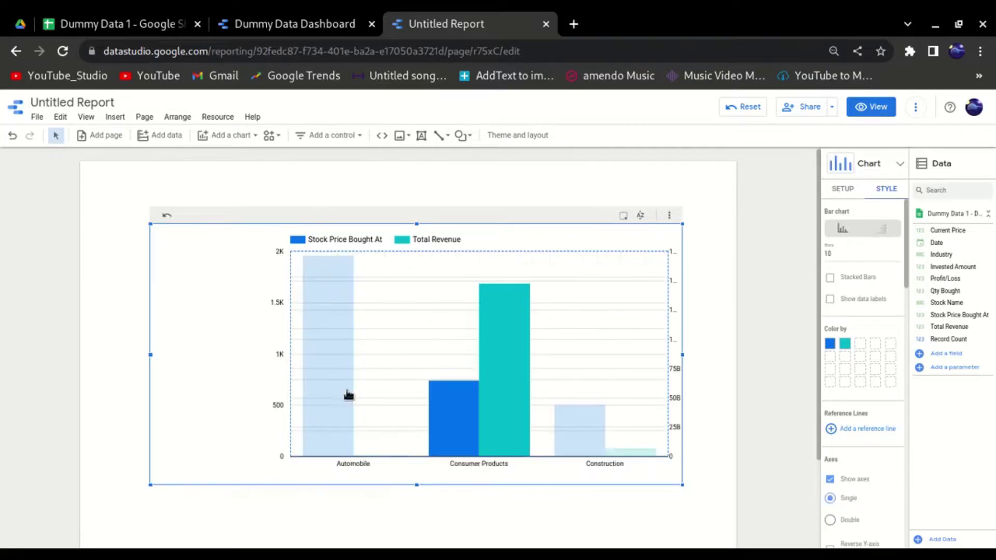
Show data labels on the column chart's bars, trying compact numbers and returning to full number format
left_click(341, 335)
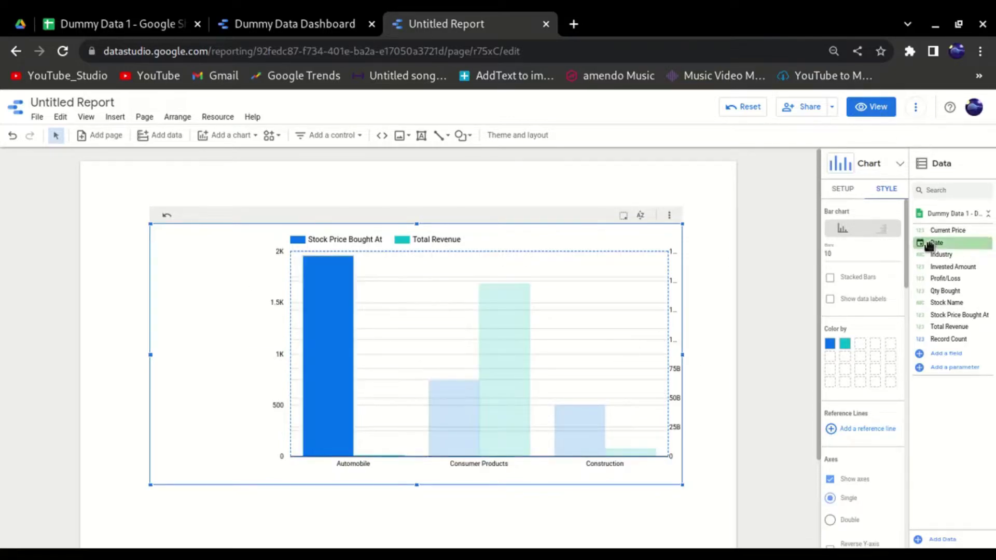
left_click(830, 300)
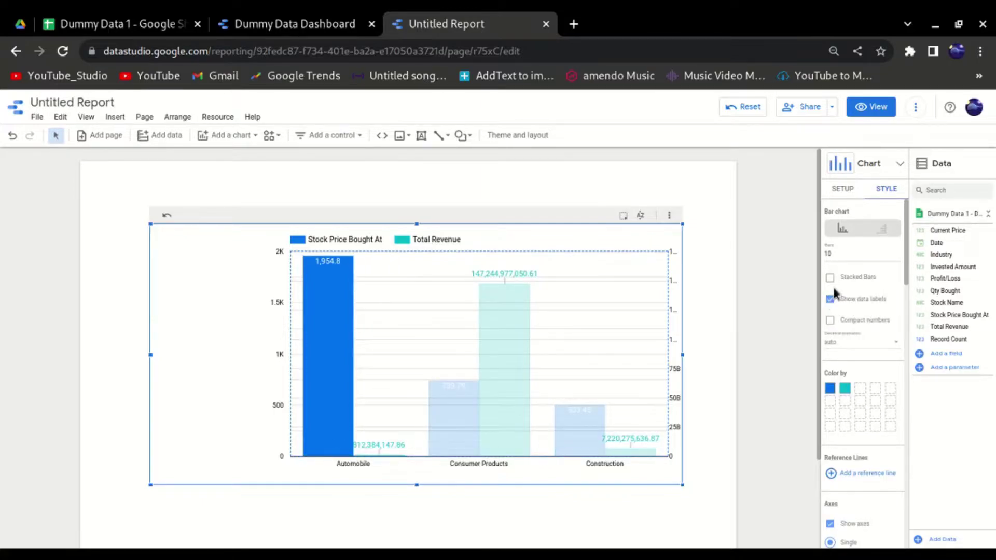
left_click(830, 321)
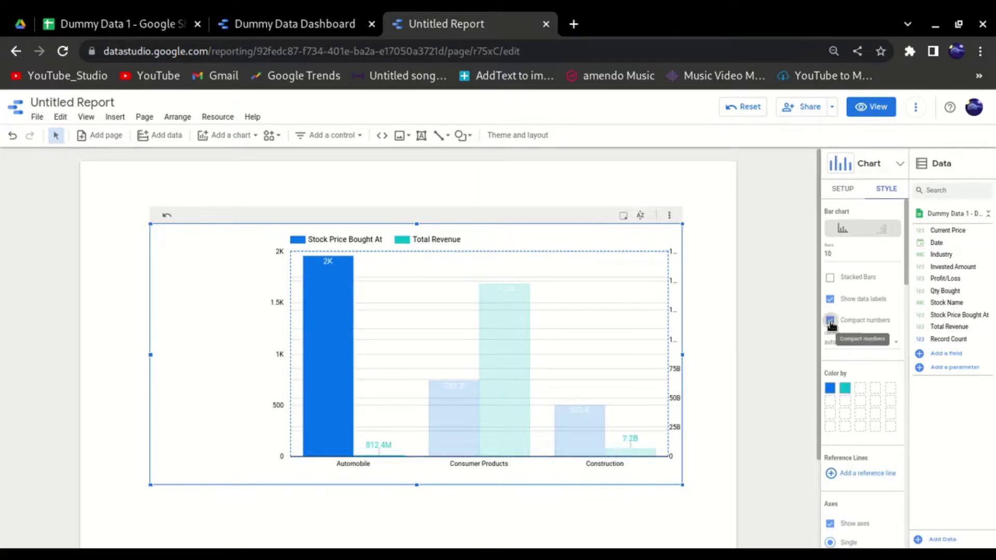
left_click(848, 346)
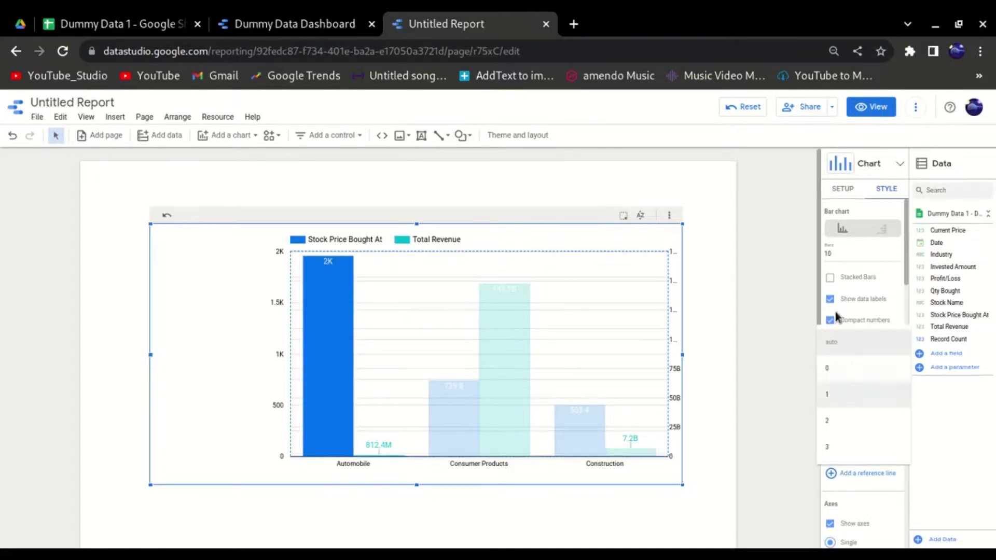
left_click(830, 324)
left_click(830, 321)
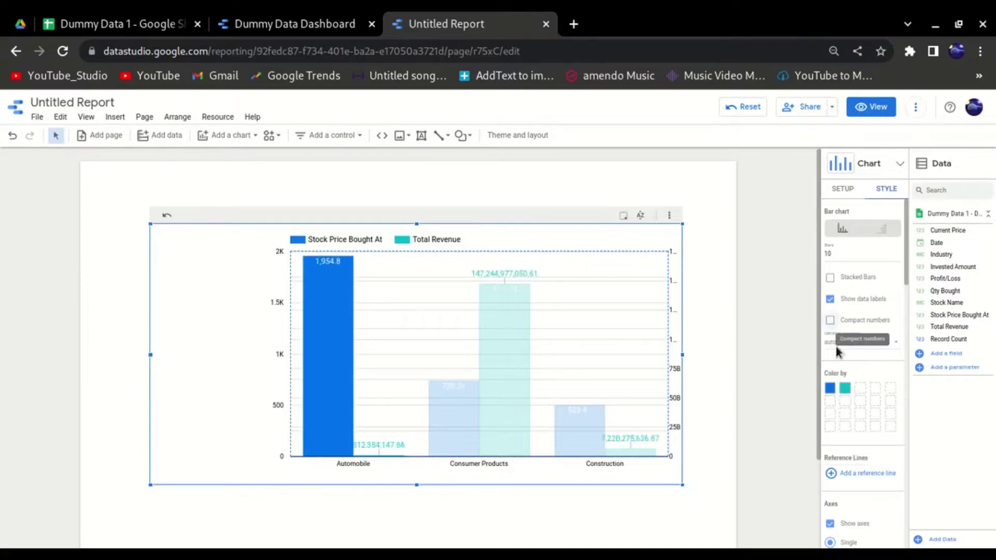
Try decimal precisions of 0 and 1 on the column chart's data labels, finishing with 0
left_click(845, 345)
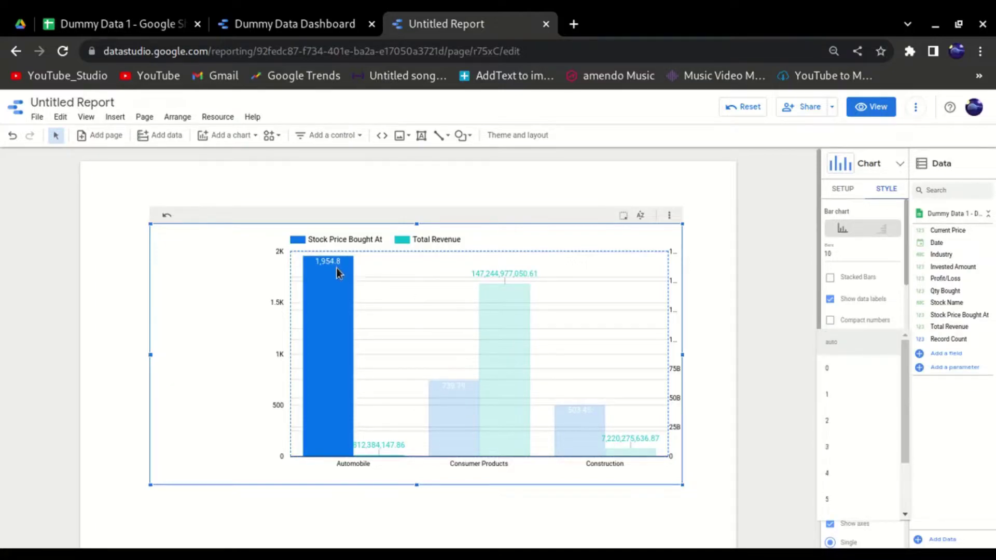
left_click(846, 375)
mouse_move(338, 280)
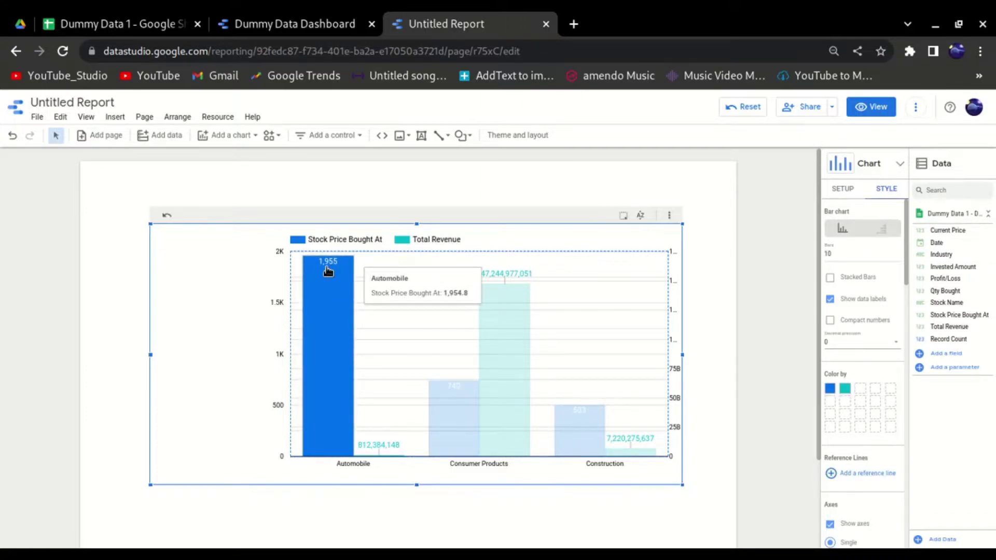
left_click(842, 343)
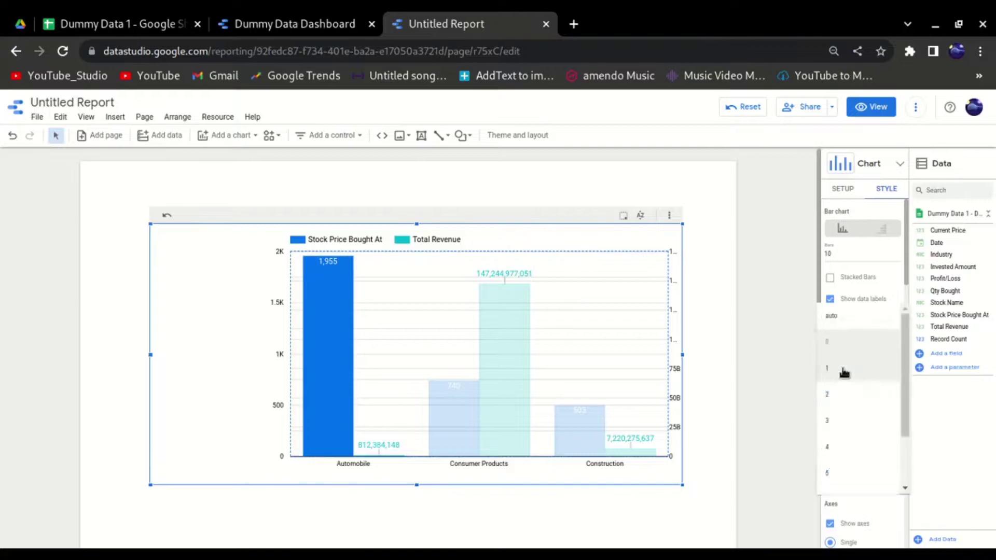
left_click(844, 370)
mouse_move(321, 286)
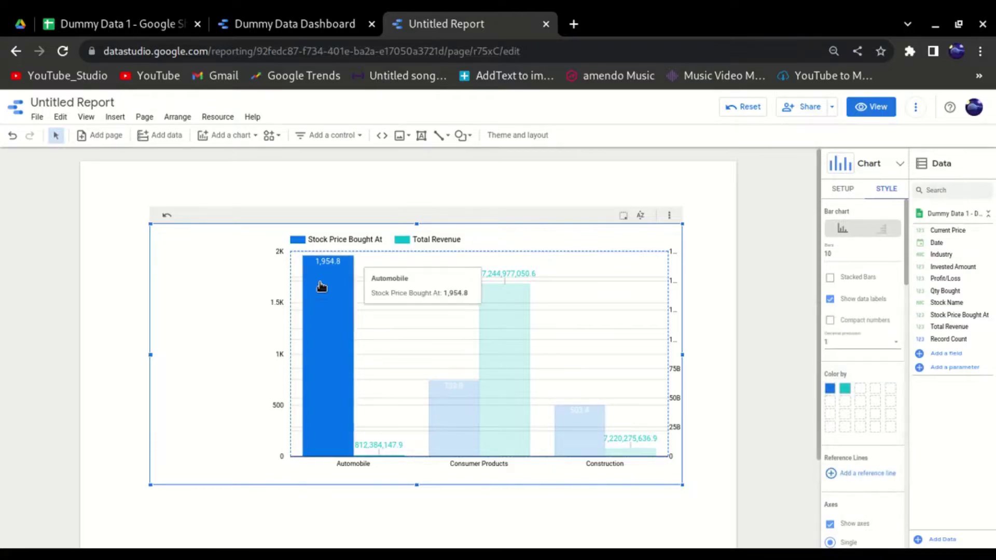
left_click(865, 348)
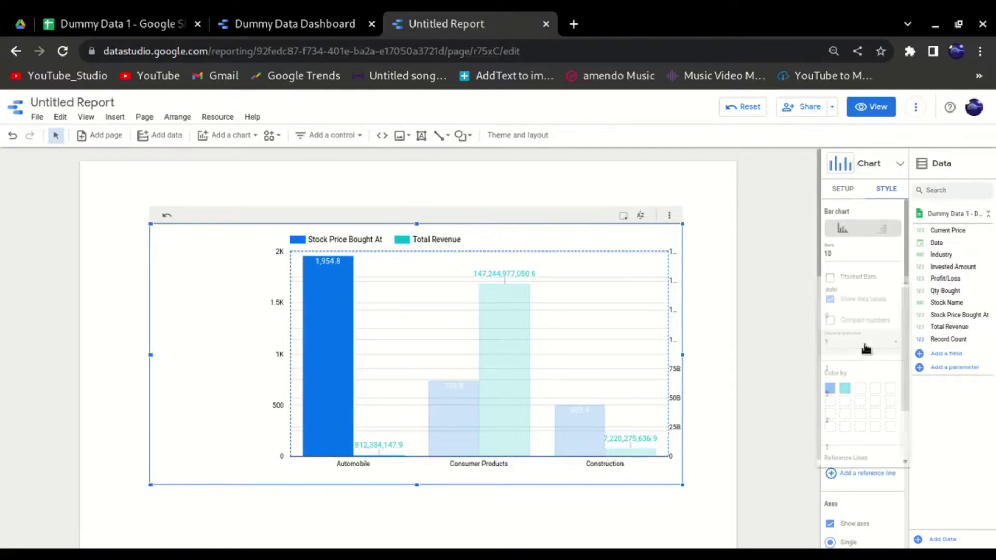
left_click(858, 325)
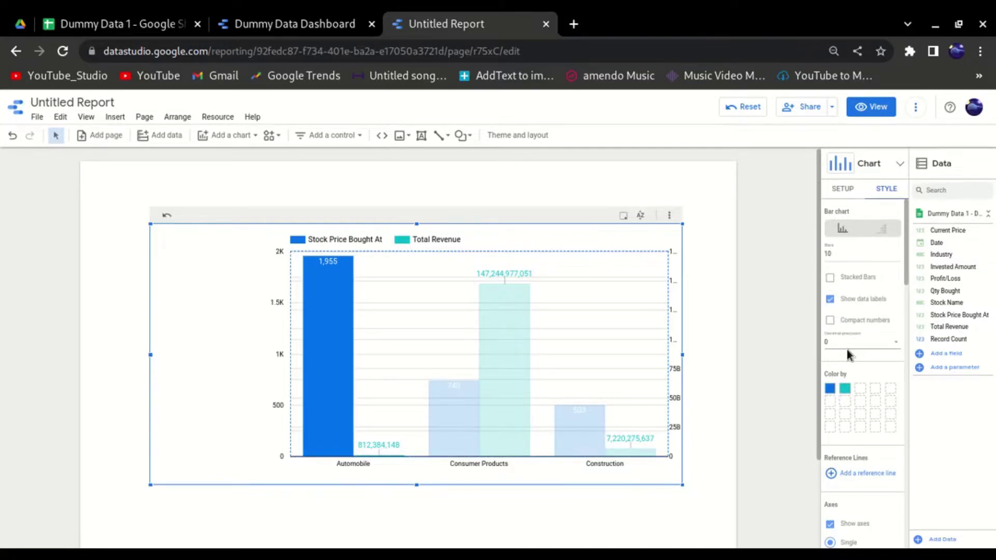
Color the Stock Price Bought At columns yellow and the Total Revenue columns dark purple, trying light purple for the revenue first
scroll(801, 372, "down", 1)
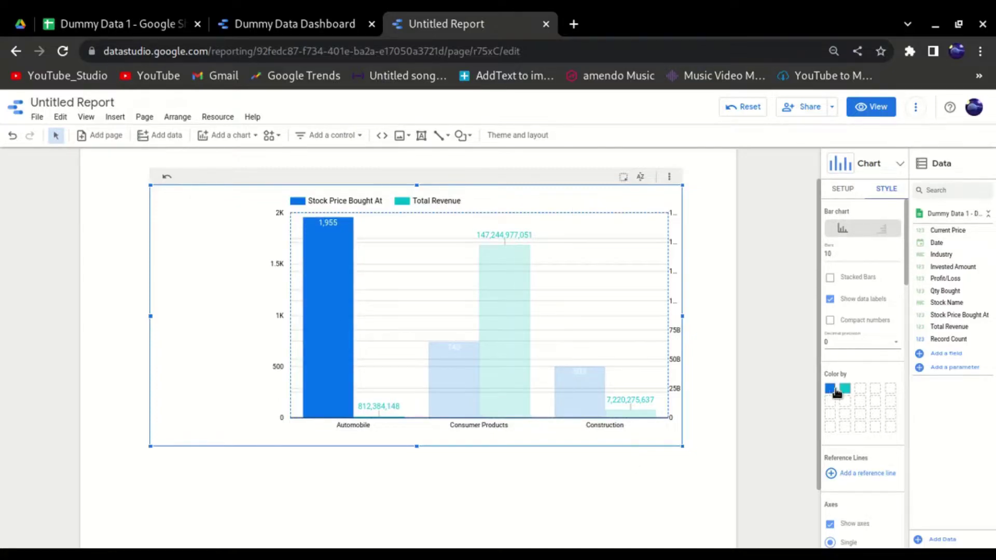
left_click_drag(836, 391, 834, 401)
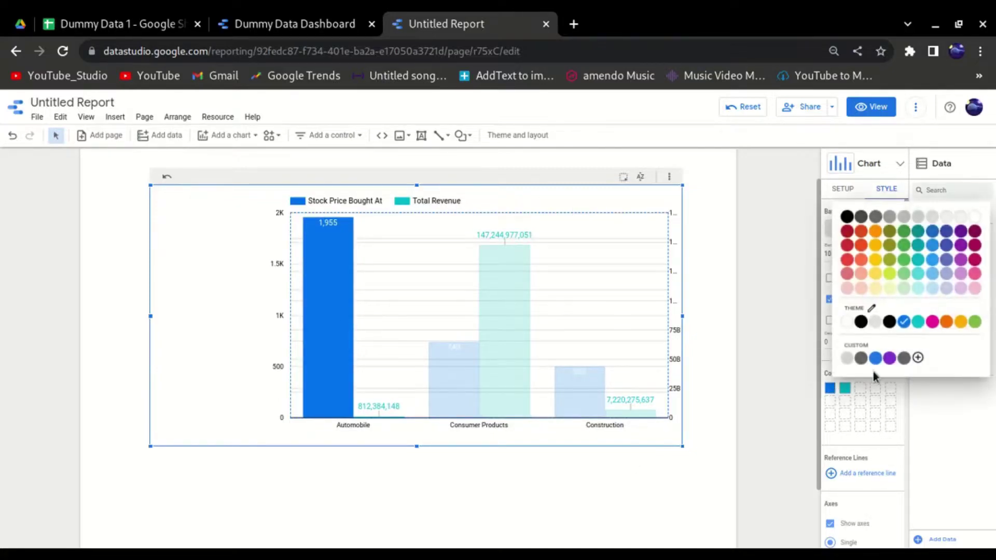
left_click(873, 282)
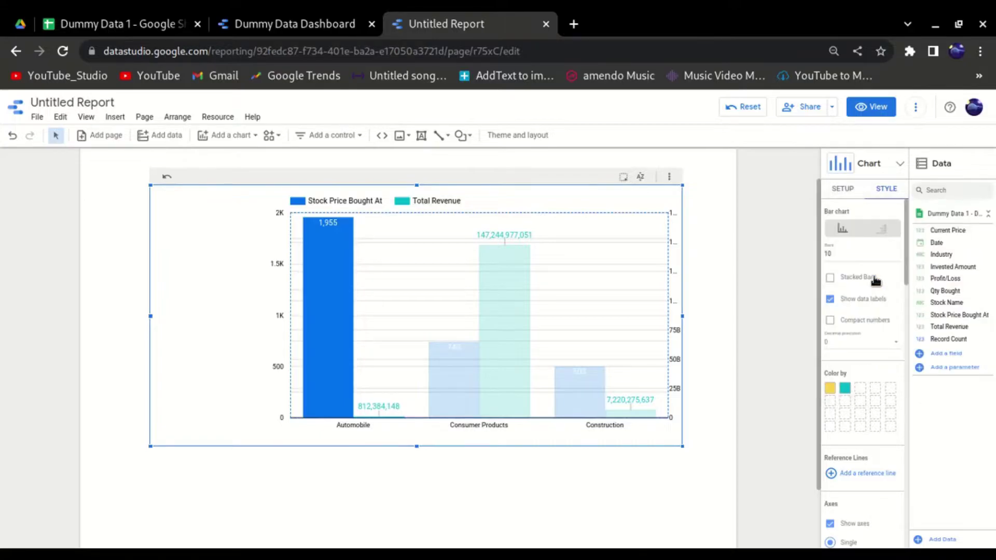
left_click(845, 389)
left_click(963, 275)
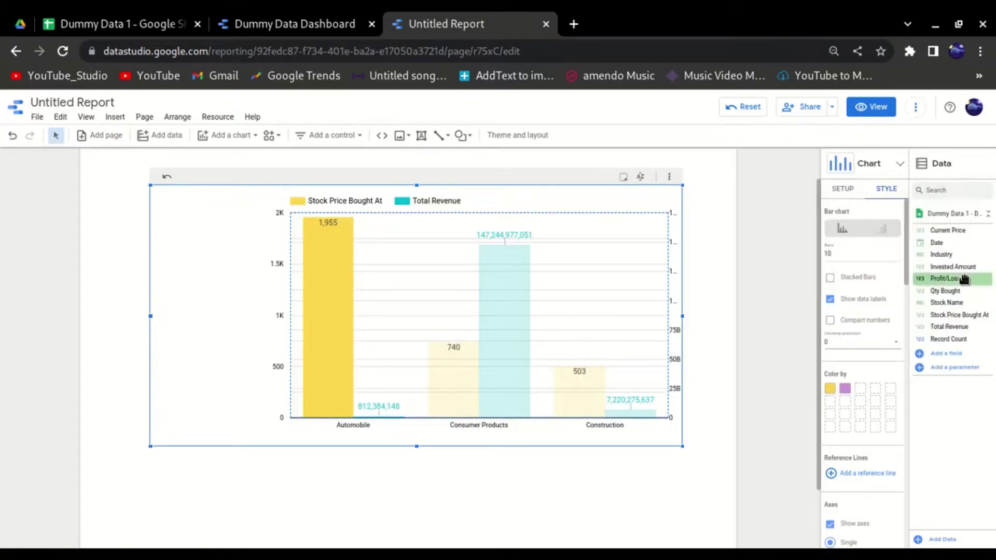
left_click(845, 388)
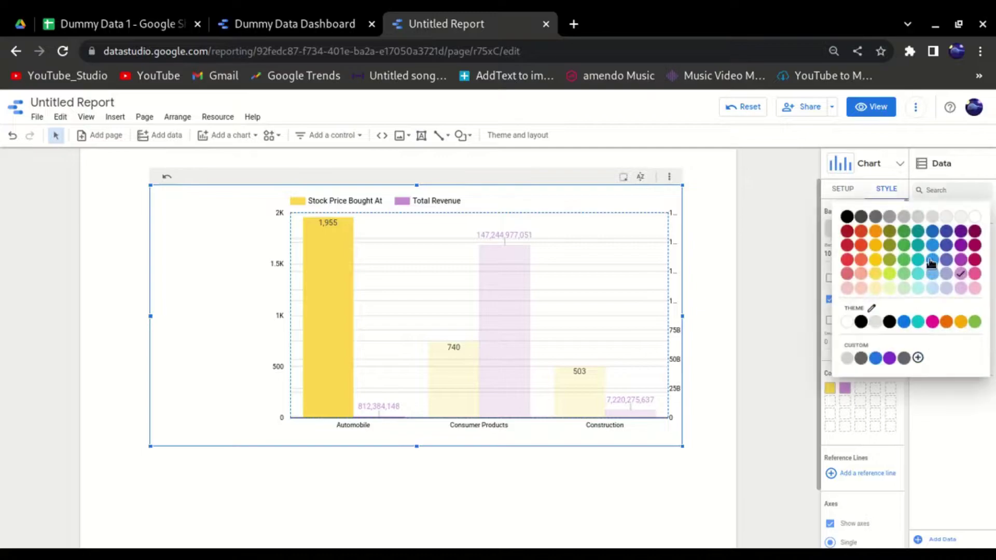
left_click(953, 234)
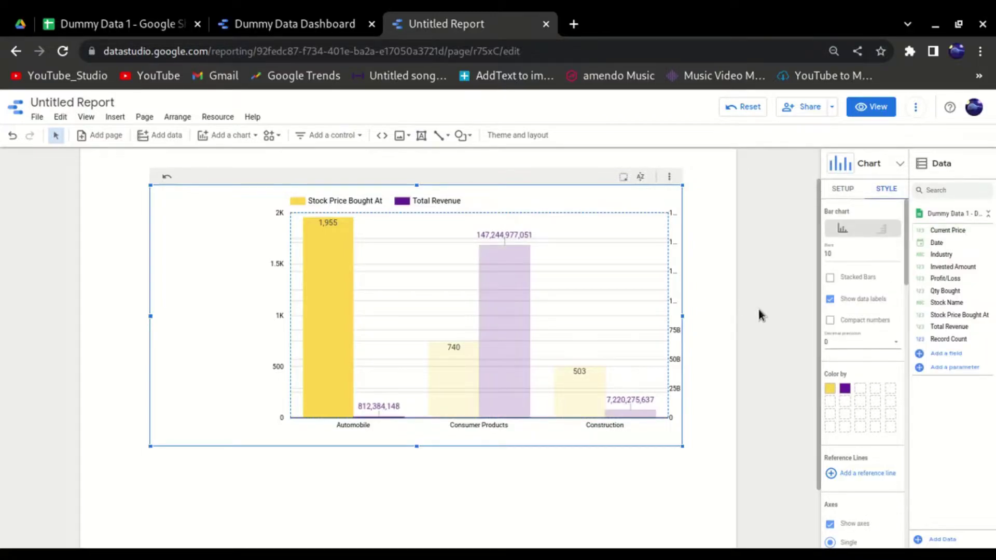
left_click(778, 351)
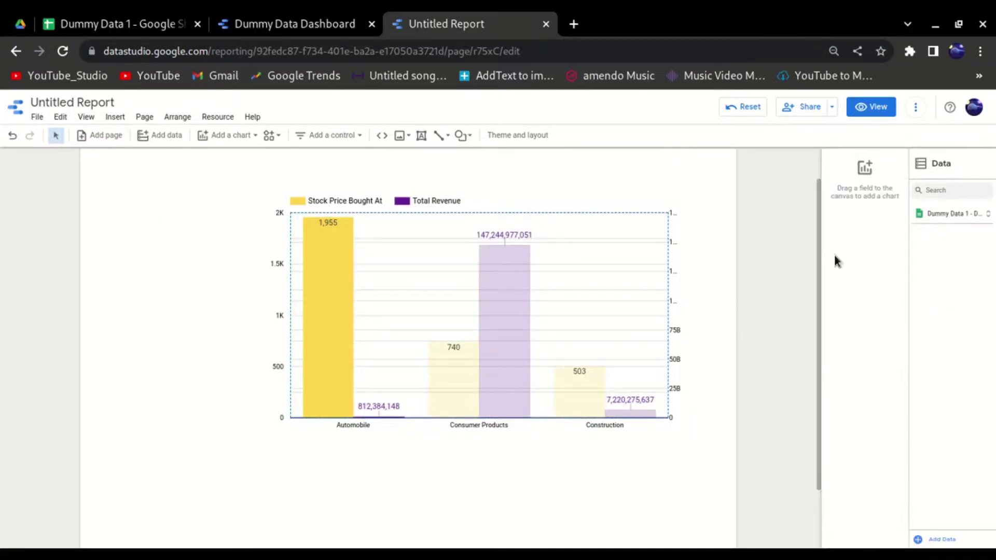
Add a reference line to the column chart with a constant value of 1500 on the left Y-axis
left_click(474, 285)
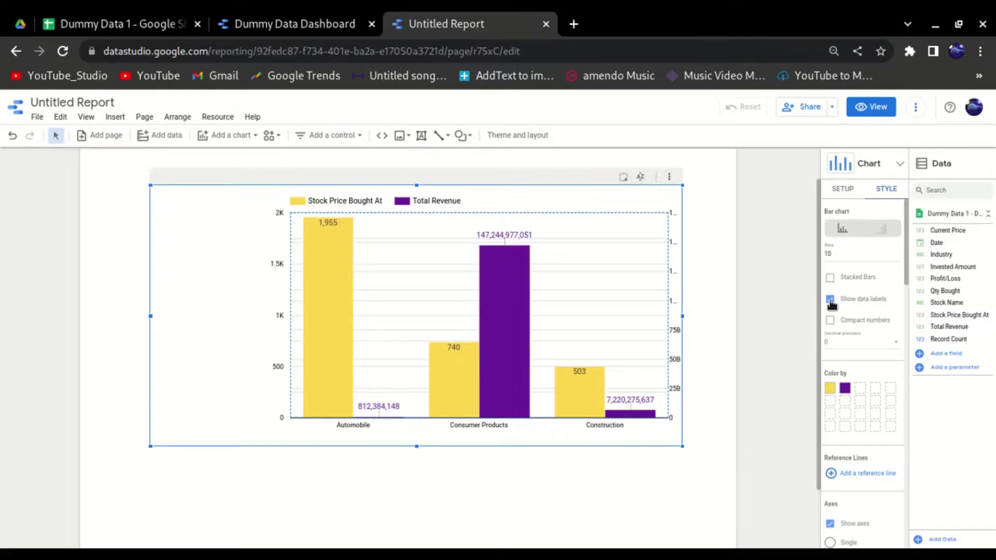
scroll(864, 390, "down", 3)
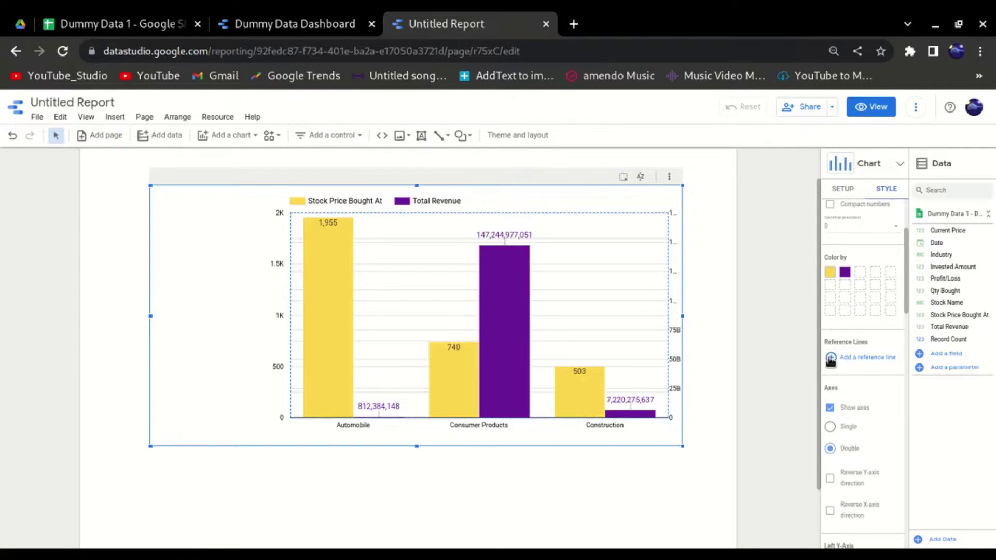
left_click(863, 358)
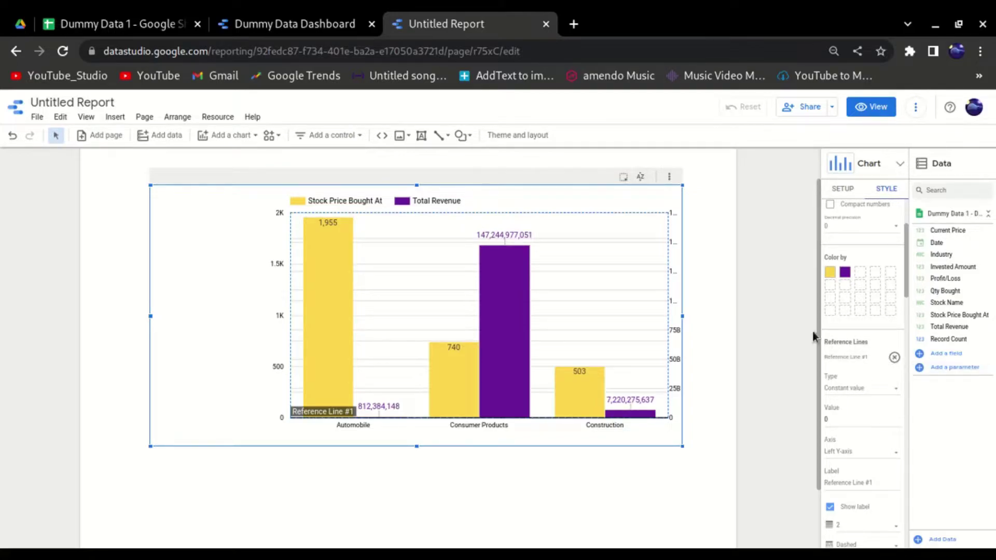
left_click(864, 389)
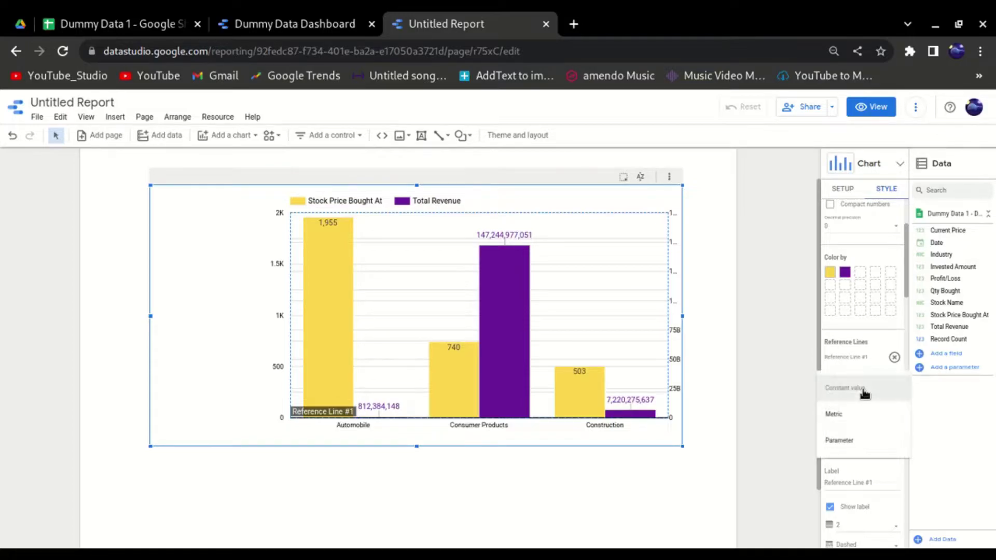
left_click(762, 406)
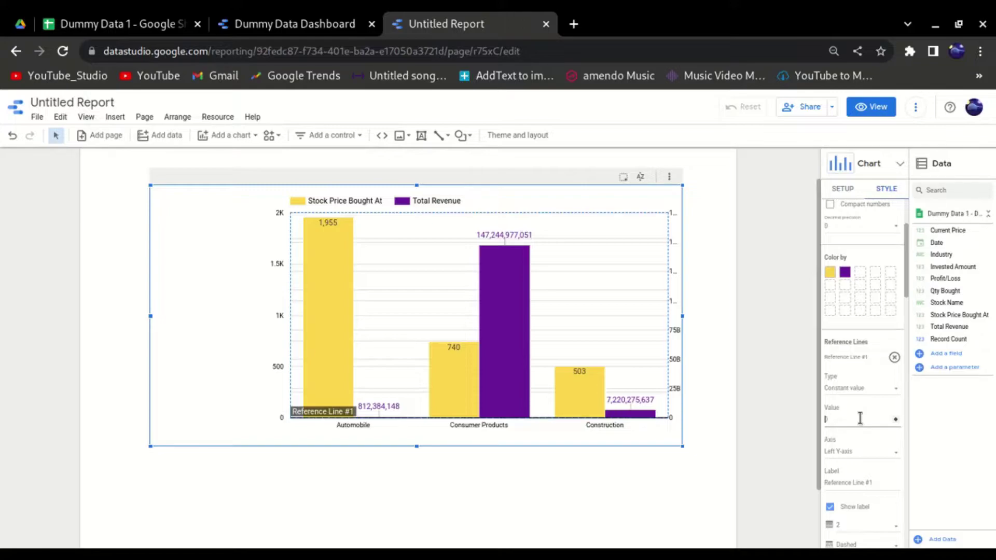
type("1500")
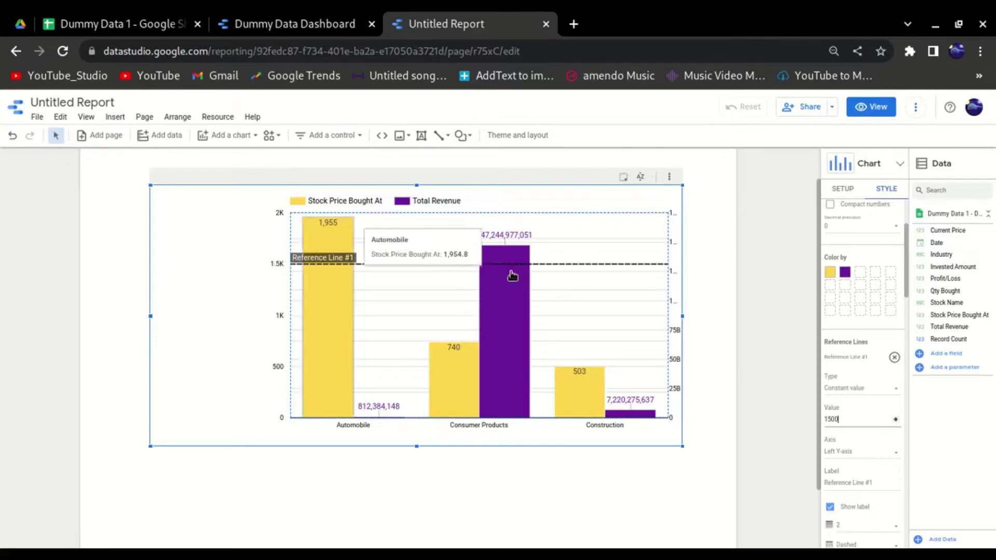
Try the reference line at 2000 and set its constant value to 1800
left_click_drag(847, 418, 810, 425)
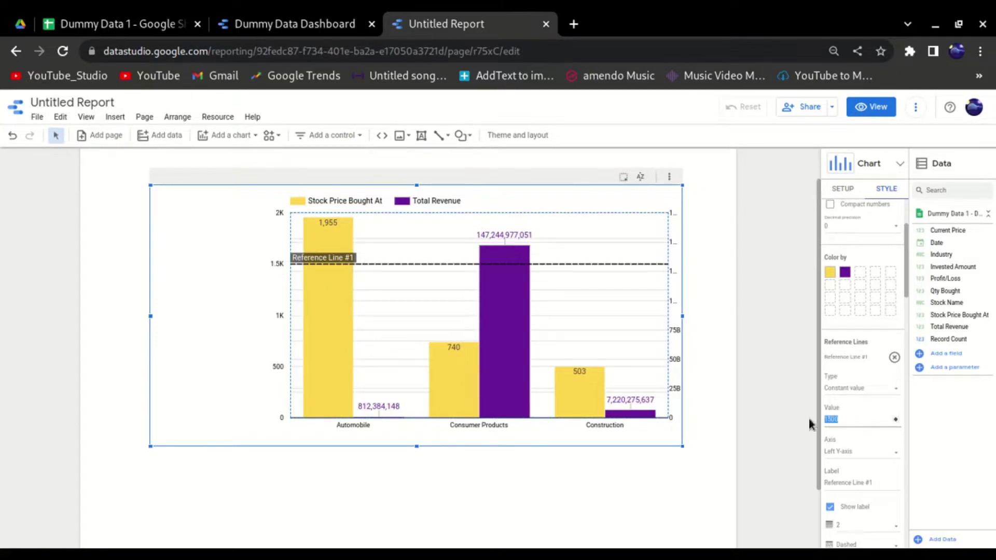
type("200")
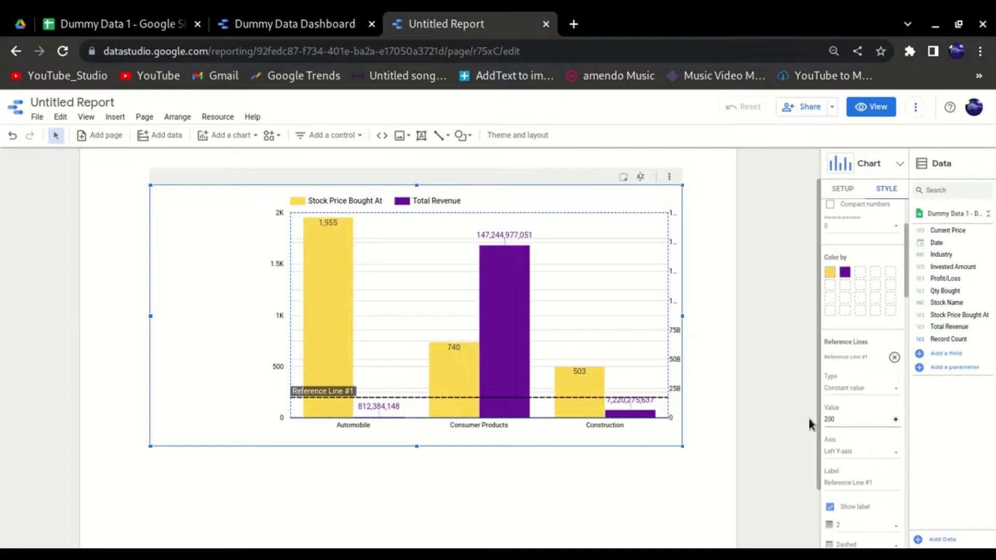
type("0")
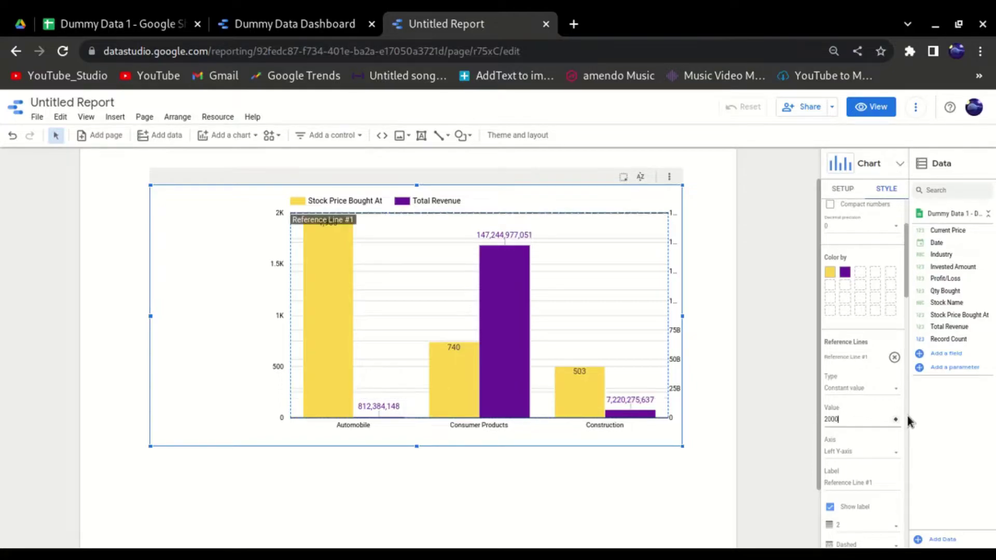
type("1800")
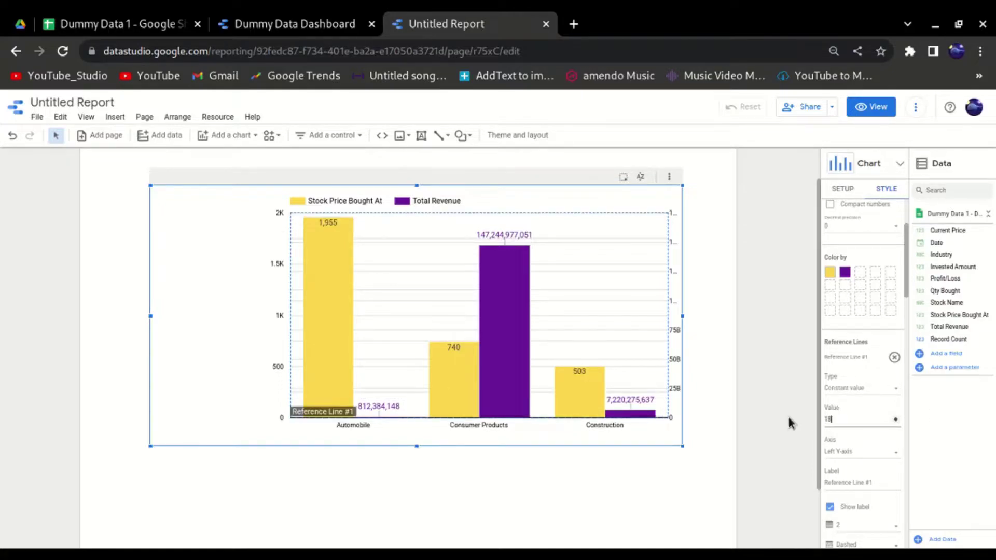
left_click(786, 415)
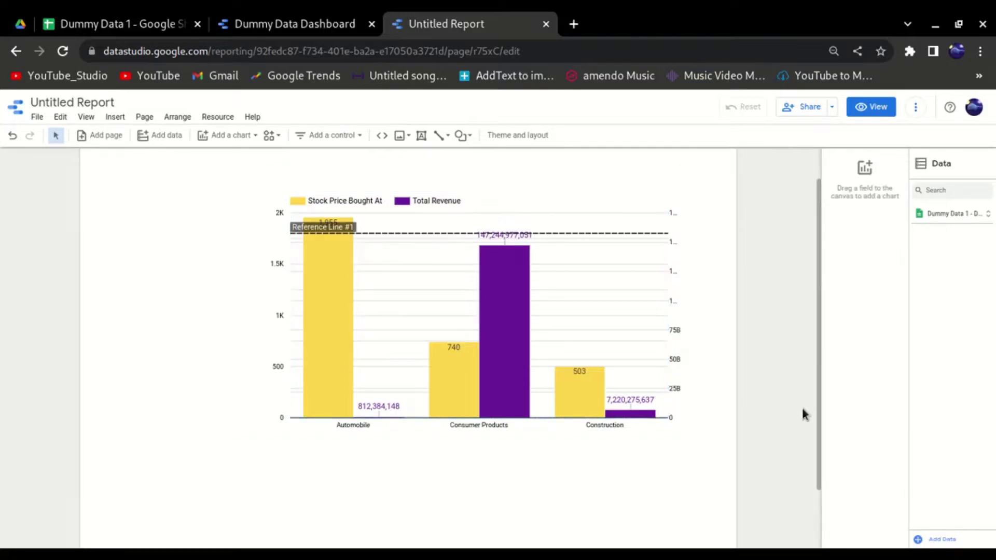
Reopen the column chart's style settings and review the reference line's type, value, axis, label and line format options
left_click_drag(915, 249, 524, 248)
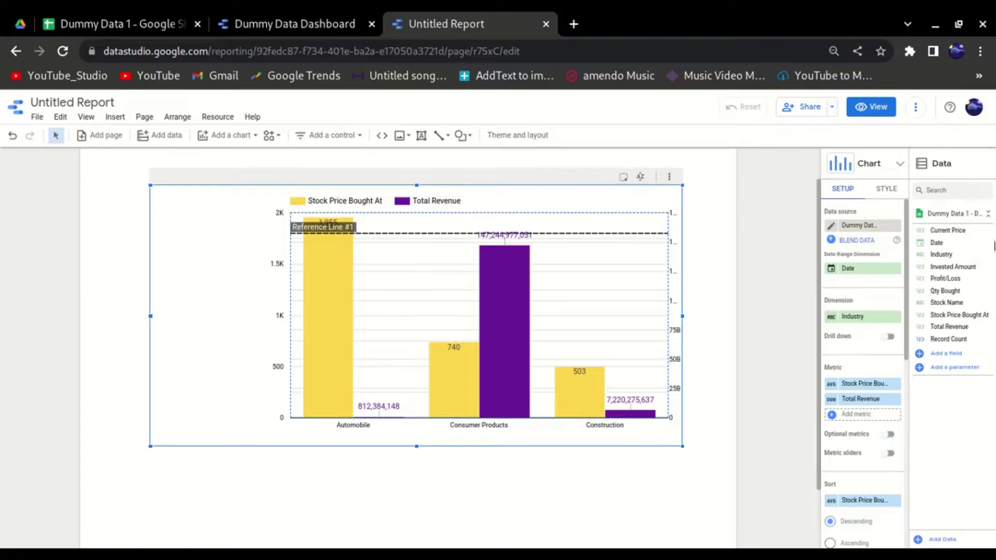
left_click(887, 189)
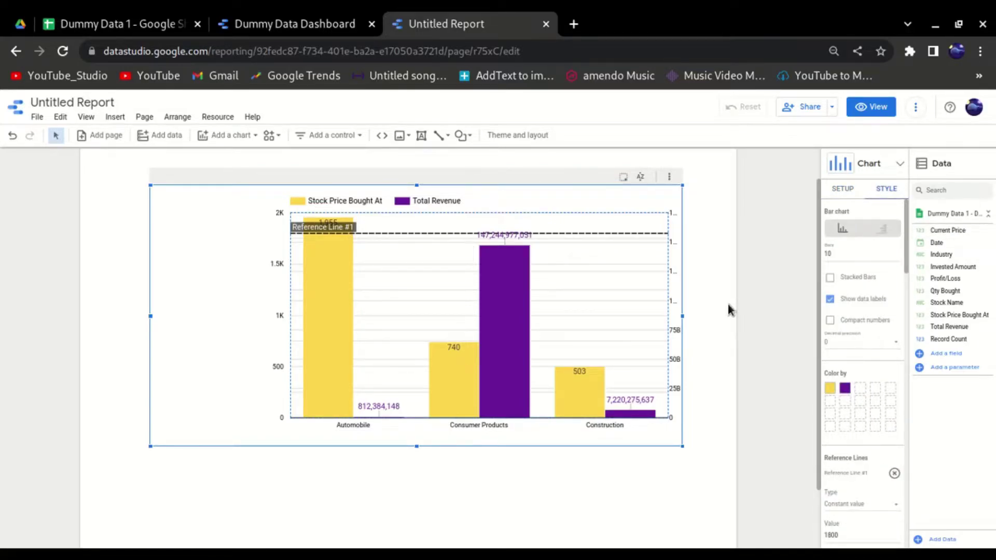
mouse_move(499, 257)
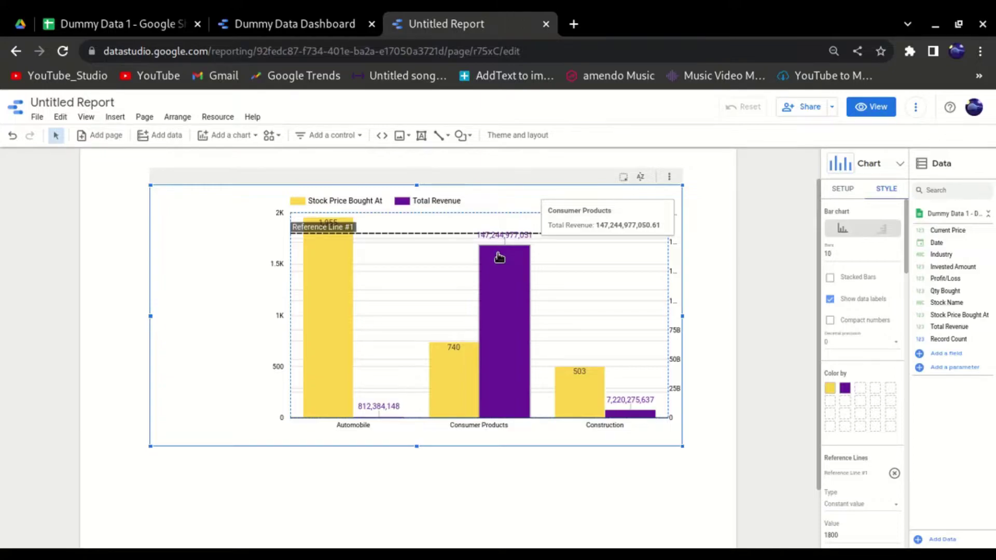
scroll(874, 358, "down", 3)
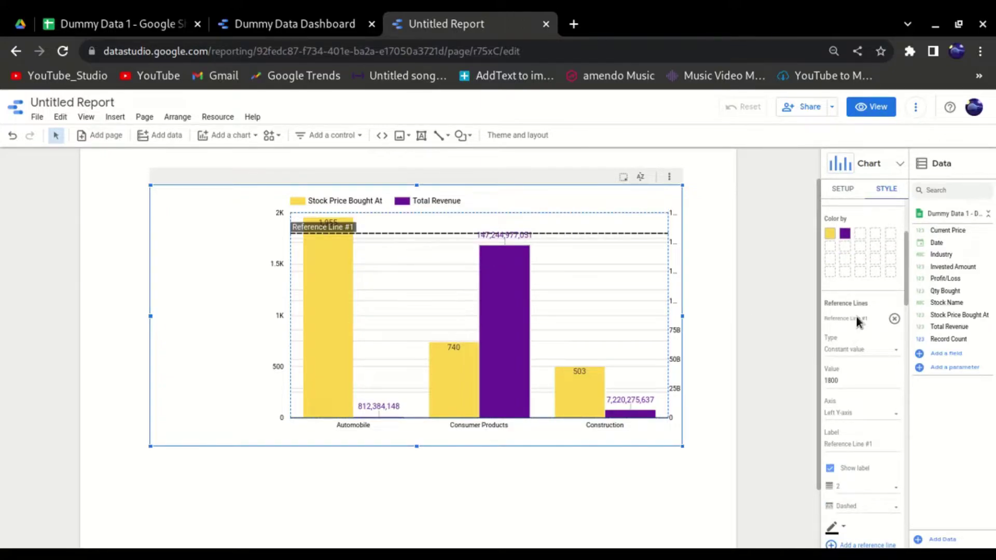
left_click(863, 350)
left_click(863, 352)
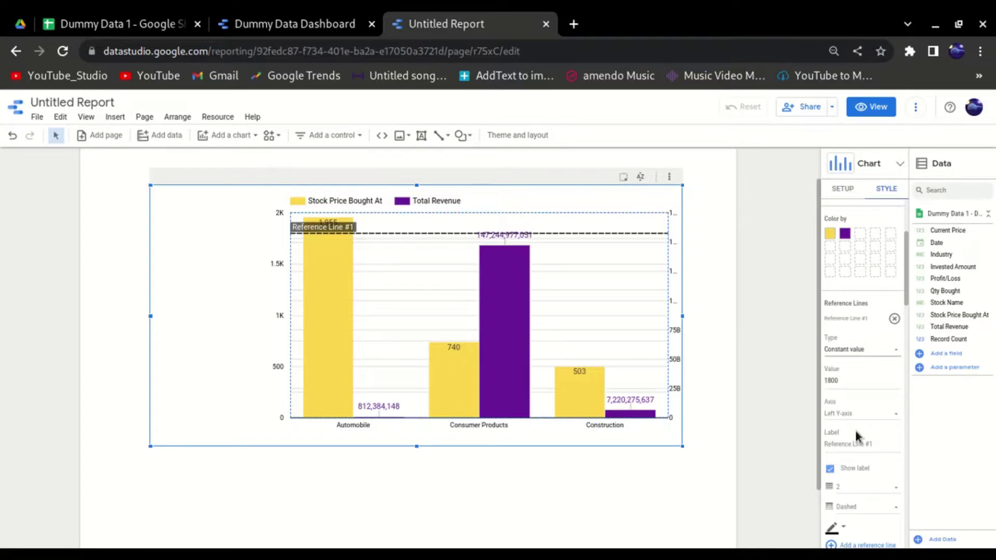
scroll(856, 433, "down", 1)
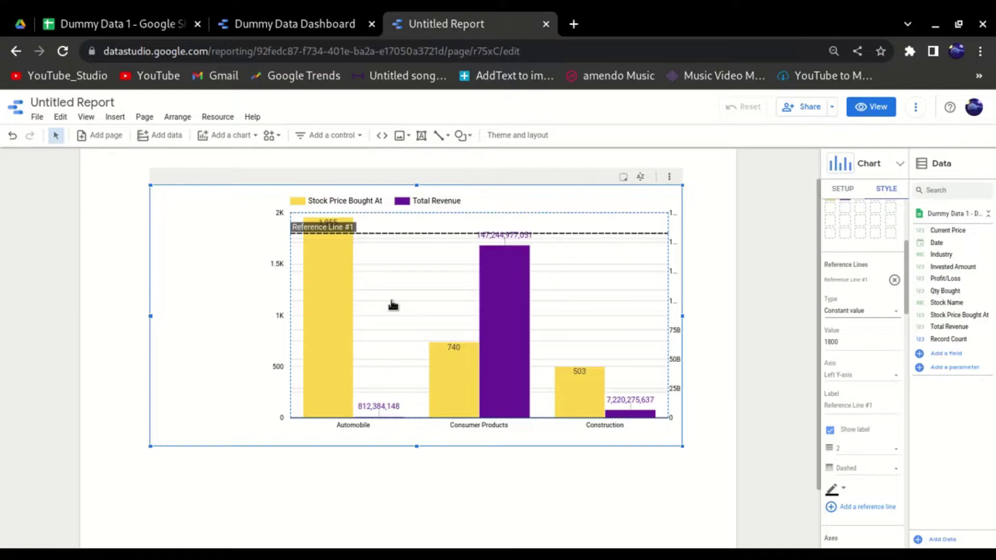
scroll(873, 403, "down", 1)
scroll(871, 403, "down", 1)
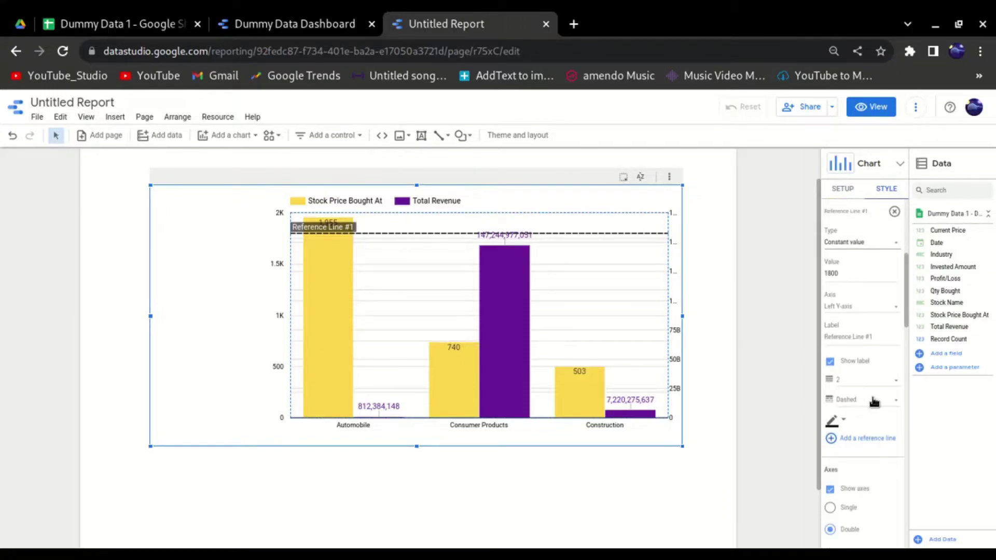
Hide the label of the 1800 reference line on the bar chart
left_click(831, 355)
left_click(831, 354)
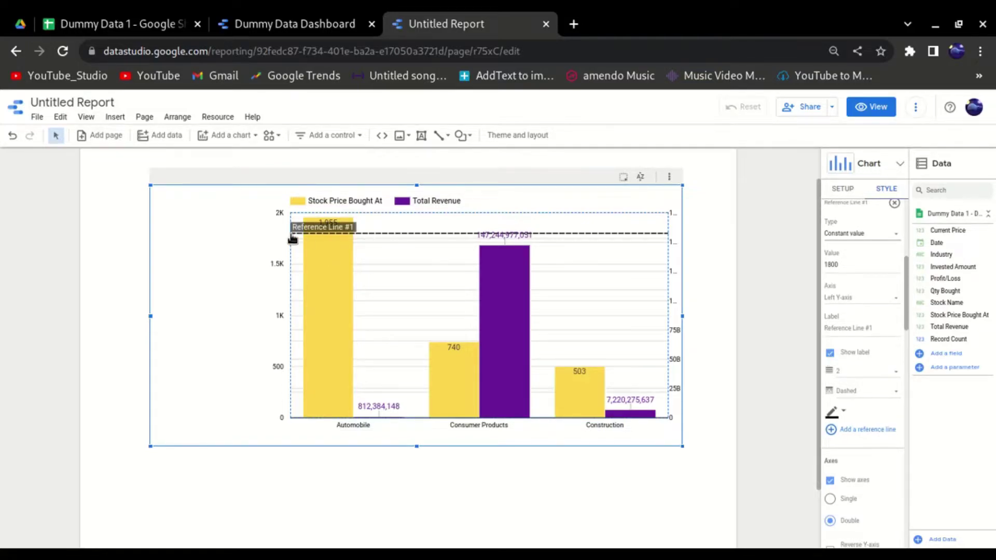
left_click(830, 355)
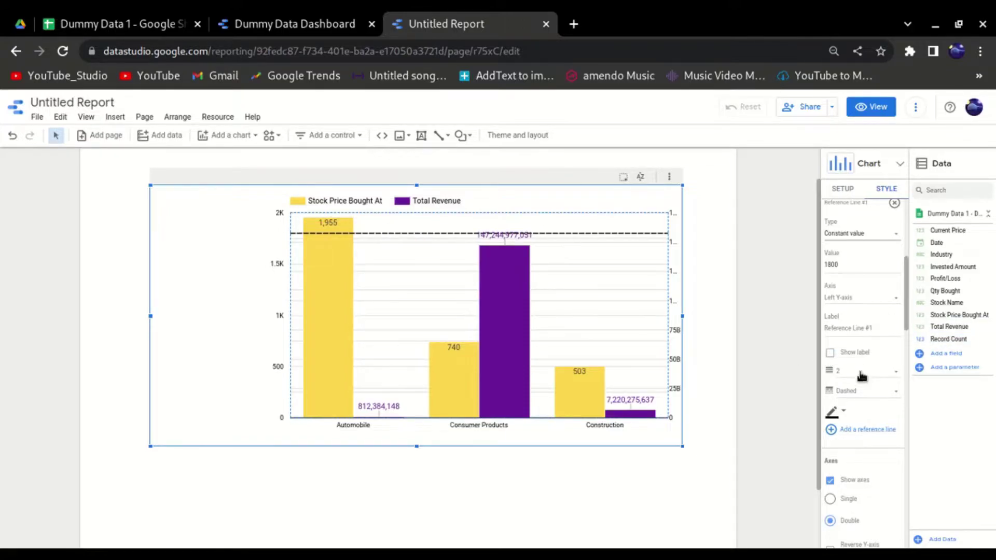
Try the chart with a single axis, and return it to double axes
scroll(862, 375, "down", 3)
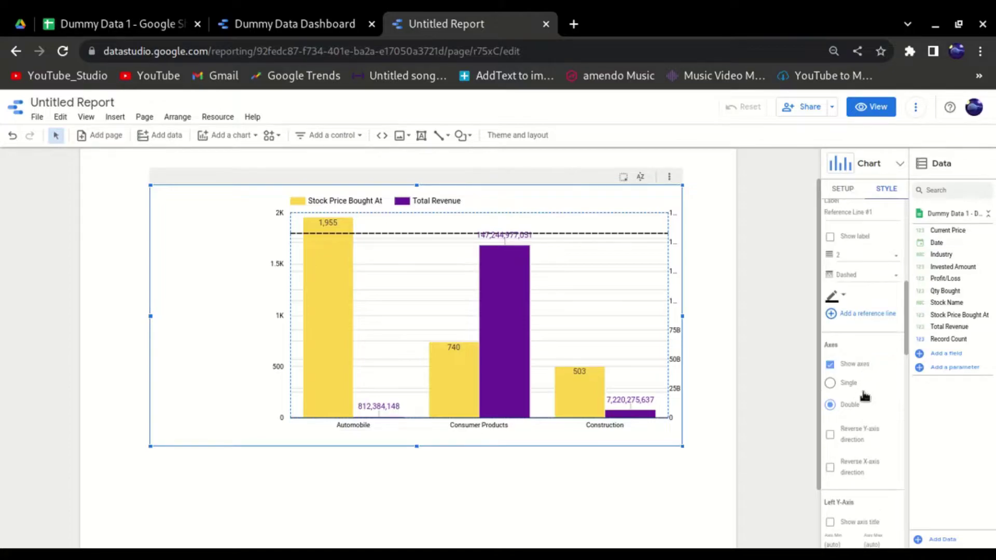
left_click(830, 384)
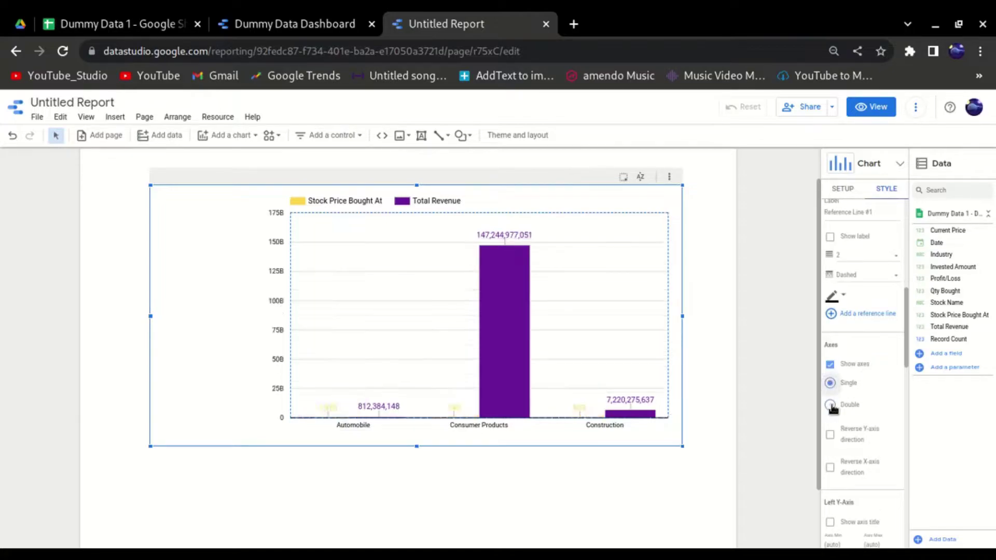
left_click(831, 406)
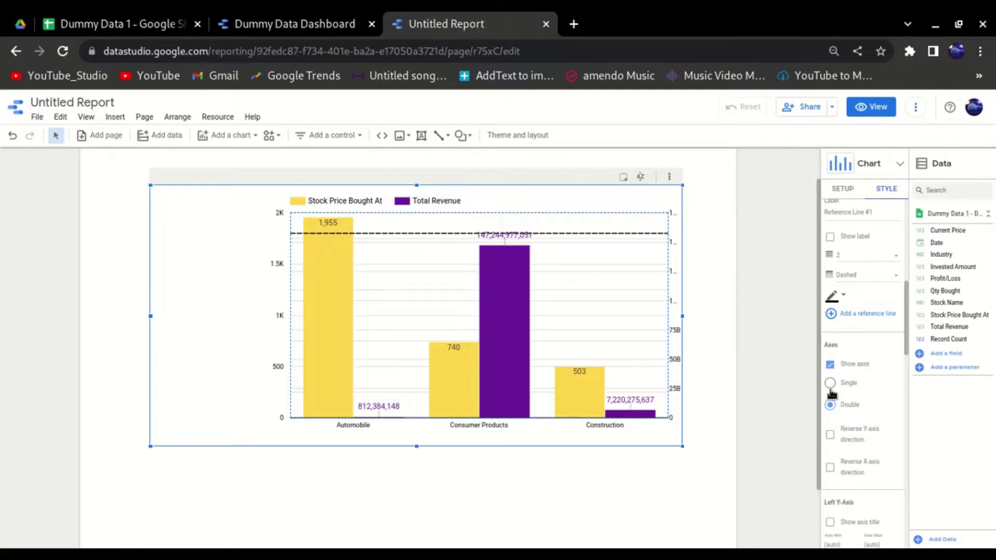
Show the axis titles for both the left and right Y-axes
scroll(869, 363, "down", 1)
scroll(861, 317, "down", 2)
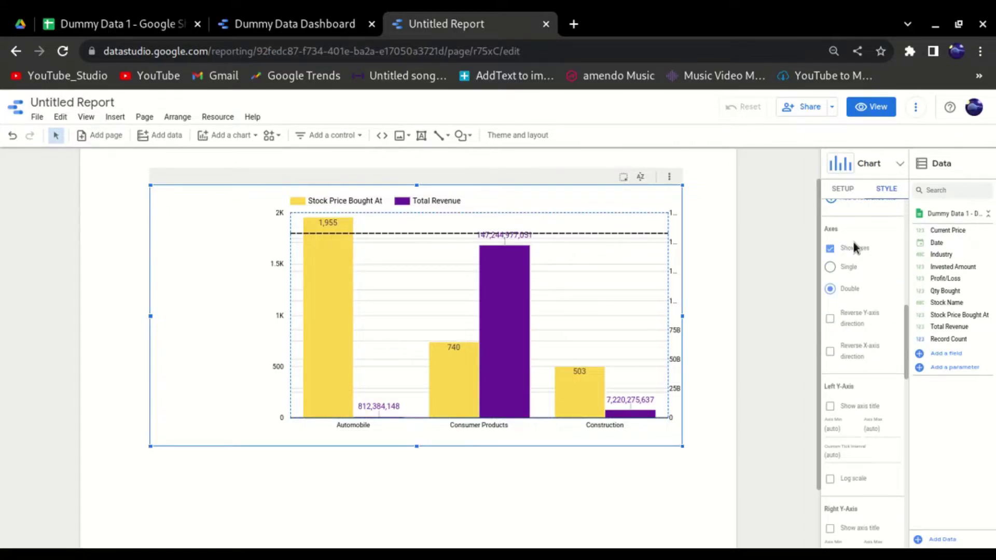
scroll(866, 306, "down", 1)
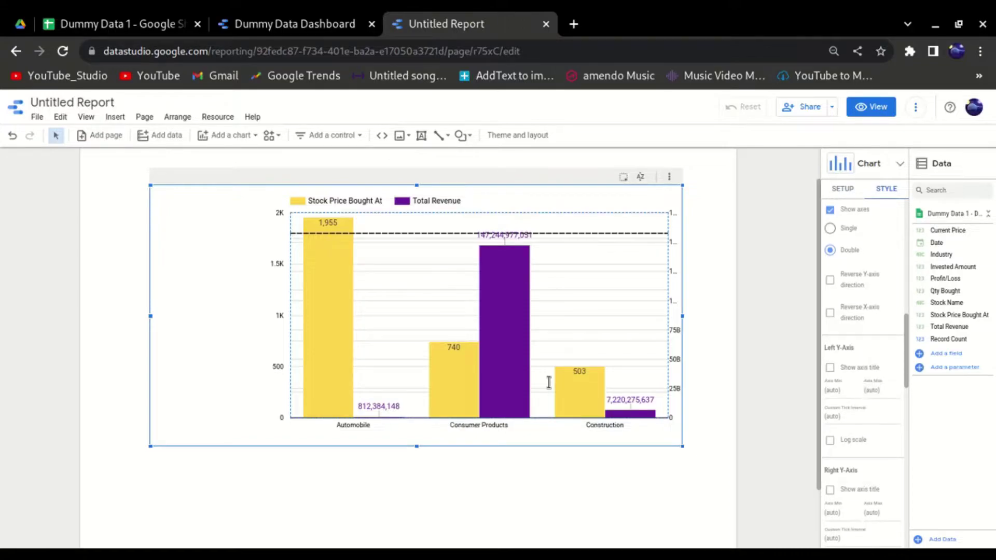
scroll(881, 384, "down", 2)
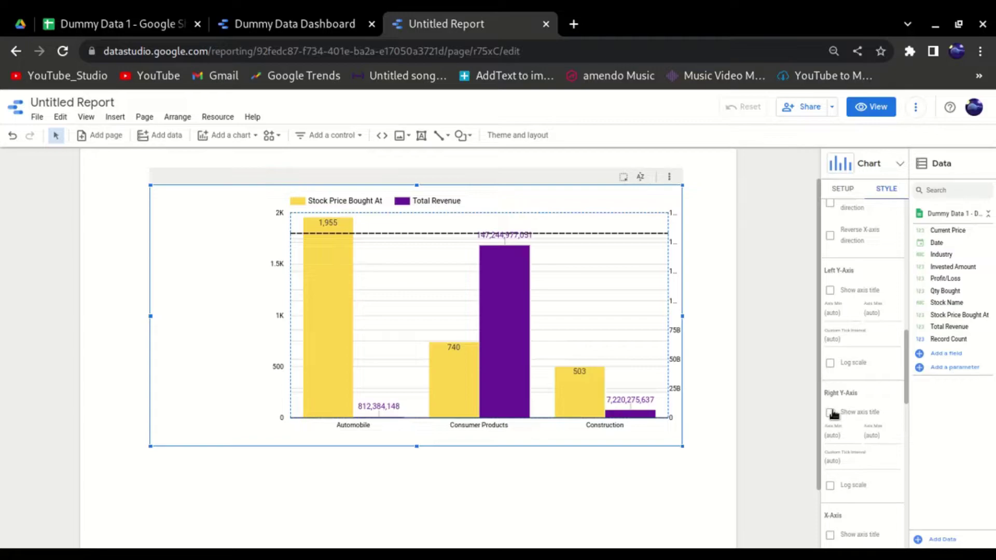
left_click(830, 290)
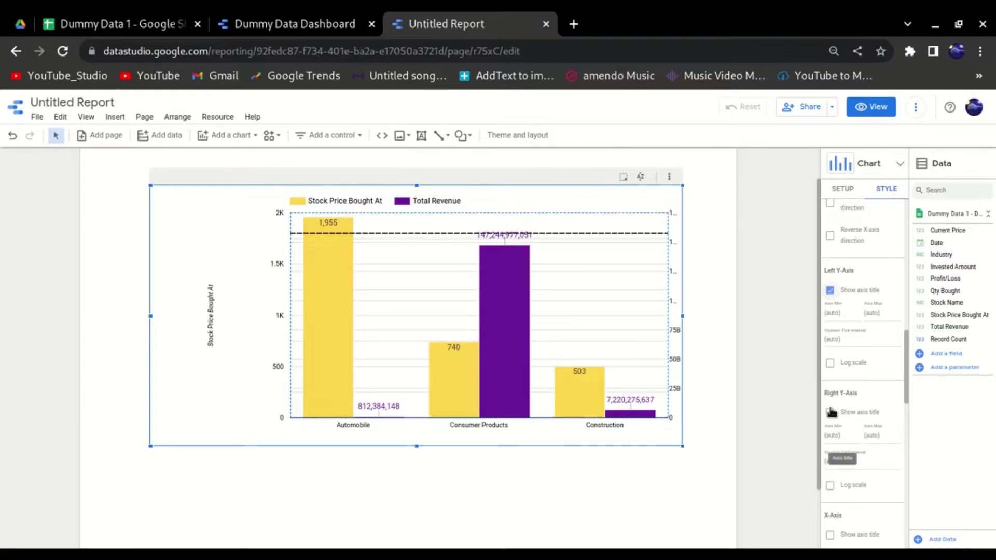
left_click(830, 413)
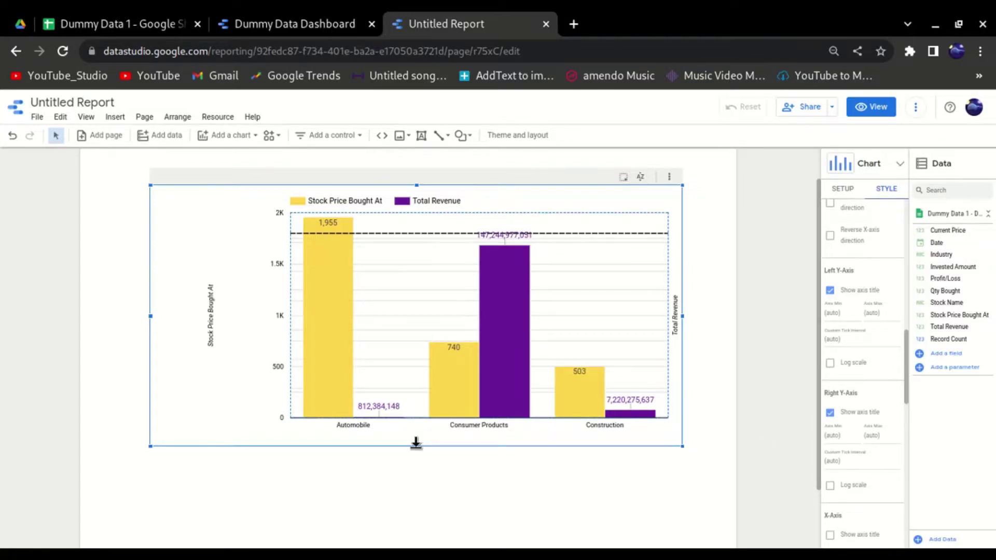
Make the chart taller by extending its lower edge, and turn off the right Y-axis title
left_click_drag(416, 445, 415, 490)
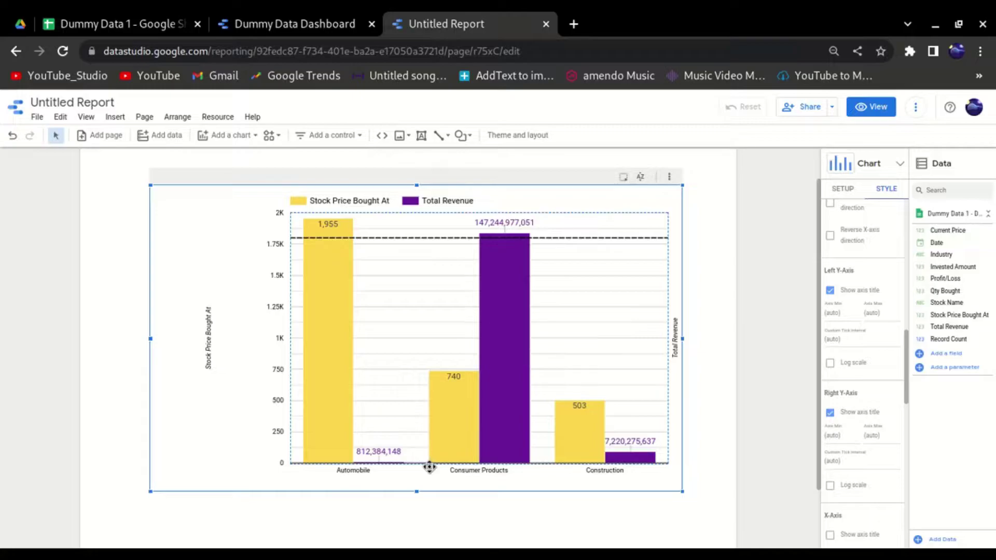
left_click(830, 413)
left_click(830, 414)
left_click(830, 413)
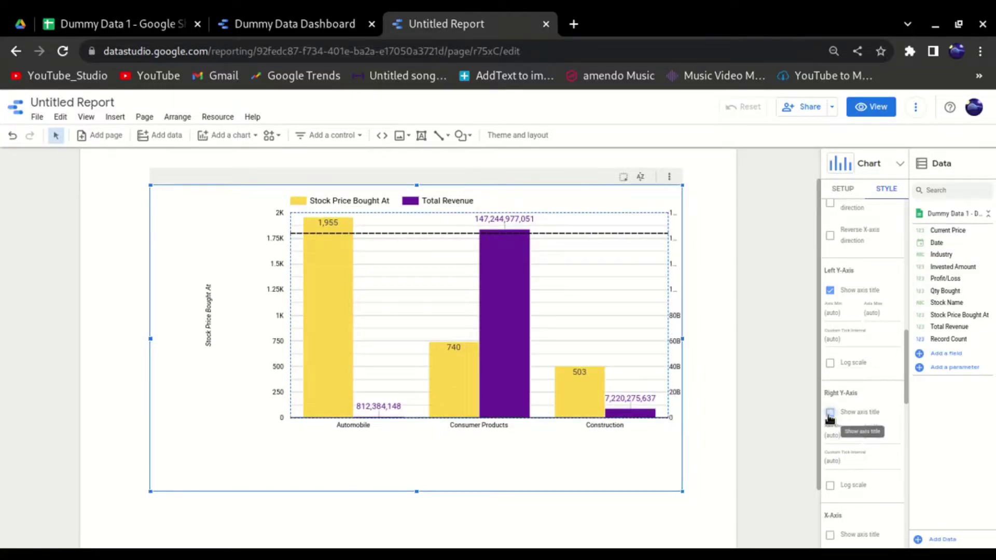
left_click(830, 413)
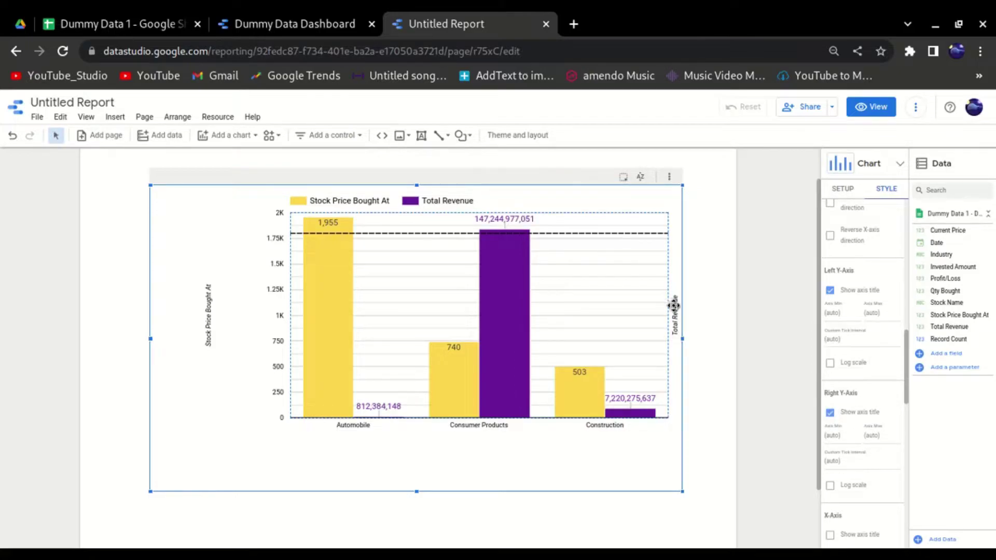
scroll(861, 423, "down", 1)
left_click(830, 374)
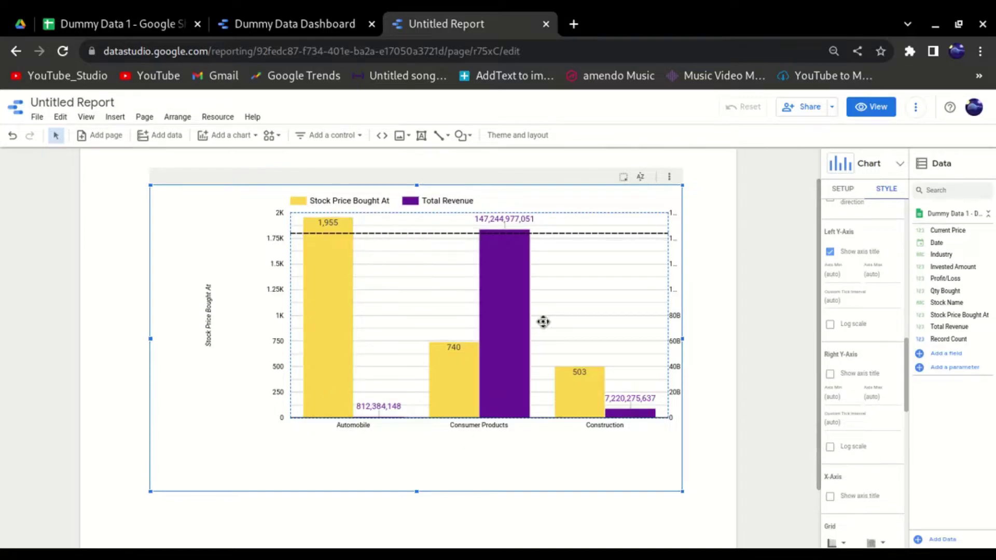
Set the font of the chart's grid text to Roboto Condensed
scroll(866, 425, "down", 3)
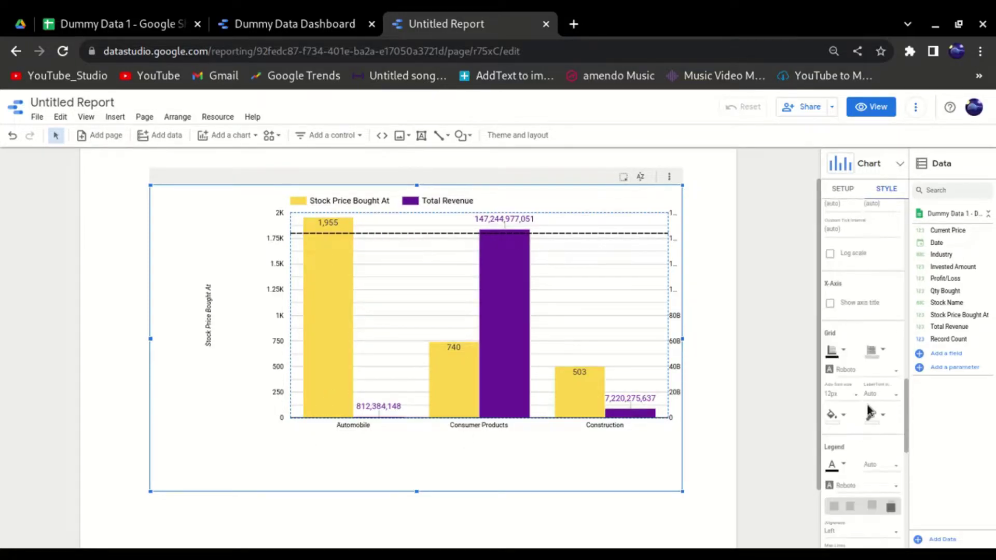
scroll(873, 451, "down", 2)
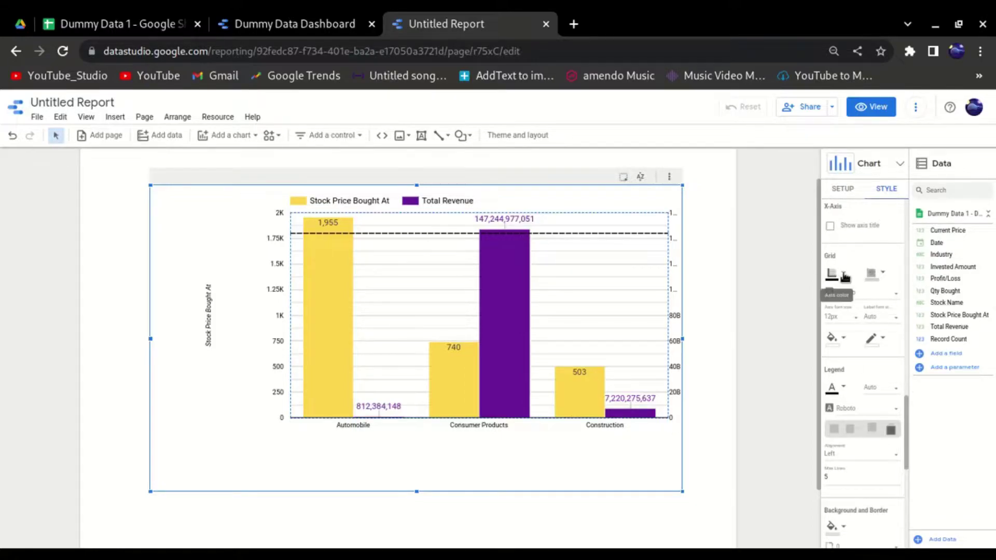
left_click(854, 297)
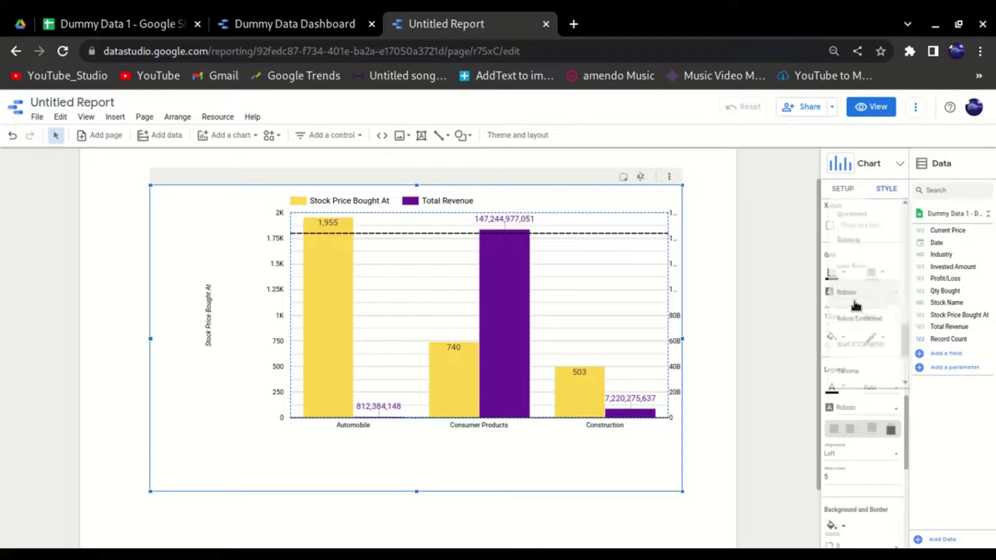
left_click(859, 318)
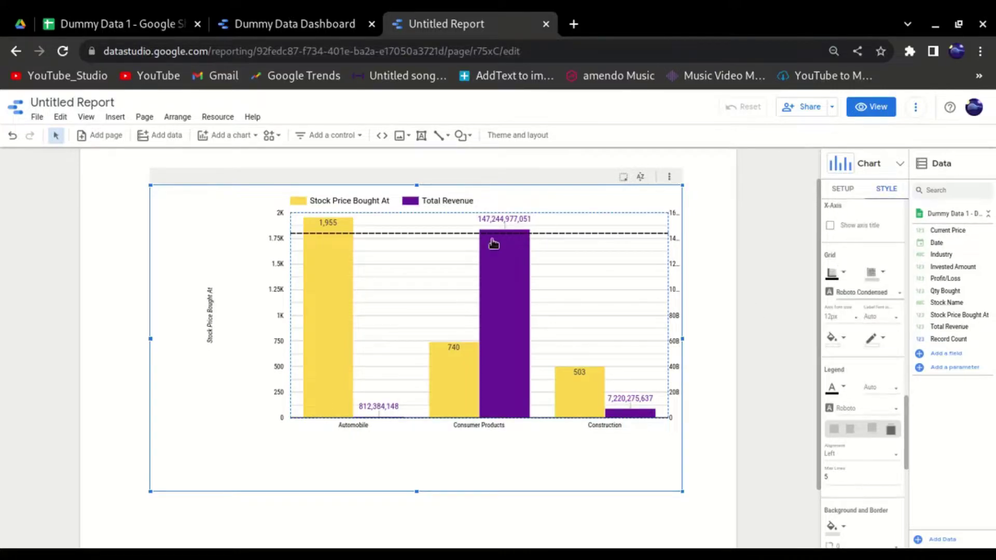
Try other legend positions, including right, and return the legend to the top of the chart
scroll(871, 414, "down", 1)
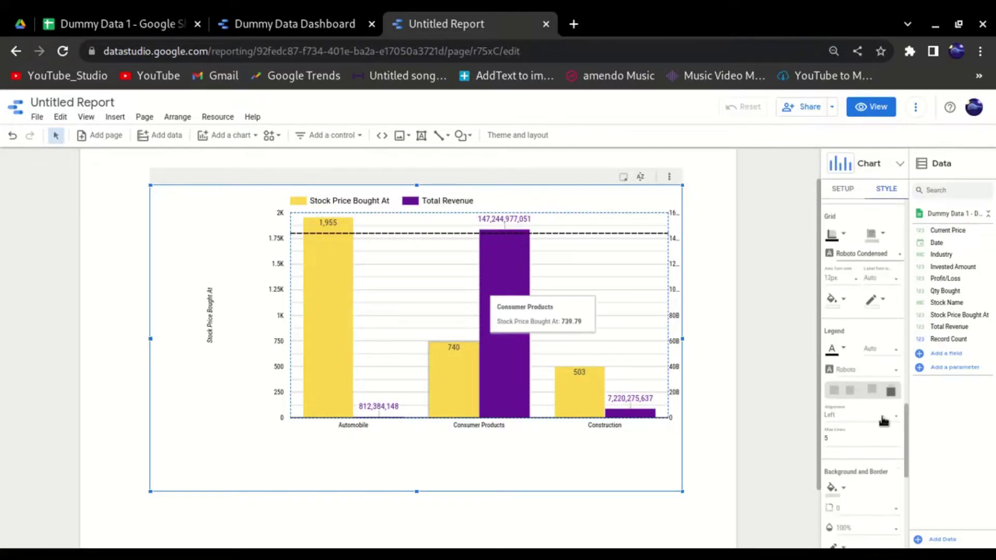
left_click(871, 395)
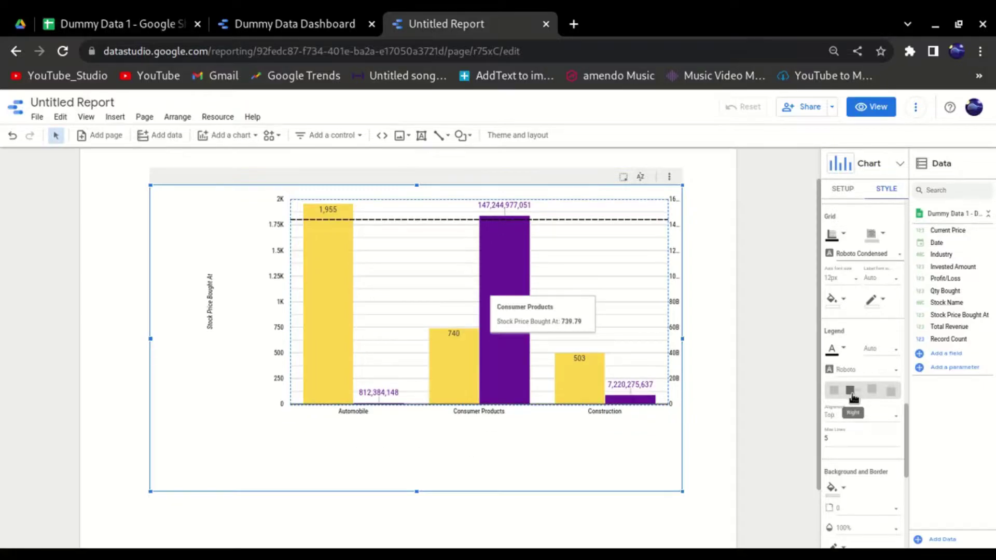
left_click(883, 396)
left_click(890, 392)
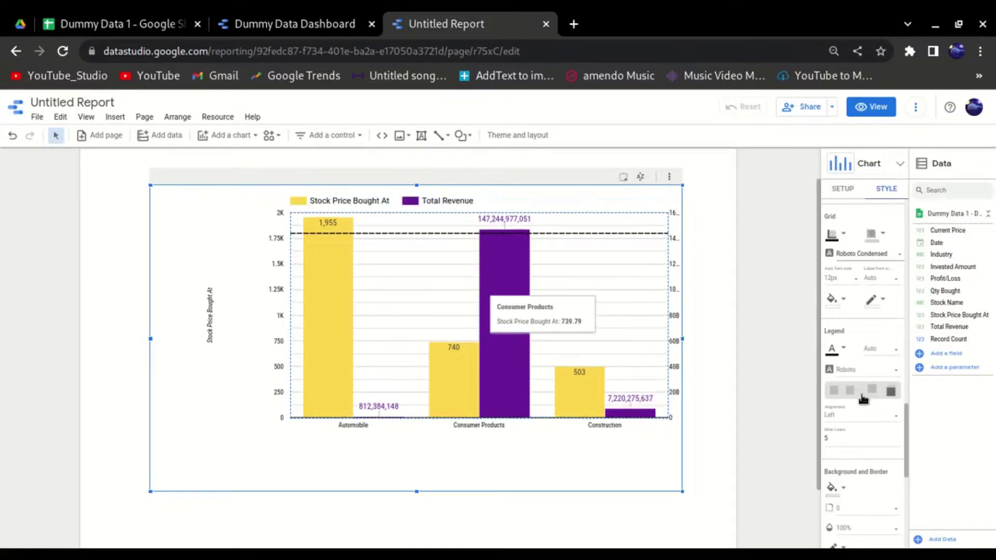
left_click(874, 396)
left_click(851, 391)
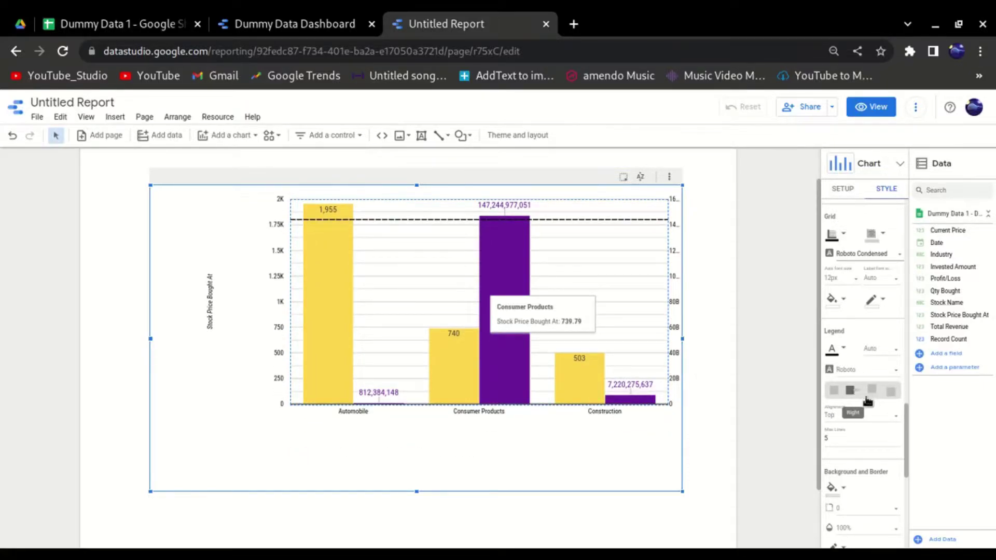
left_click(889, 395)
Fill the chart background with light gray
scroll(880, 427, "down", 3)
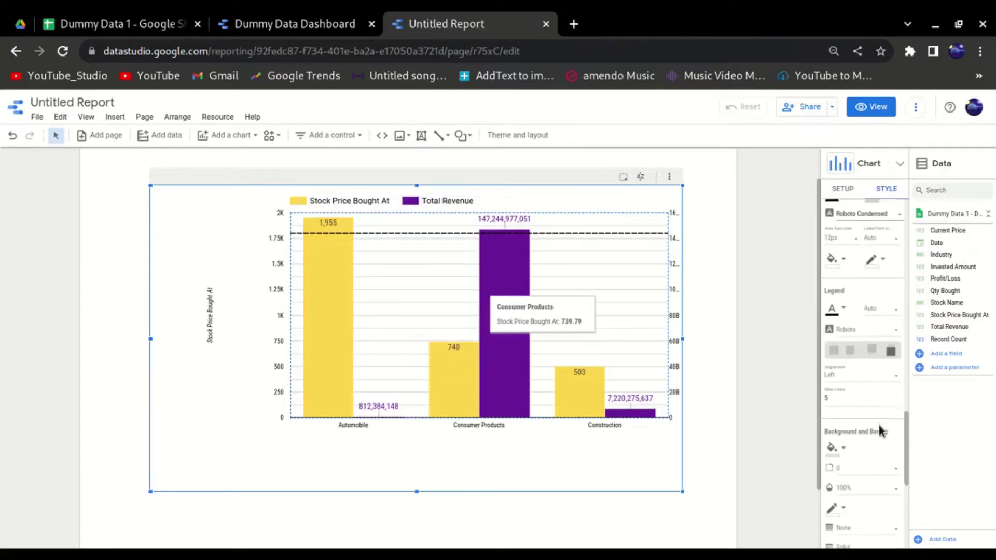
scroll(880, 428, "down", 3)
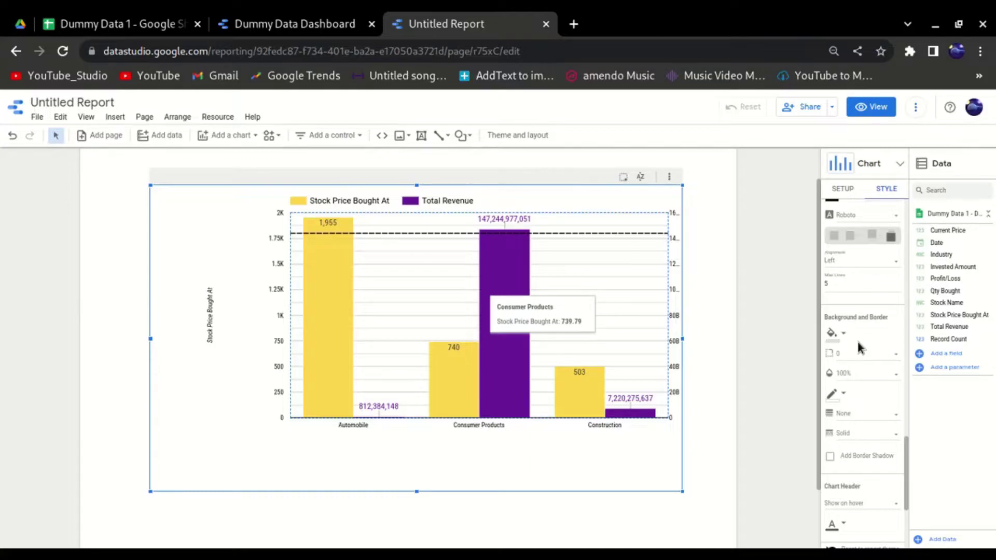
scroll(858, 338, "down", 3)
left_click(836, 256)
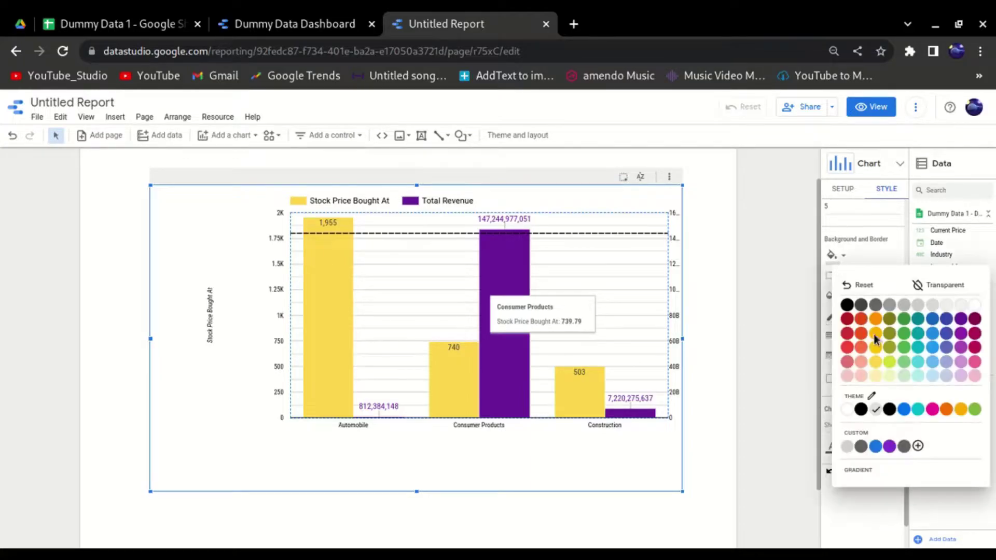
left_click(919, 307)
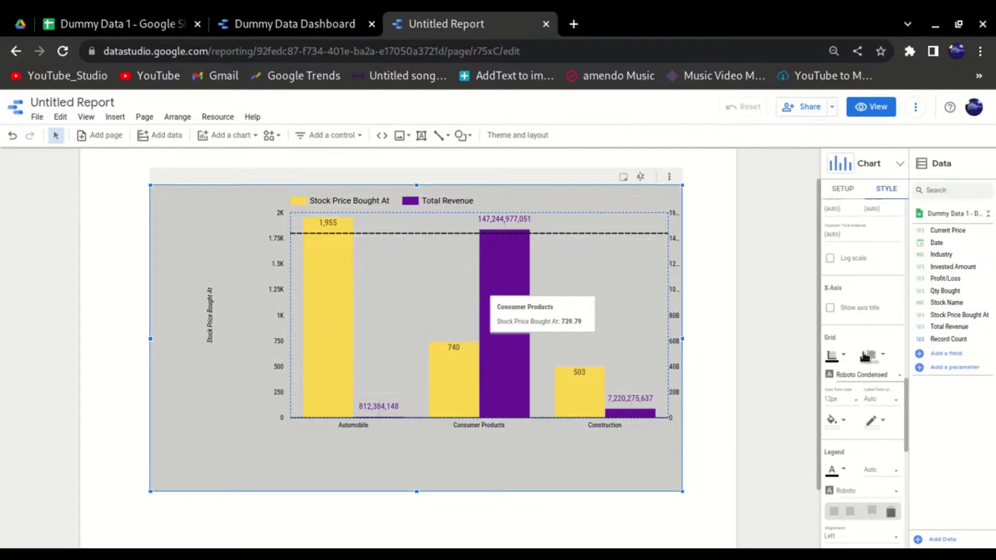
Set the grid's axis color to a very light, near-white gray
left_click(833, 356)
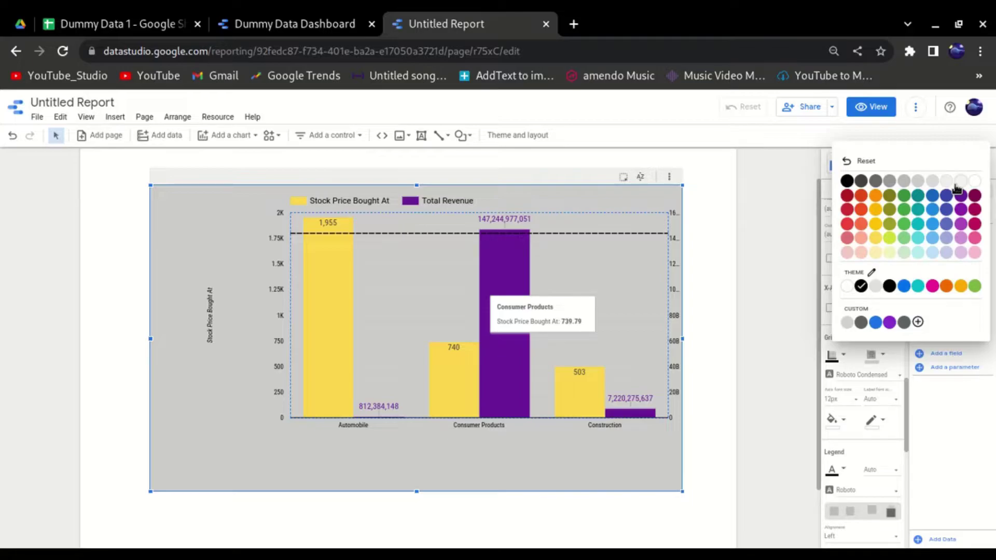
left_click(957, 186)
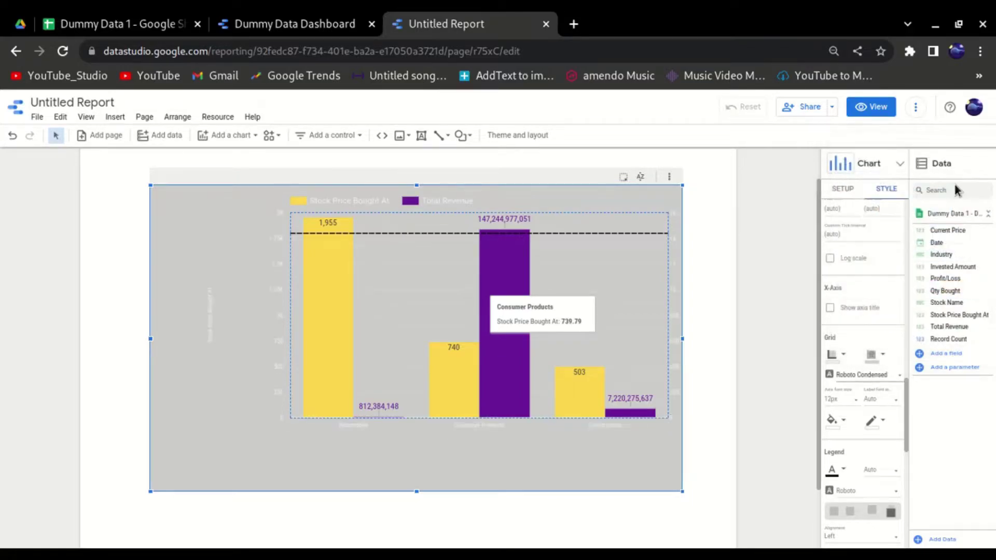
scroll(874, 451, "down", 1)
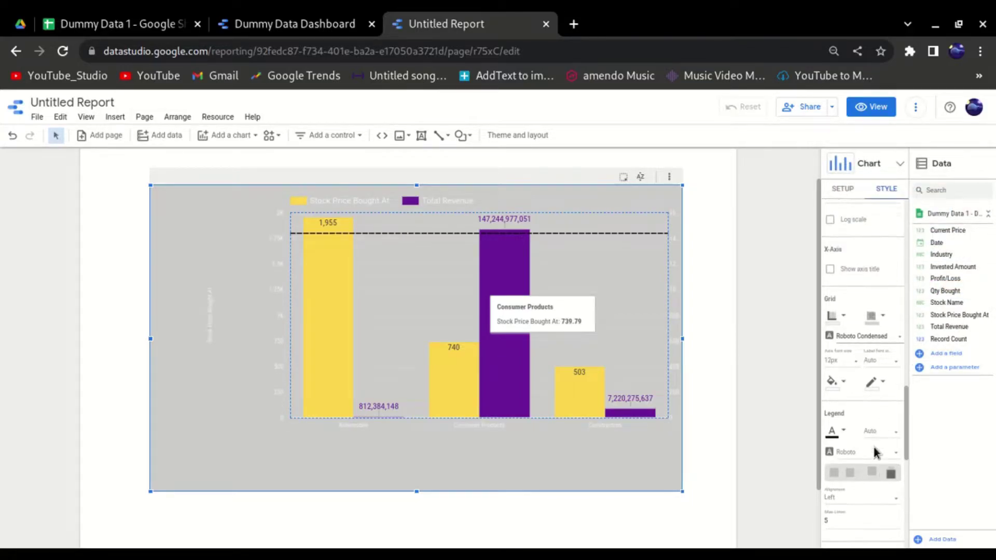
scroll(874, 451, "down", 4)
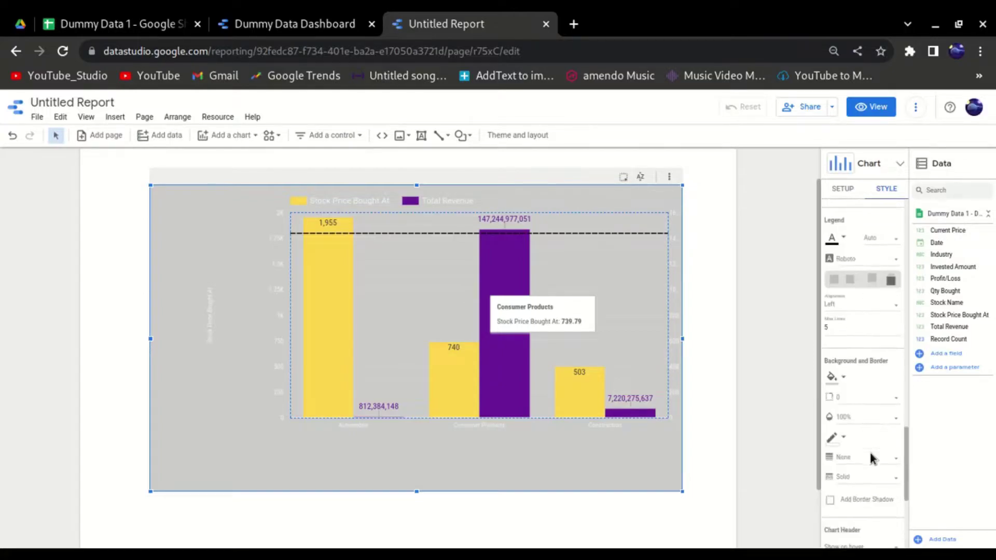
scroll(840, 431, "down", 1)
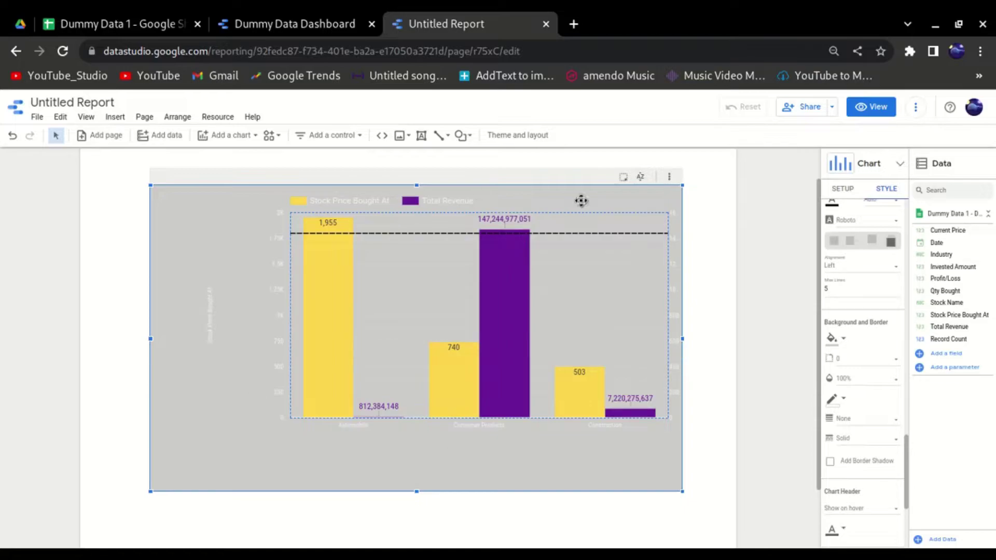
Add a border shadow to the bar chart
left_click(729, 514)
left_click(665, 456)
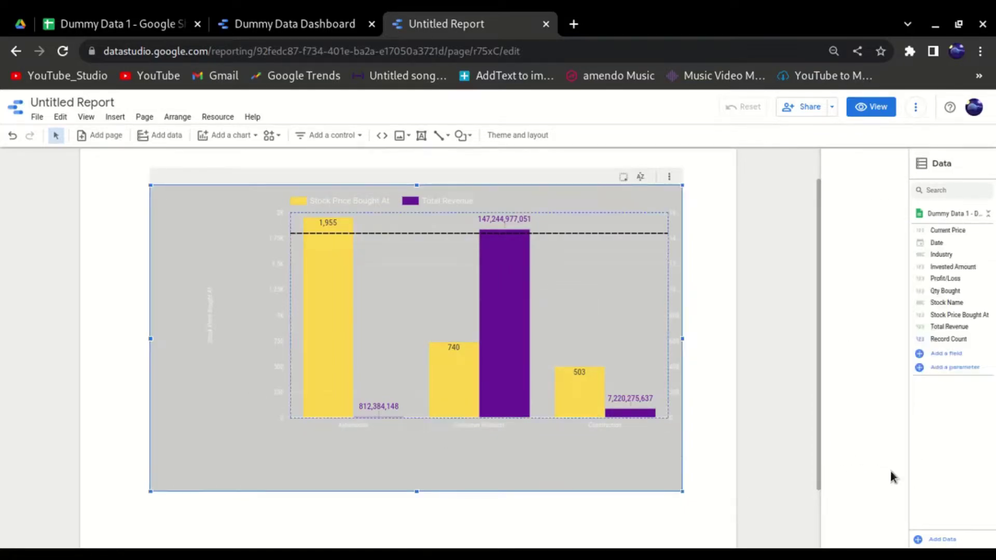
left_click(887, 189)
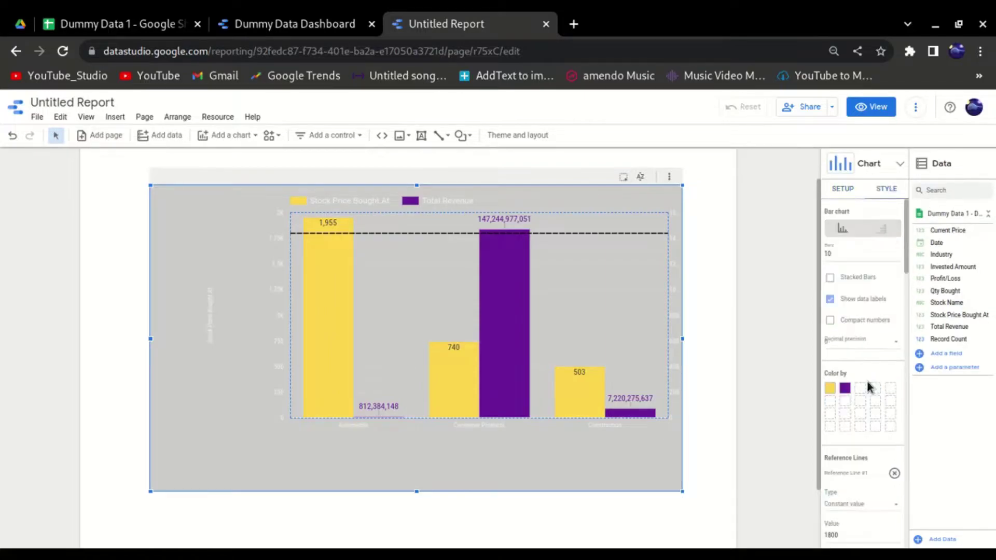
scroll(869, 387, "down", 10)
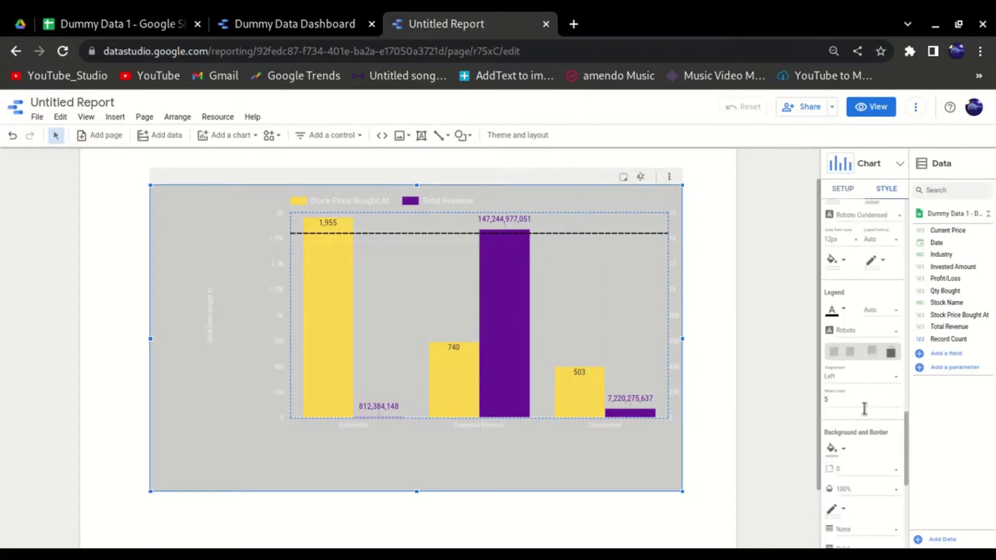
scroll(840, 438, "down", 2)
left_click(830, 457)
scroll(831, 457, "down", 3)
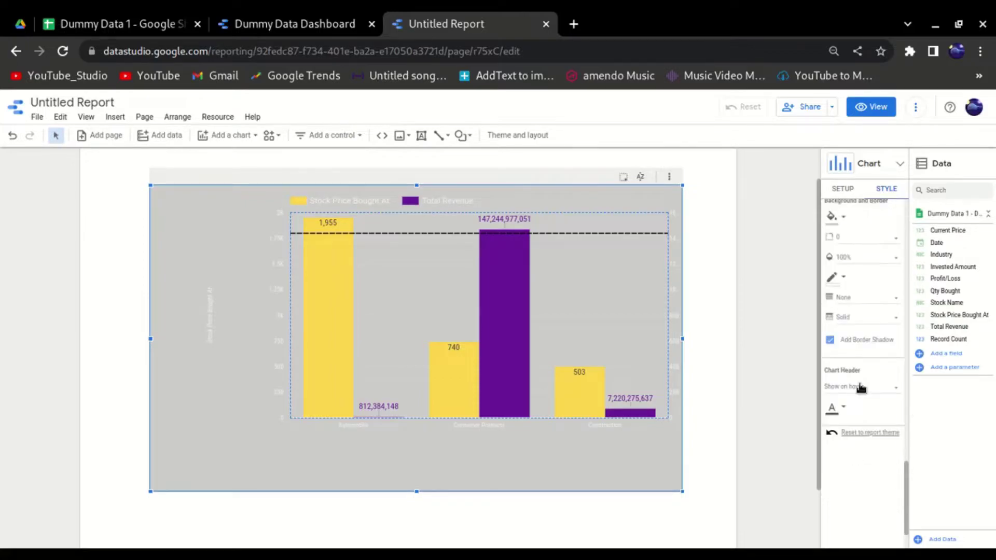
Review the bar chart's setup options, from data source, dimension and metrics to sort, date range, filter and chart interactions
scroll(858, 403, "up", 10)
scroll(869, 303, "up", 1)
scroll(871, 295, "up", 5)
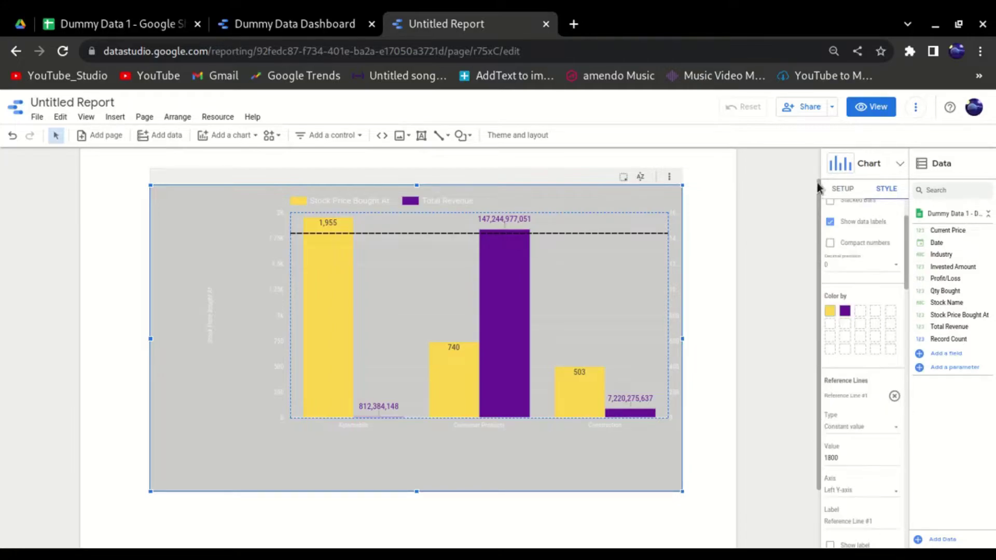
left_click(844, 191)
scroll(848, 206, "up", 2)
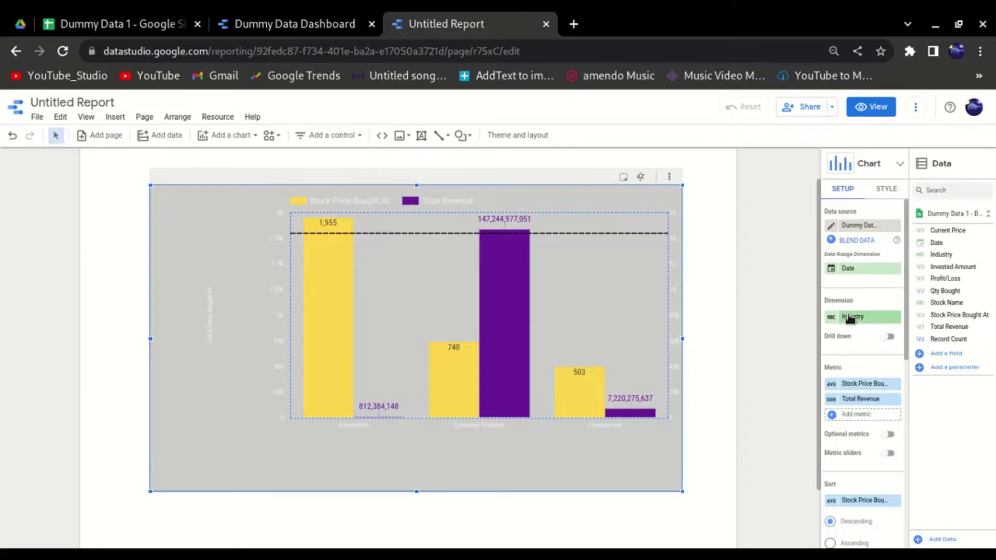
scroll(851, 400, "down", 2)
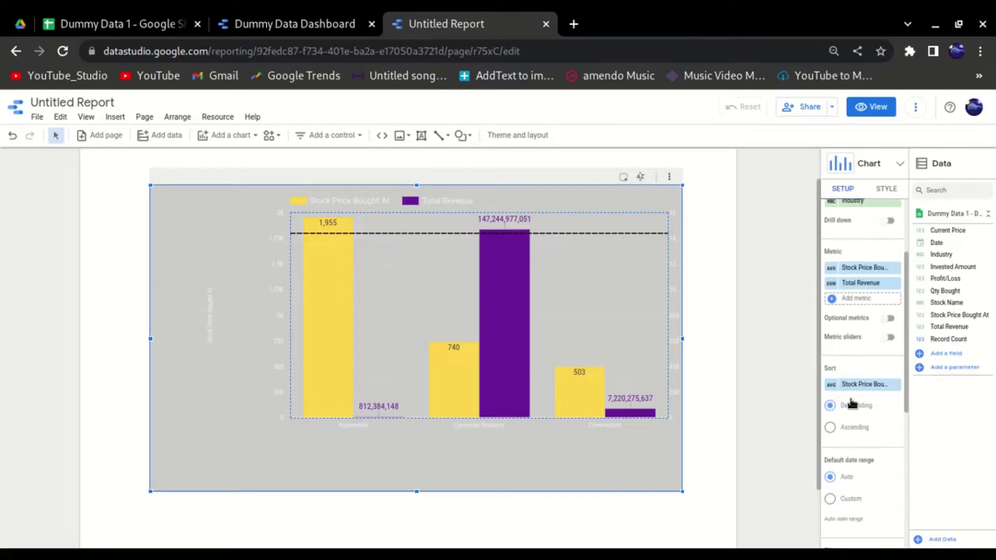
scroll(852, 403, "down", 2)
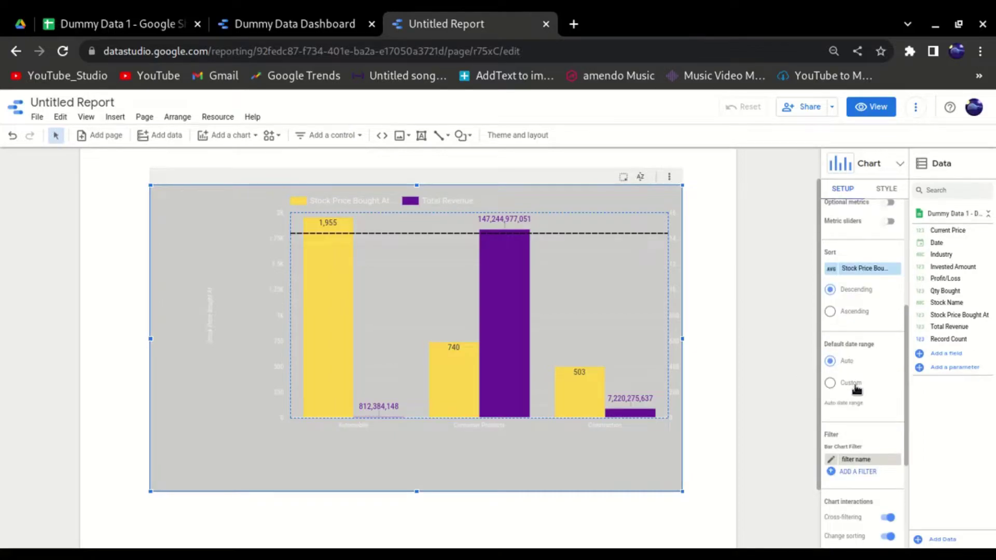
scroll(861, 399, "down", 2)
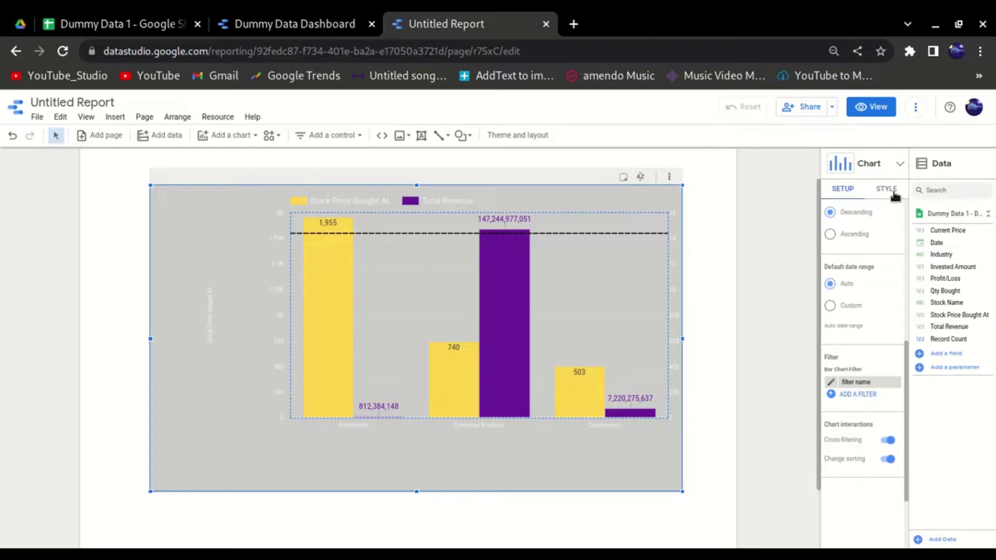
Try the horizontal bar orientation and hidden data labels, and return the chart to vertical bars with data labels shown
left_click(888, 189)
scroll(853, 338, "up", 5)
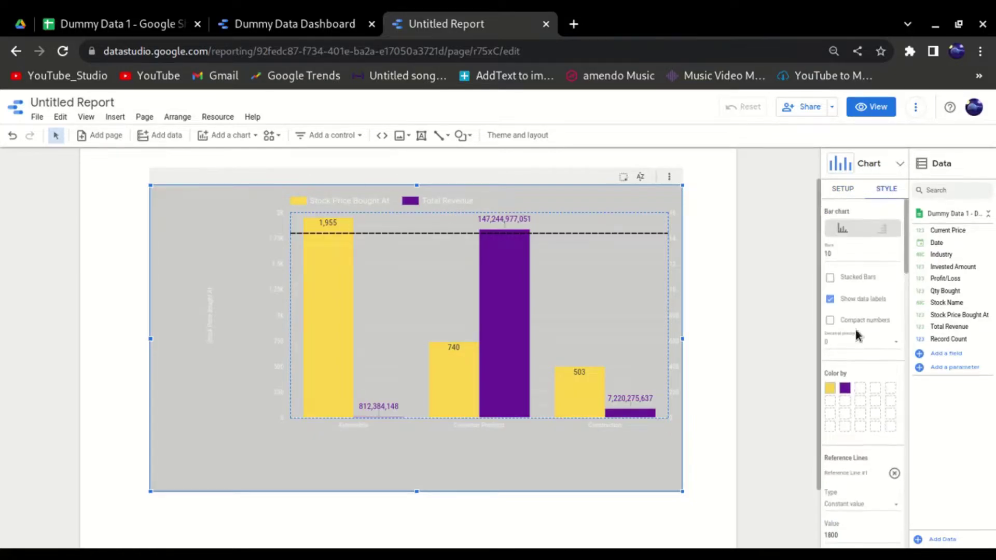
left_click(883, 230)
left_click(846, 232)
left_click(884, 230)
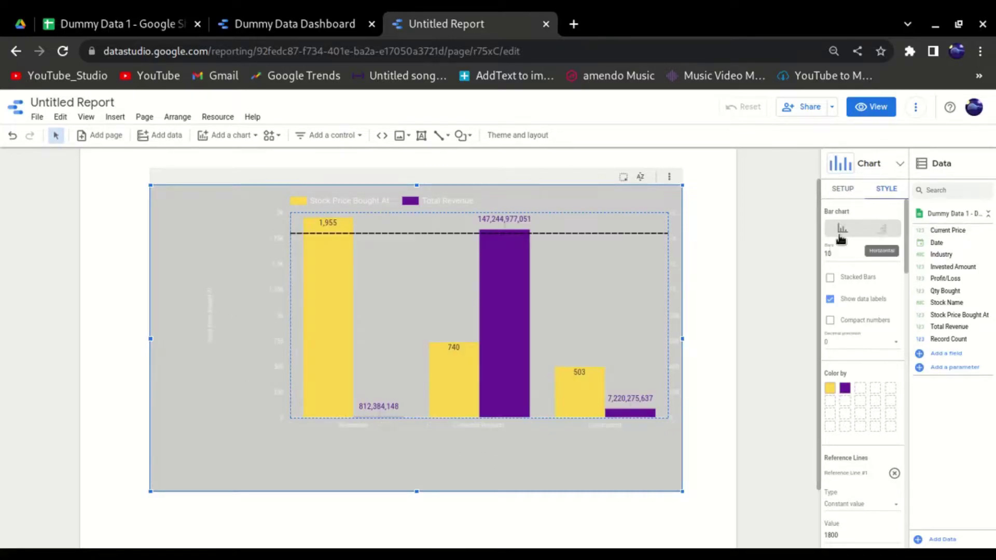
left_click(842, 232)
left_click(830, 300)
left_click(830, 299)
Try hiding the bar chart's axes and show them again
scroll(835, 399, "down", 2)
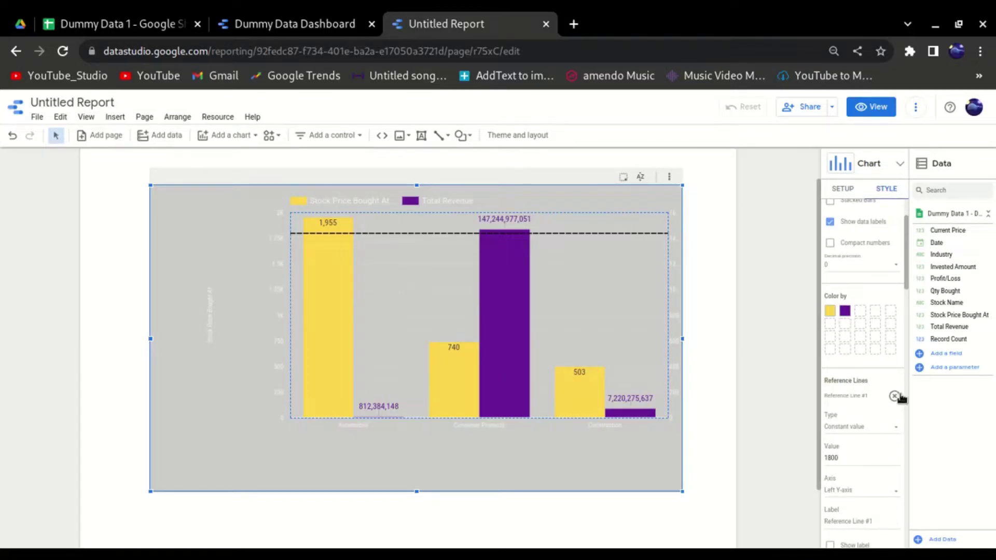
scroll(851, 312, "down", 3)
scroll(876, 316, "down", 2)
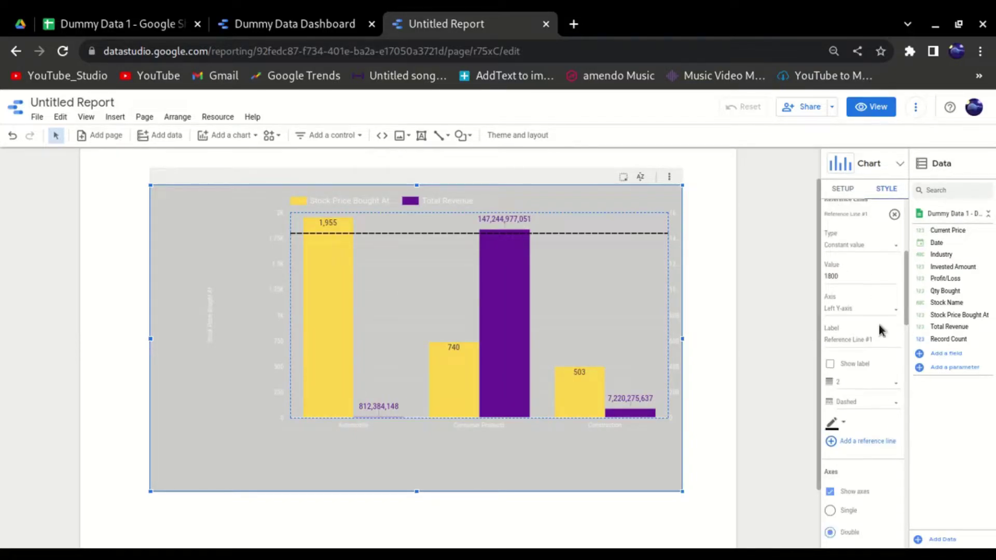
scroll(872, 395, "down", 1)
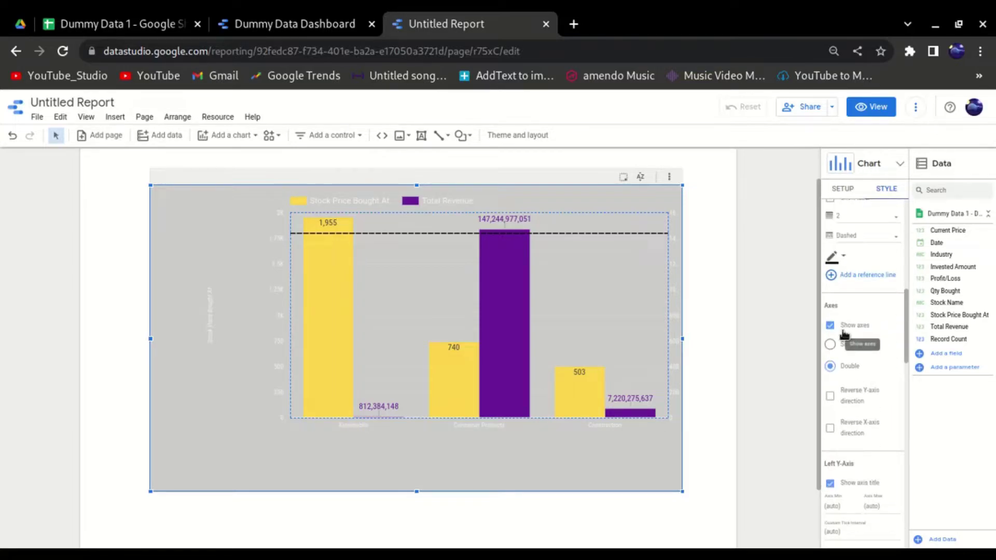
left_click(830, 325)
left_click(830, 326)
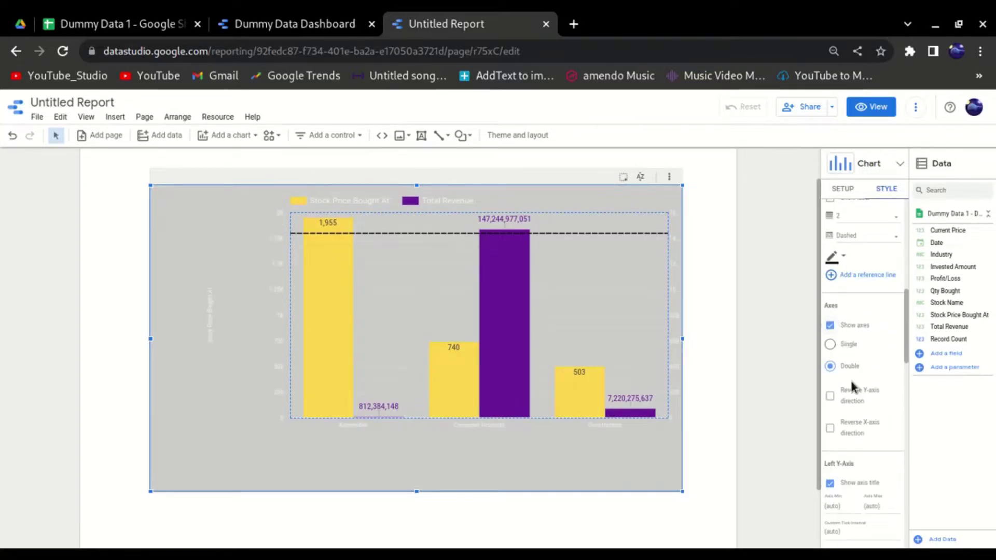
Review the bar chart's remaining axis, grid, background, border and header style options, and return to its setup options
scroll(859, 405, "down", 6)
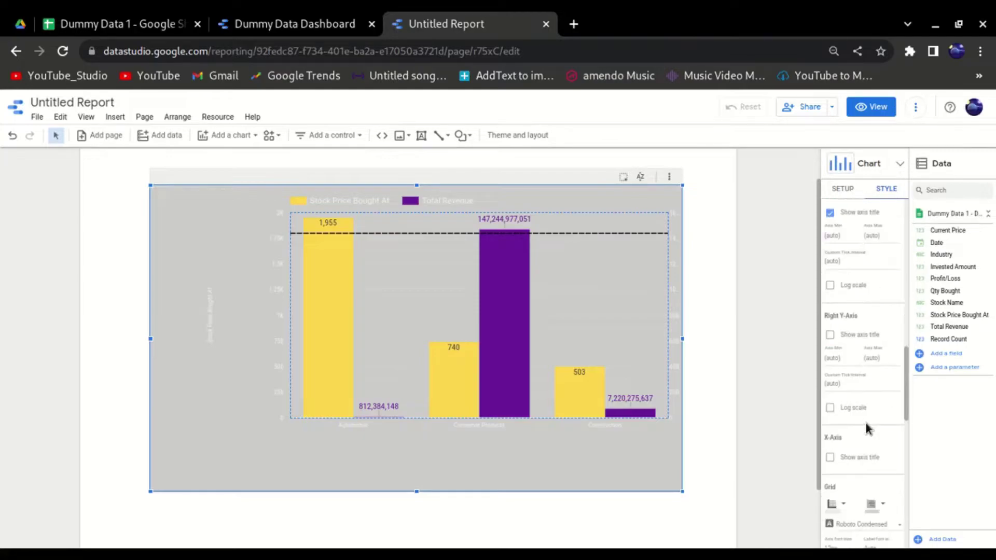
scroll(865, 428, "down", 5)
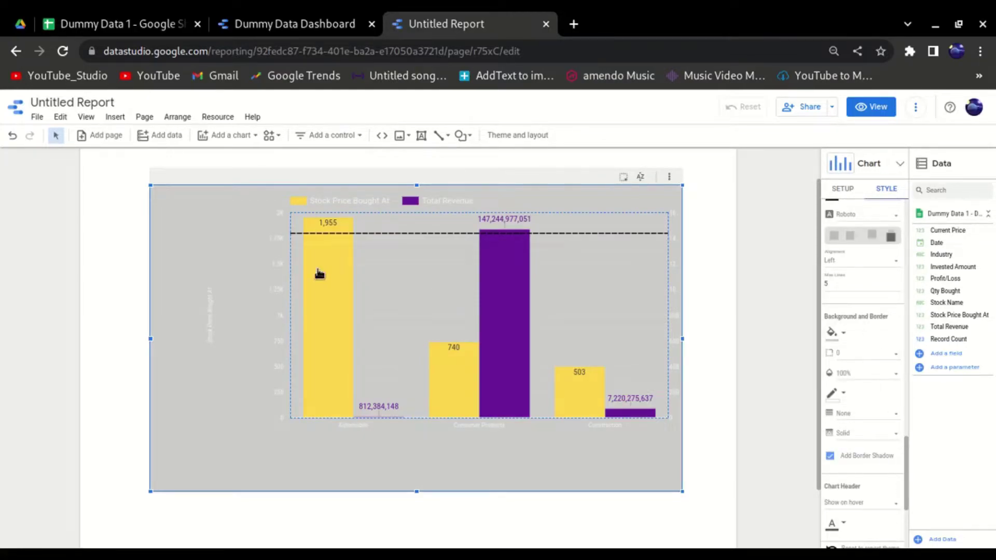
mouse_move(531, 392)
scroll(880, 387, "up", 1)
scroll(861, 311, "up", 5)
scroll(847, 196, "down", 10)
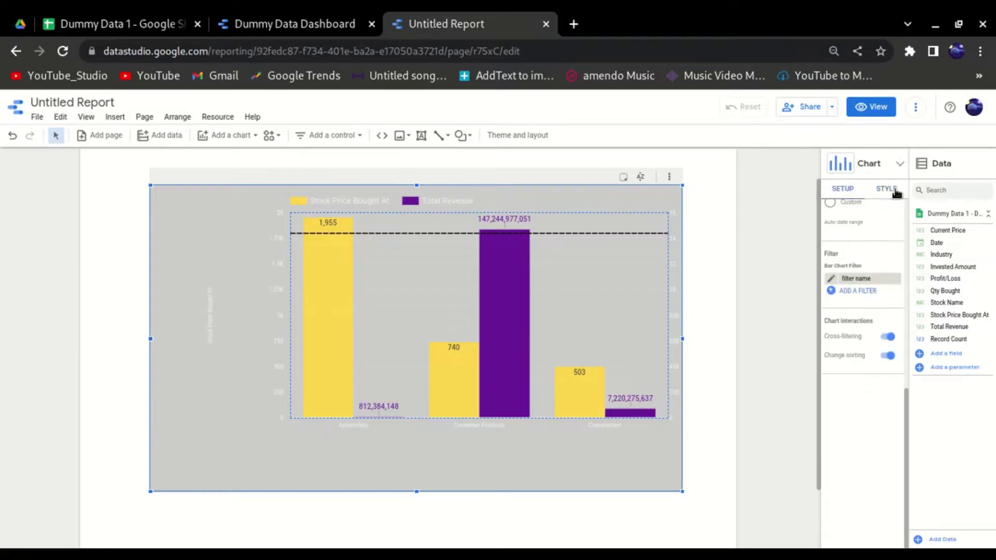
left_click(849, 191)
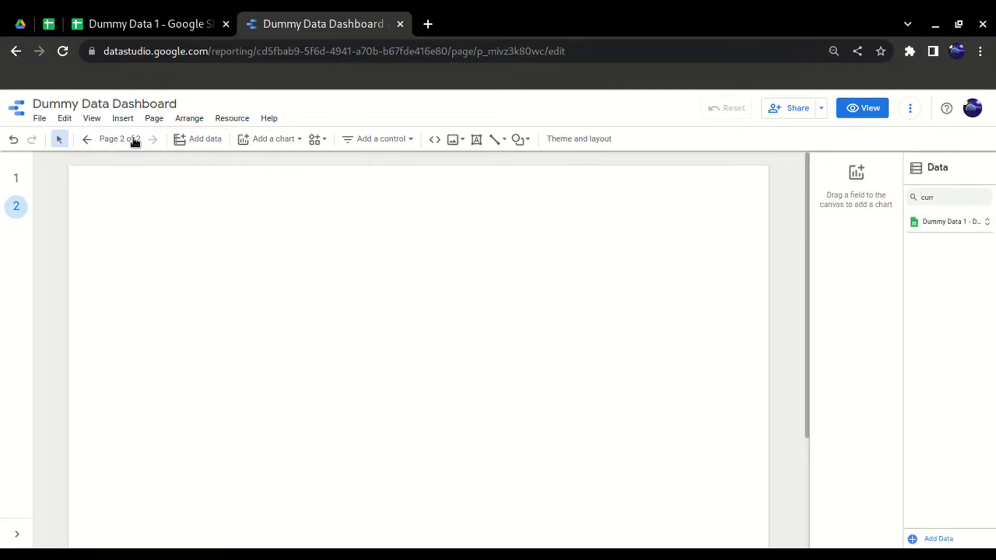
Insert a wide combo chart in the upper half of the blank second page of Dummy Data Dashboard
left_click(122, 119)
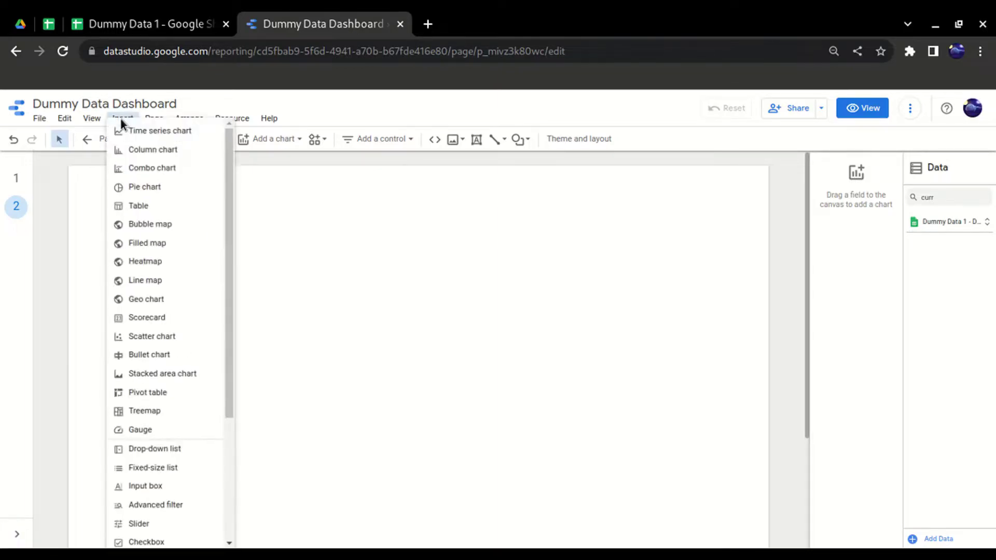
left_click(144, 175)
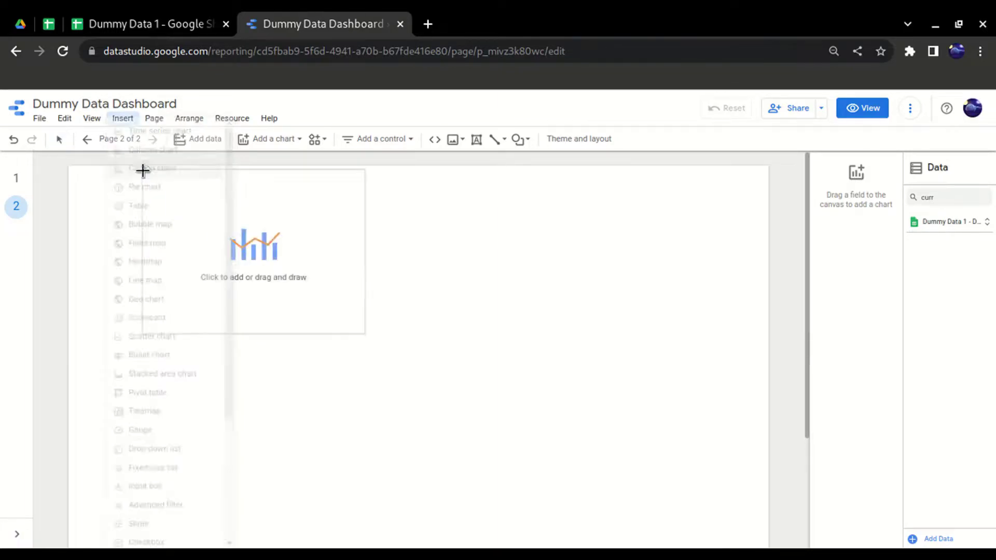
left_click(149, 236)
left_click_drag(383, 412, 674, 418)
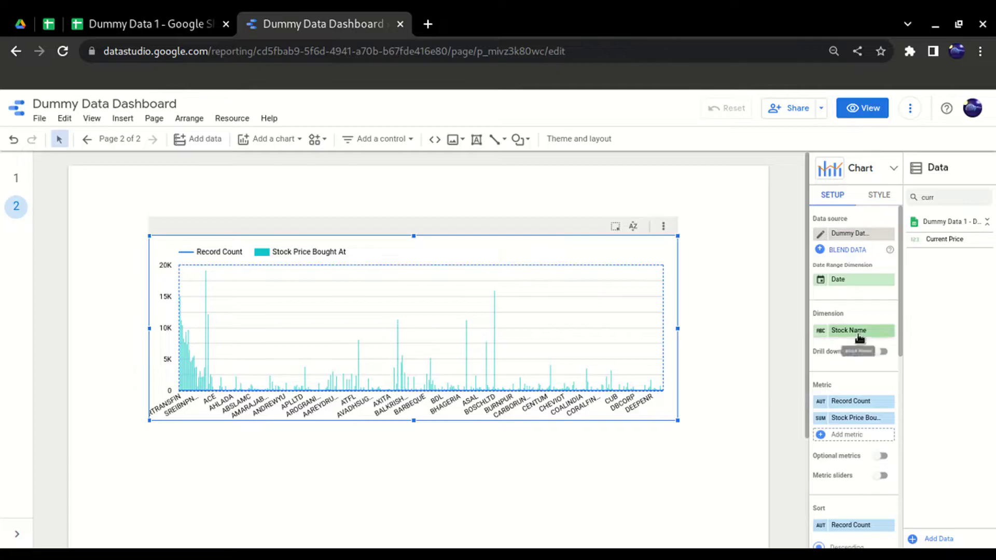
Set the combo chart's dimension to Industry and replace the Record Count metric with Current Price
double_click(946, 197)
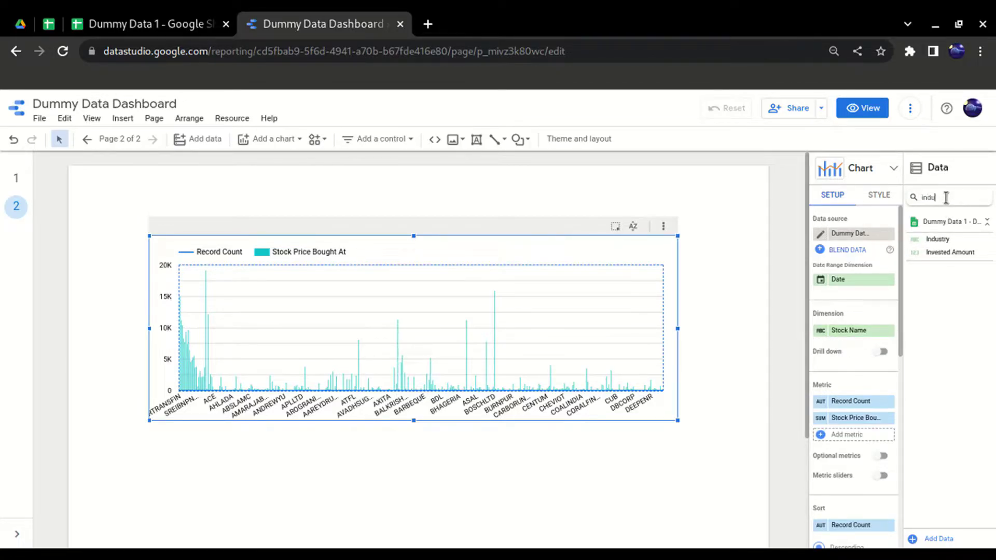
left_click_drag(939, 239, 854, 333)
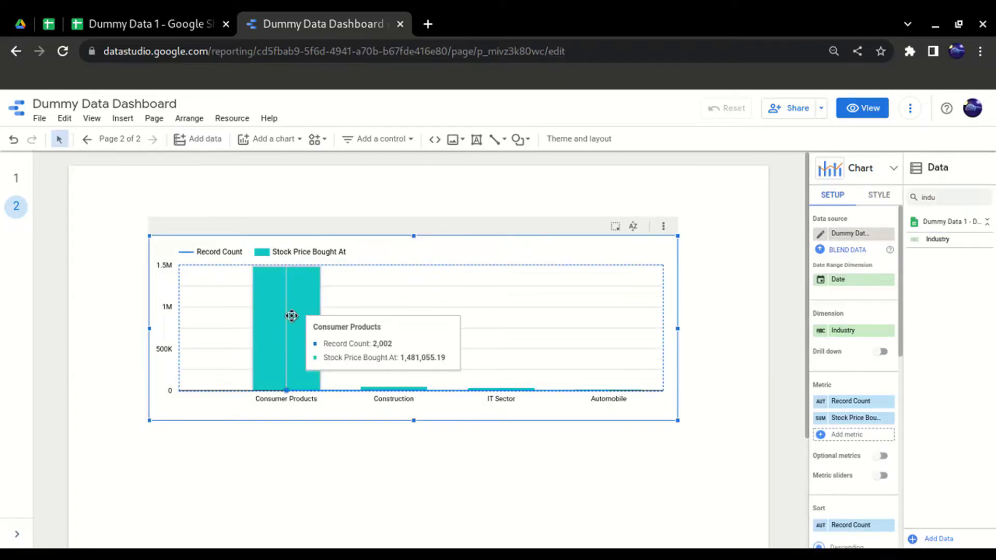
left_click(889, 401)
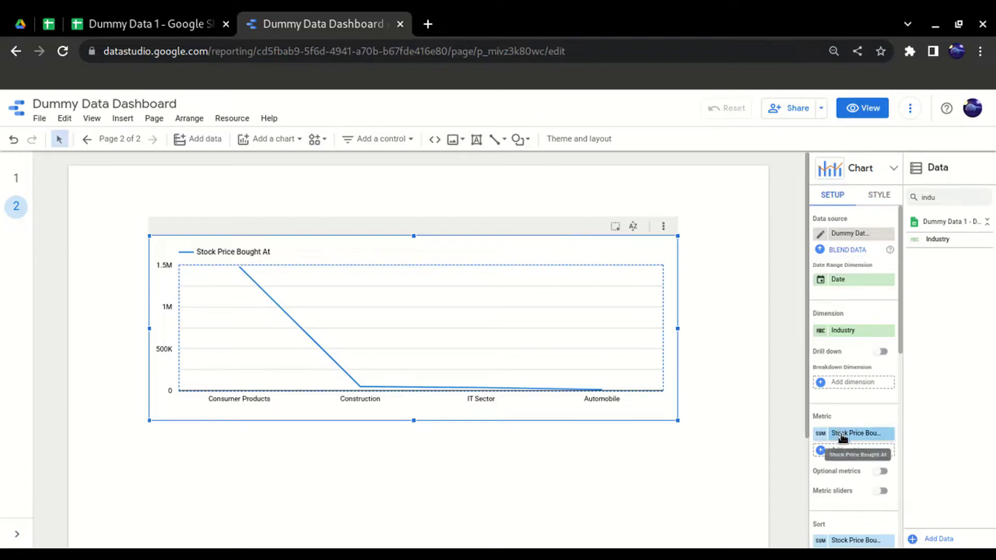
double_click(933, 197)
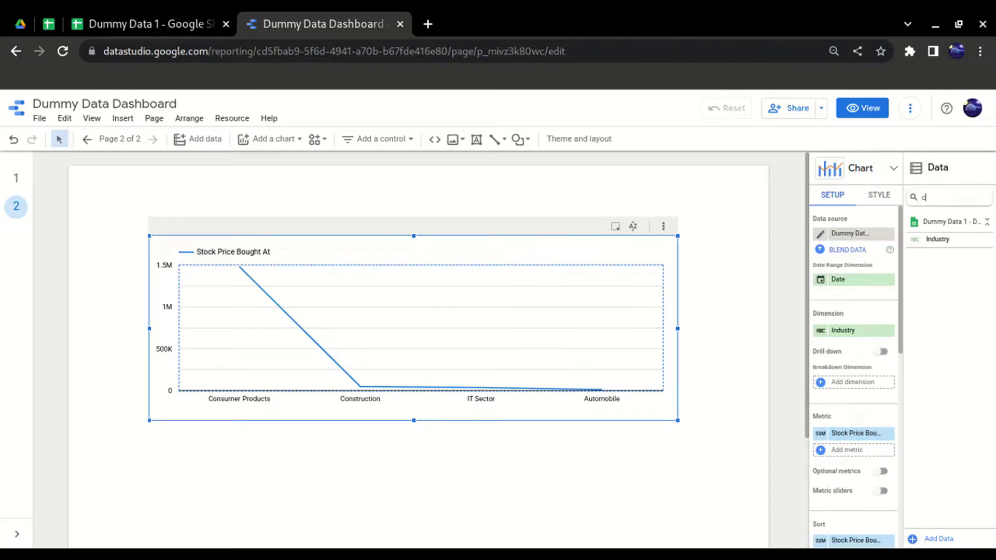
left_click_drag(964, 242, 875, 455)
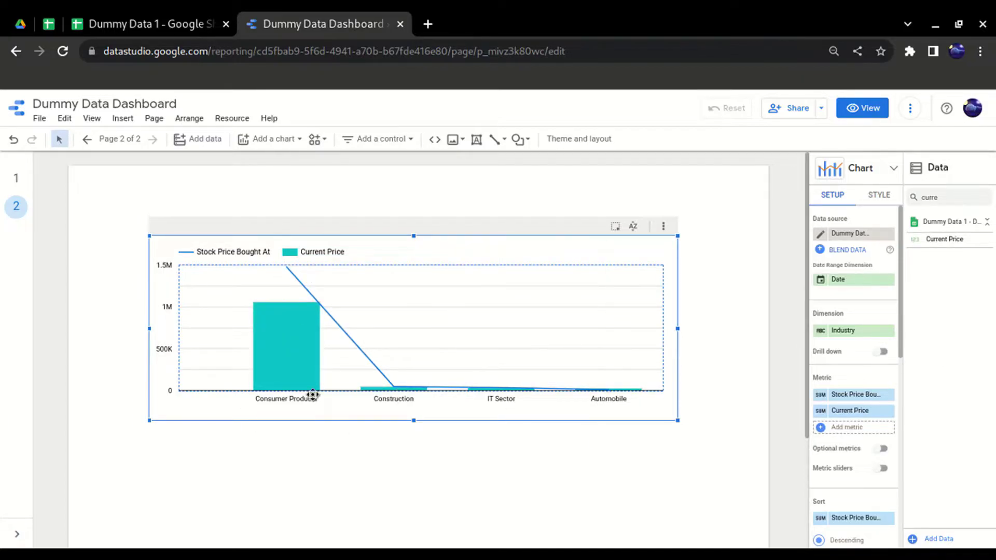
Turn on data labels for series #1, the Stock Price Bought At line
mouse_move(290, 329)
left_click(880, 196)
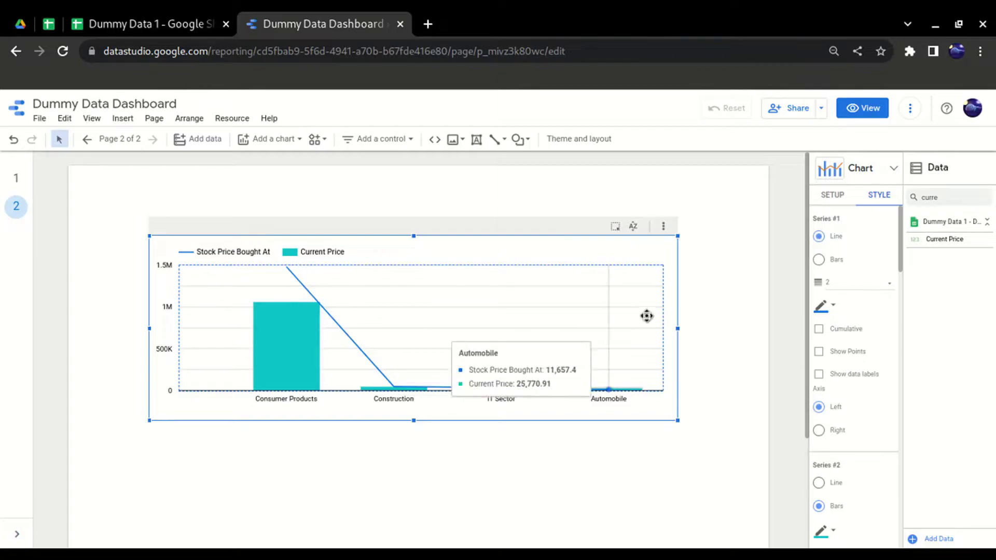
scroll(730, 318, "down", 1)
scroll(830, 383, "down", 3)
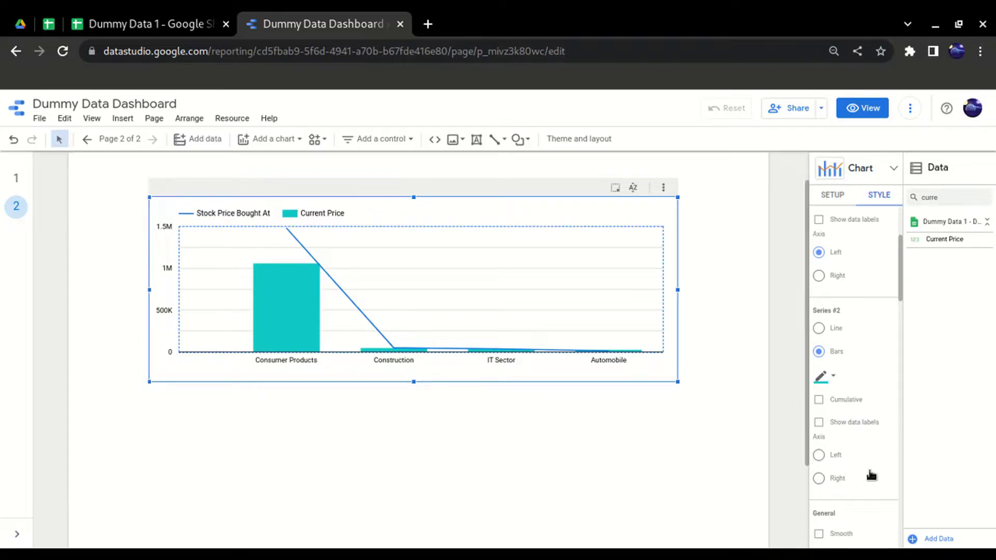
scroll(851, 387, "up", 3)
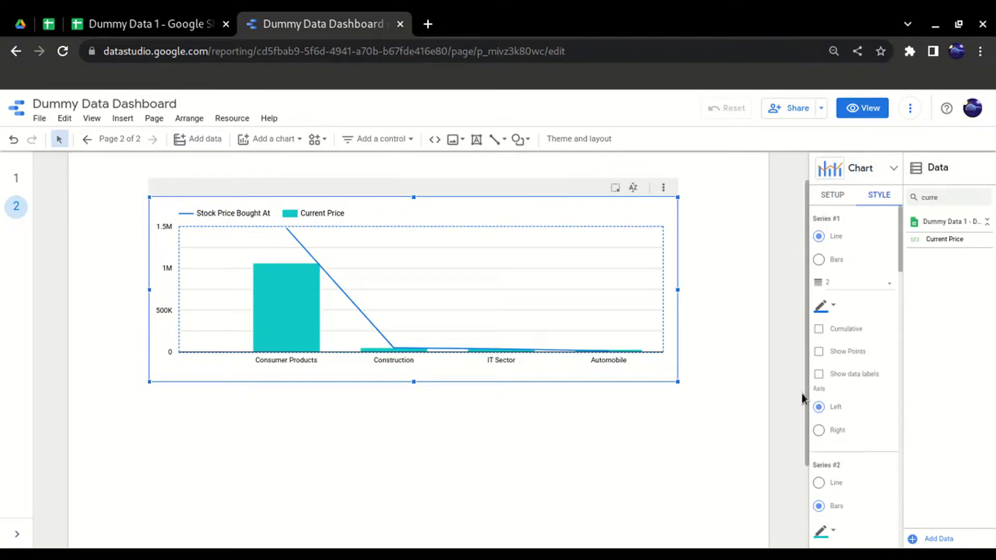
left_click(819, 375)
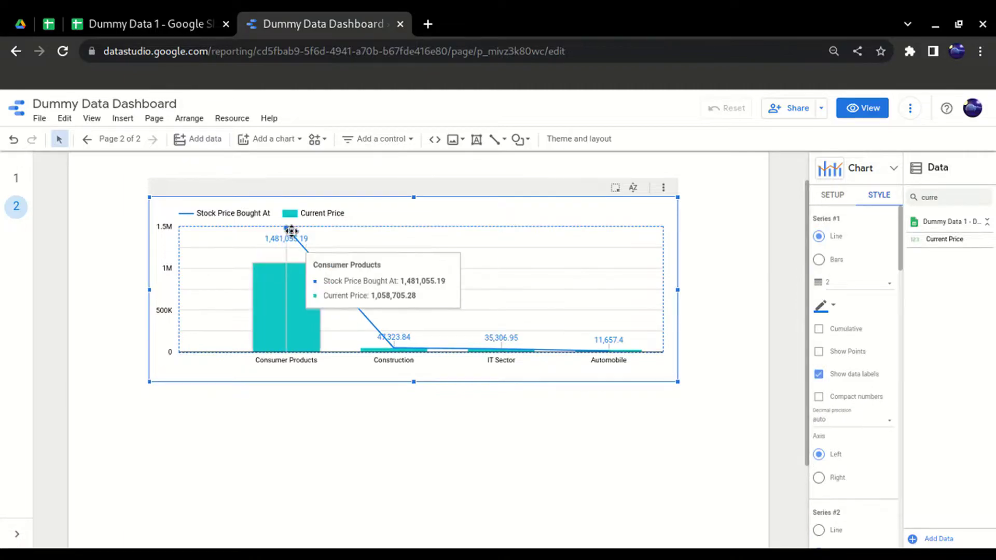
Try series #1 as bars and series #2 as a line, and return them to line and bars respectively
left_click(818, 260)
left_click(818, 236)
left_click(818, 260)
left_click(819, 236)
scroll(856, 405, "down", 4)
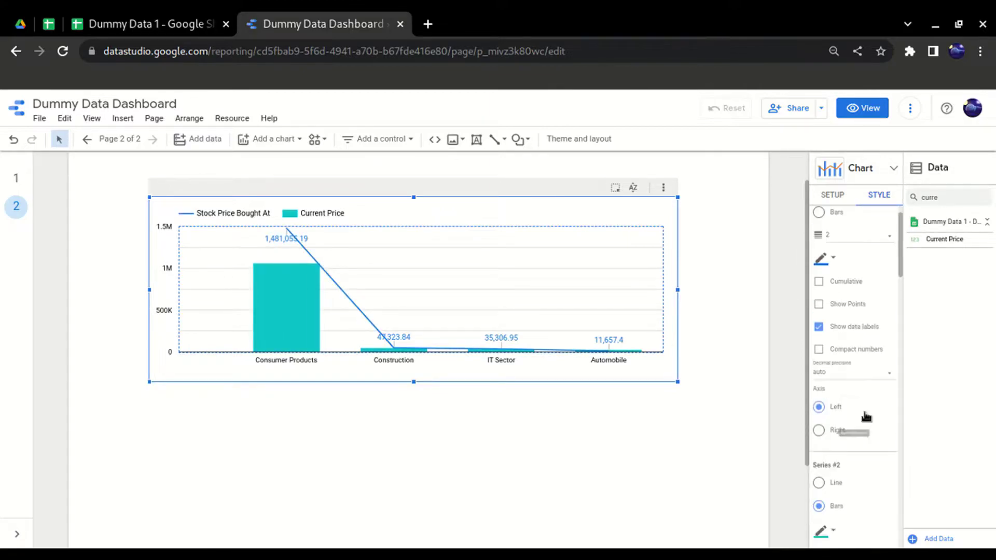
left_click(818, 337)
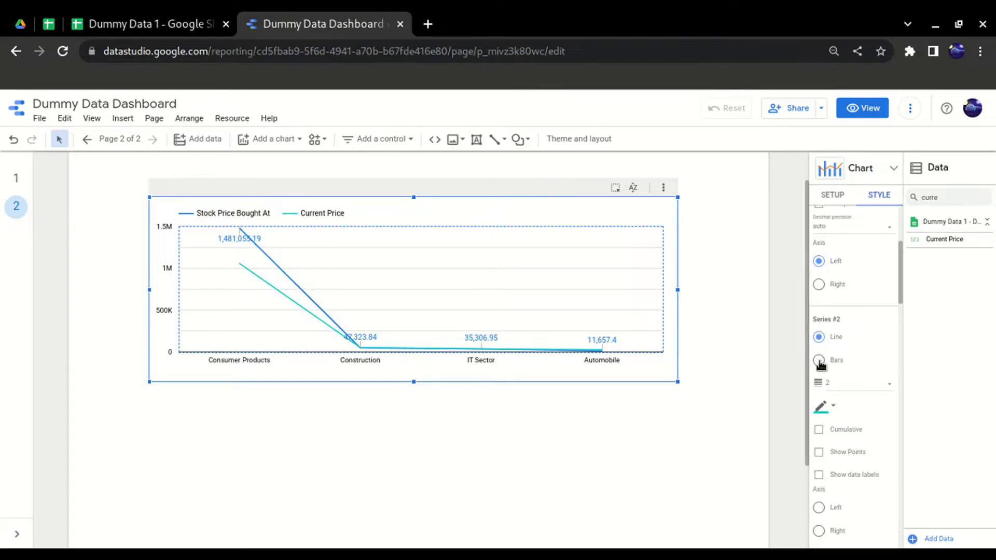
left_click(819, 360)
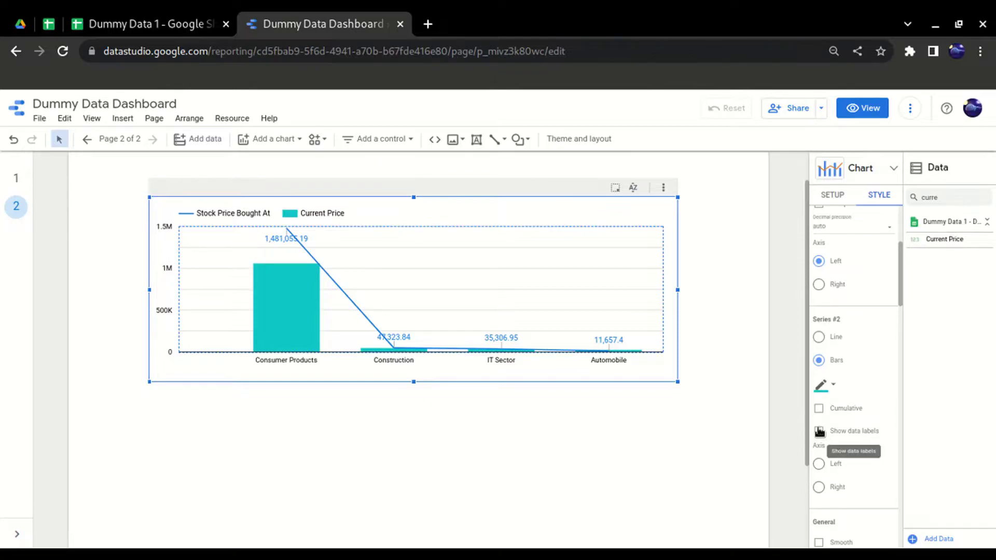
Compare the data label and left or right axis options of series #1 and series #2
scroll(841, 384, "up", 4)
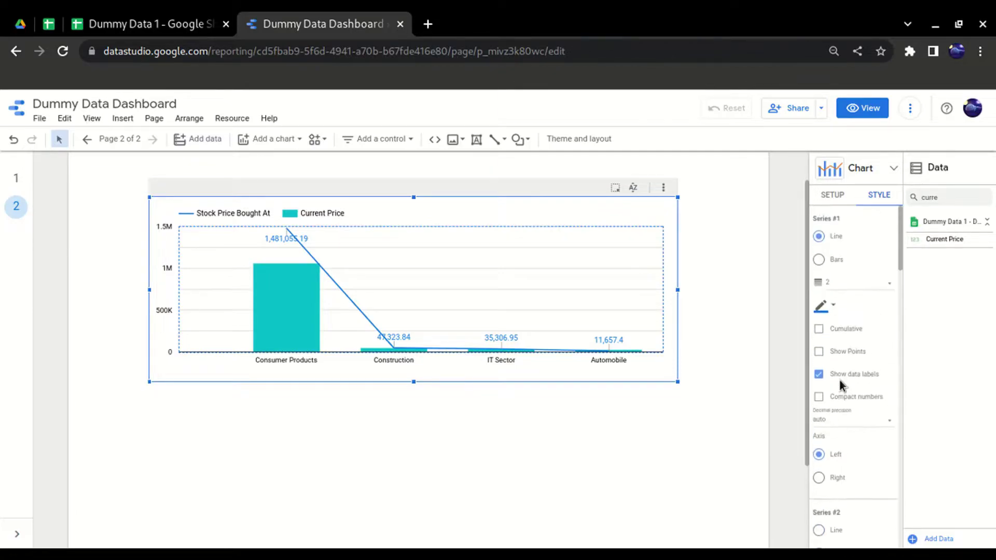
scroll(840, 384, "down", 3)
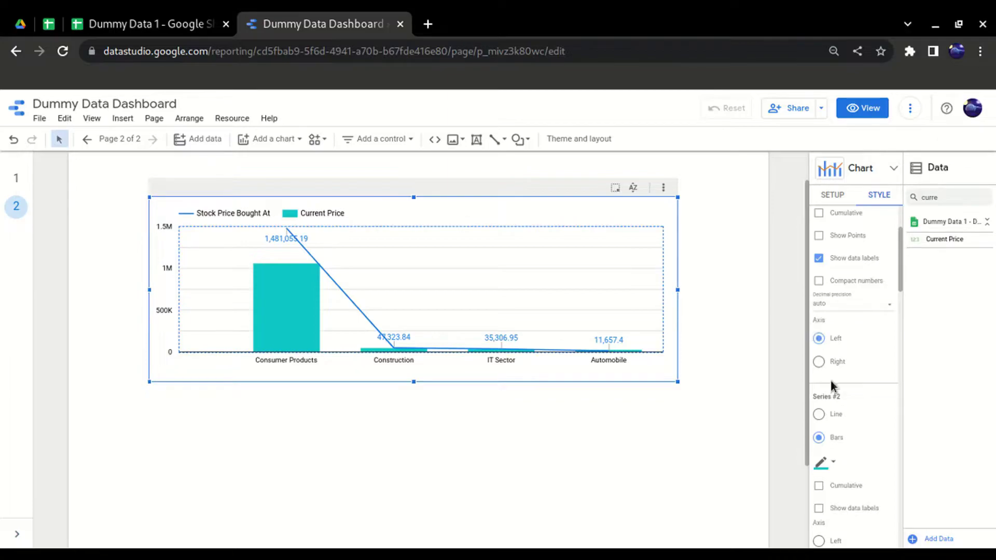
scroll(861, 300, "up", 3)
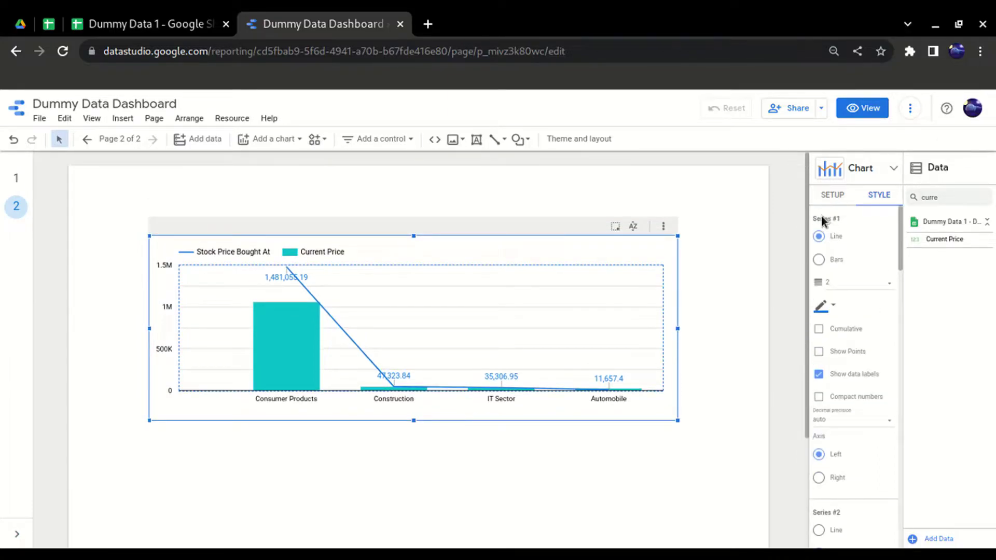
scroll(844, 438, "down", 3)
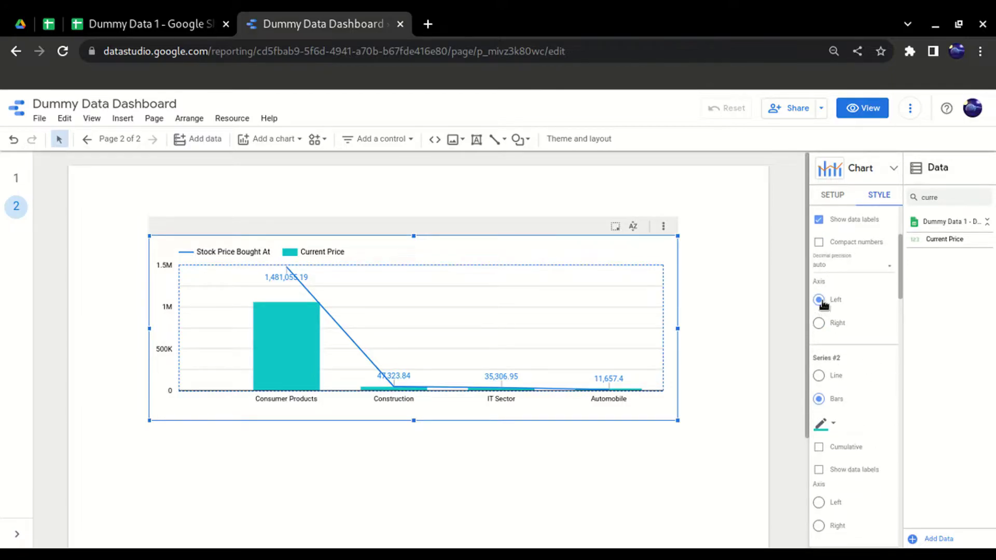
scroll(882, 438, "down", 2)
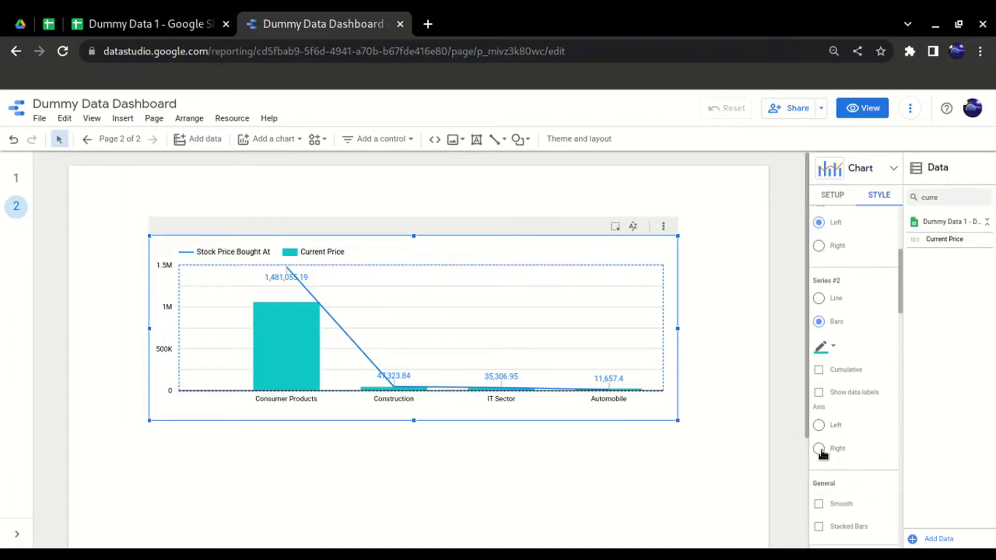
Assign series #2 of the combo chart to the right axis and widen the chart
left_click(820, 449)
left_click_drag(675, 328, 724, 328)
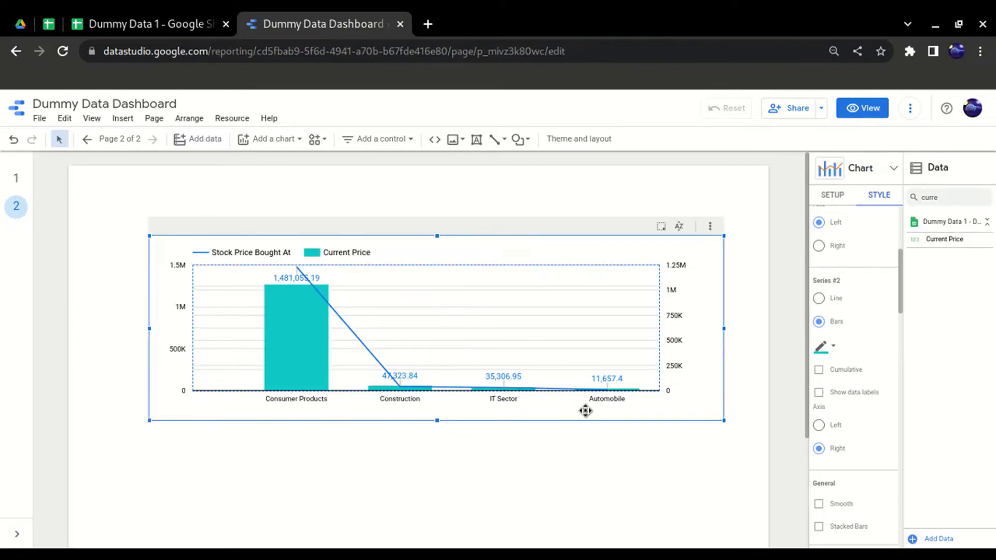
scroll(879, 410, "up", 2)
scroll(877, 394, "down", 5)
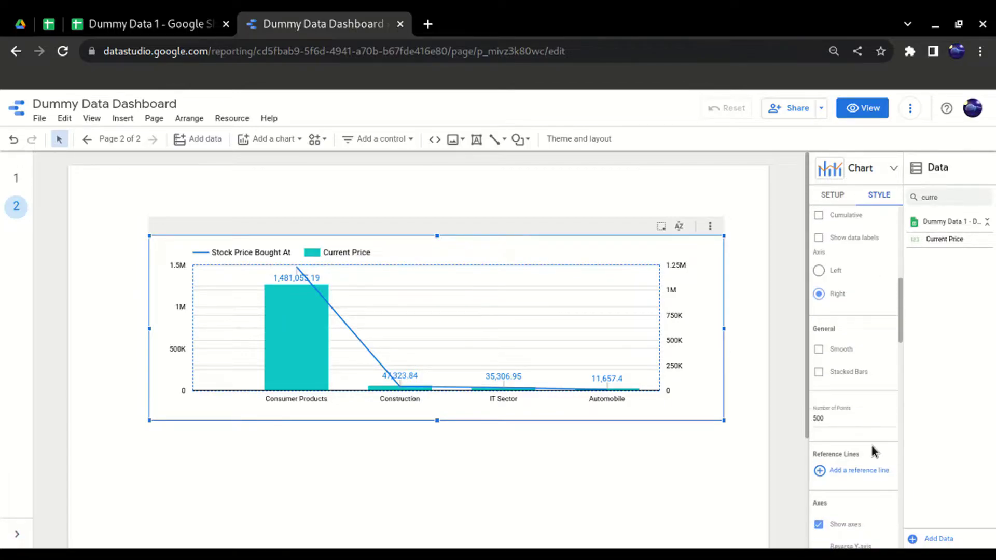
left_click(121, 119)
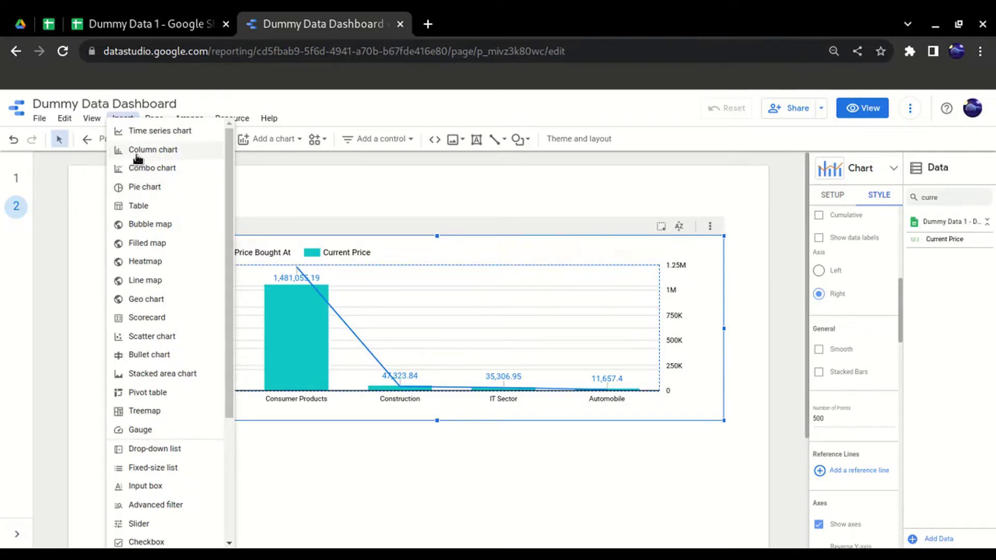
left_click(763, 209)
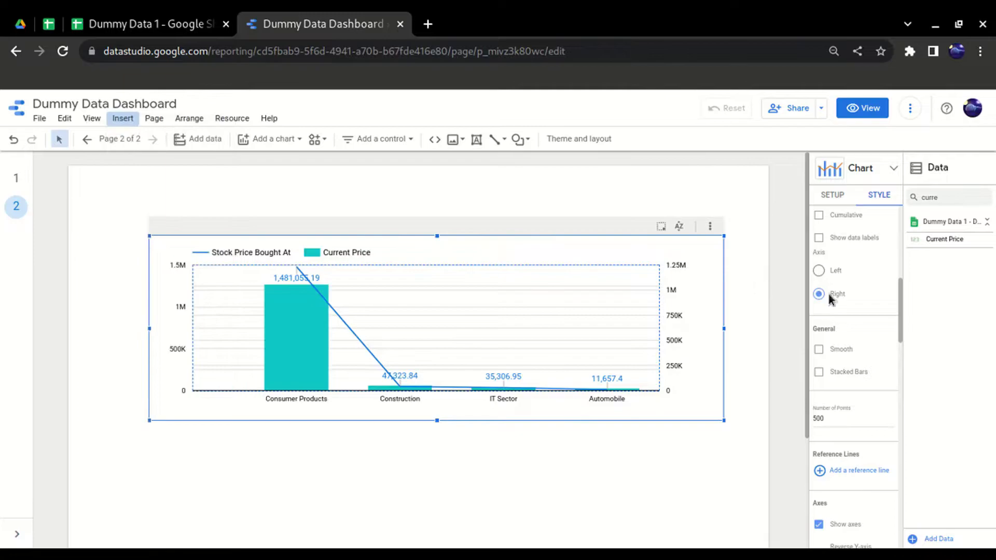
scroll(856, 334, "up", 4)
scroll(856, 337, "up", 3)
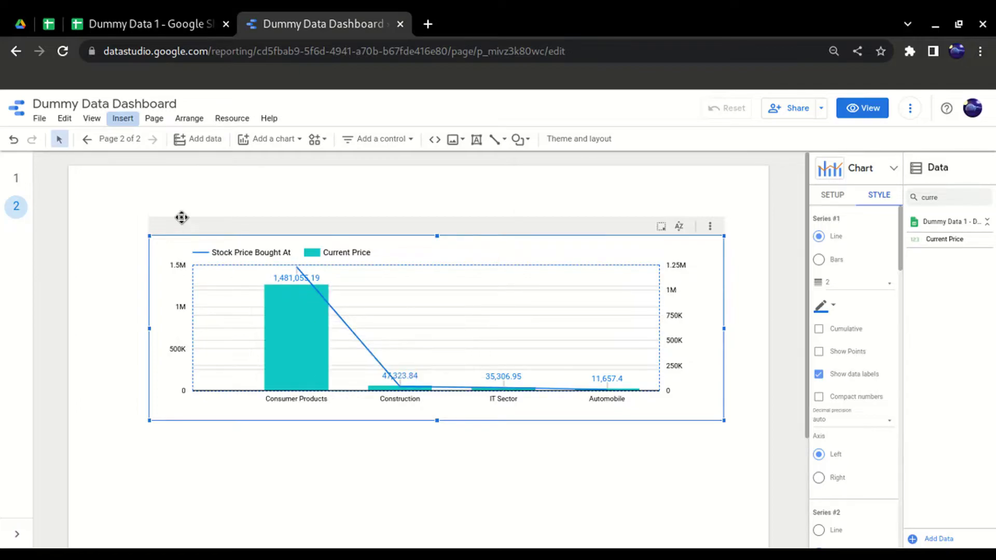
Try Profit/Loss as a third metric in the combo chart, and remove that metric
mouse_move(282, 312)
left_click(845, 200)
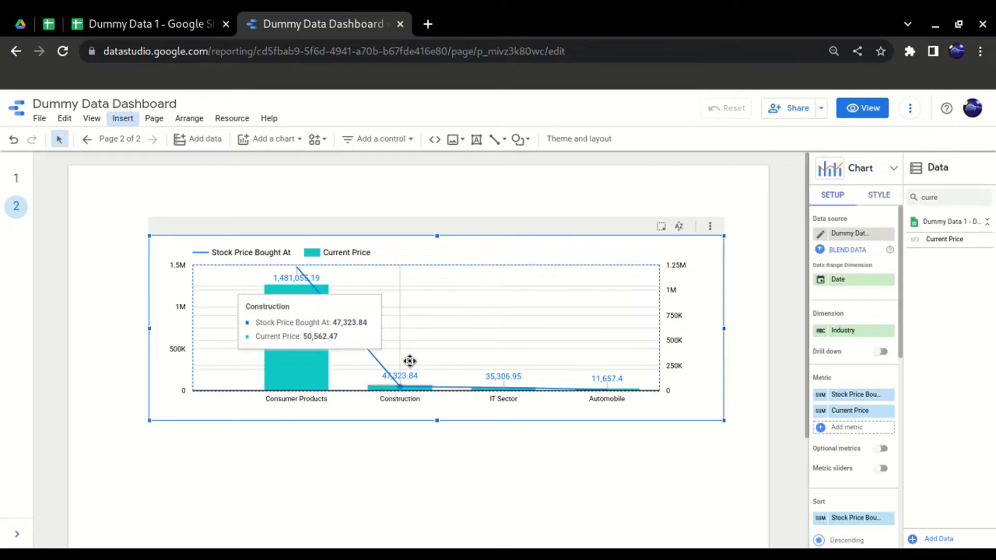
left_click(819, 429)
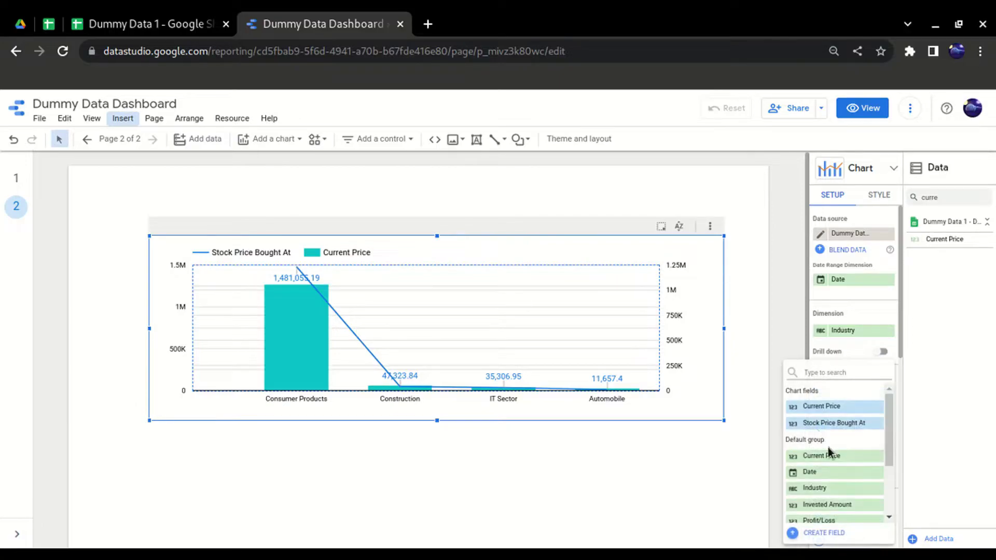
scroll(842, 461, "down", 1)
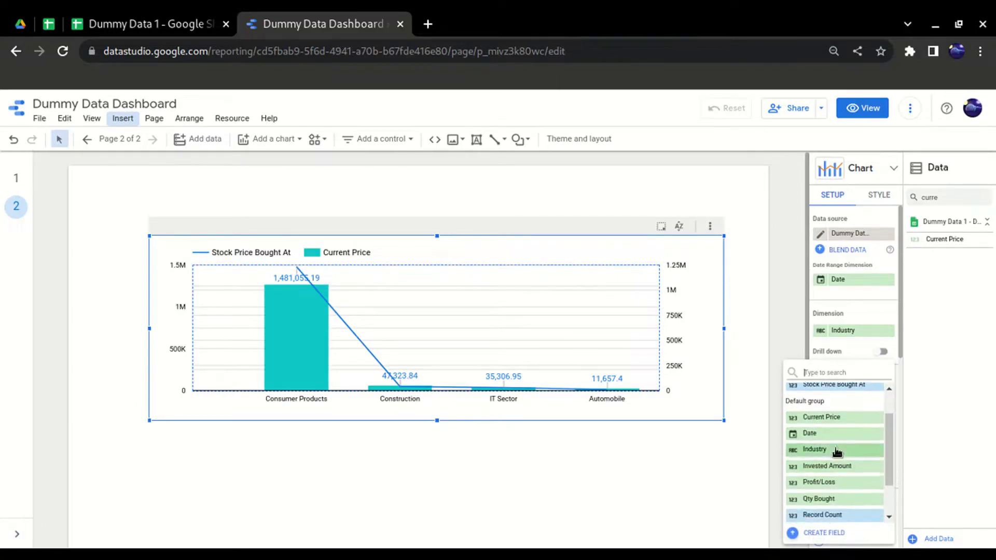
left_click(842, 485)
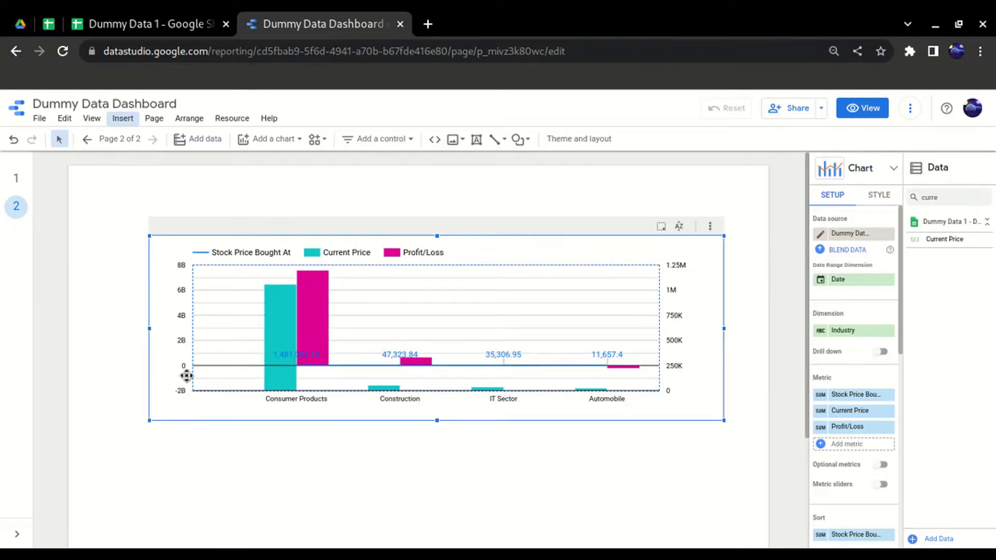
left_click(888, 427)
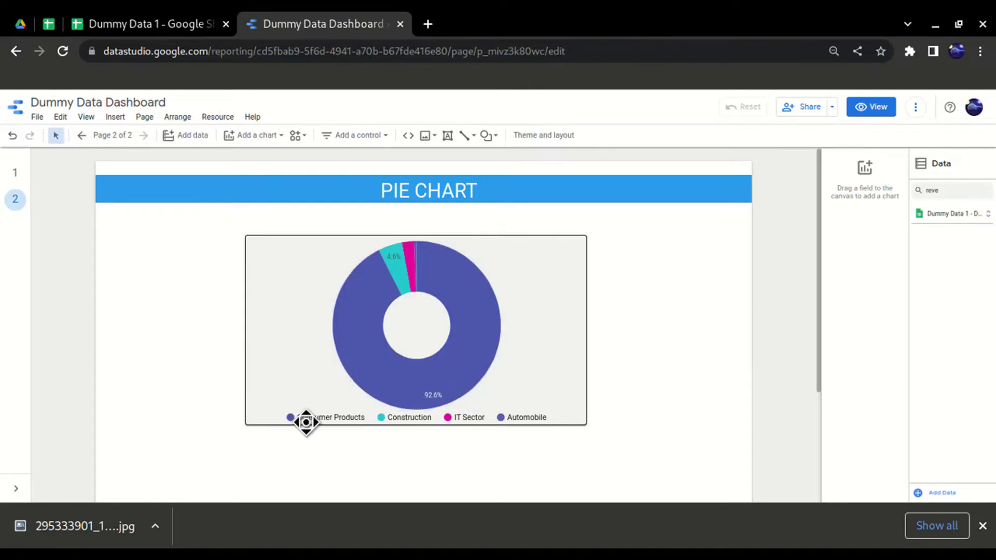
Insert a pie chart in the empty area below the donut chart and enlarge it to the donut chart's width
mouse_move(430, 399)
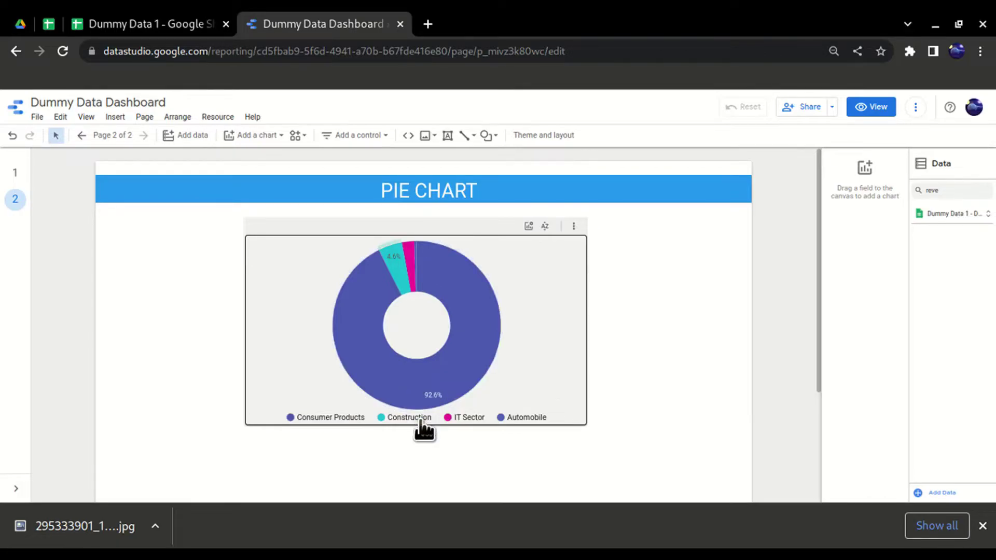
mouse_move(385, 261)
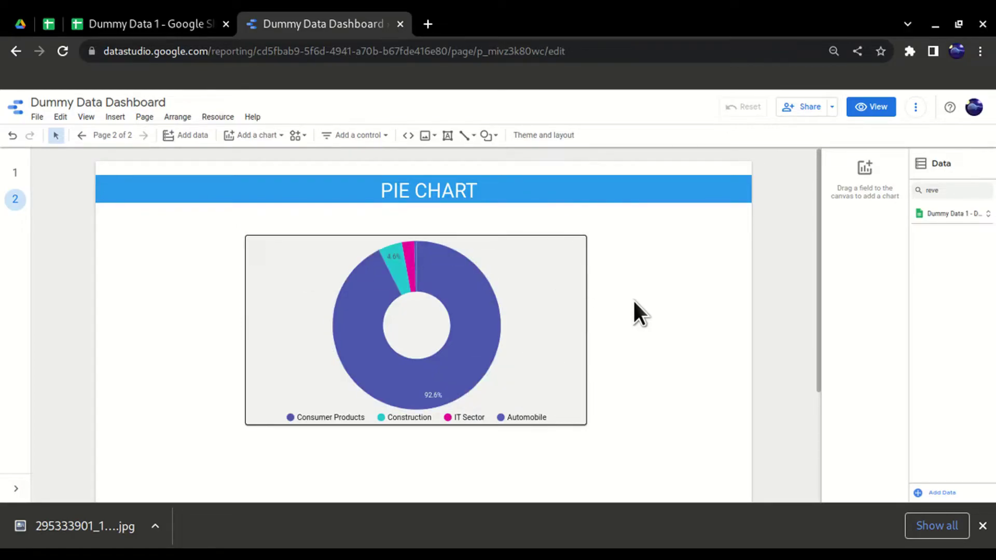
scroll(635, 301, "down", 1)
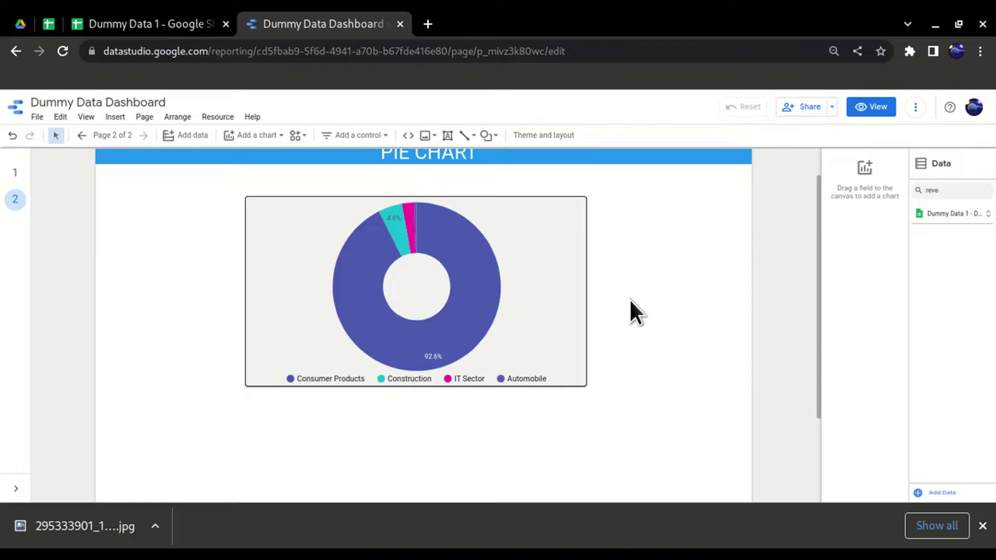
scroll(630, 298, "down", 3)
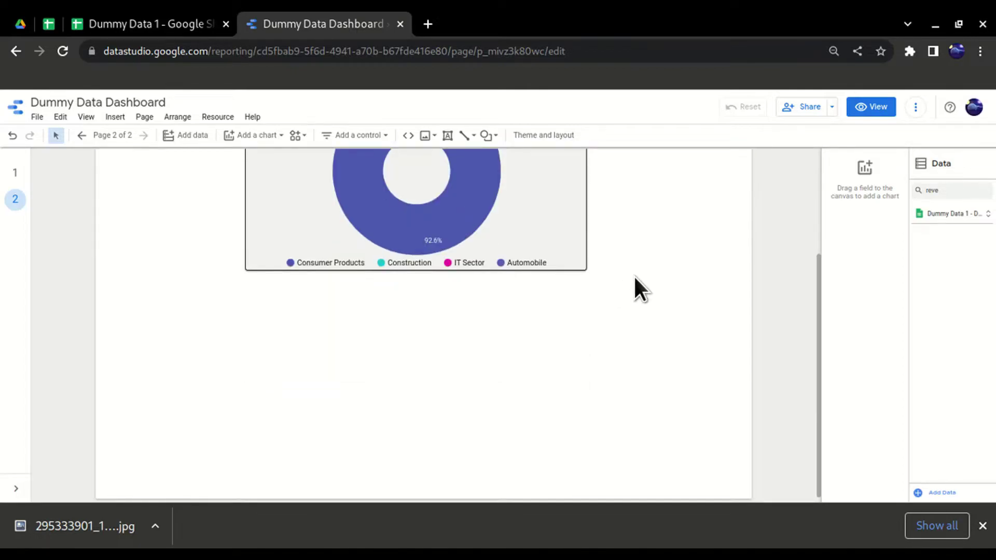
left_click(115, 117)
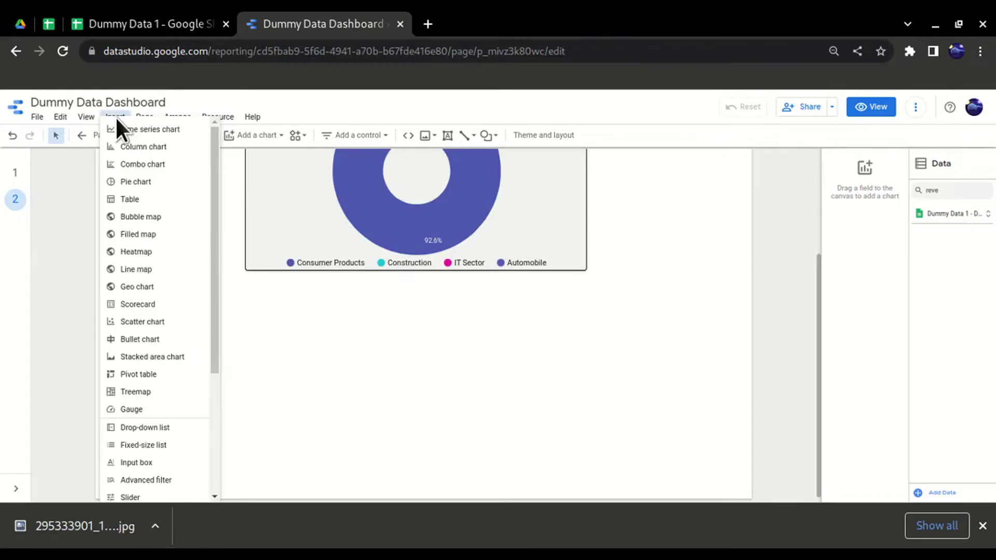
left_click(136, 182)
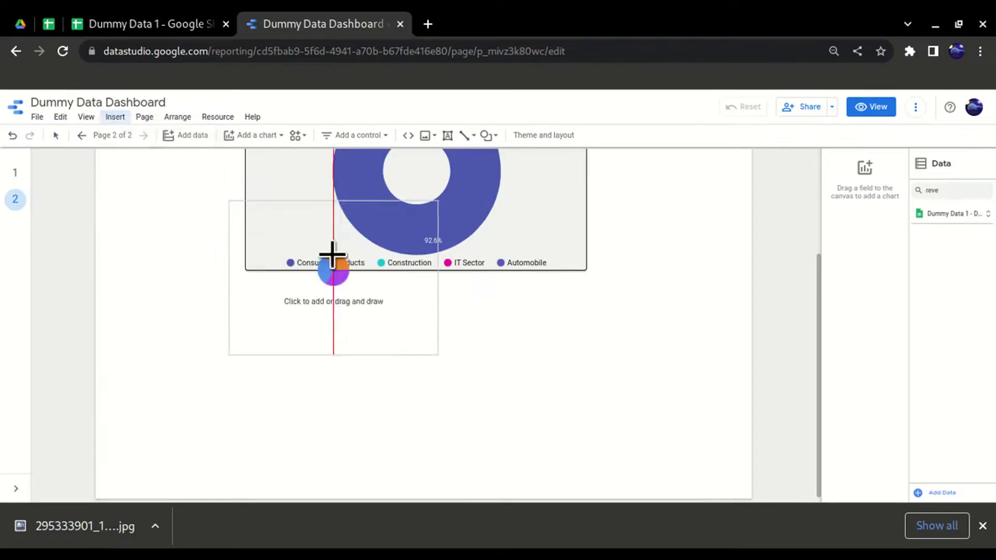
left_click(245, 299)
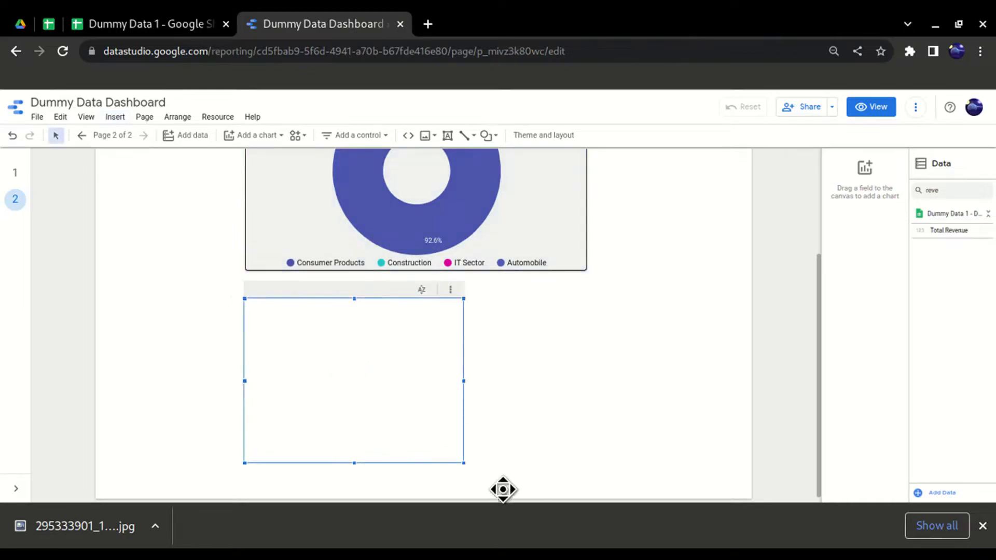
left_click_drag(454, 454, 585, 469)
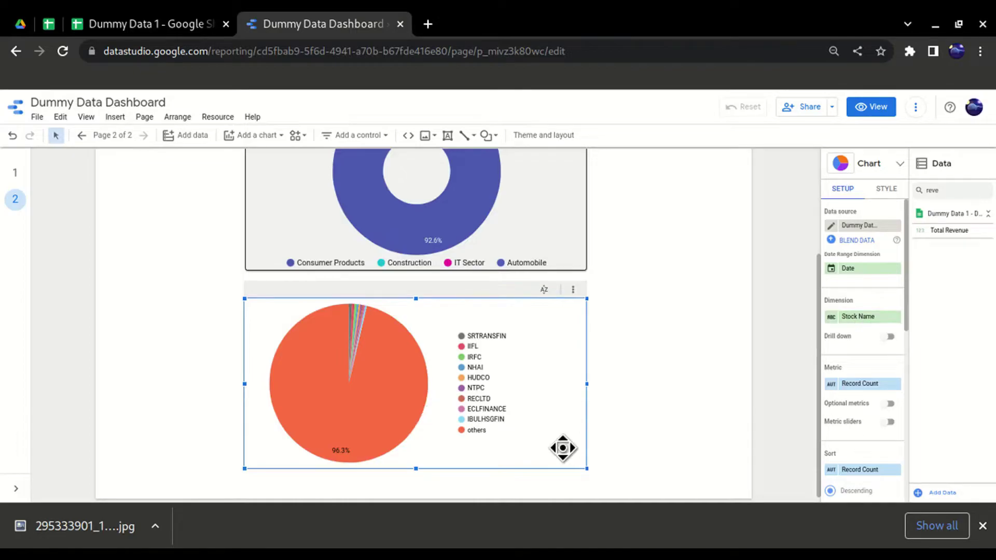
Replace the new pie chart's Stock Name dimension with Industry
scroll(653, 373, "up", 1)
scroll(651, 363, "up", 1)
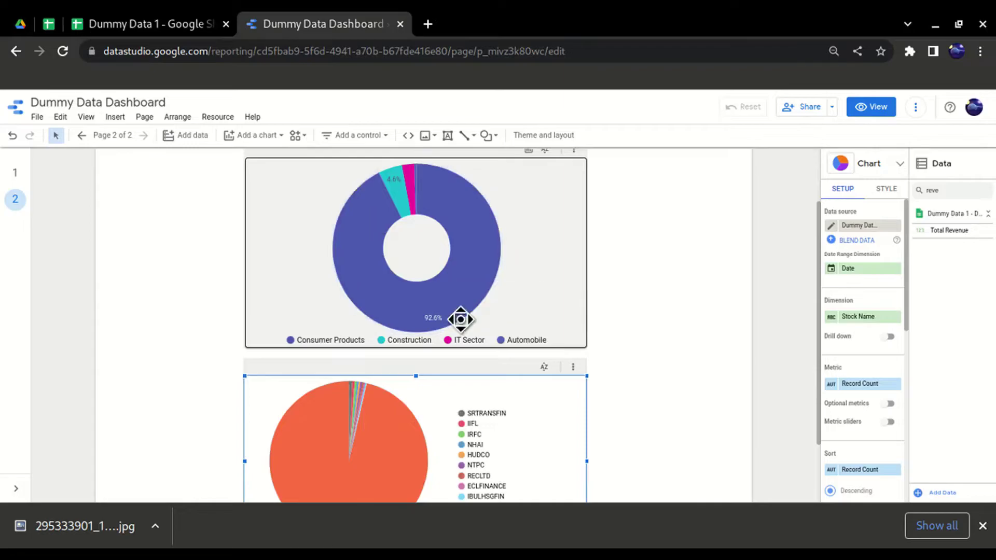
scroll(525, 327, "down", 1)
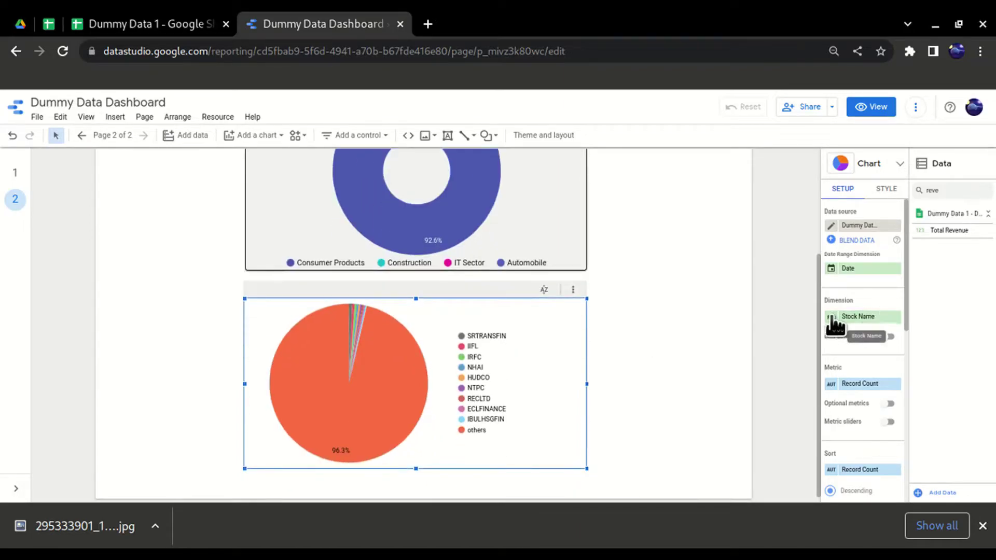
double_click(931, 191)
type("indu")
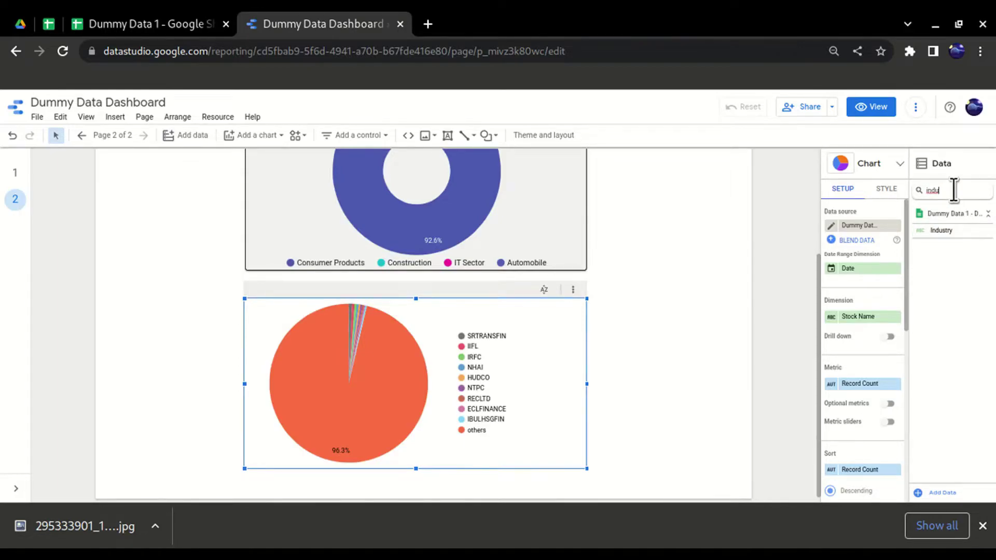
left_click_drag(954, 236, 863, 319)
left_click_drag(495, 316, 498, 332)
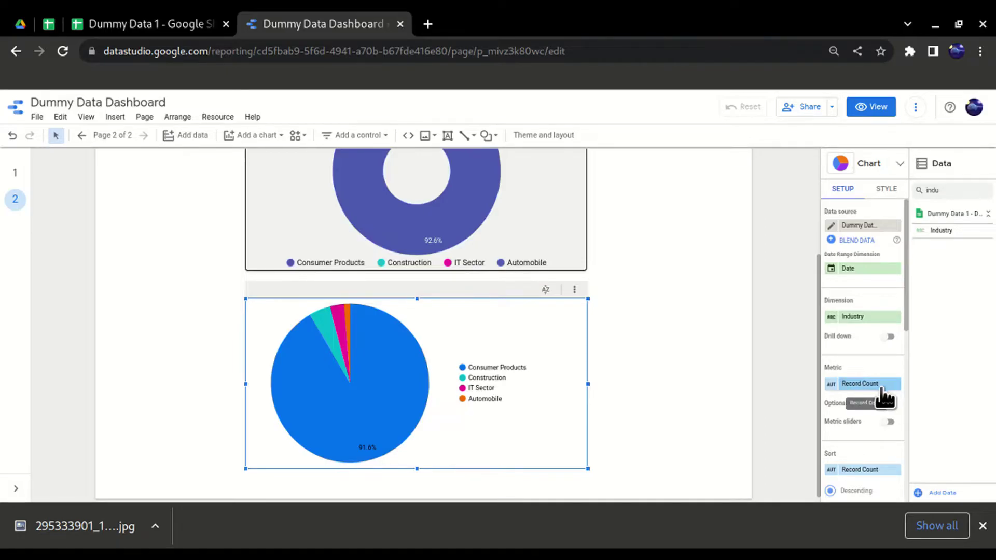
Replace the new pie chart's Record Count metric with Total Revenue
scroll(707, 349, "up", 2)
scroll(542, 375, "down", 2)
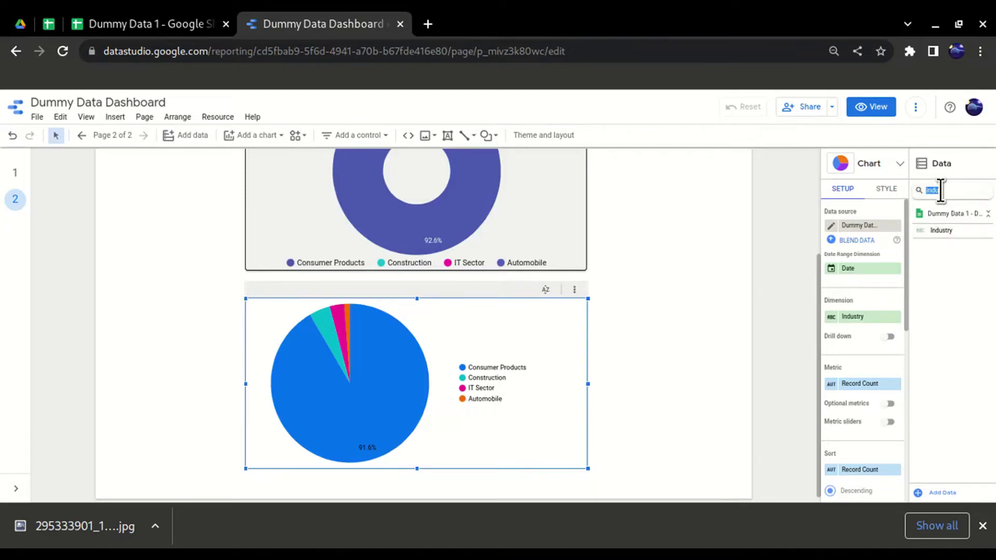
type("rev")
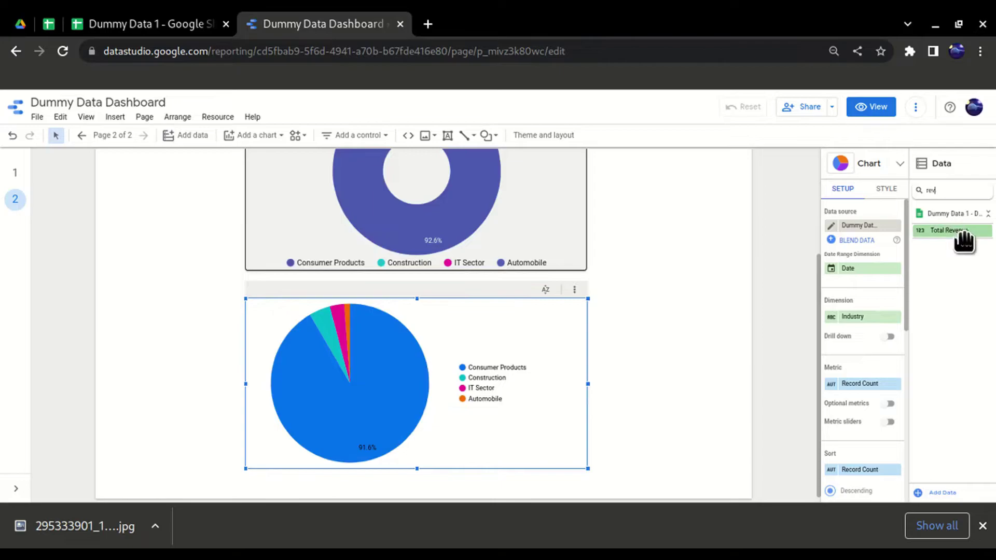
left_click_drag(964, 239, 875, 392)
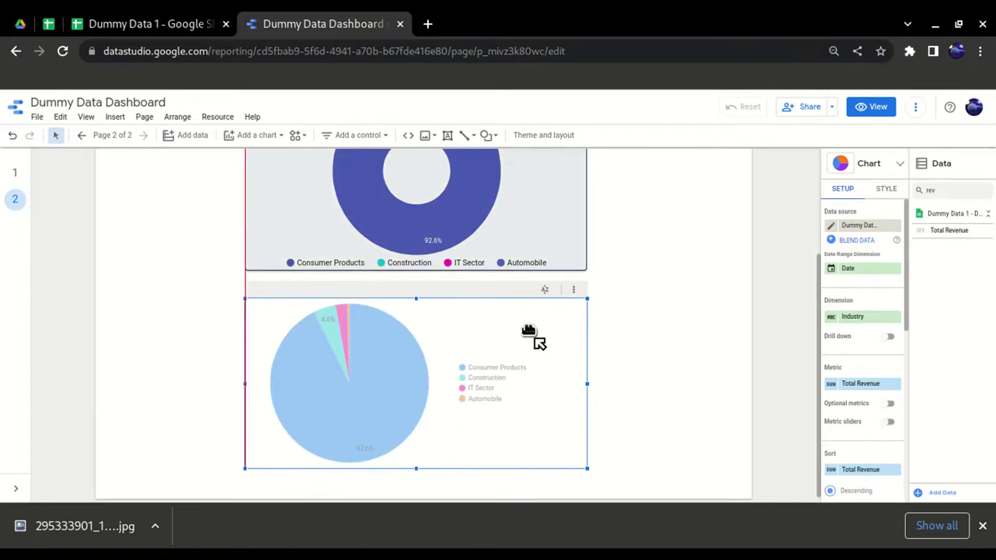
Compare the new pie chart's slices, legend and background with the styled donut chart above it
mouse_move(319, 372)
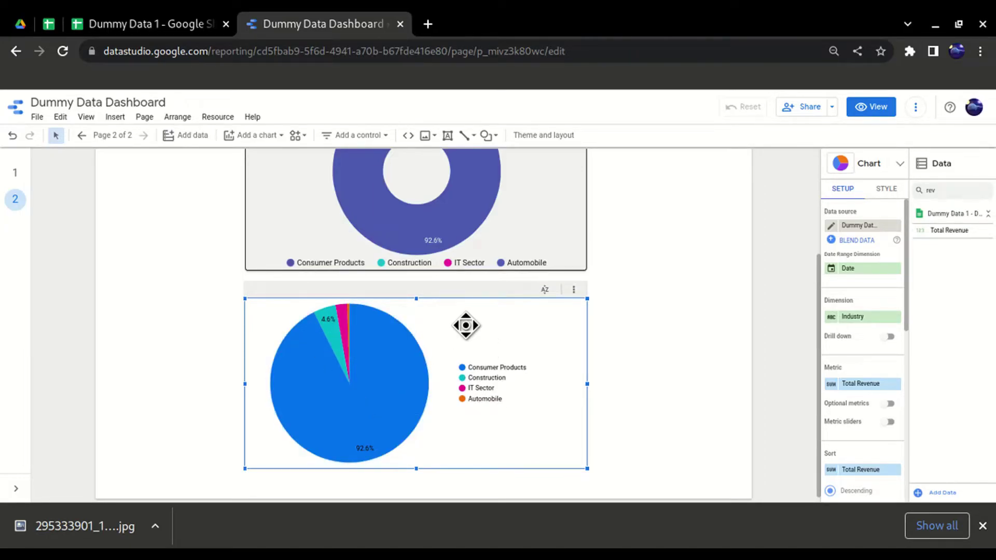
scroll(642, 398, "up", 2)
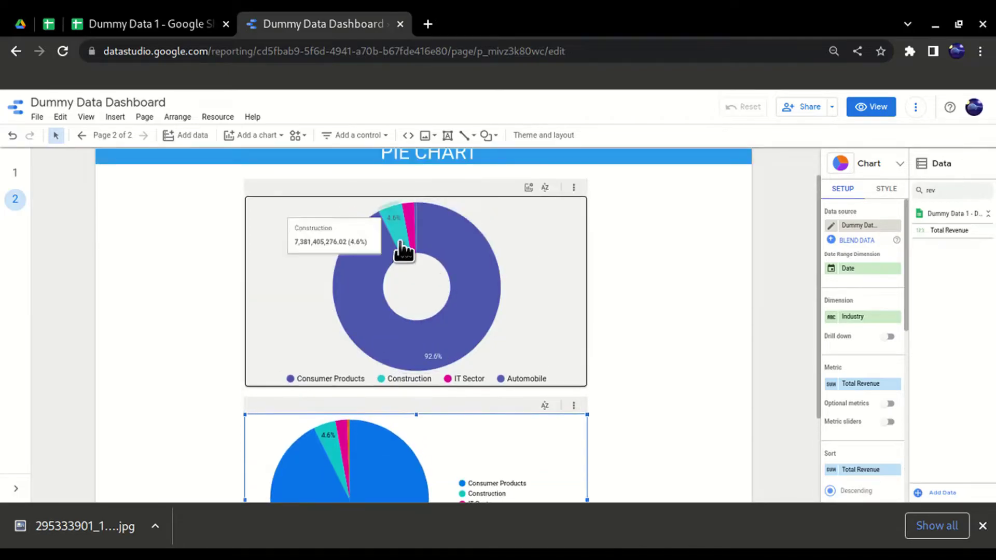
scroll(419, 289, "down", 1)
scroll(569, 414, "down", 3)
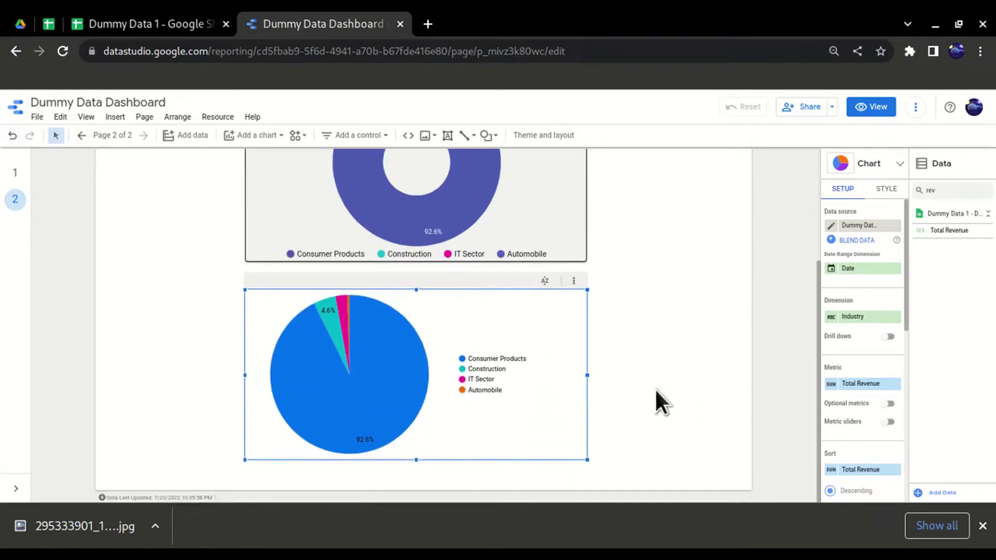
scroll(659, 363, "up", 3)
left_click(667, 332)
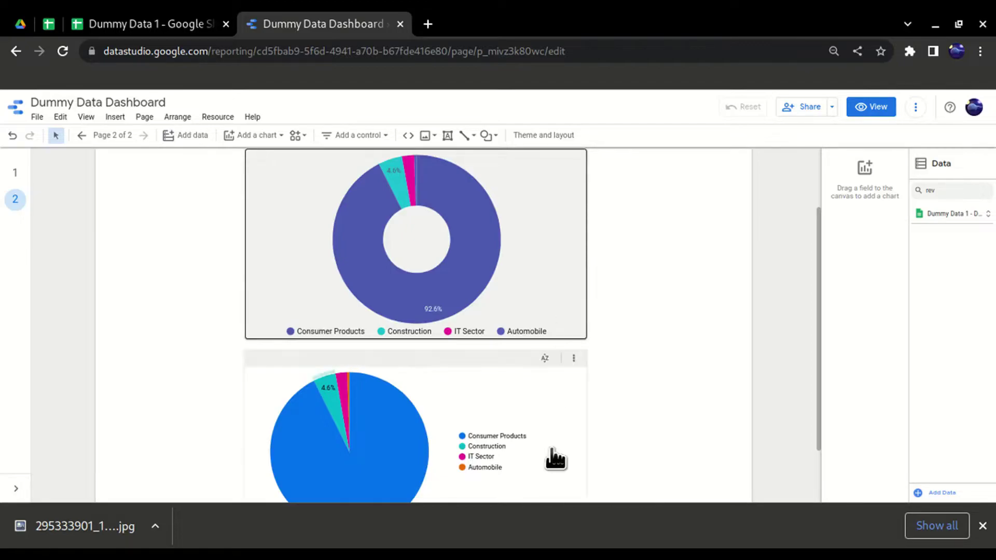
scroll(564, 278, "up", 2)
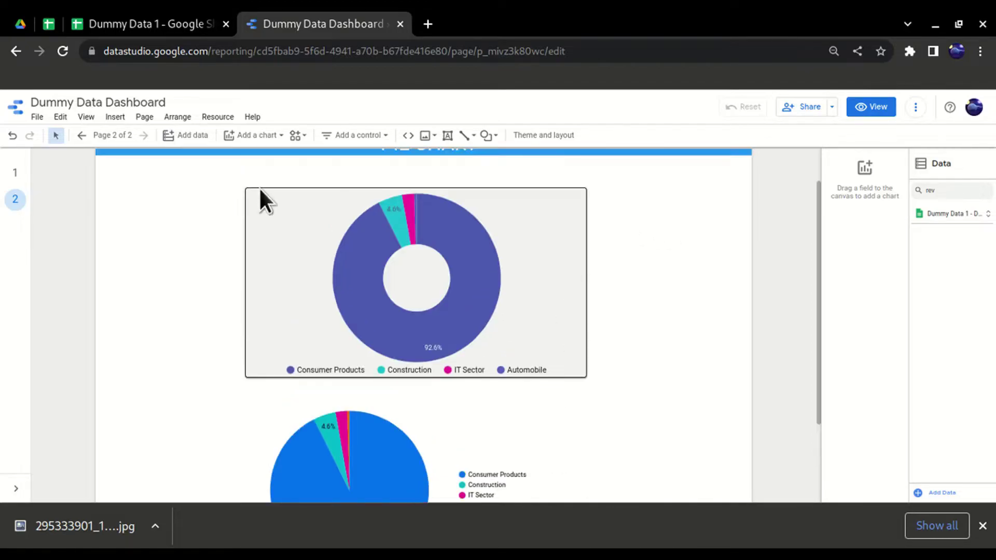
scroll(699, 255, "down", 1)
scroll(699, 256, "down", 2)
left_click(516, 360)
scroll(617, 350, "down", 2)
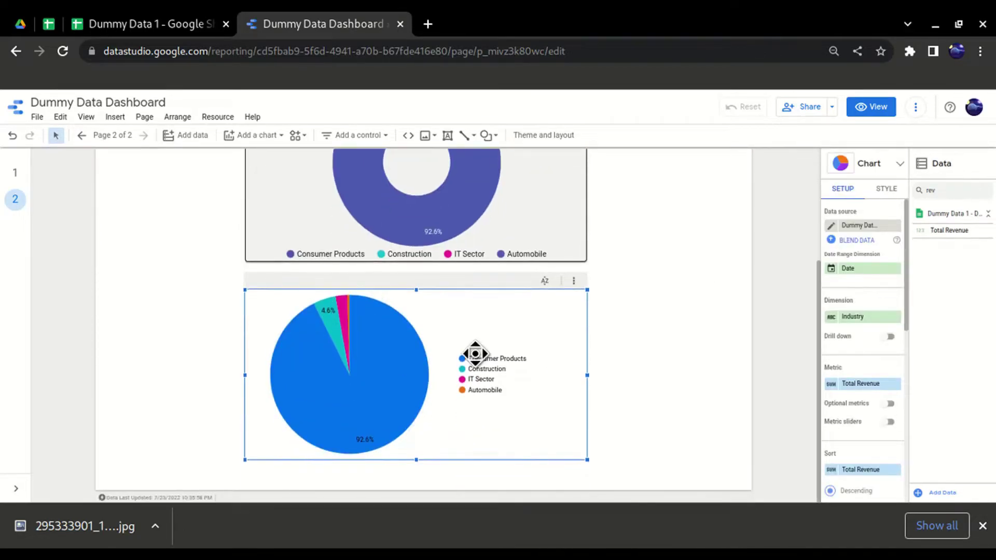
left_click(693, 267)
left_click(560, 310)
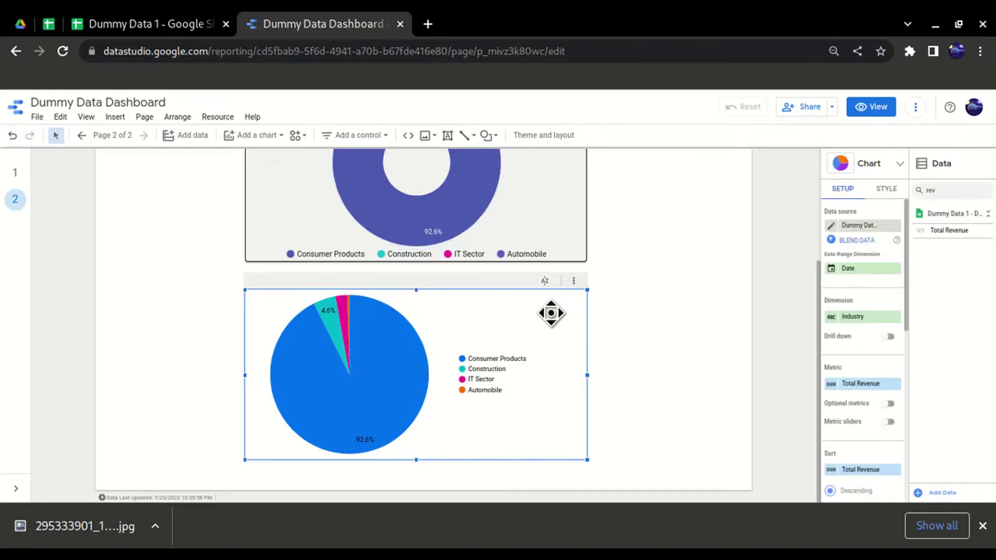
scroll(660, 289, "up", 2)
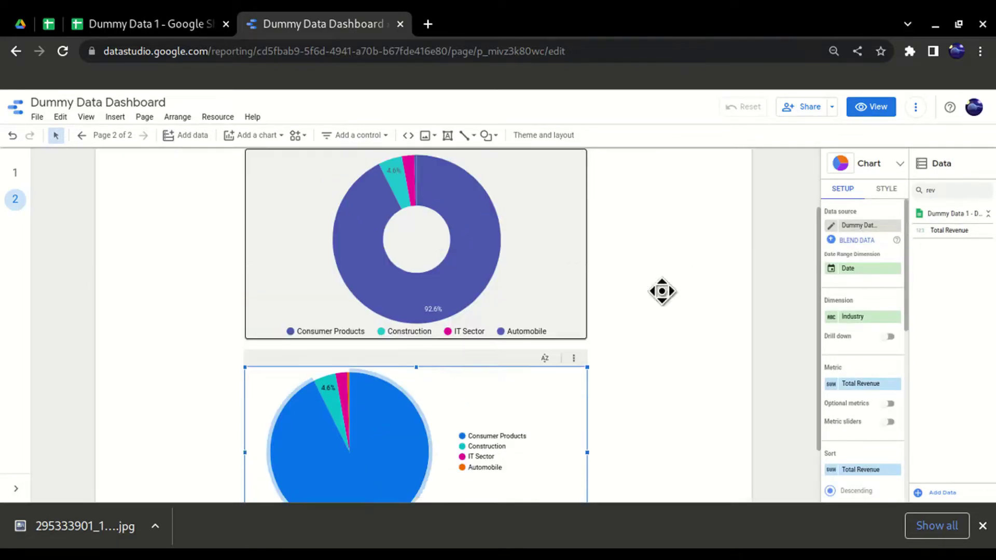
Limit the new pie chart to 4 slices
left_click(887, 192)
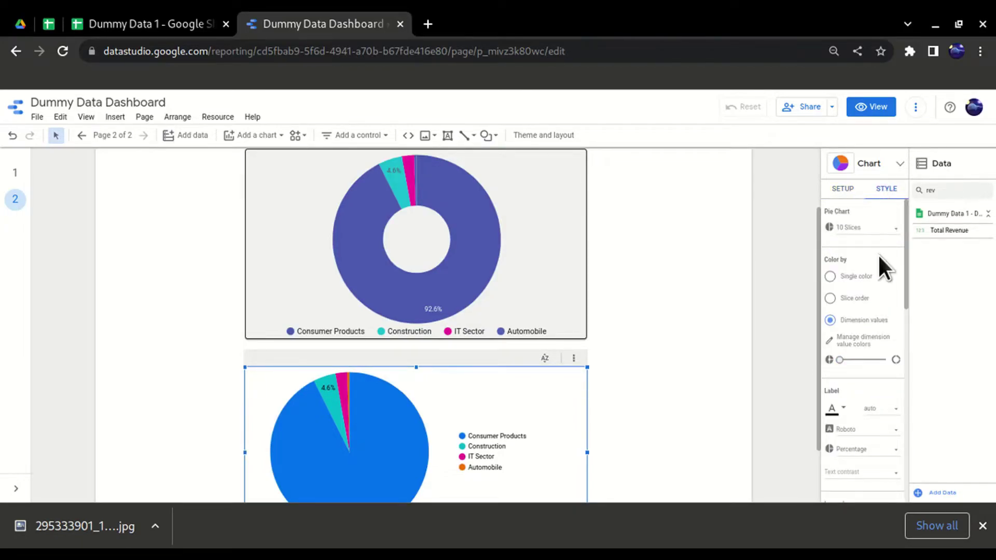
left_click(850, 227)
scroll(867, 271, "down", 5)
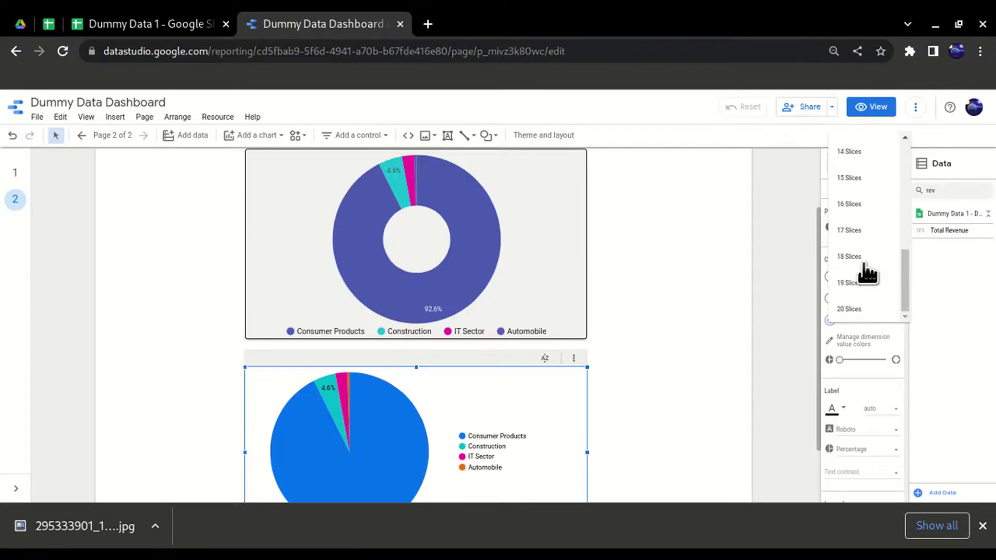
scroll(862, 311, "up", 2)
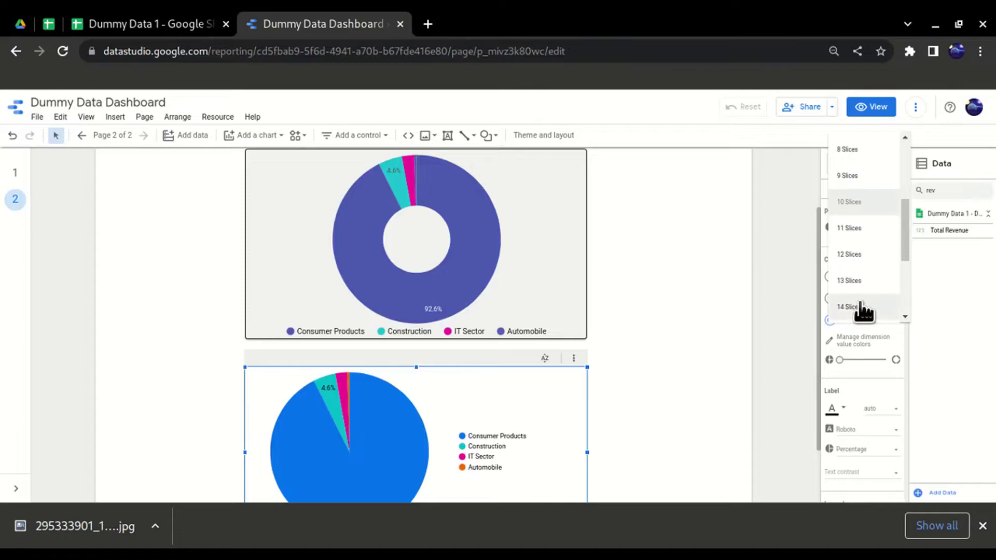
scroll(864, 311, "down", 2)
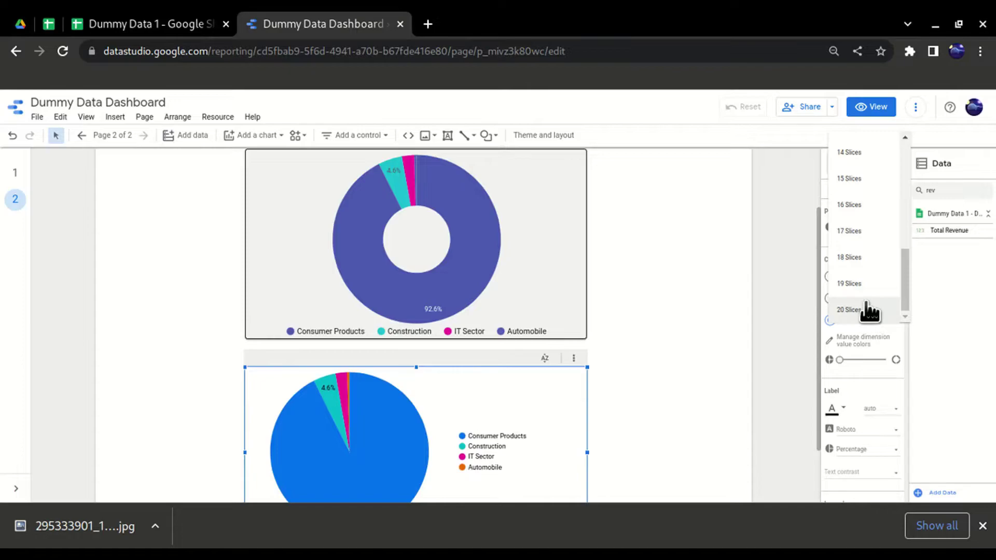
left_click(917, 353)
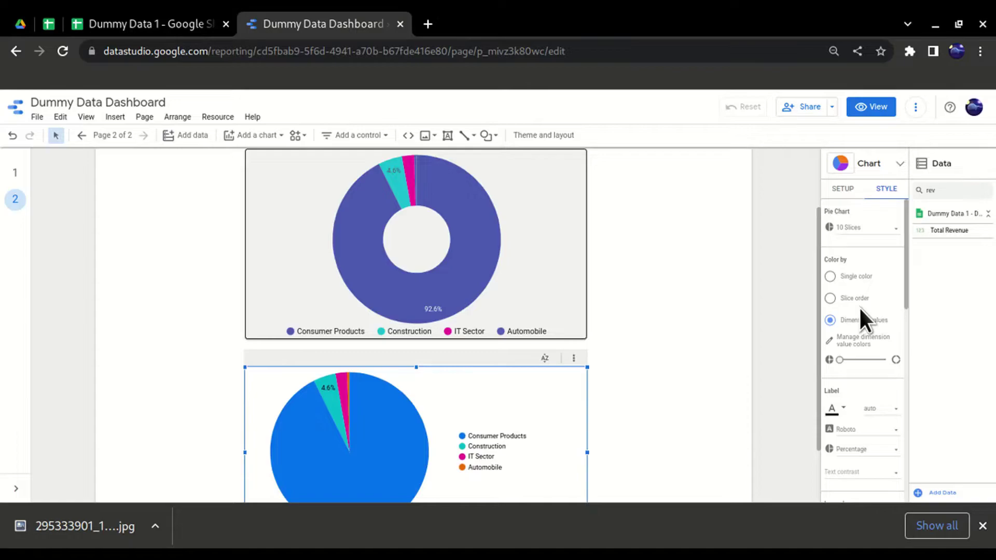
left_click(863, 229)
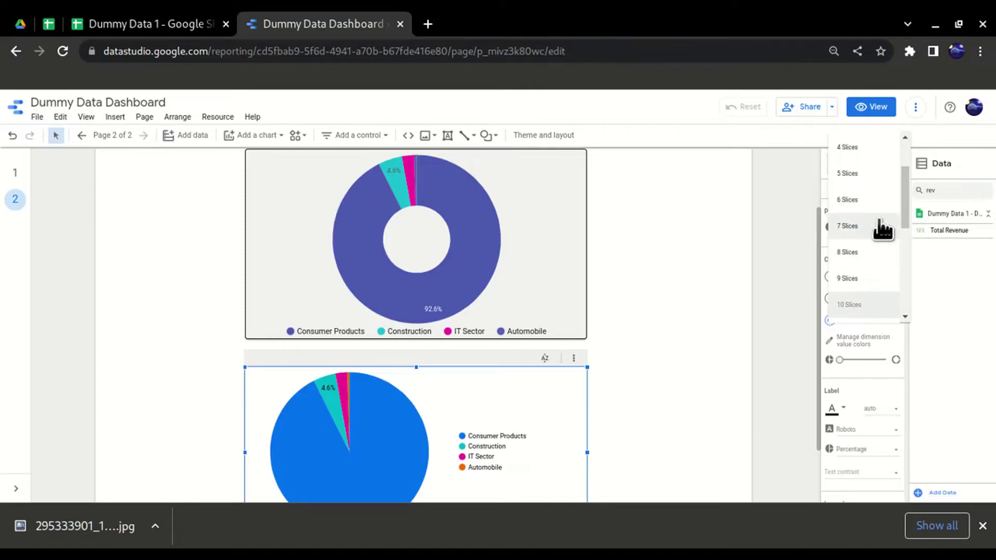
scroll(882, 228, "up", 3)
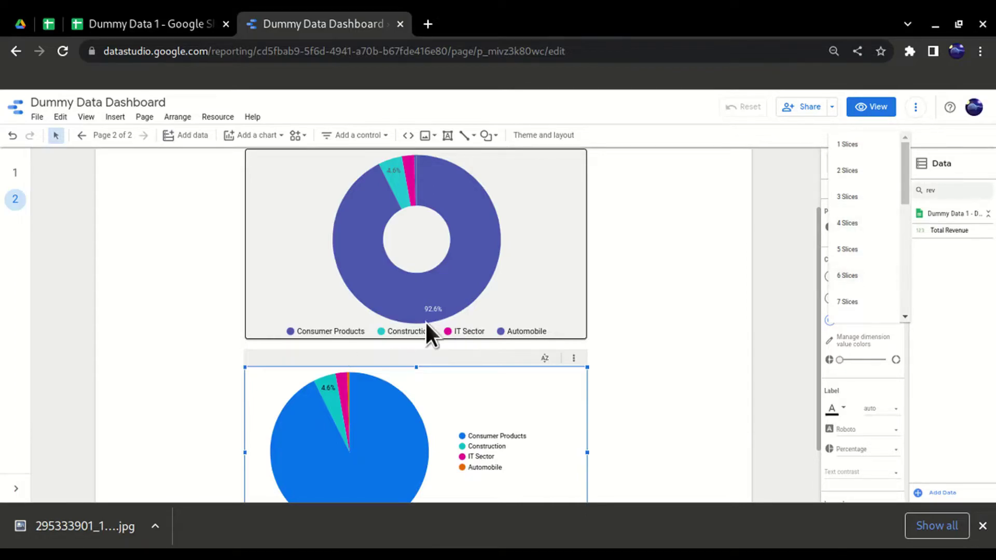
left_click(880, 227)
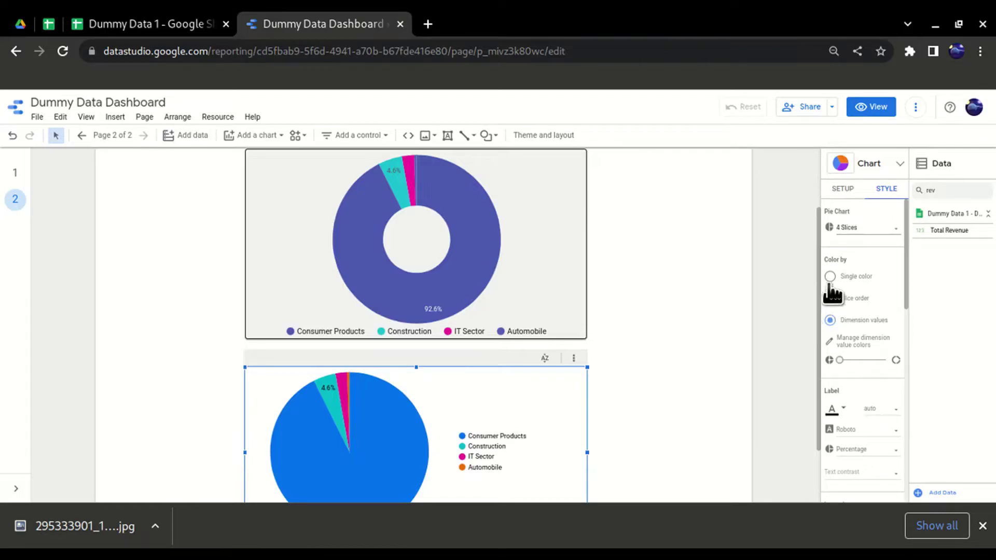
Try single-color shading on the new pie chart, and settle on coloring it by slice order
scroll(843, 299, "down", 1)
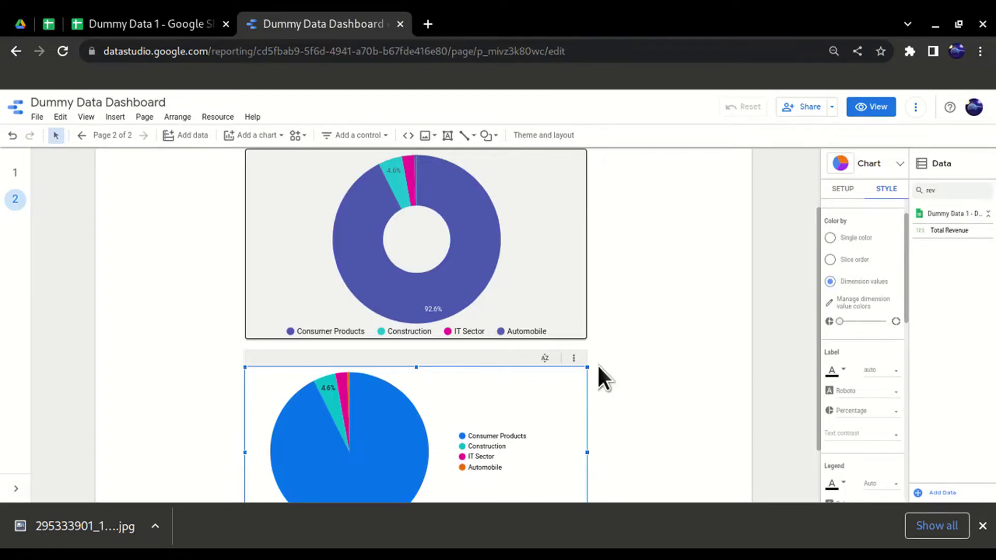
scroll(453, 333, "down", 2)
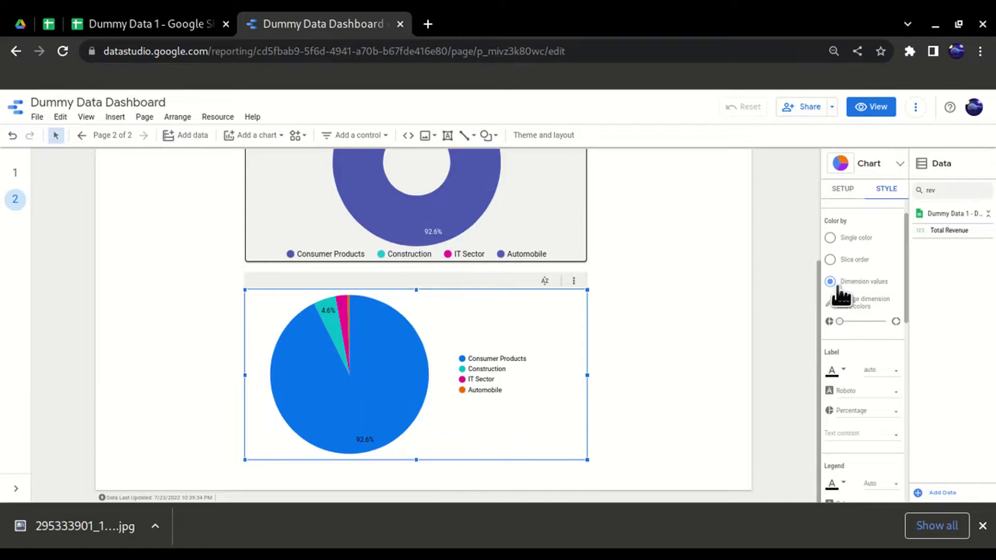
scroll(843, 300, "up", 1)
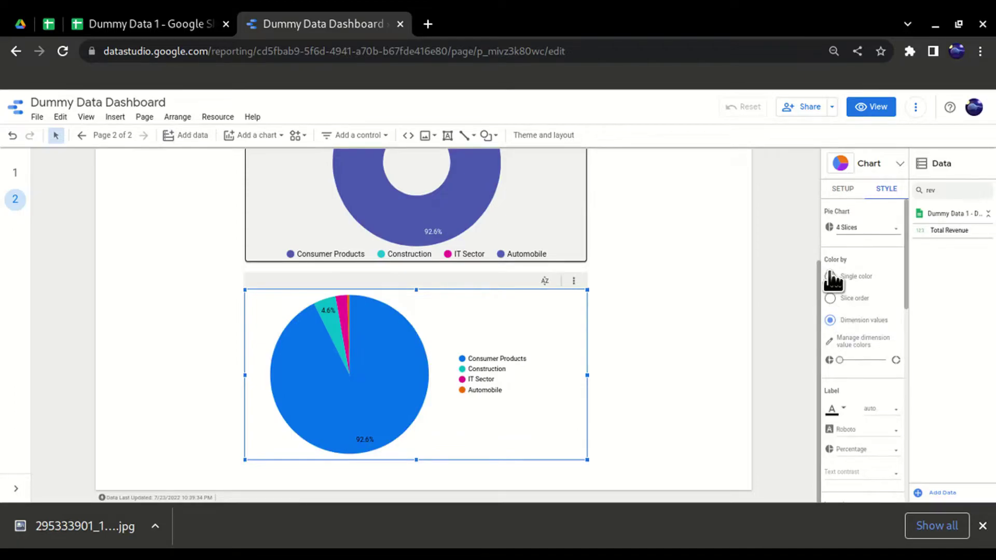
left_click(831, 276)
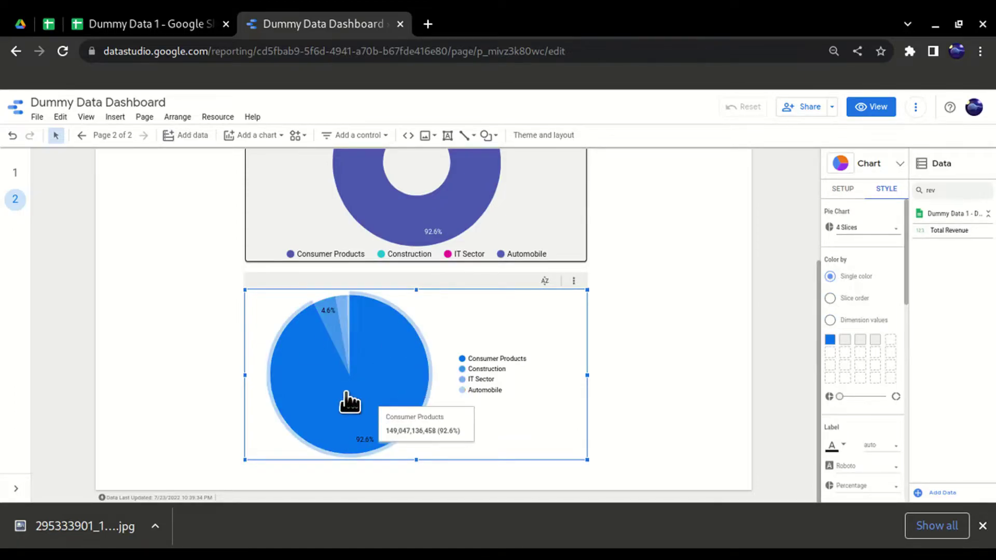
left_click(830, 299)
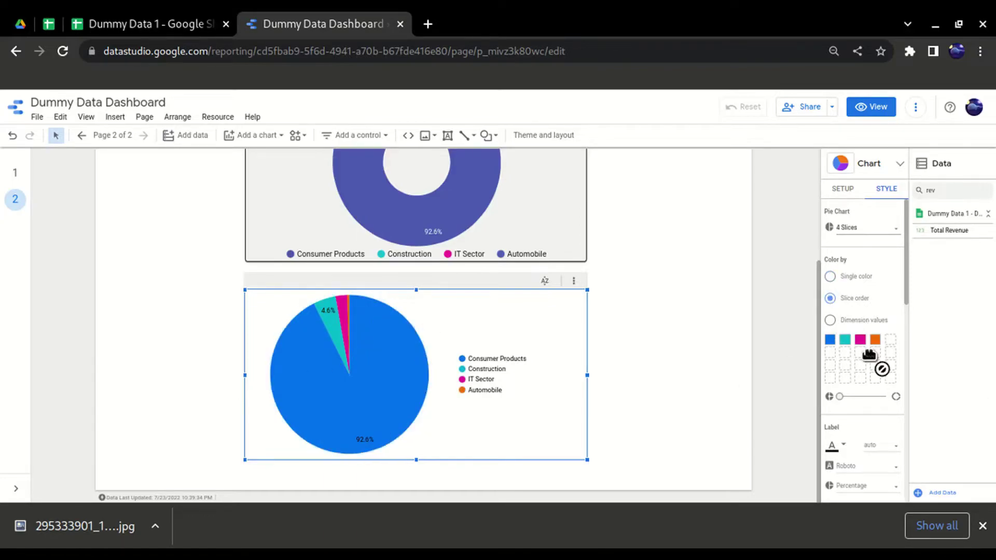
Try a light gray color for the Consumer Products slice of the new pie chart
left_click(830, 341)
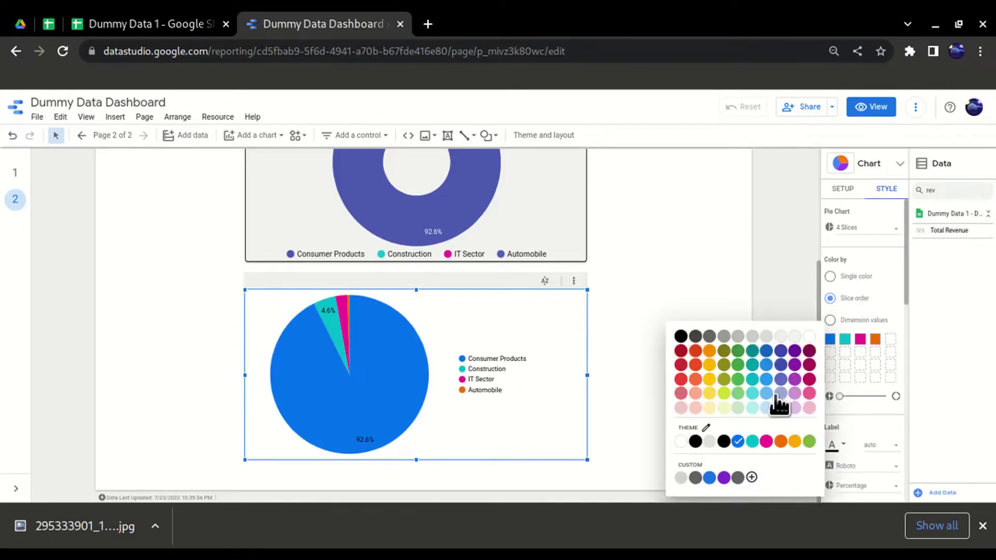
left_click(780, 337)
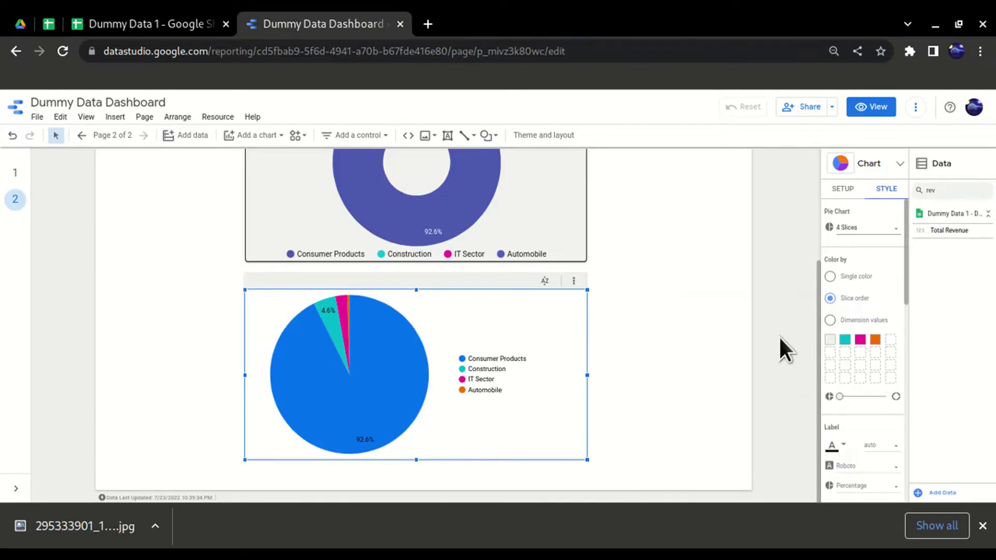
mouse_move(389, 378)
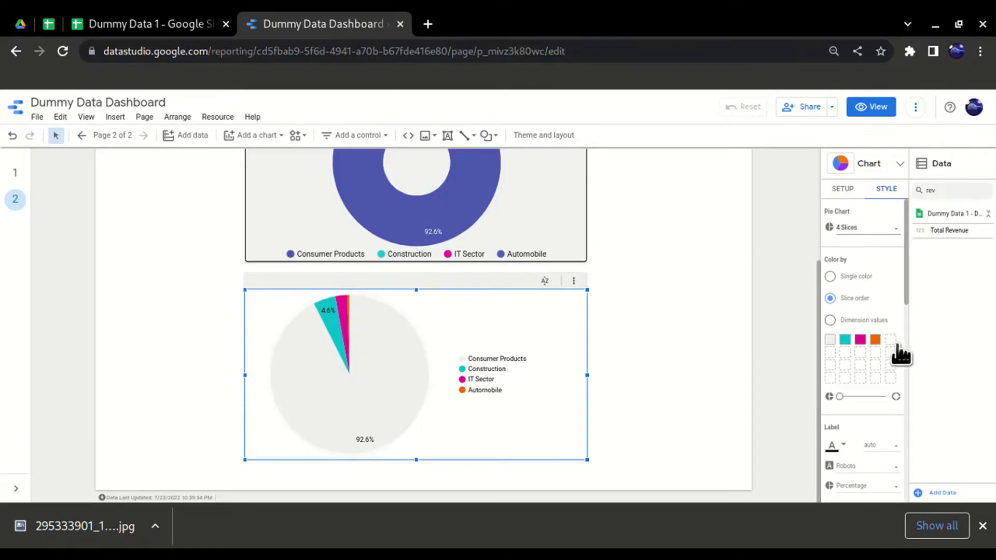
Color the Consumer Products slice of the new pie chart dark indigo
left_click(831, 340)
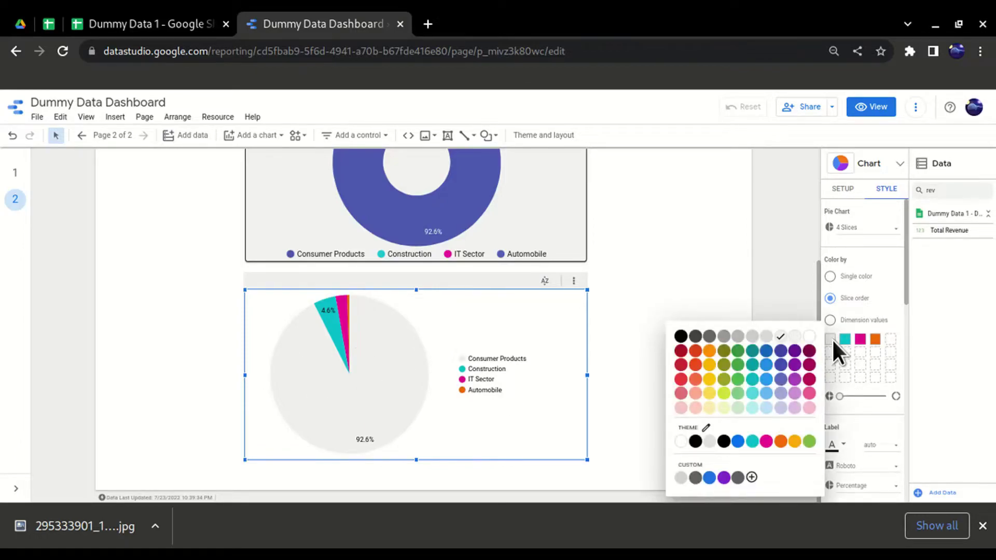
left_click(780, 351)
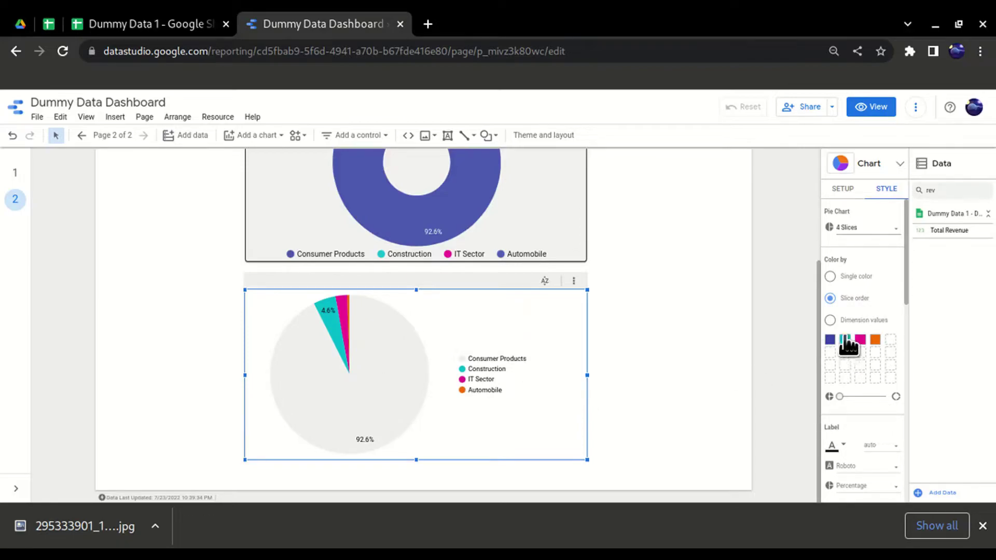
left_click(740, 342)
left_click(512, 317)
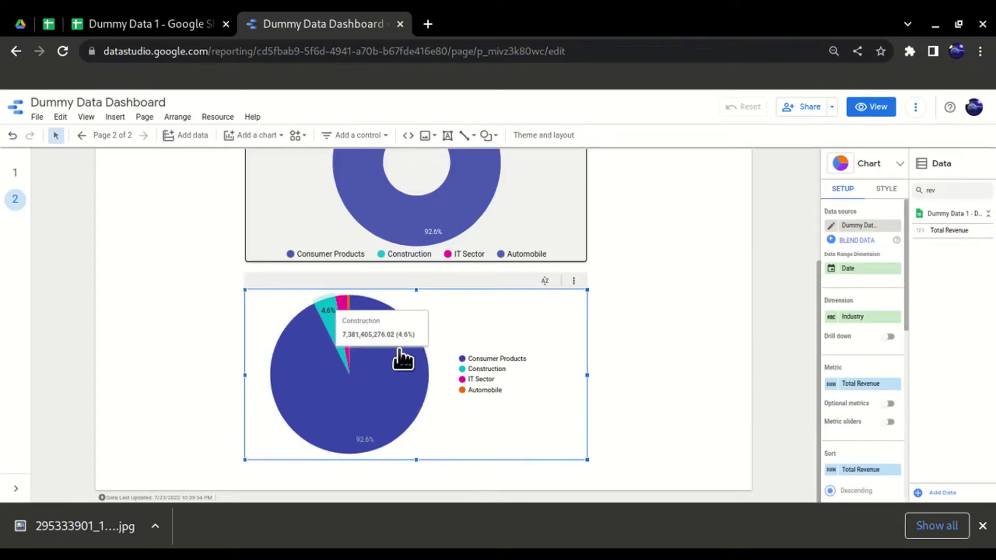
mouse_move(338, 333)
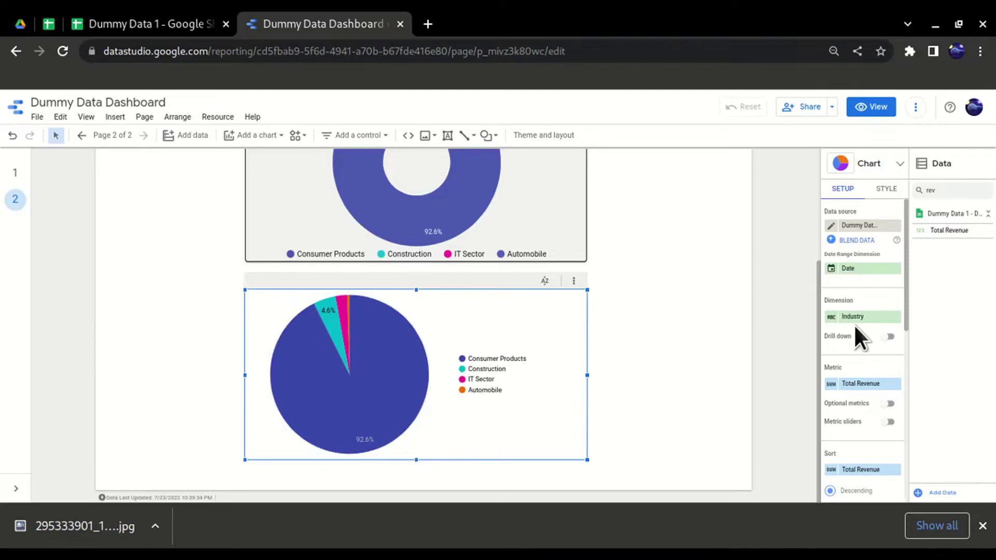
Try the new pie chart's legend at the top and right, and settle on placing it below the pie
left_click(887, 189)
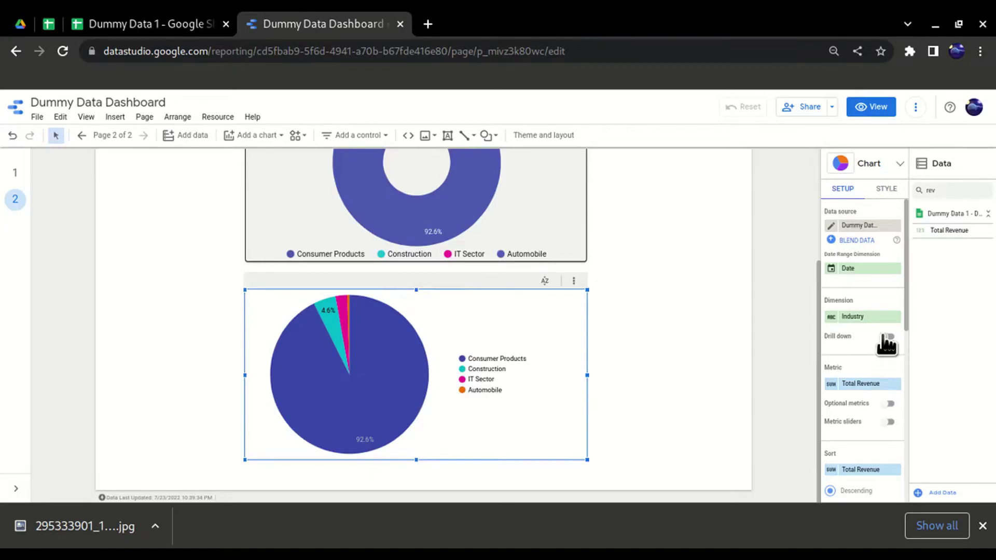
scroll(880, 345, "down", 1)
scroll(863, 351, "down", 2)
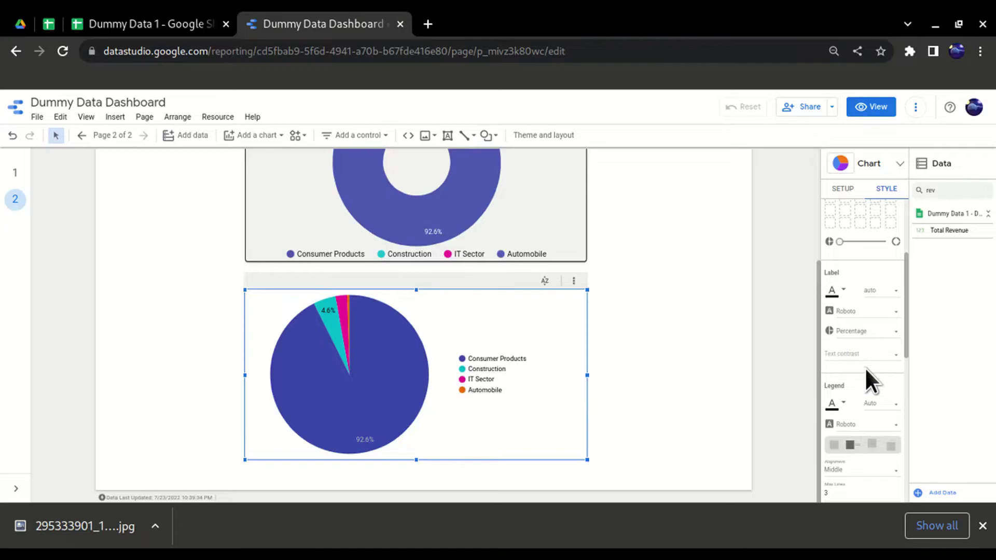
scroll(875, 394, "down", 1)
scroll(878, 419, "down", 1)
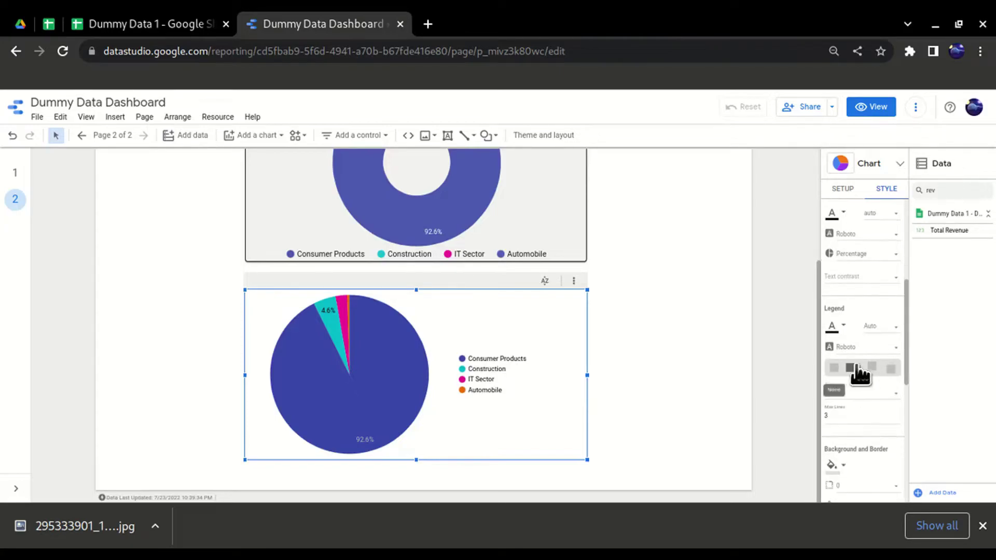
left_click(891, 368)
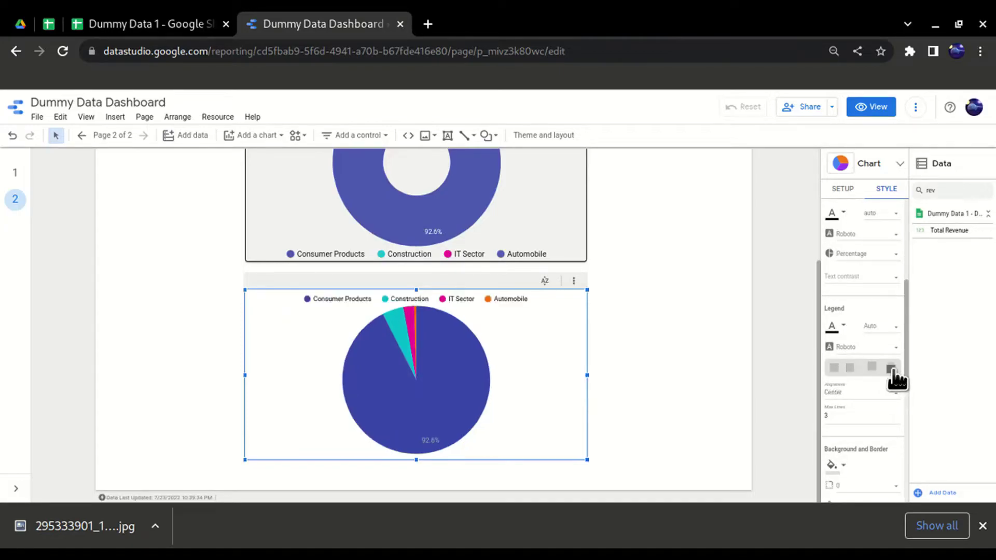
left_click(872, 369)
left_click(851, 369)
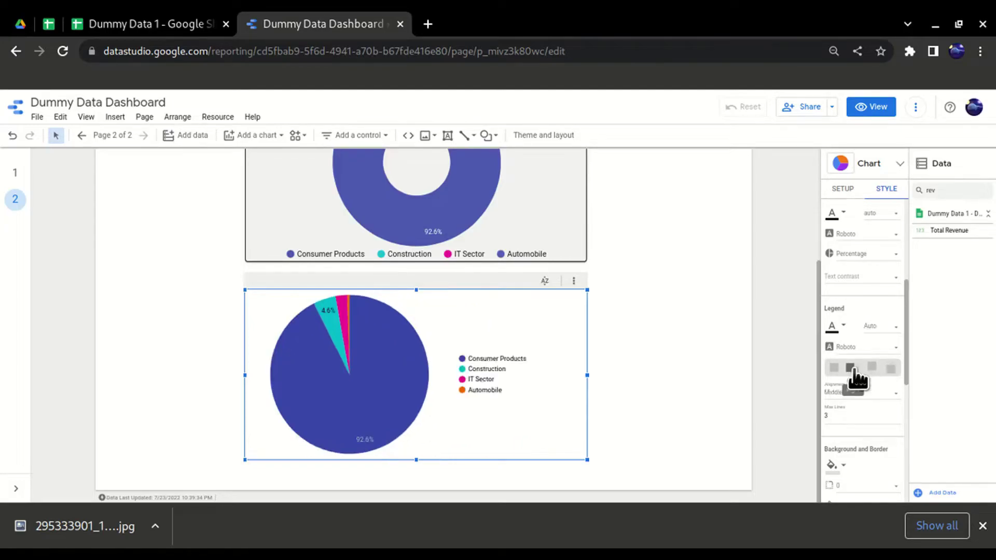
left_click(873, 369)
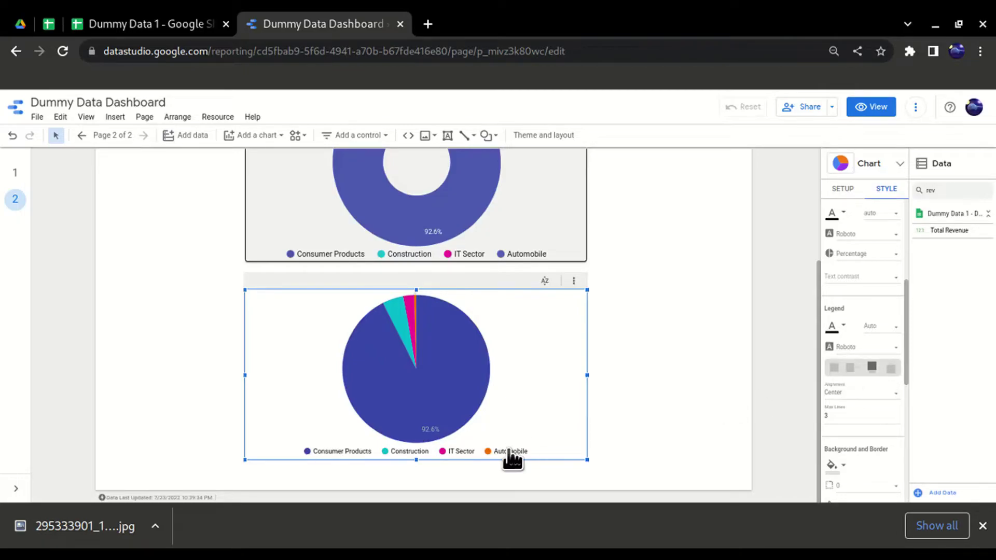
Compare the new pie chart's background, border and shadow with those of the donut chart above it
scroll(867, 358, "up", 2)
scroll(659, 349, "up", 3)
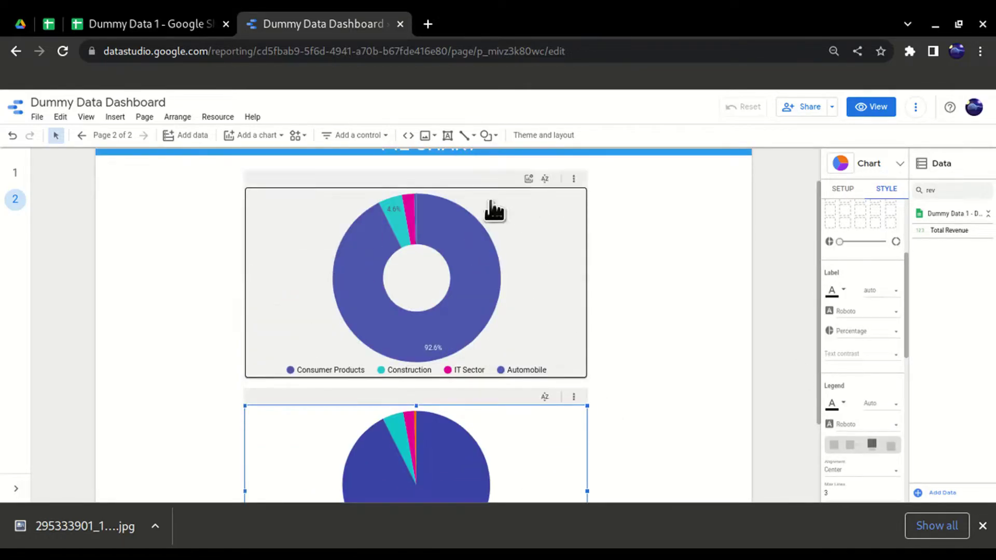
scroll(656, 280, "down", 2)
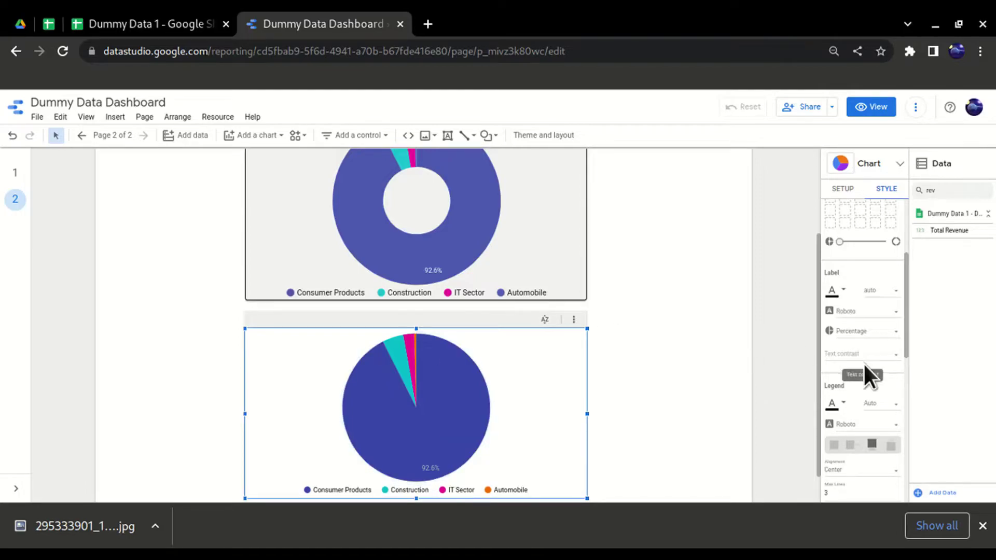
scroll(864, 371, "down", 5)
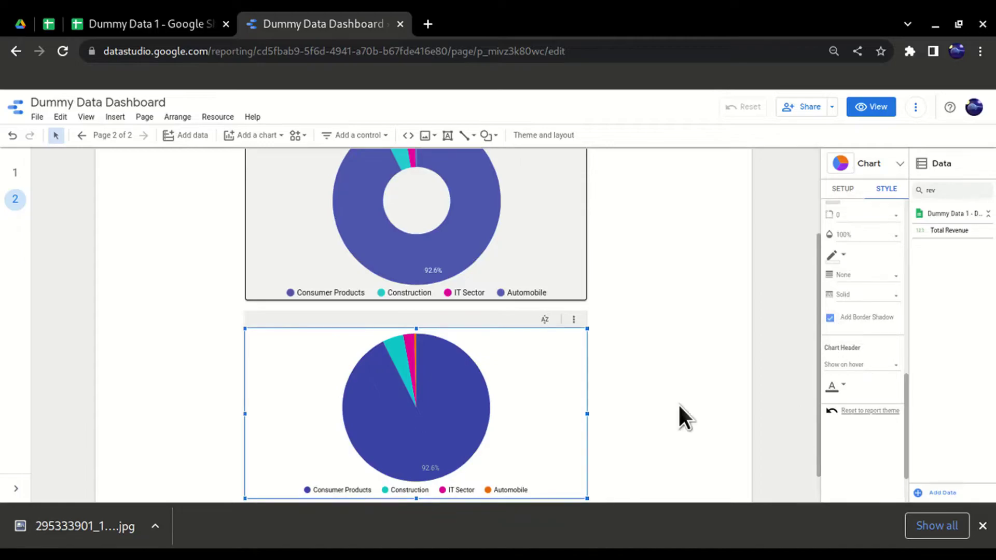
left_click(675, 387)
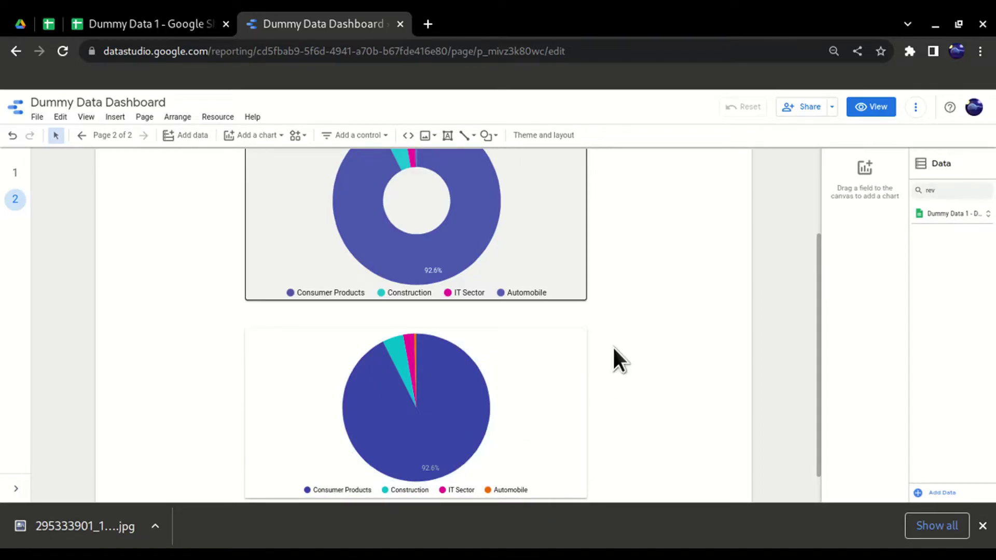
scroll(613, 352, "up", 2)
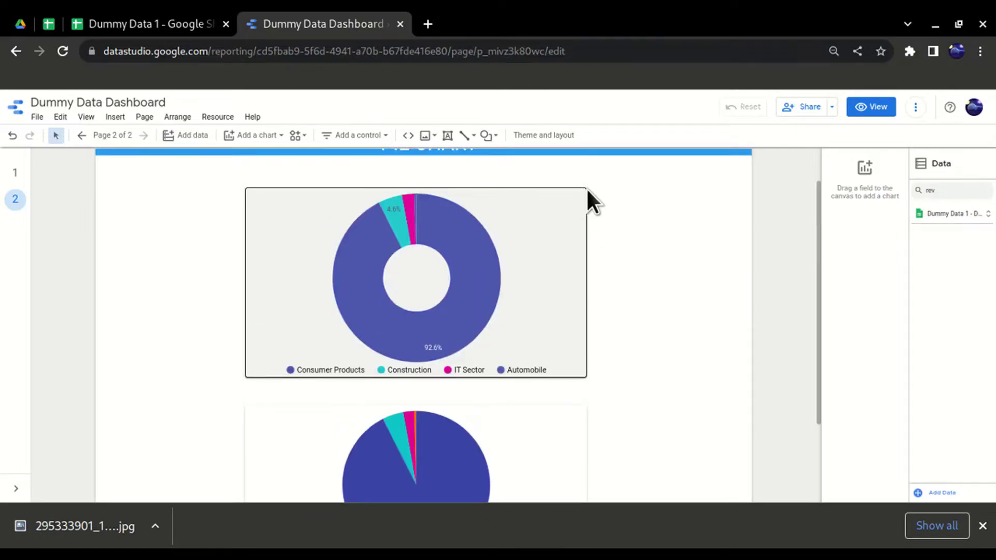
scroll(625, 333, "down", 1)
Give the new pie chart a black border
left_click(573, 332)
left_click(884, 189)
scroll(866, 352, "down", 5)
scroll(864, 349, "down", 3)
scroll(862, 360, "up", 2)
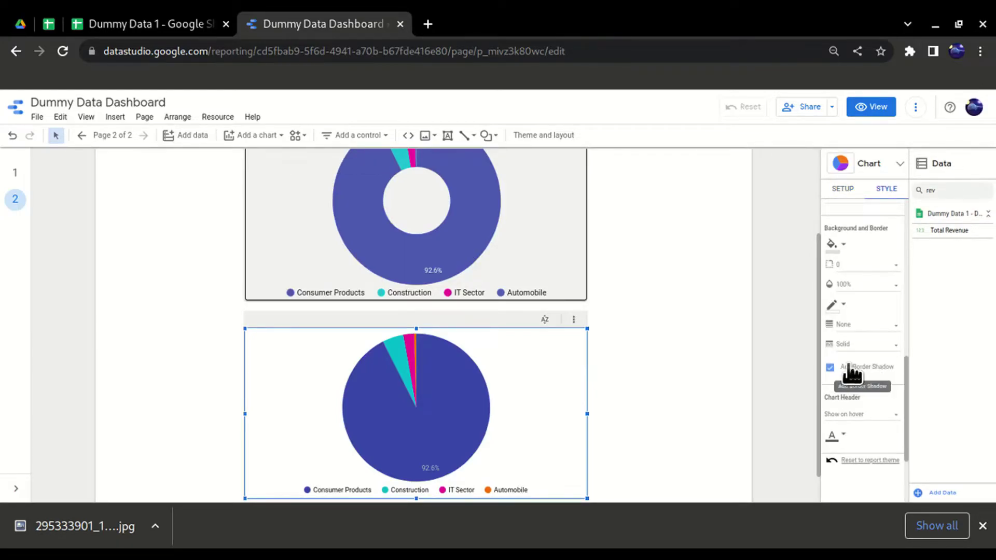
left_click(847, 308)
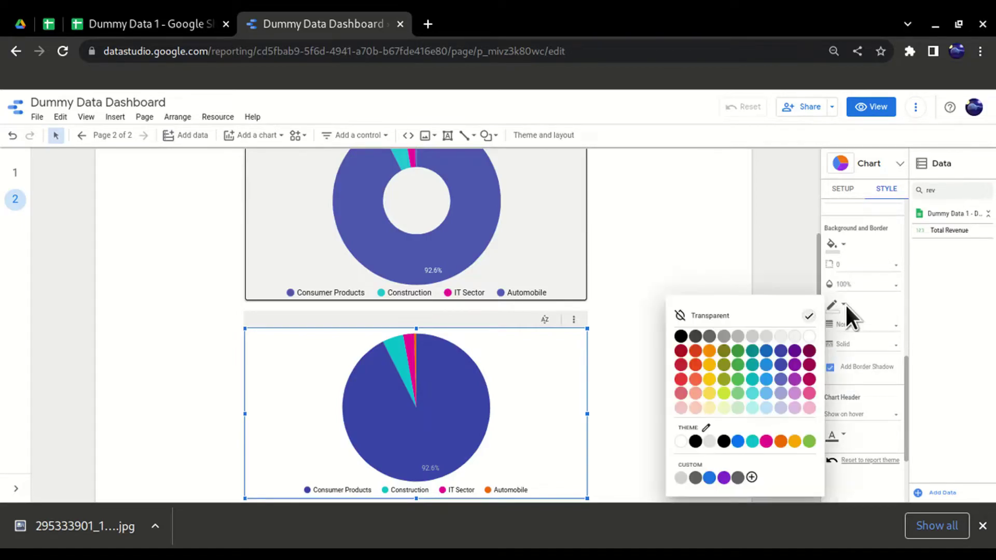
left_click(681, 337)
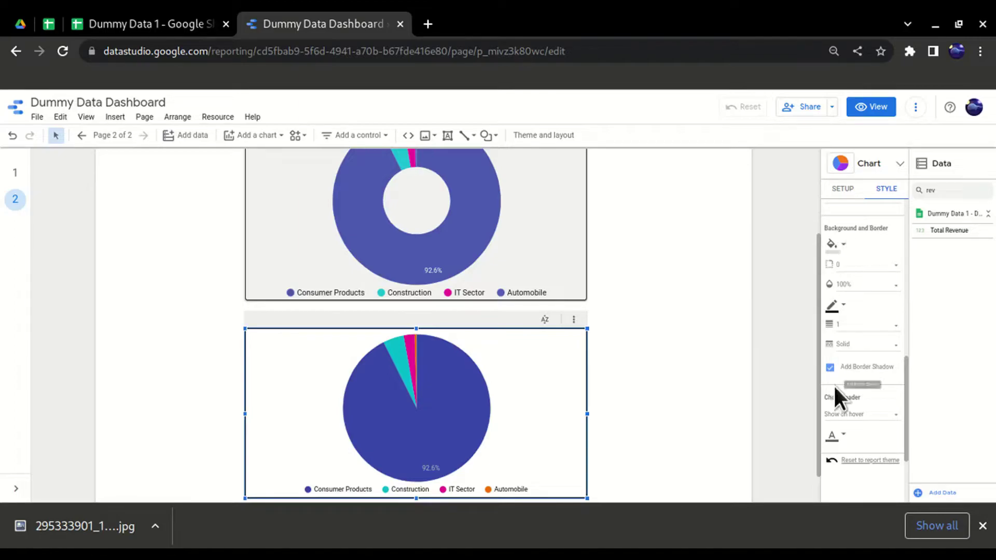
left_click(752, 373)
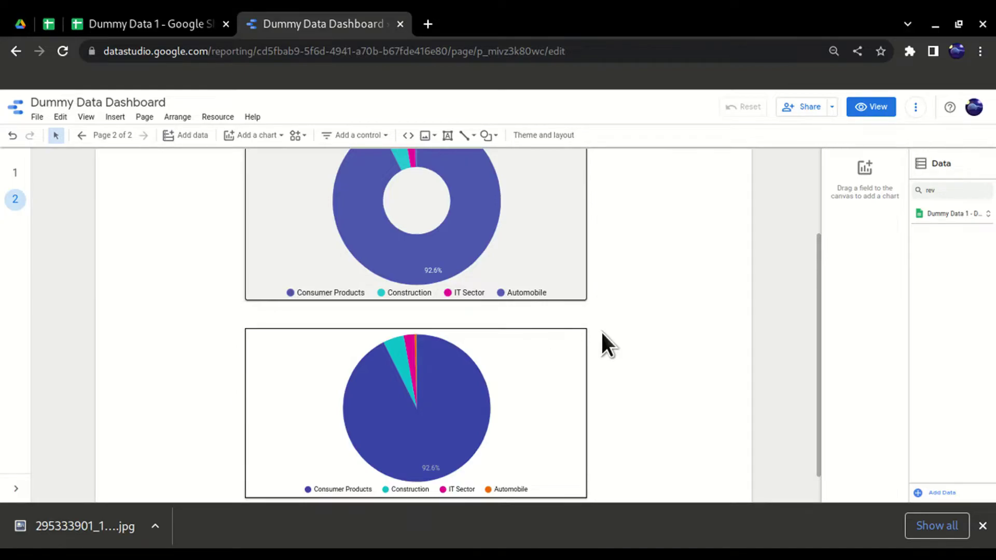
Try a medium-light grey background fill on the new pie chart below the donut chart
scroll(467, 441, "down", 1)
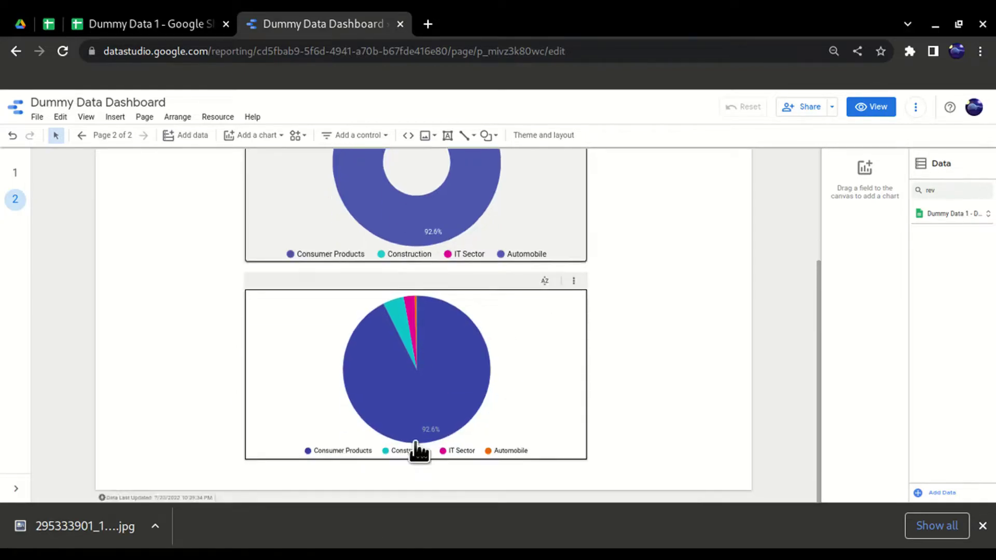
mouse_move(383, 402)
scroll(531, 318, "up", 2)
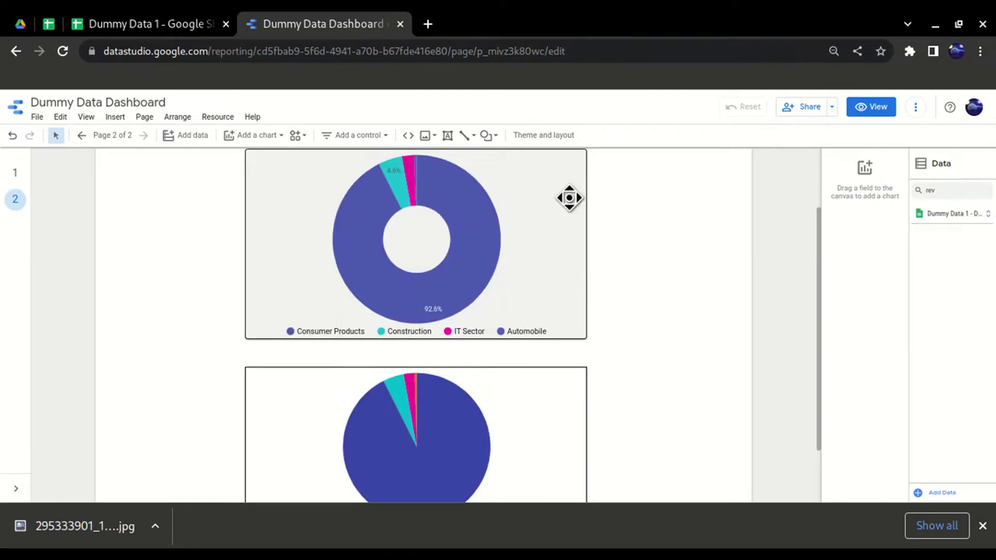
left_click(581, 397)
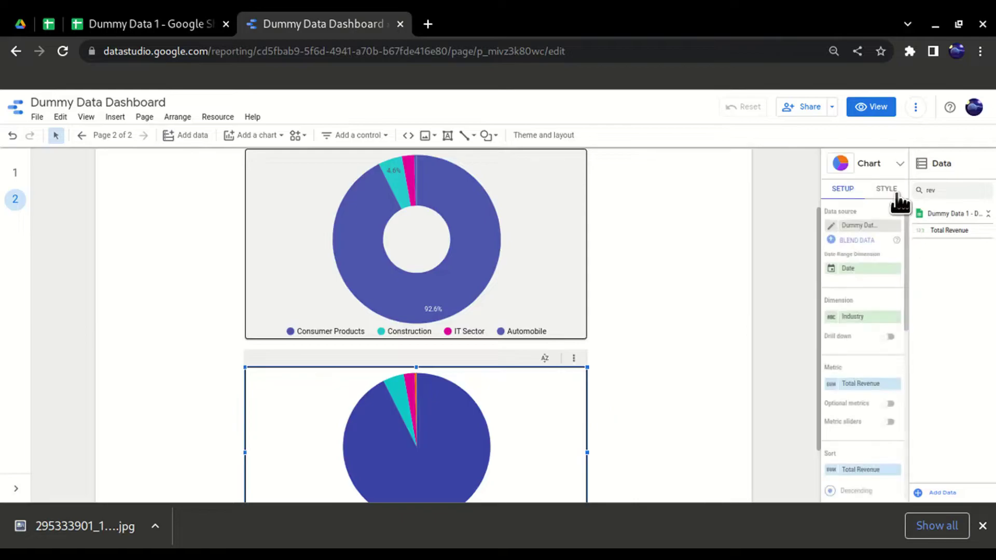
left_click(894, 189)
scroll(867, 367, "down", 10)
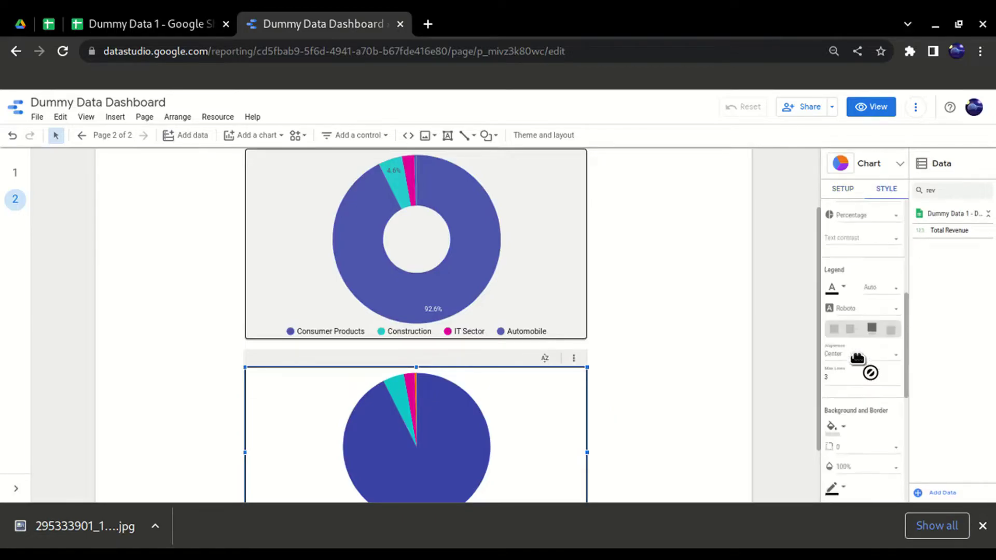
scroll(861, 365, "up", 5)
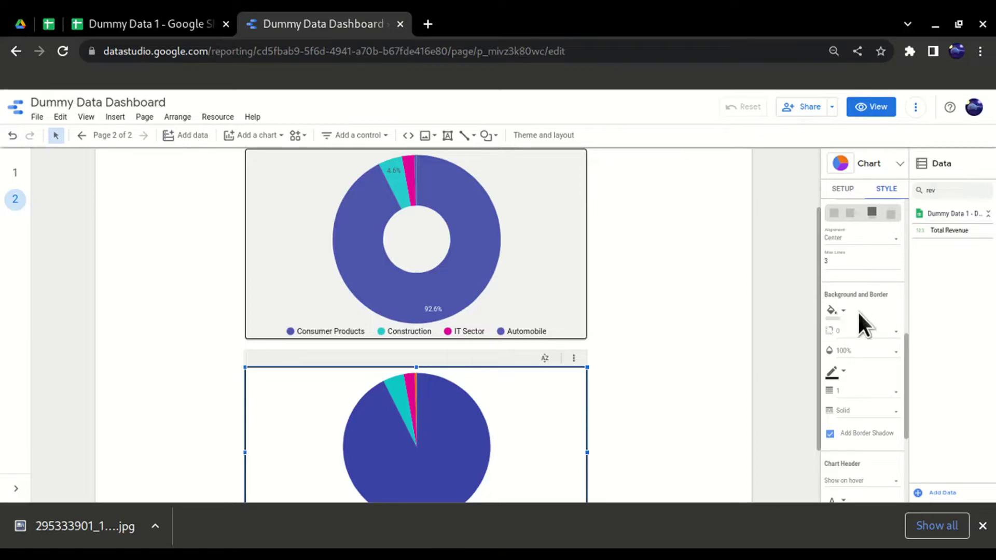
left_click(844, 310)
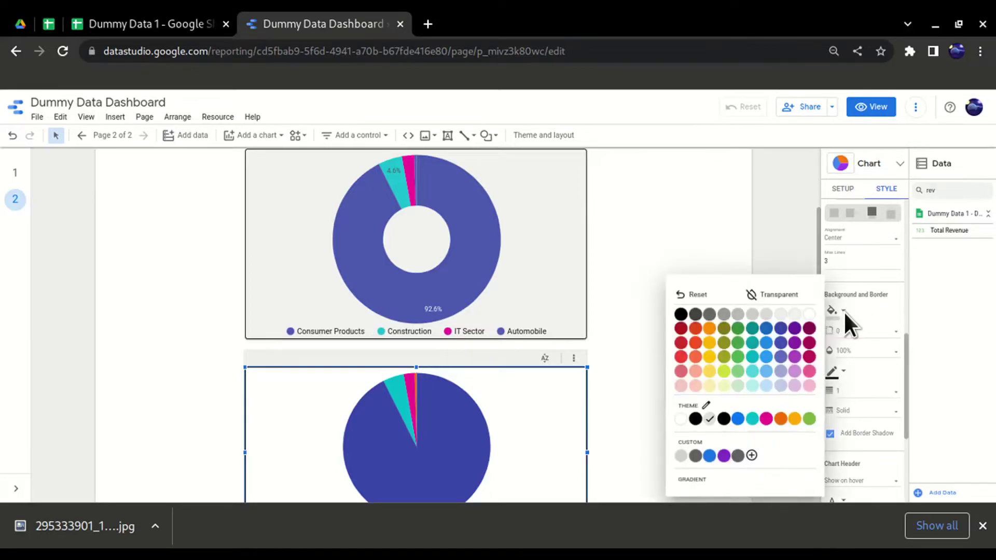
left_click(767, 314)
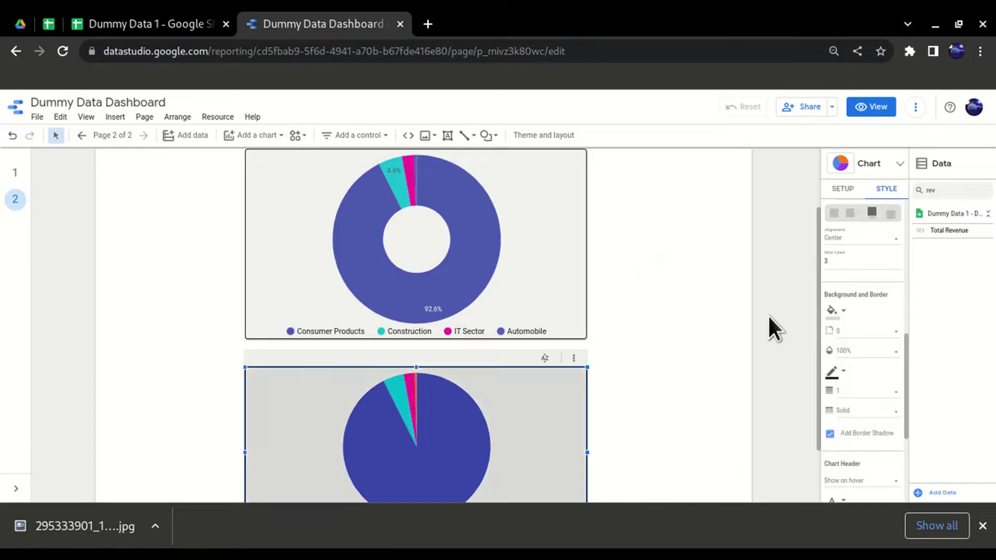
scroll(632, 337, "down", 1)
scroll(633, 323, "down", 1)
left_click(604, 457)
Set the new pie chart's background to a very light grey like that of the donut chart above
left_click(561, 314)
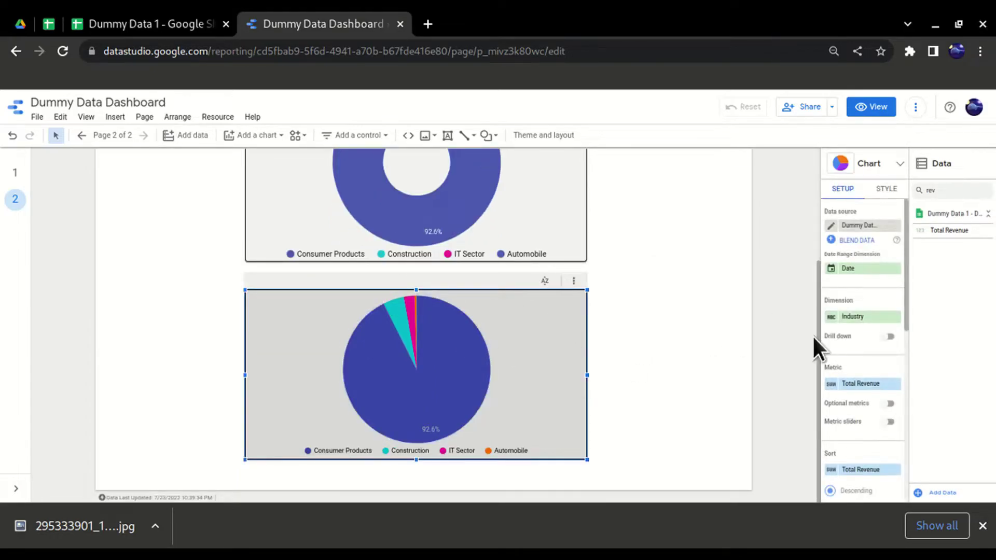
scroll(884, 363, "down", 10)
scroll(869, 345, "up", 6)
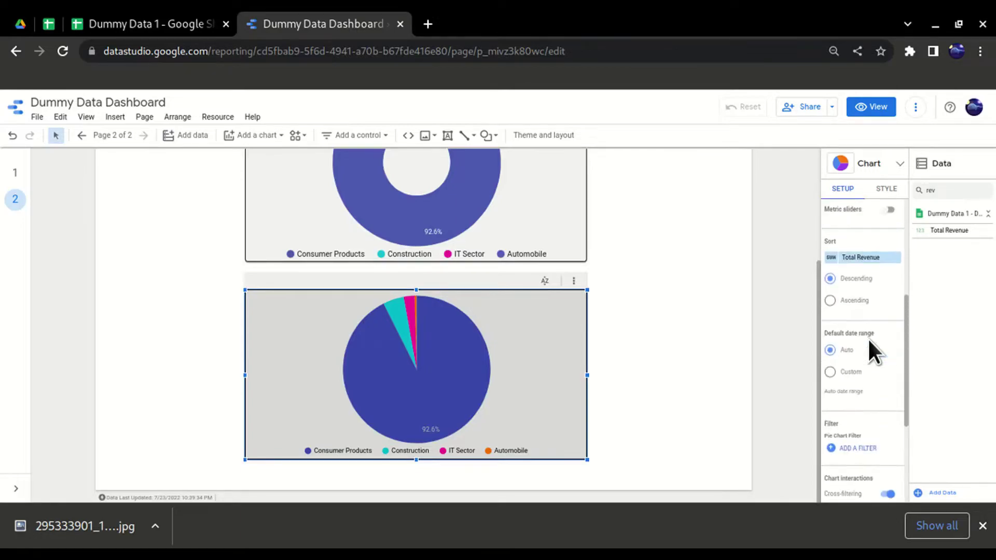
scroll(869, 343, "down", 6)
left_click(885, 190)
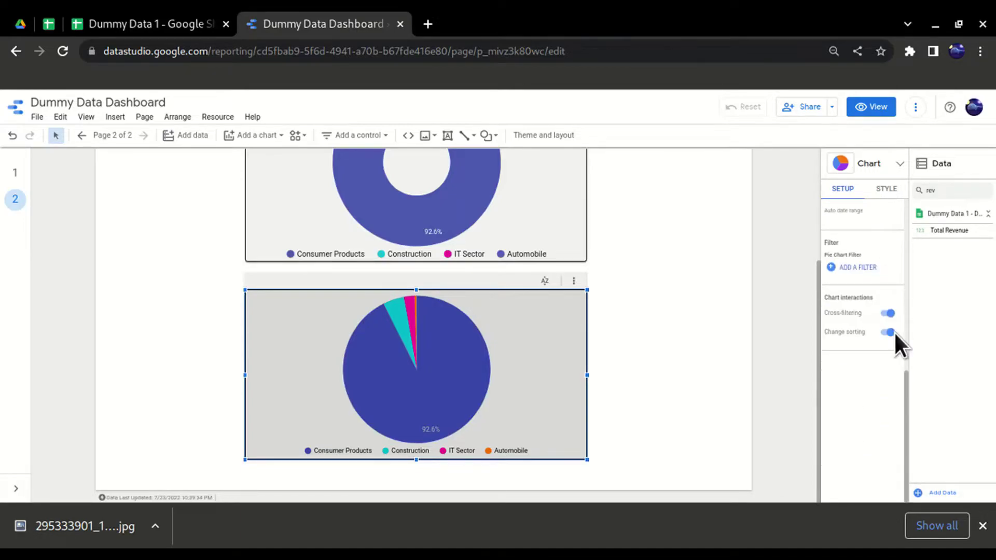
scroll(880, 353, "up", 4)
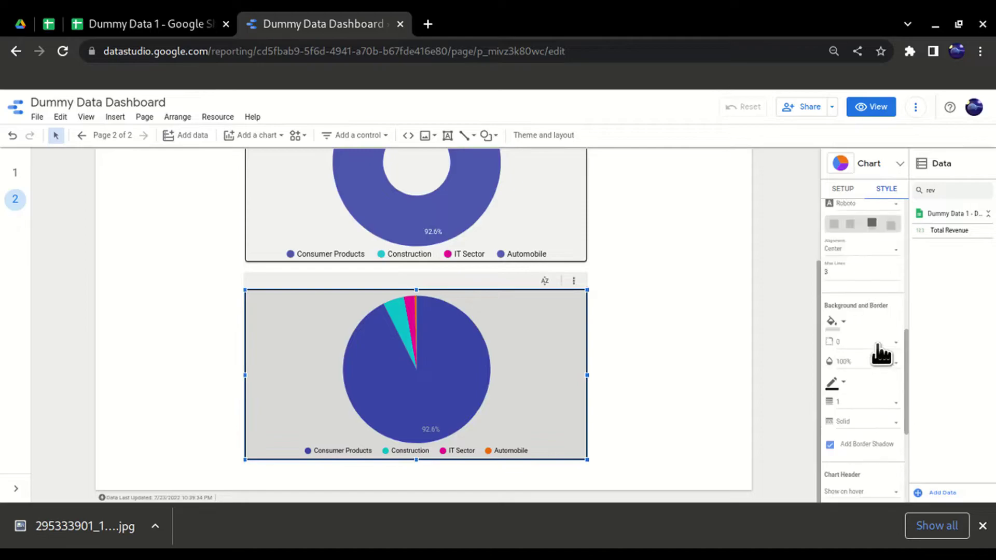
left_click(835, 323)
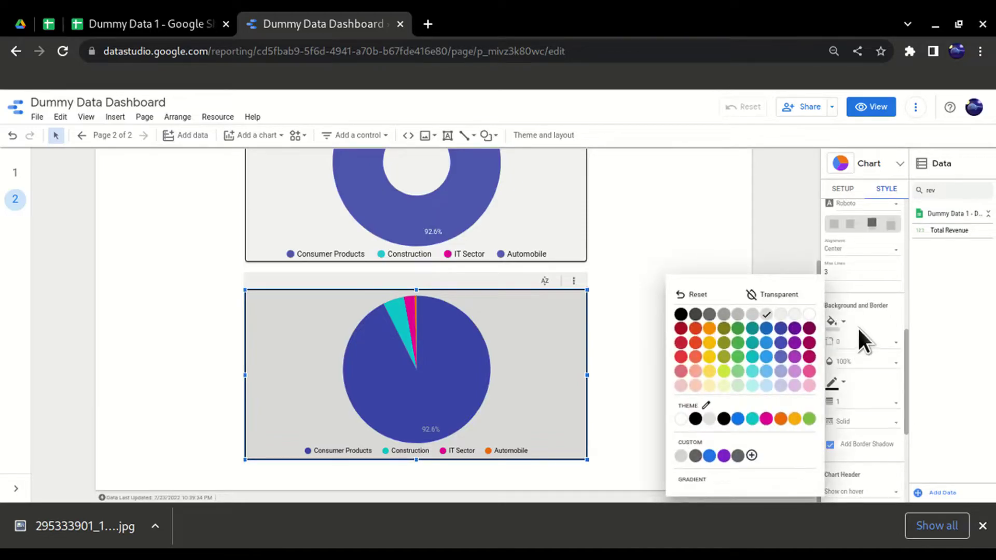
left_click(781, 314)
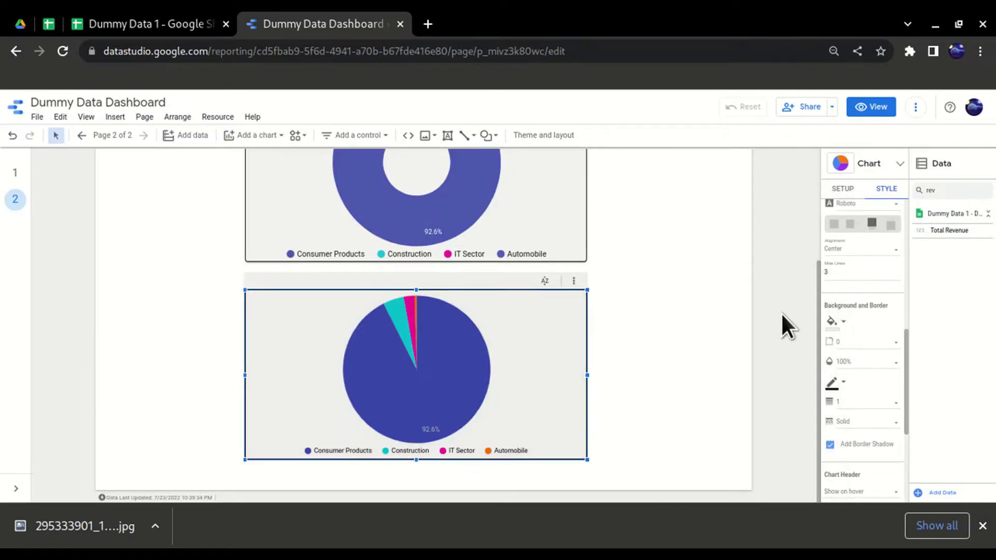
left_click(648, 315)
Turn the new pie chart into a donut with a center hole proportioned like the one in the chart above
scroll(441, 320, "up", 2)
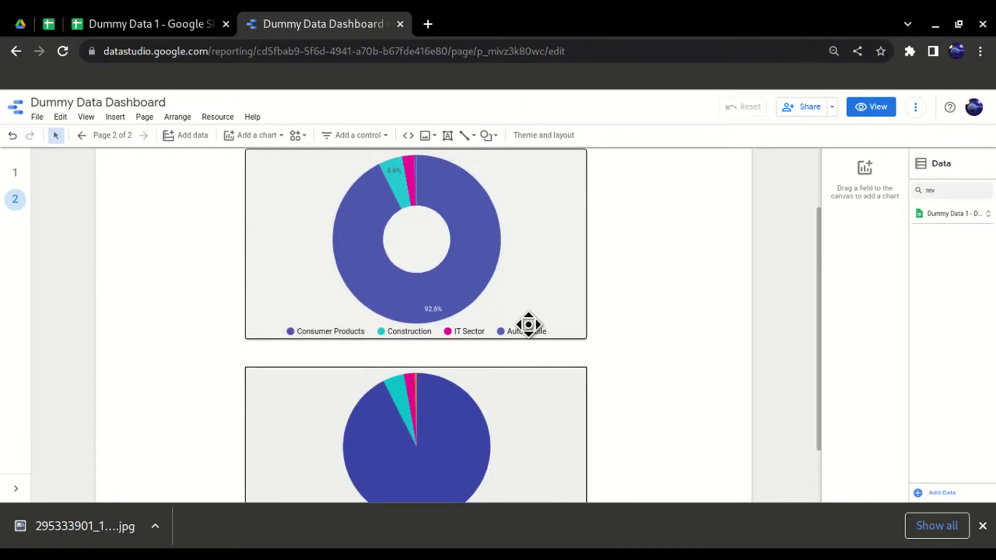
scroll(528, 324, "up", 1)
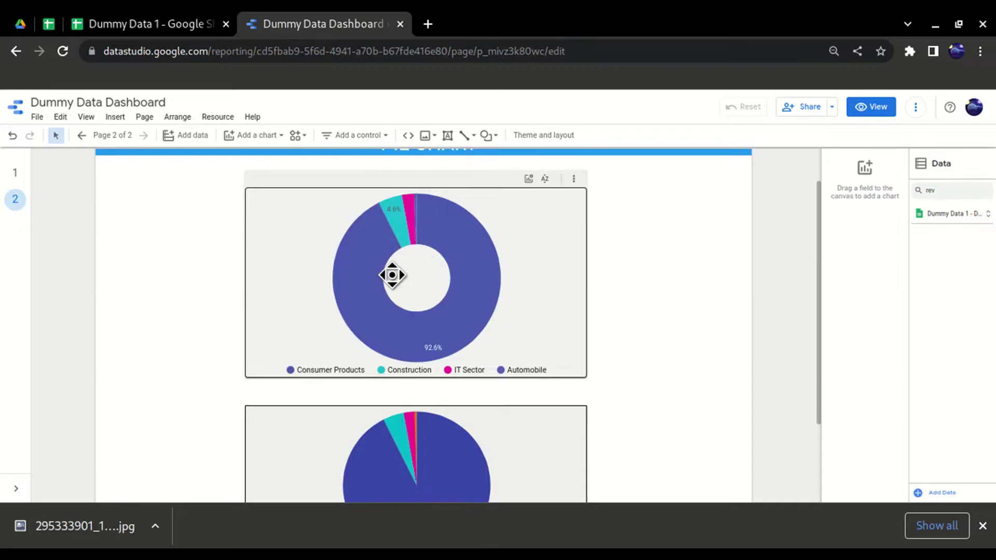
scroll(656, 260, "down", 2)
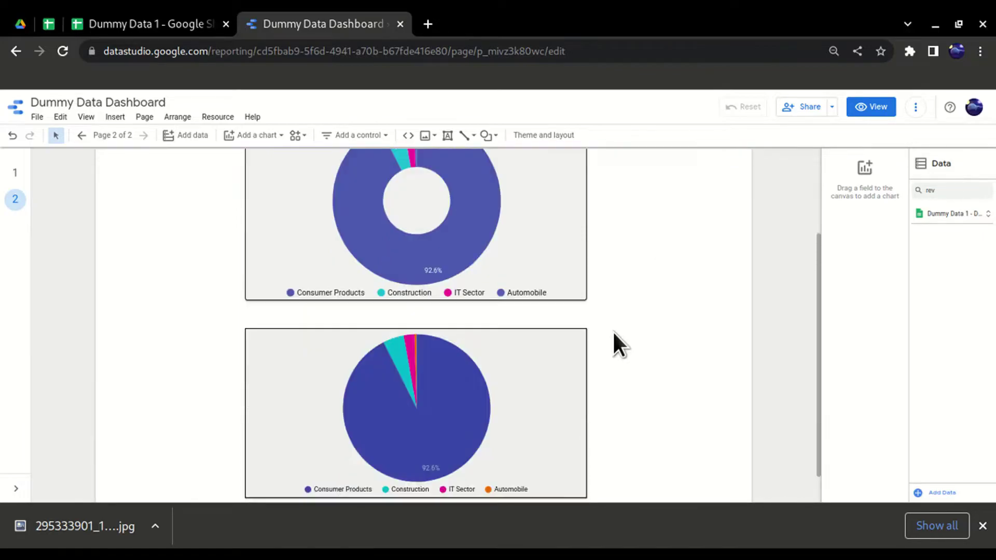
left_click(534, 341)
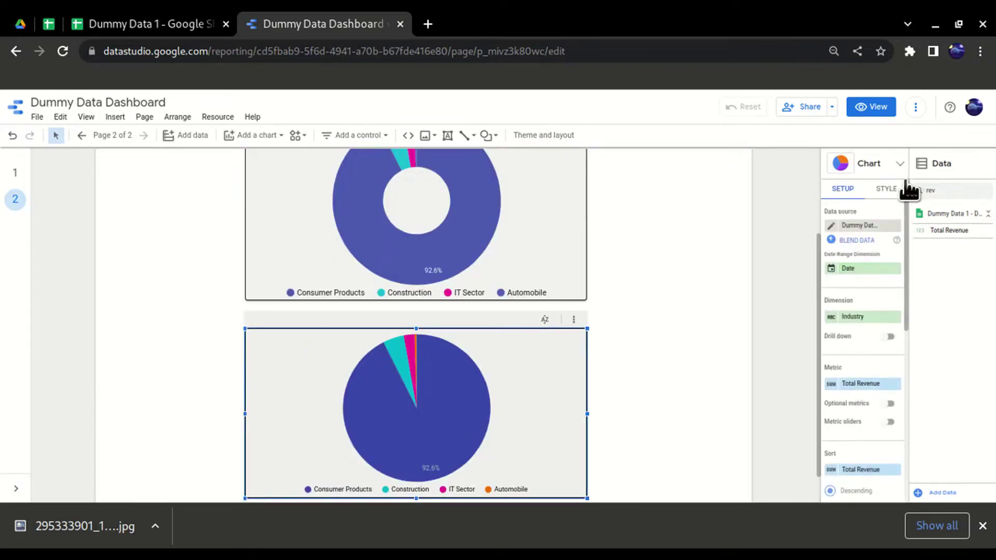
left_click(886, 189)
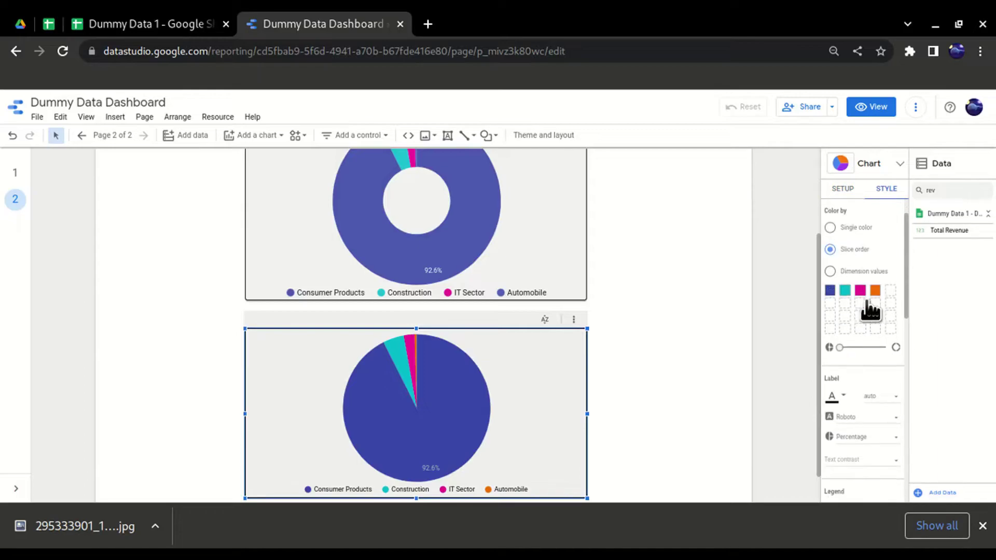
scroll(842, 332, "down", 1)
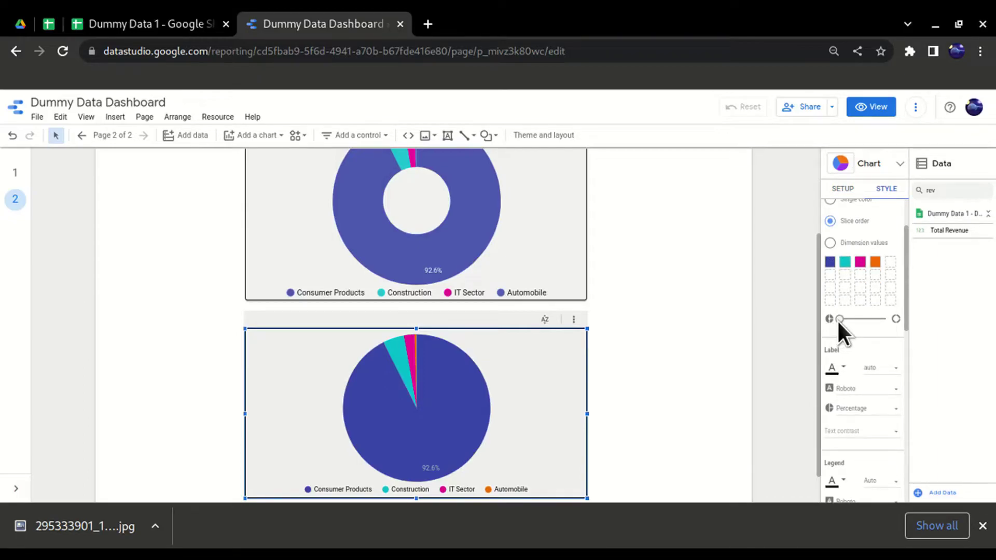
left_click_drag(842, 319, 861, 320)
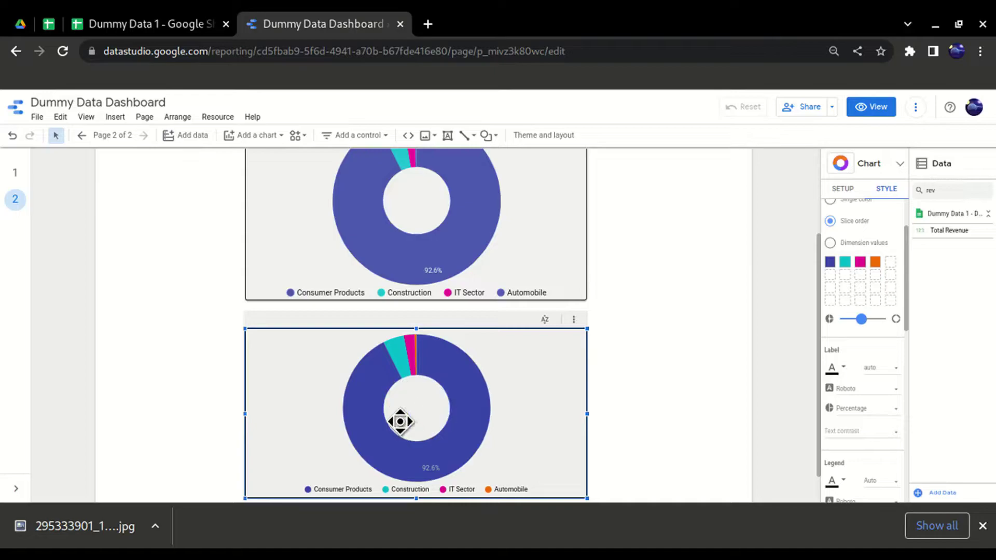
left_click(678, 401)
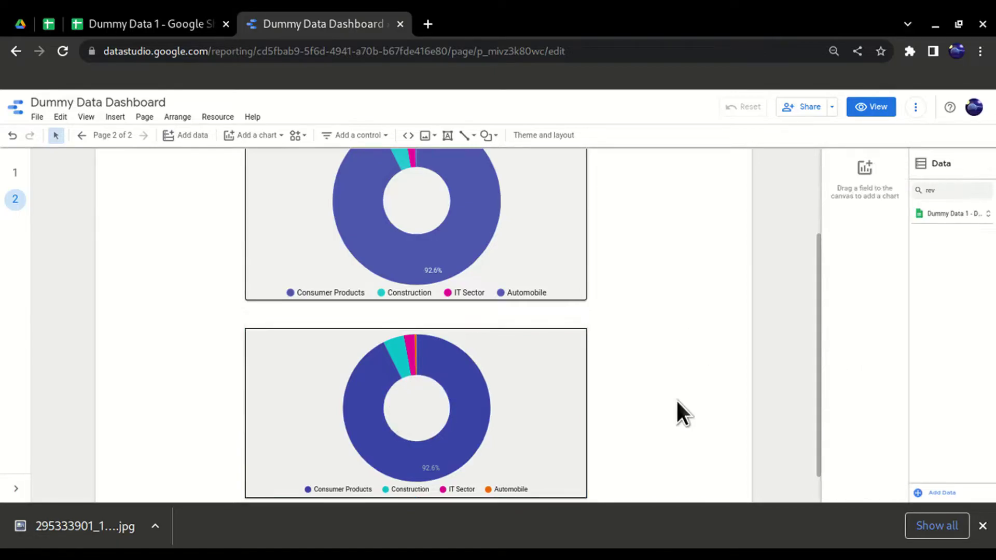
Set the slice labels of the lower donut chart to show Value
scroll(676, 399, "down", 1)
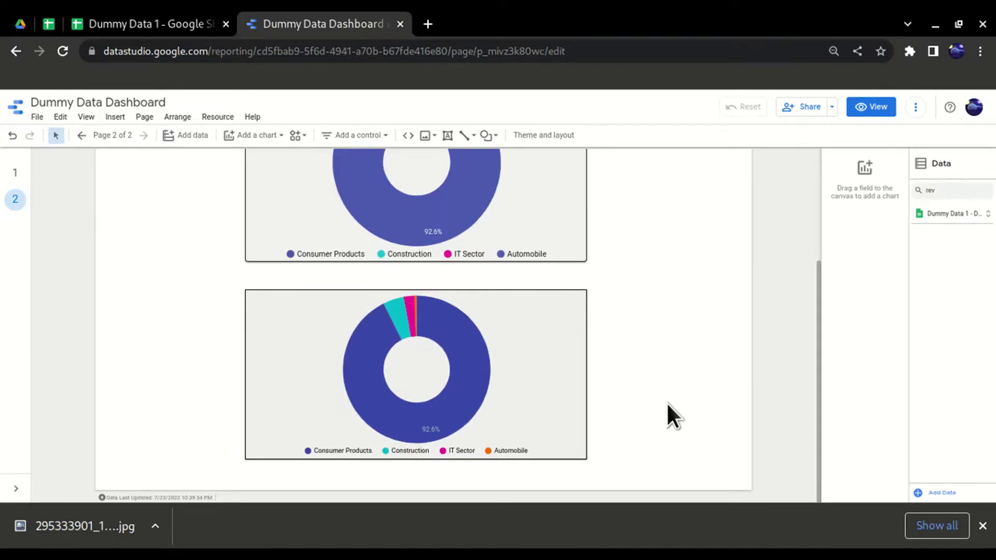
scroll(643, 371, "up", 1)
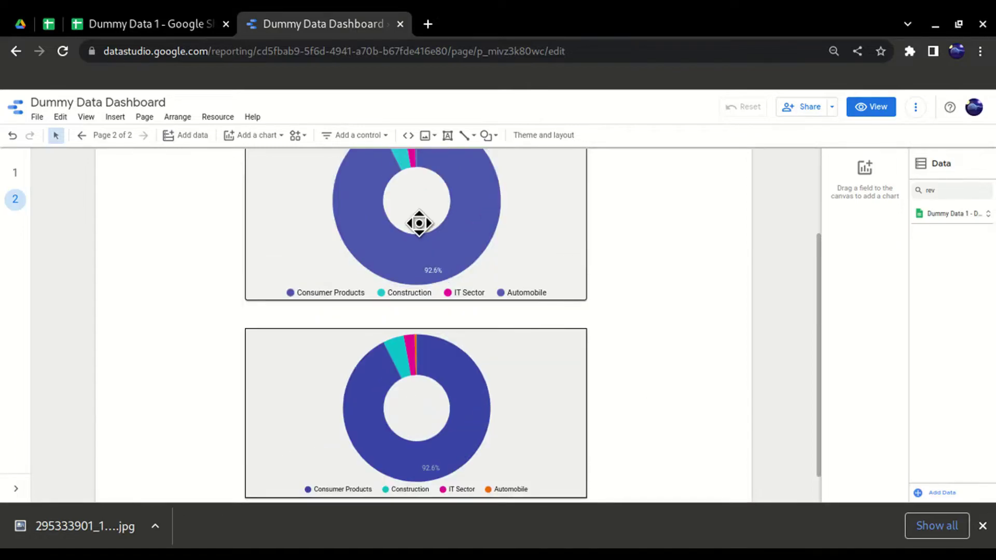
scroll(687, 374, "up", 3)
scroll(590, 428, "down", 2)
left_click(560, 381)
left_click(888, 190)
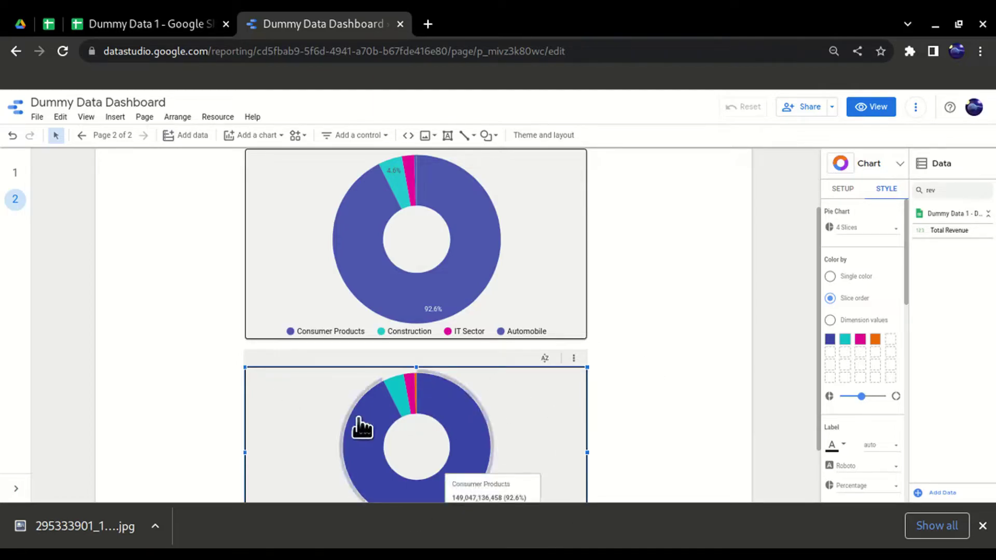
scroll(520, 427, "down", 3)
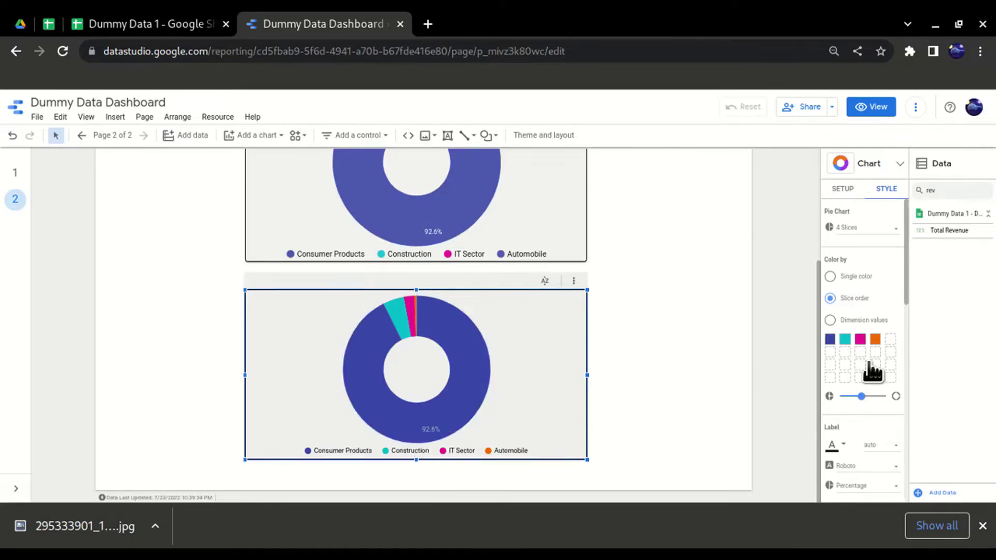
scroll(860, 421, "down", 3)
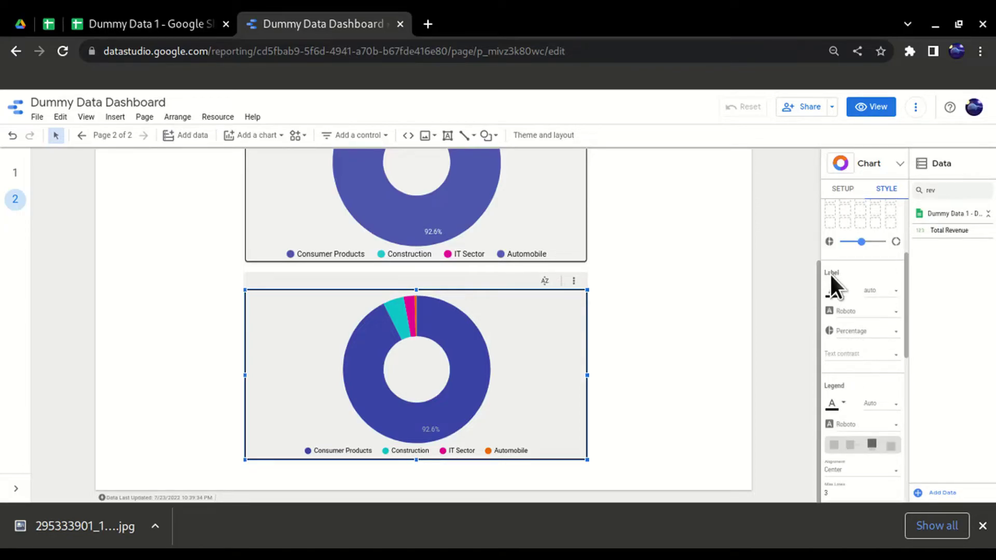
left_click(863, 334)
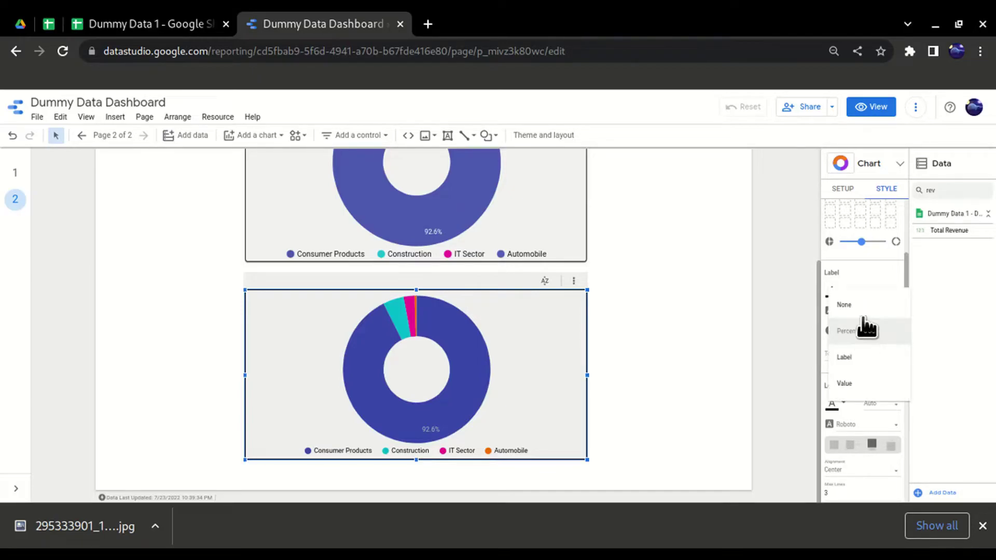
left_click(870, 384)
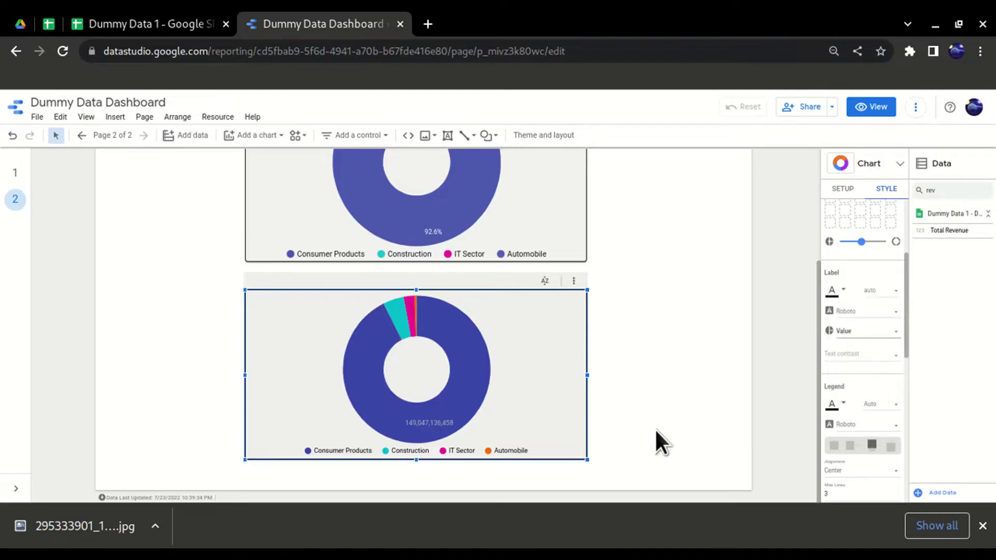
Try None and Label as the lower donut chart's slice label content, and return to Value
left_click(863, 333)
left_click(856, 252)
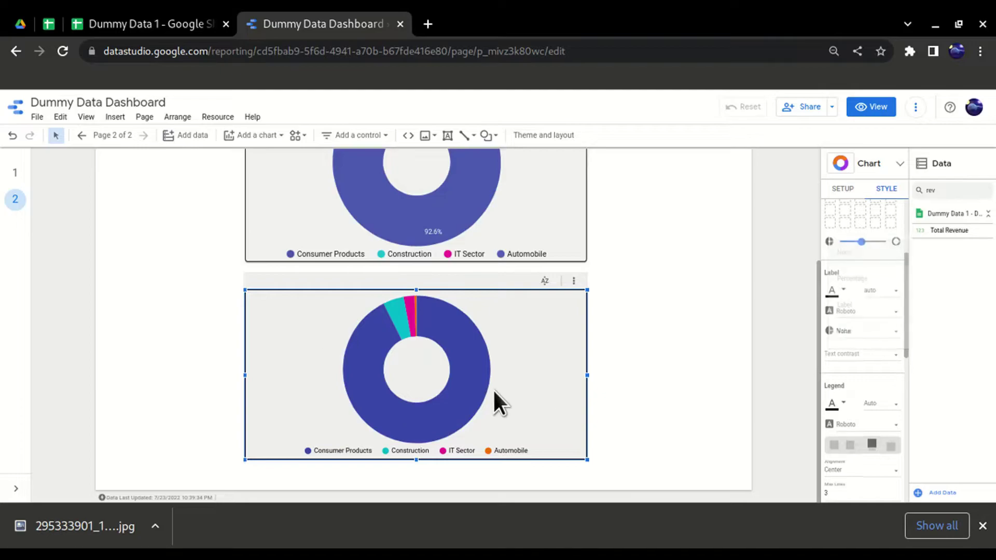
left_click(866, 332)
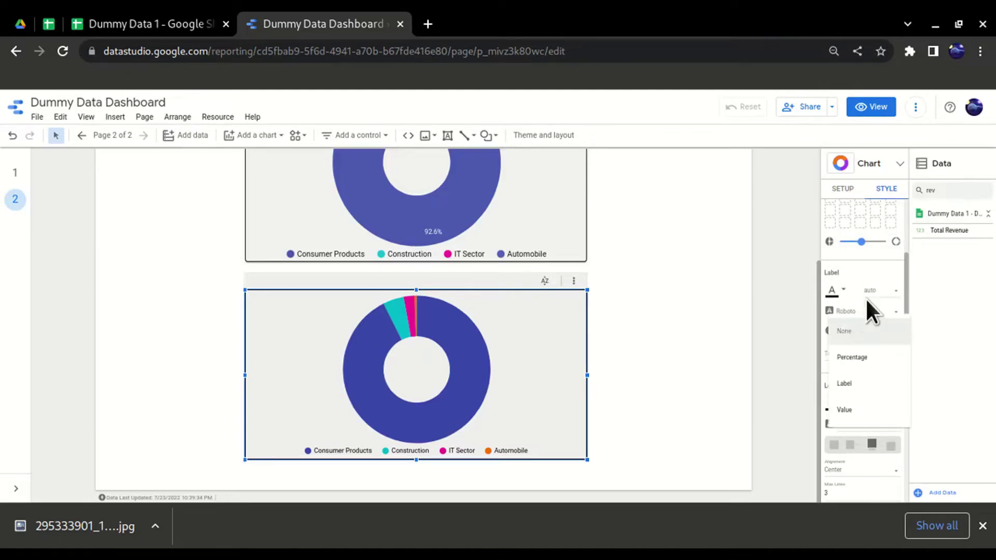
left_click(860, 385)
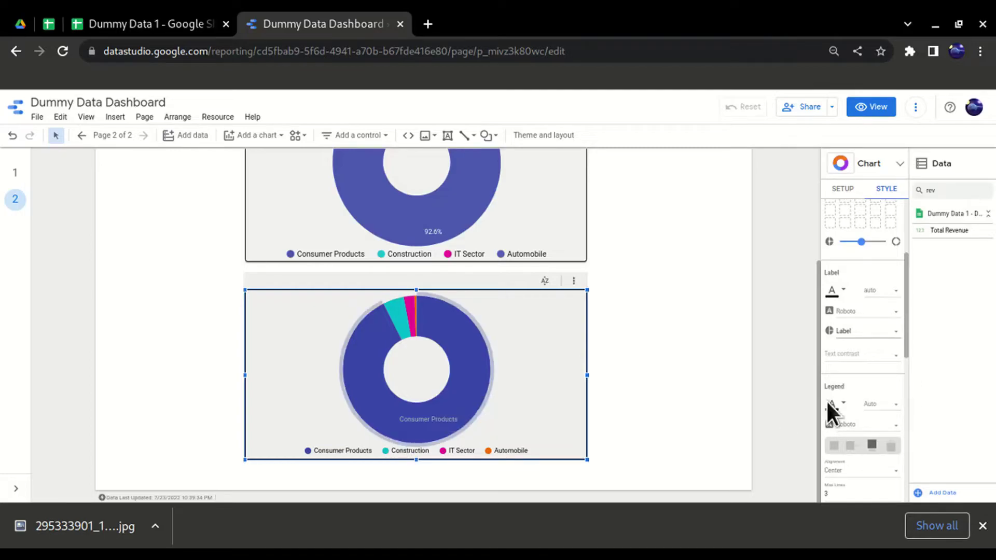
left_click(877, 334)
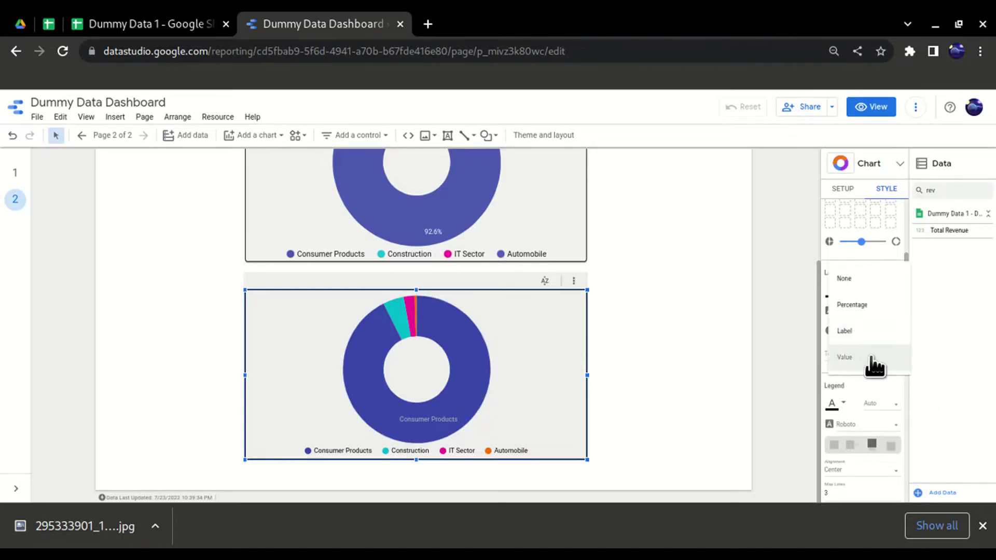
left_click(871, 354)
Review the lower donut chart's data setup, including its Industry dimension and Total Revenue metric
scroll(870, 385, "up", 3)
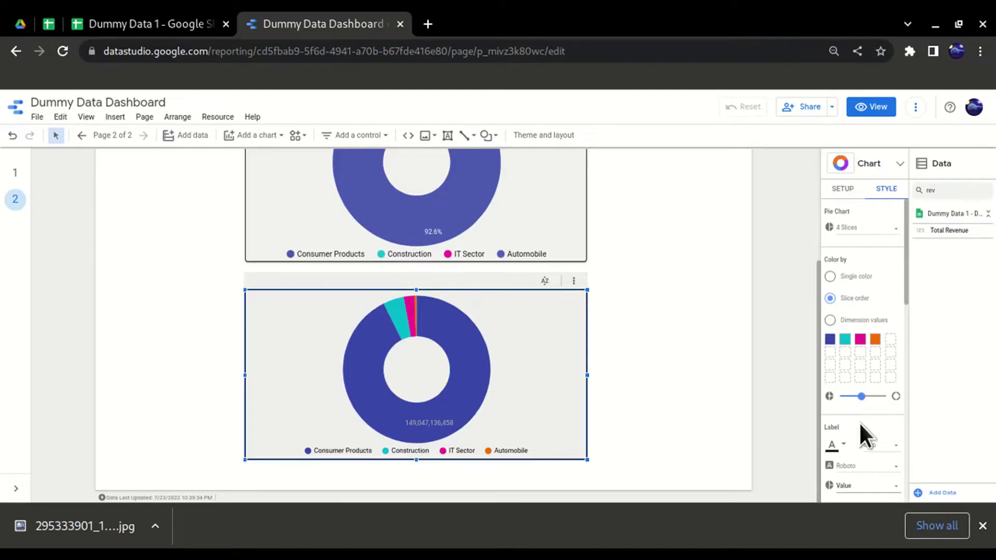
left_click(843, 188)
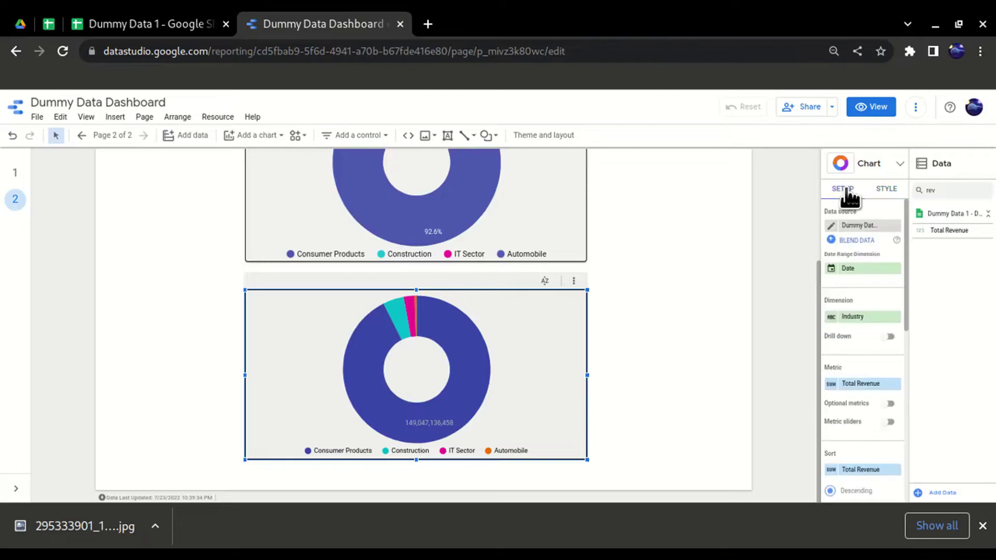
scroll(629, 352, "up", 2)
scroll(643, 367, "down", 1)
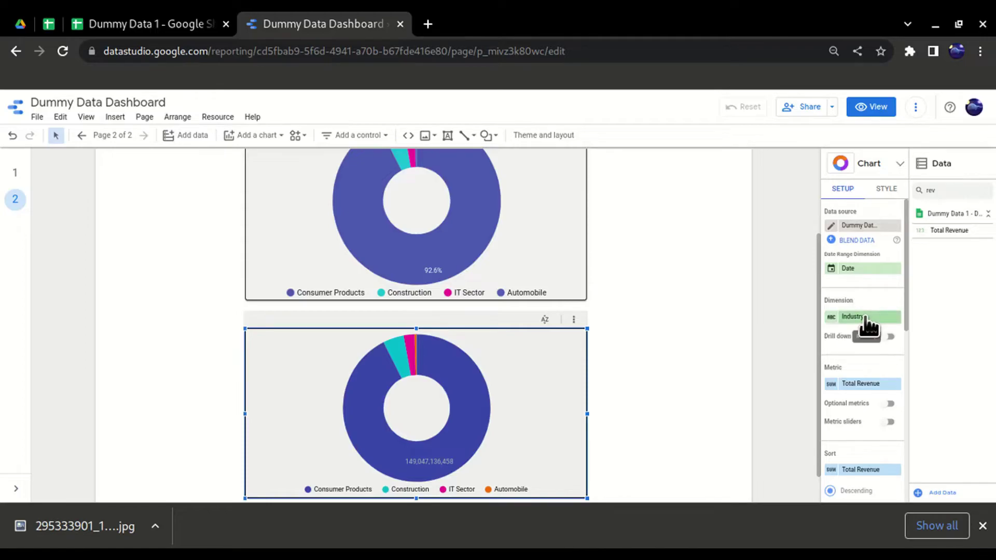
scroll(606, 366, "down", 1)
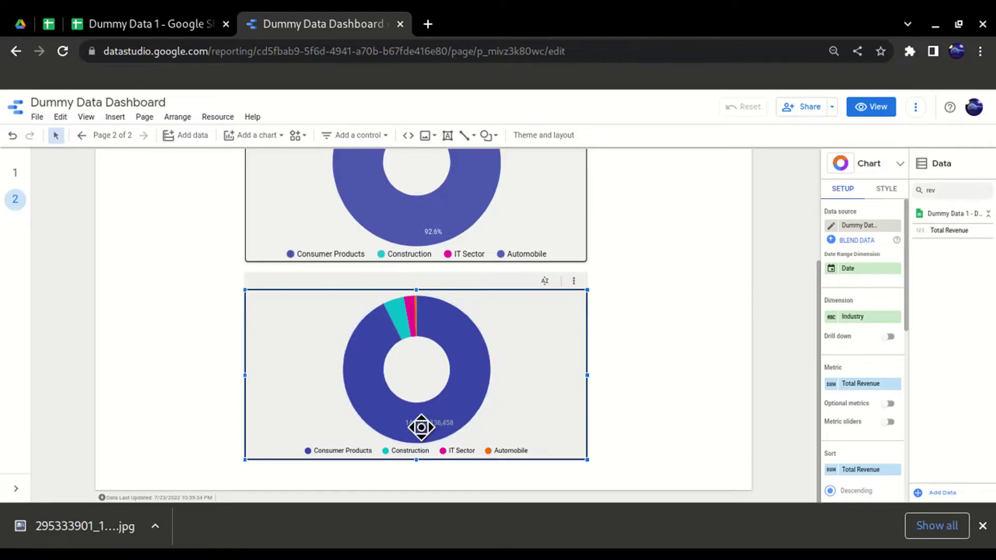
scroll(747, 371, "up", 3)
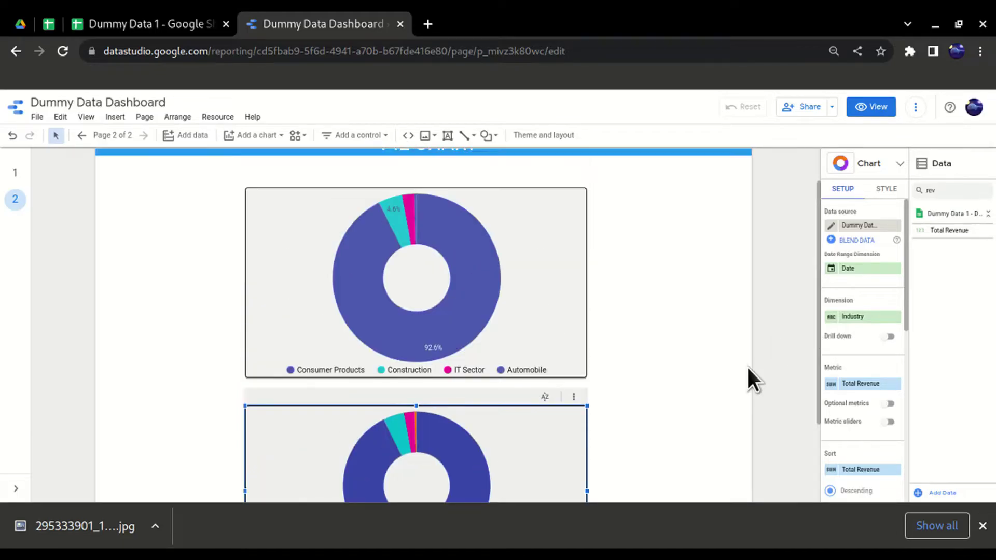
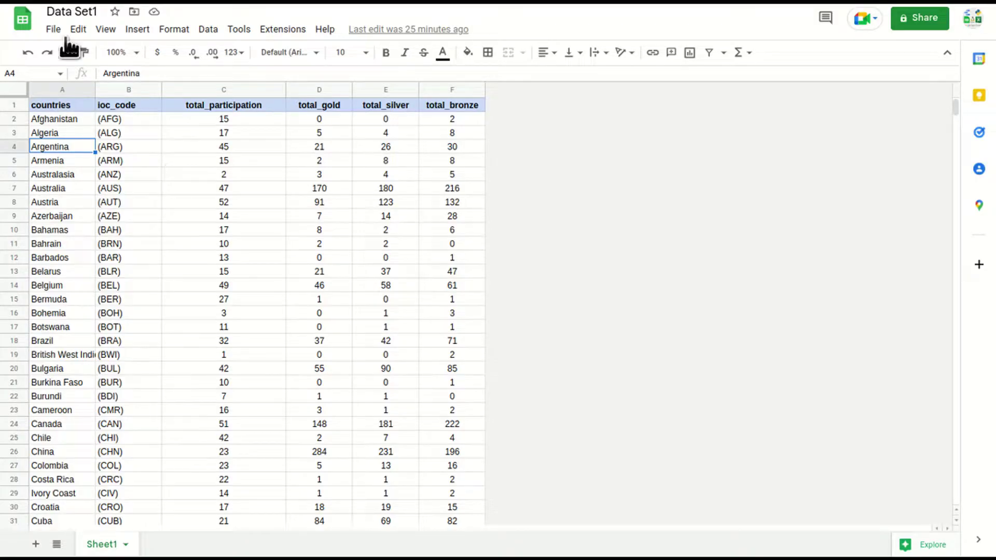
Examine the Data Set1 spreadsheet's columns, from countries and ioc_code to total_participation and the medal totals, using the Afghanistan row as an example
left_click(55, 87)
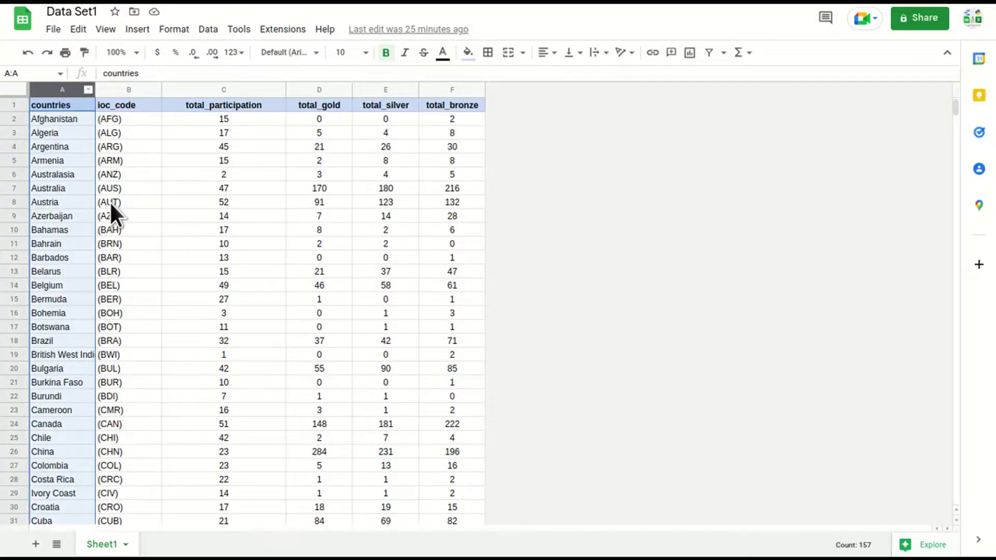
left_click(126, 86)
left_click(240, 89)
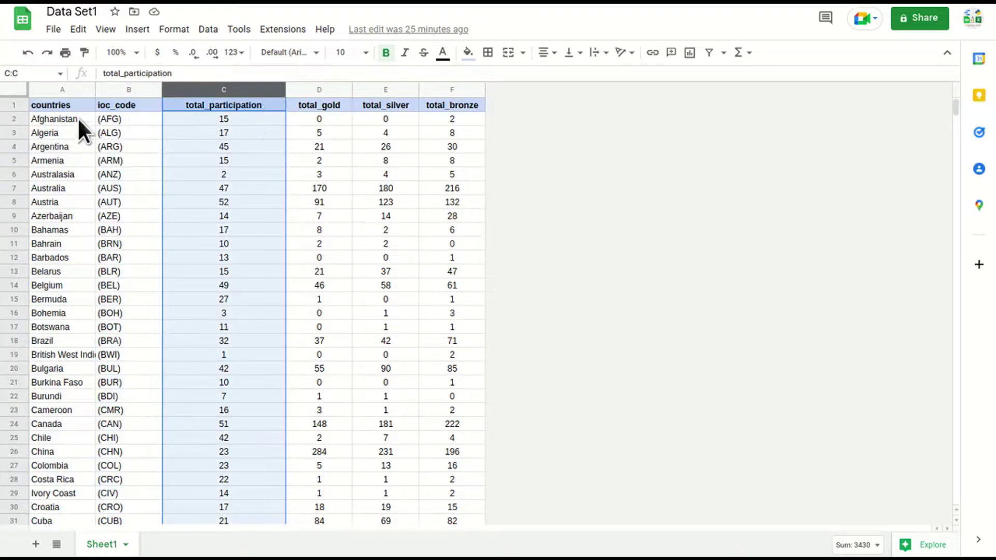
left_click(308, 88)
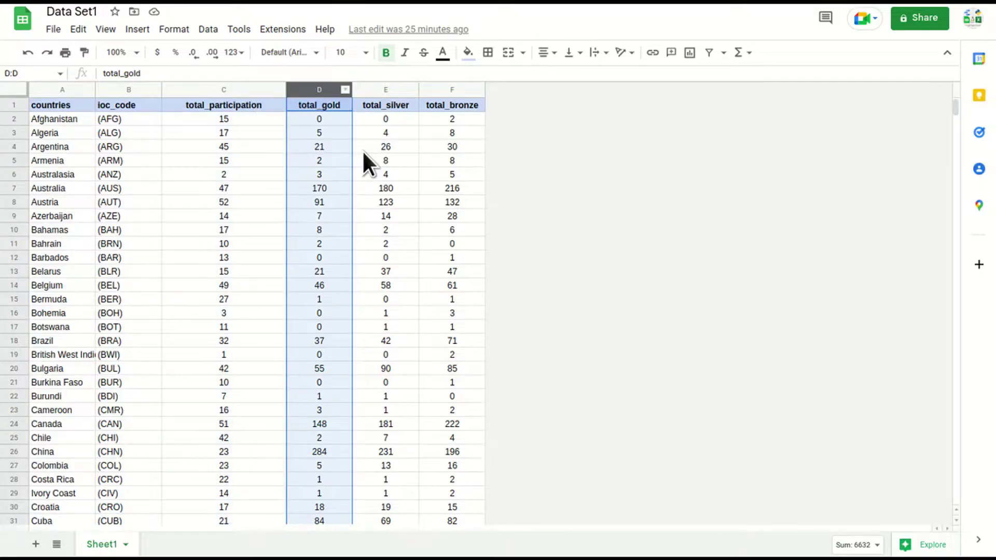
left_click(386, 89)
left_click(457, 93)
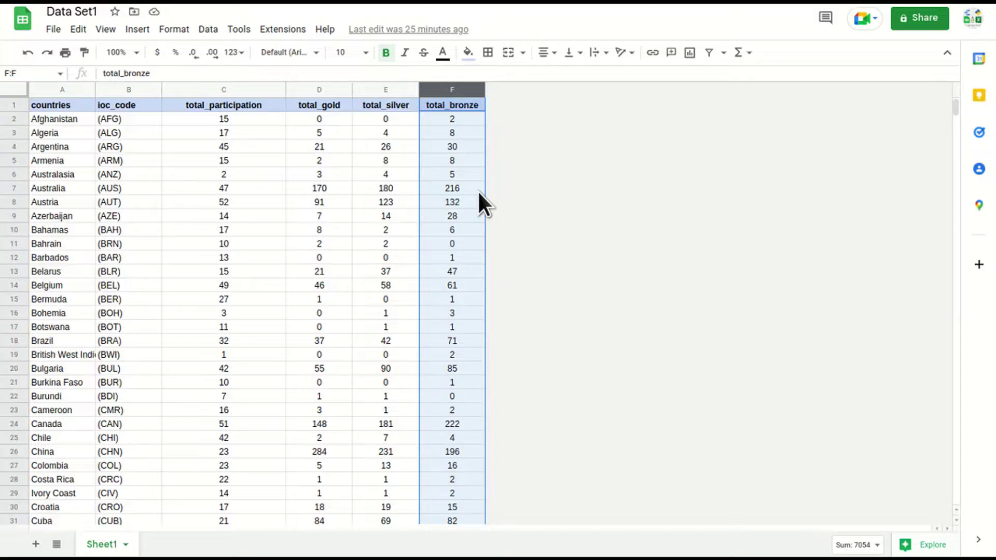
left_click(92, 121)
left_click(129, 117)
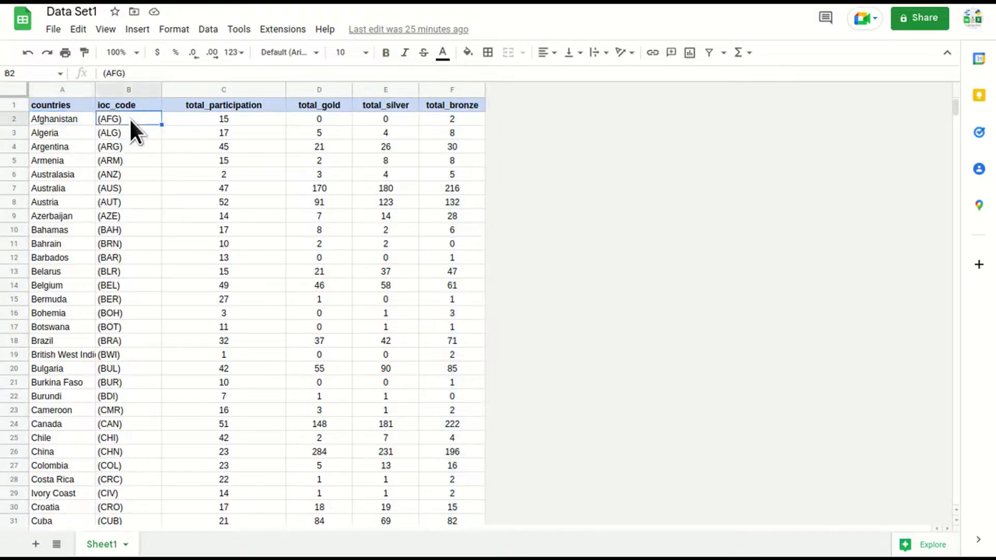
left_click(273, 119)
left_click_drag(335, 123, 446, 123)
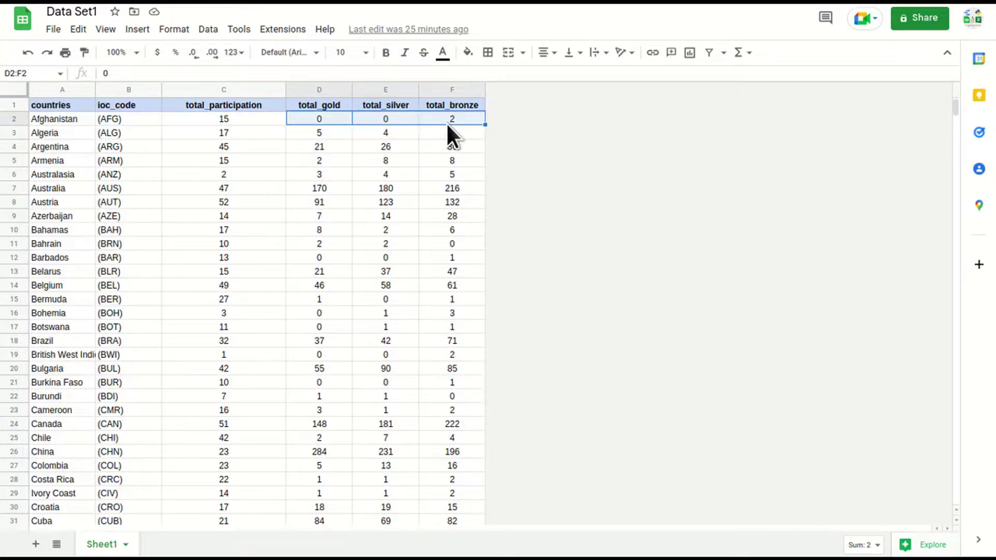
left_click(219, 117)
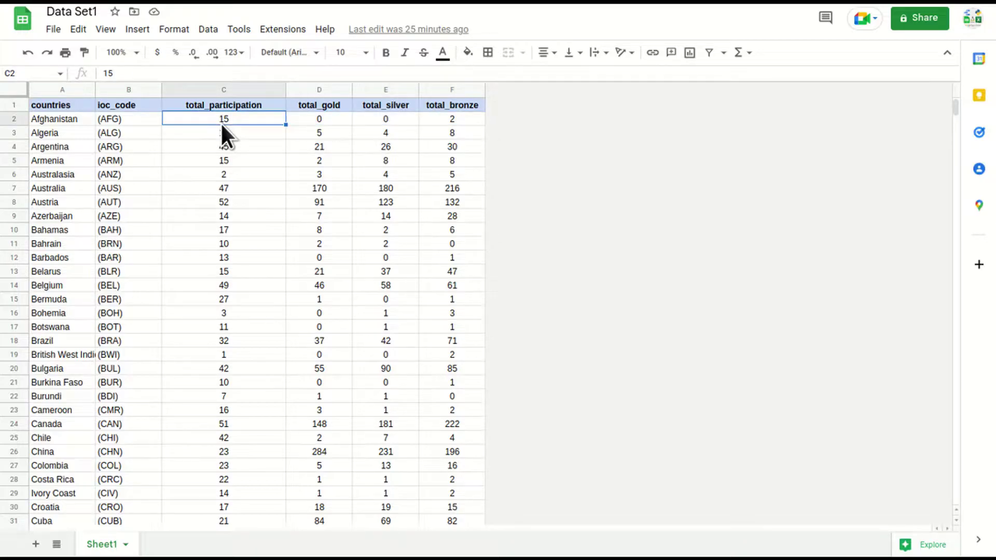
Switch to the Data Set2 spreadsheet and examine its countries and People accompanying participants columns, checking the countries against Data Set1
key("ctrl+Tab")
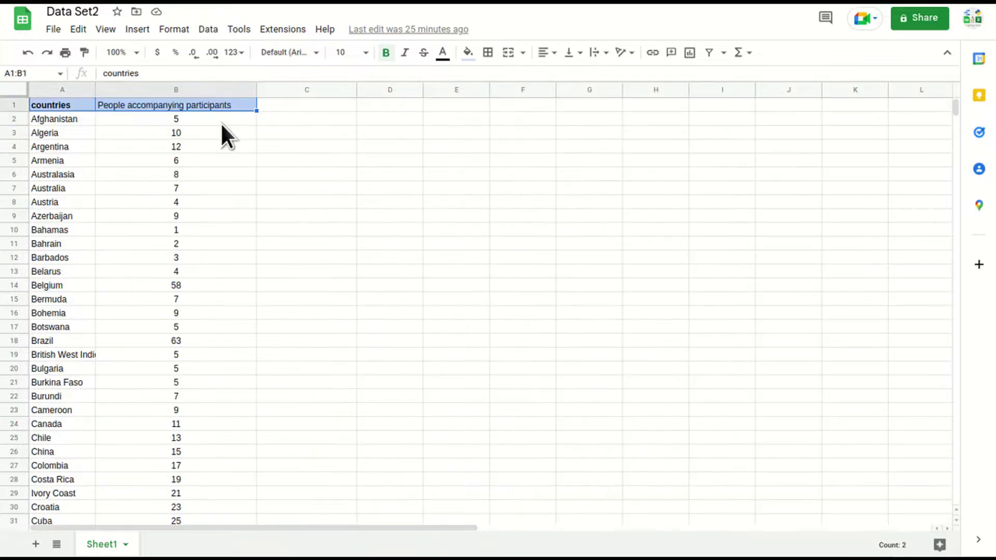
left_click(68, 86)
left_click(161, 107)
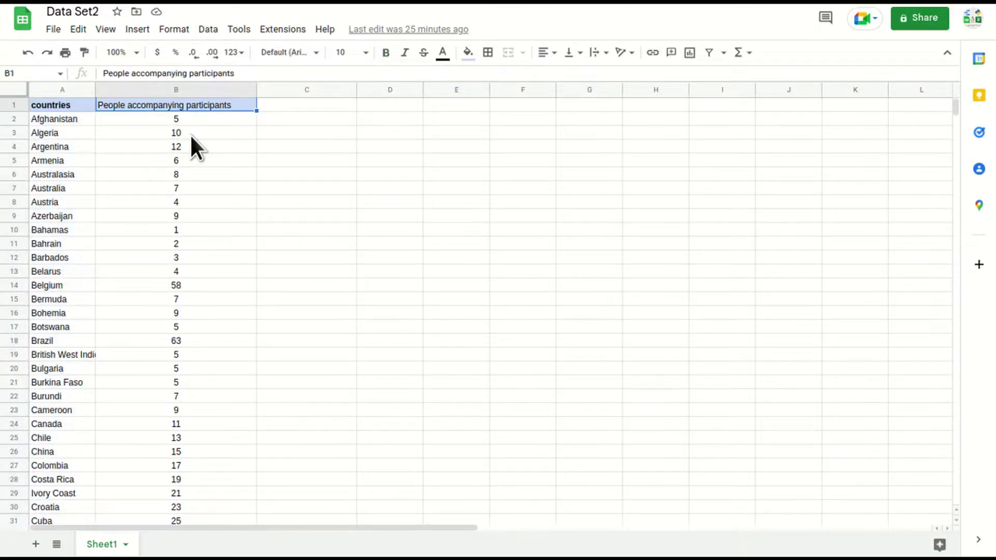
left_click(46, 118)
key("ctrl+shift+Tab")
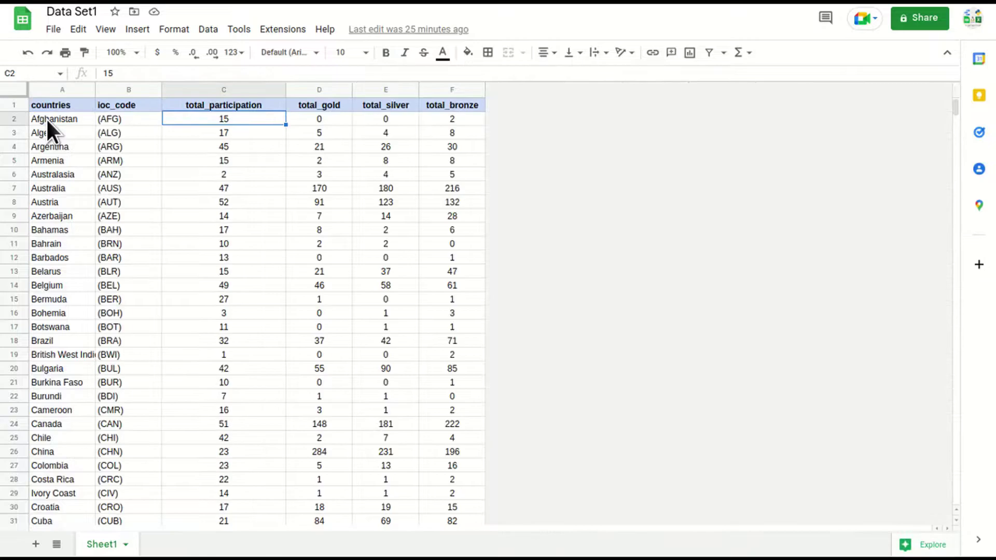
key("ctrl+Tab")
key("ctrl+shift+Tab")
key("ctrl+Tab")
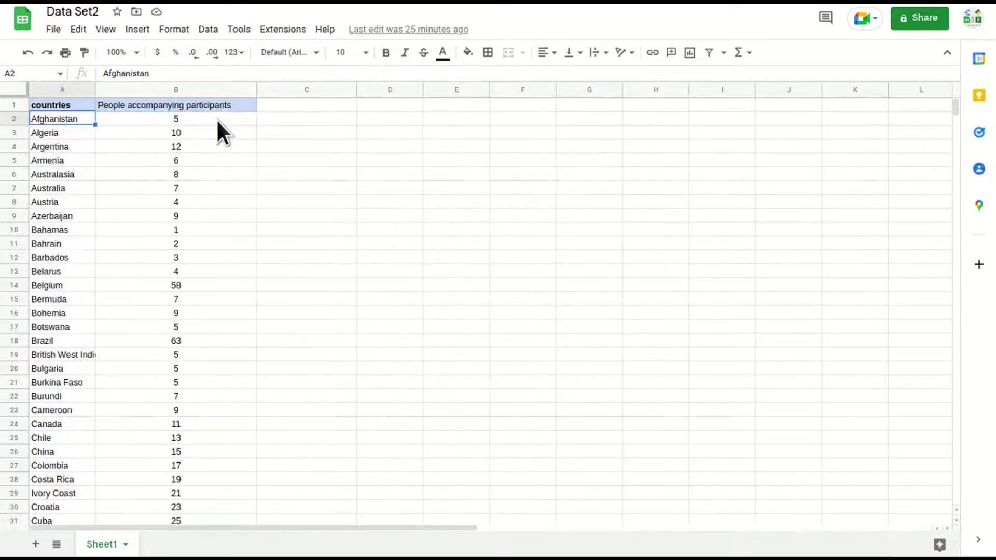
left_click(155, 108)
left_click(75, 117)
left_click(192, 117)
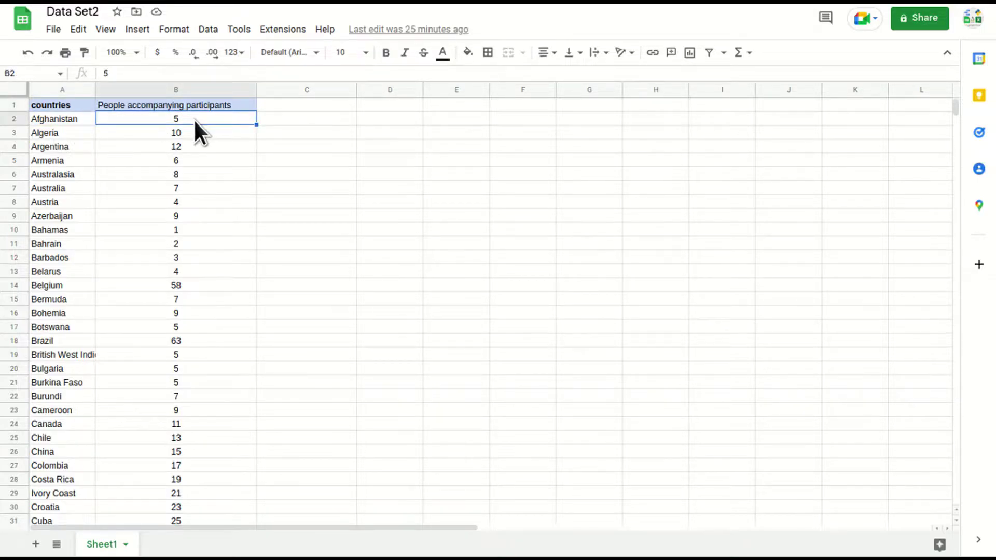
Compare Data Set1 and Data Set2 side by side, matching total_participation with People accompanying participants through the shared countries column
key("ctrl+shift+Tab")
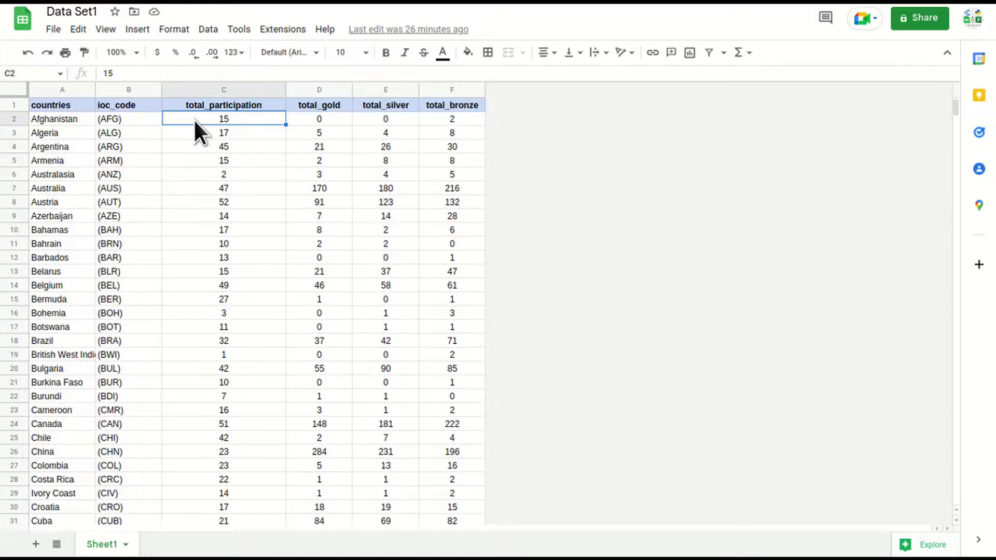
key("ctrl+Tab")
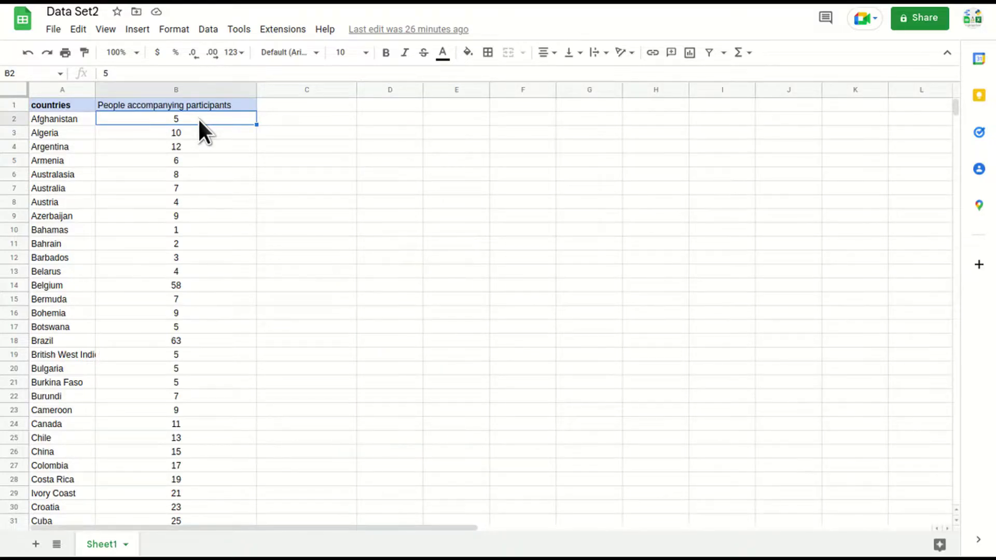
left_click(189, 107)
left_click(193, 121)
key("ctrl+shift+Tab")
key("ctrl+Tab")
key("ctrl+shift+Tab")
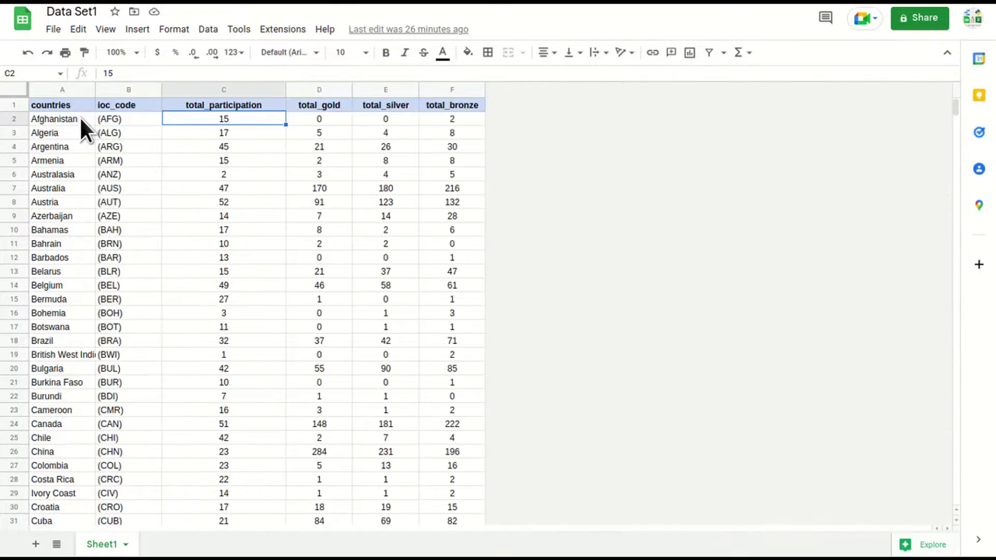
key("ctrl+Tab")
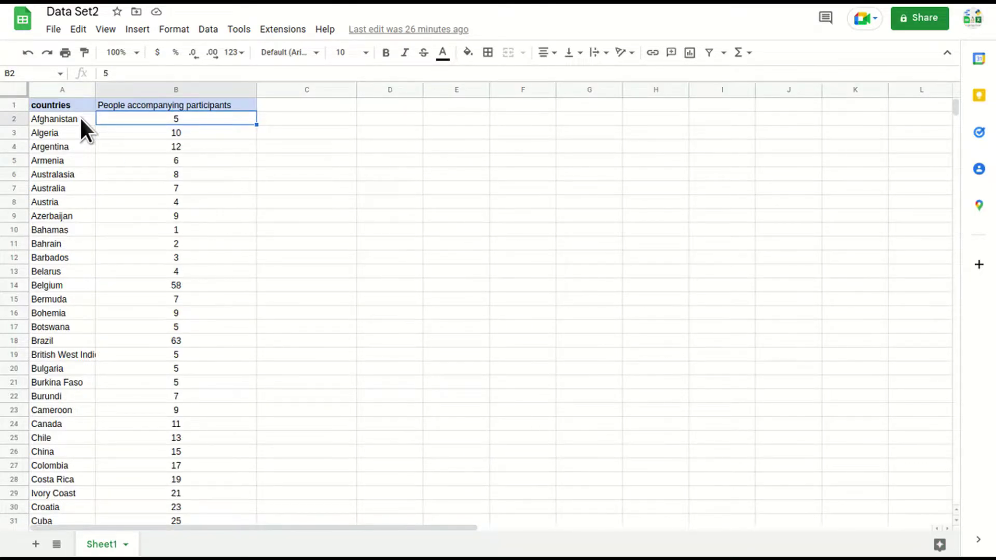
key("ctrl+shift+Tab")
key("ctrl+Tab")
key("ctrl+shift+Tab")
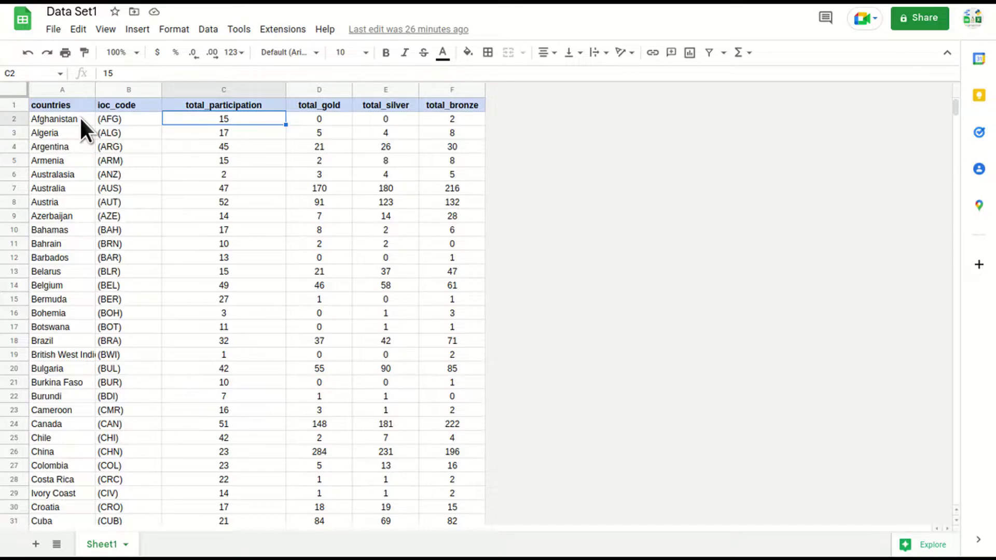
key("ctrl+Tab")
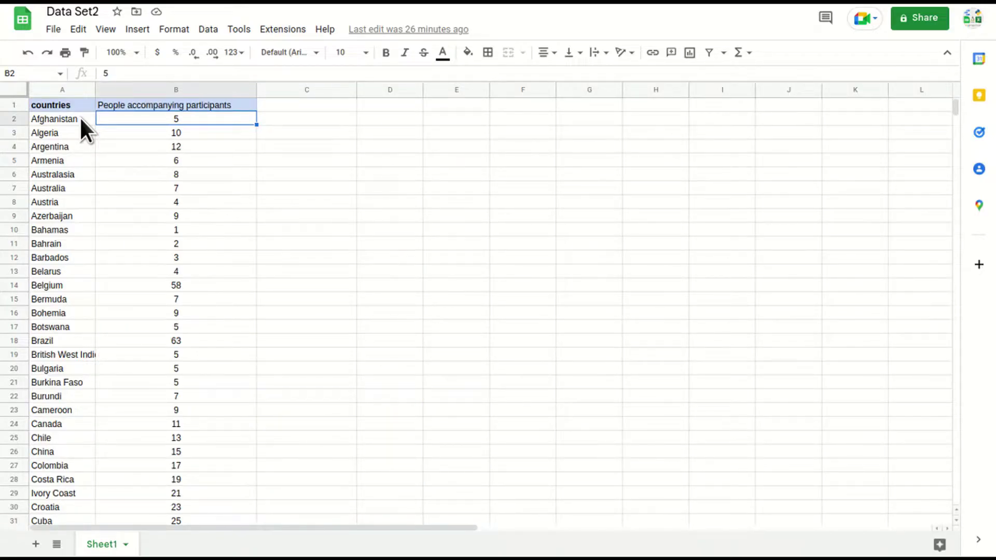
Switch to the Blending Data Together report in Data Studio and start adding a data source with the Google Sheets connector
key("ctrl+Tab")
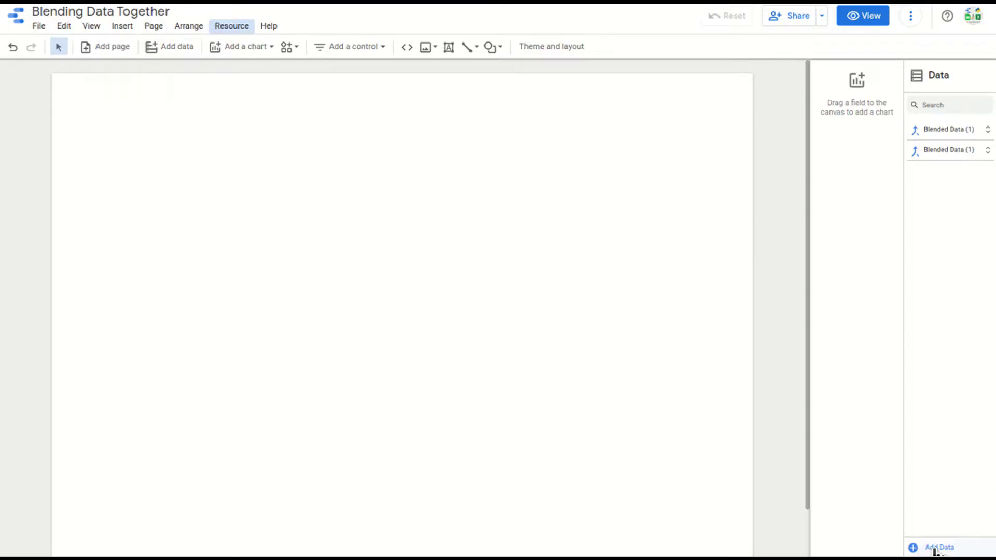
left_click(227, 27)
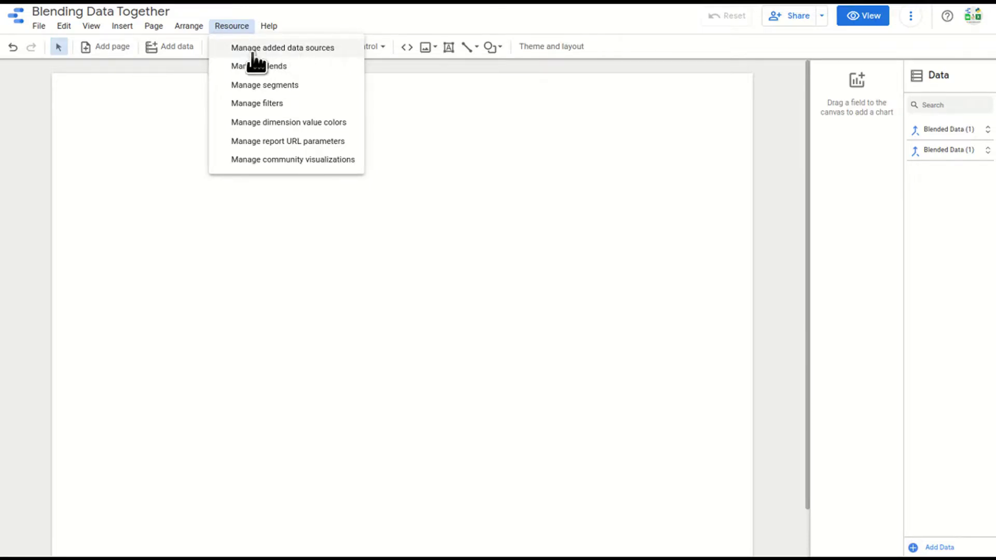
left_click(296, 49)
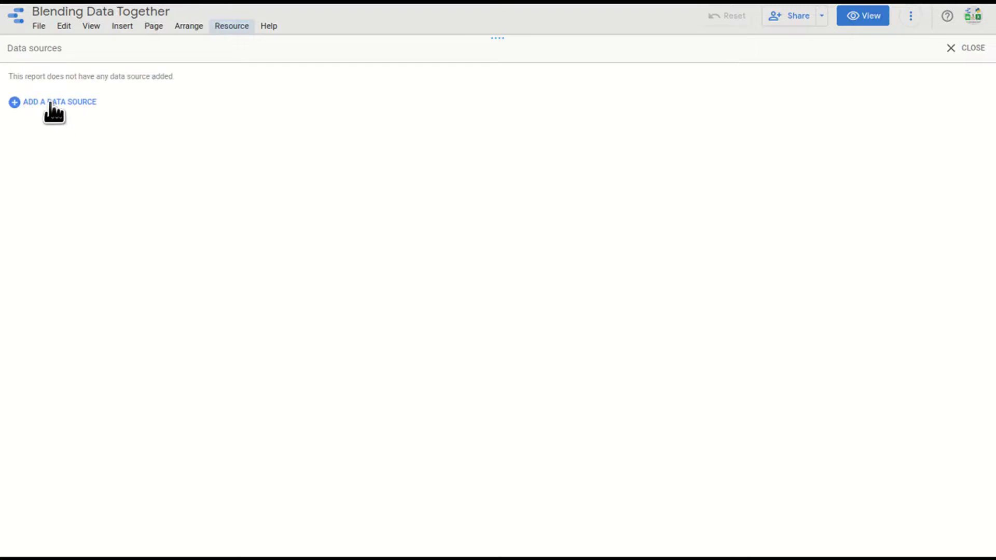
left_click(50, 103)
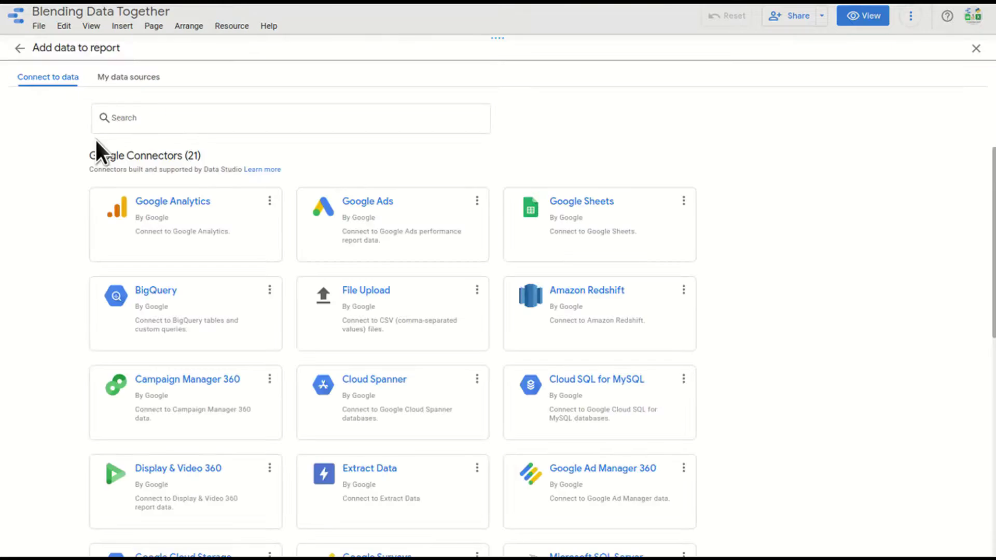
left_click(567, 212)
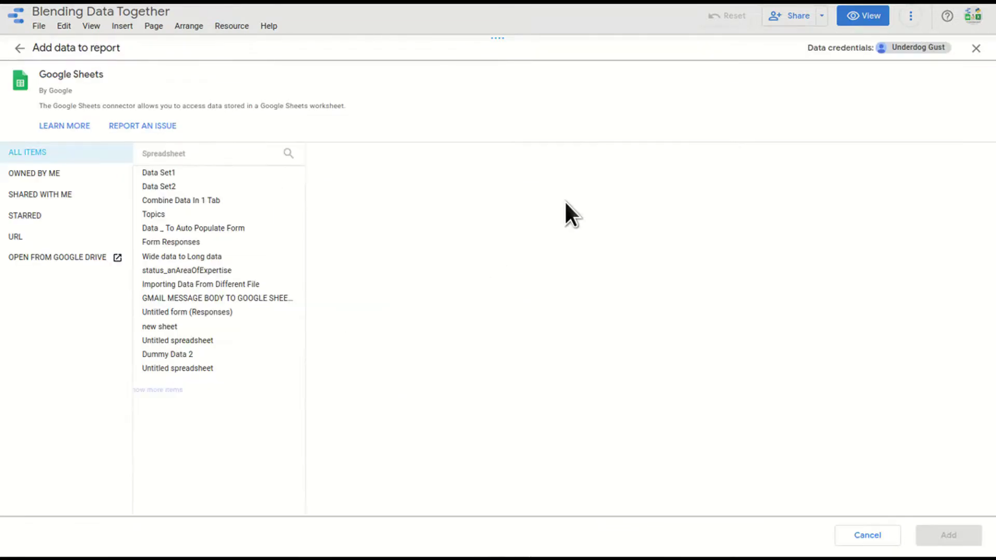
left_click(39, 234)
left_click(176, 183)
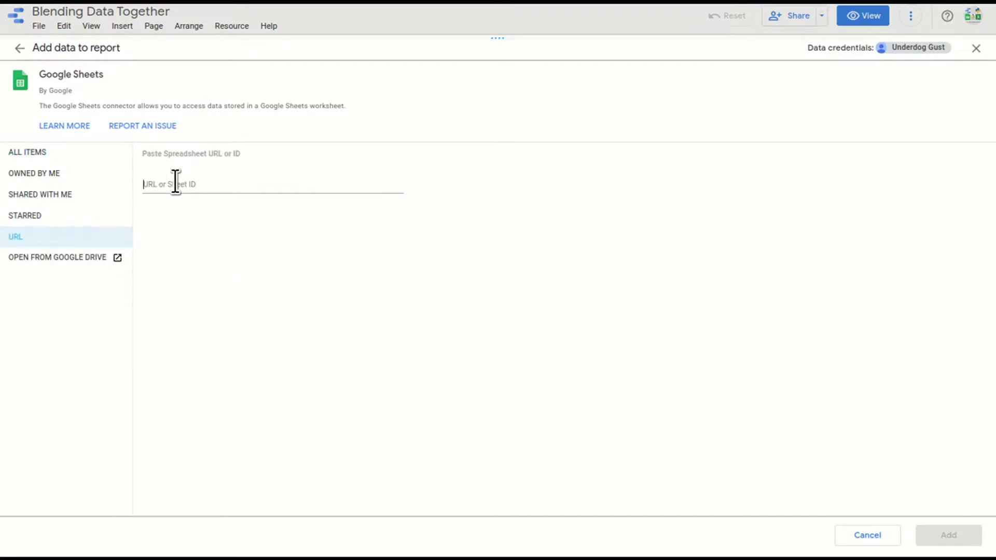
left_click(27, 153)
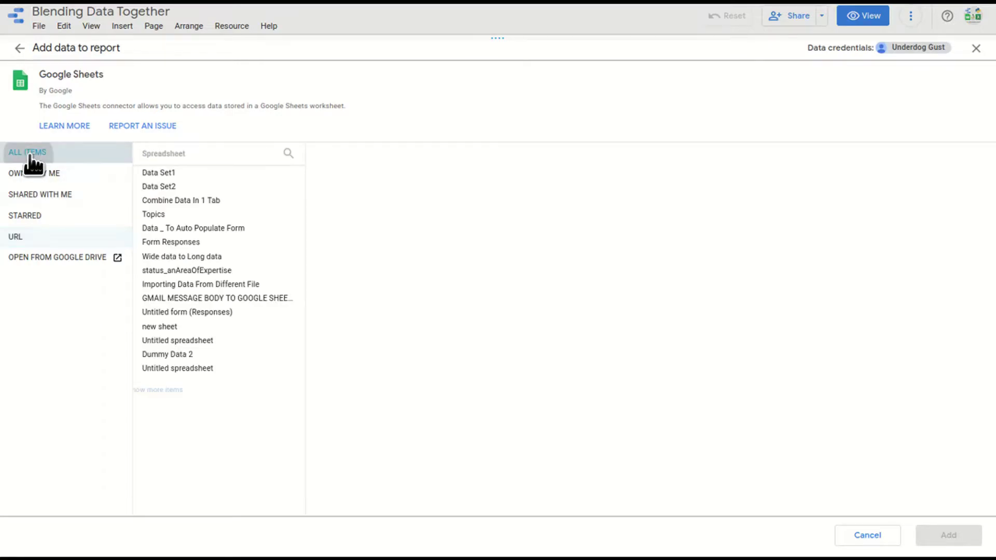
Add Sheet1 of the Data Set1 spreadsheet to the report, with the first row as headers, and continue to its fields
left_click(159, 172)
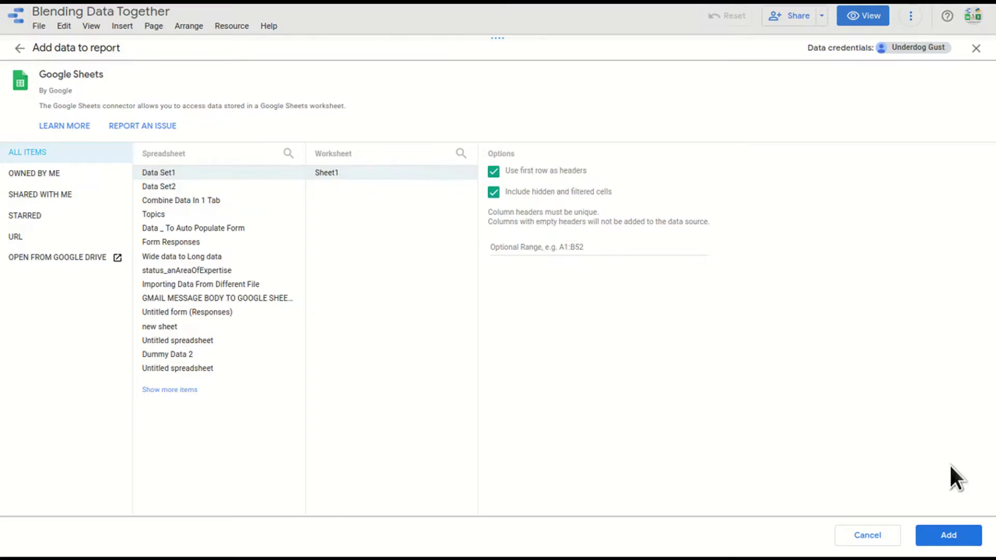
left_click(956, 535)
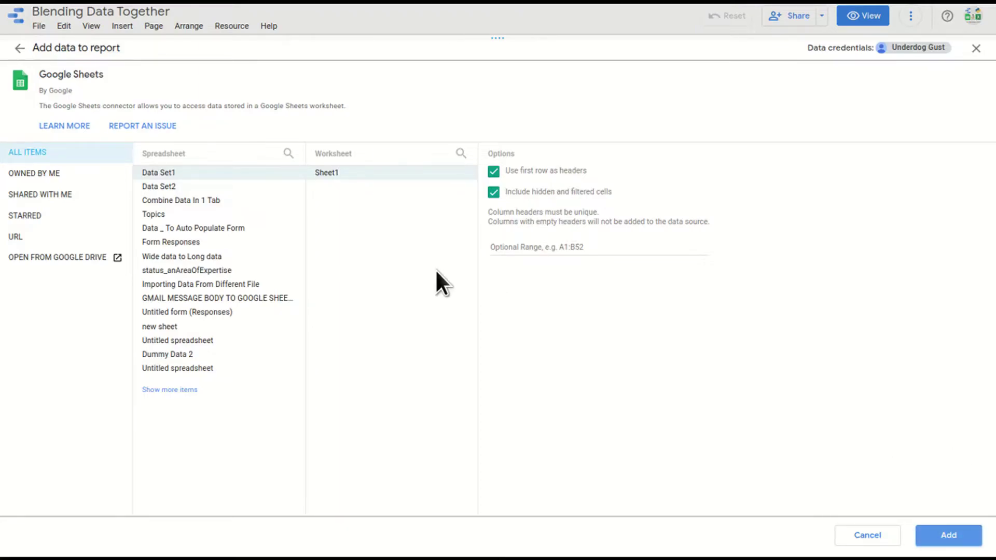
left_click(956, 537)
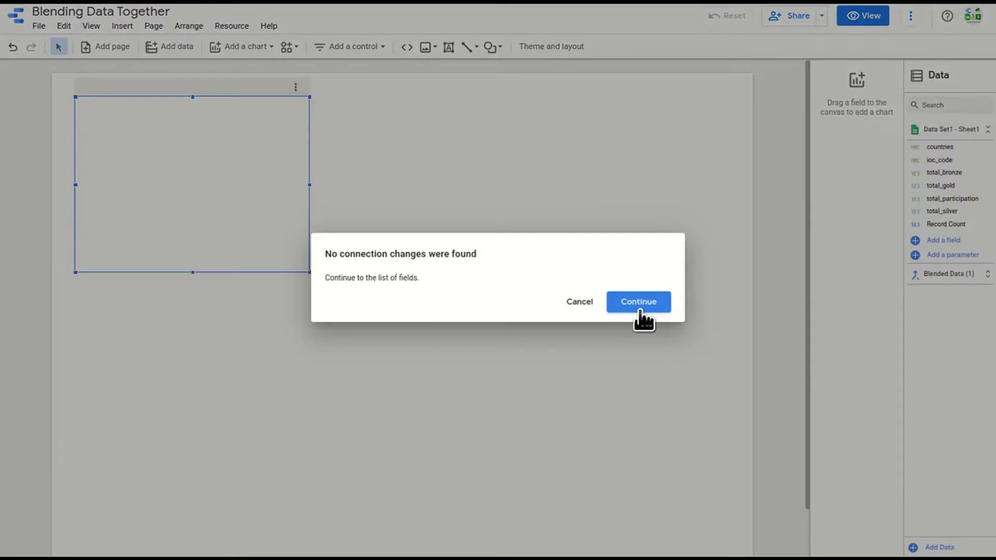
left_click(639, 301)
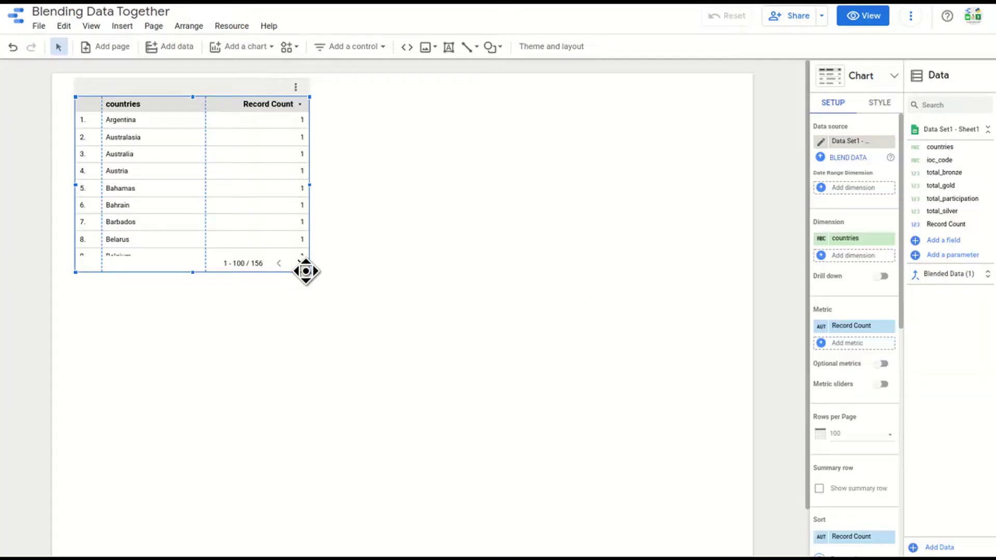
Widen the countries table to nearly double its width and replace its Record Count metric with total_participation
left_click_drag(302, 267, 503, 269)
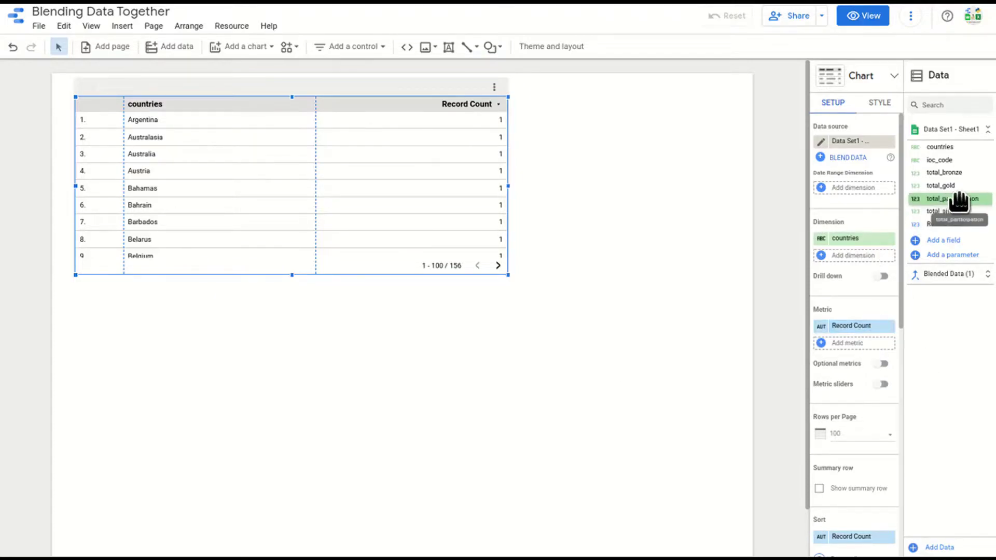
left_click_drag(952, 199, 871, 332)
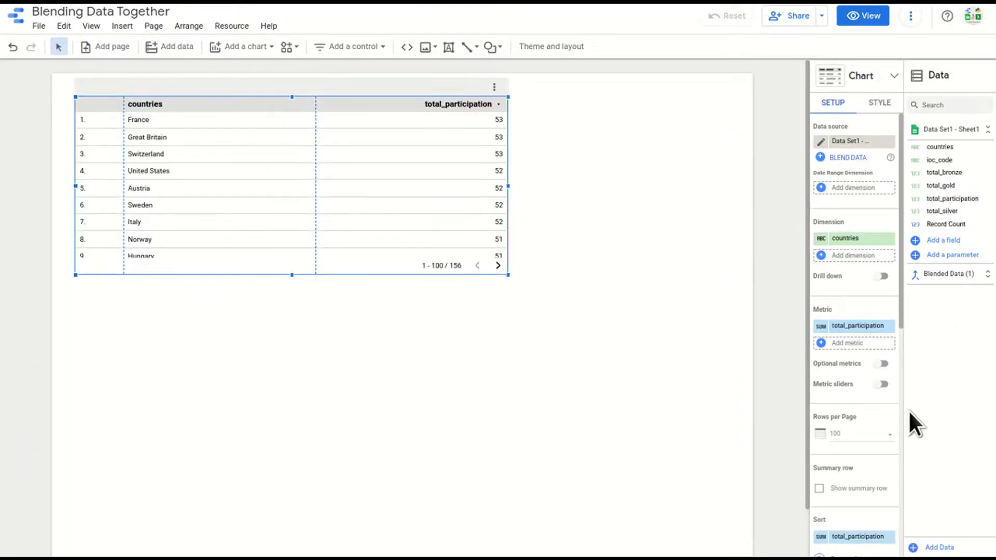
scroll(487, 190, "down", 3)
scroll(485, 186, "down", 5)
scroll(484, 186, "up", 8)
Review the People accompanying participants column in the Data Set2 spreadsheet, and return to the Data Studio report
key("ctrl+Tab")
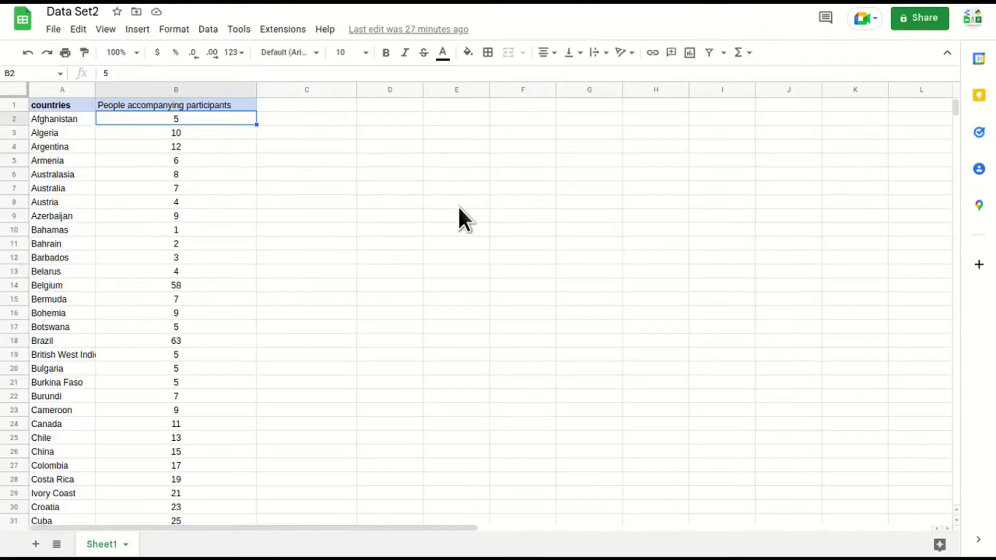
left_click(203, 107)
left_click(203, 90)
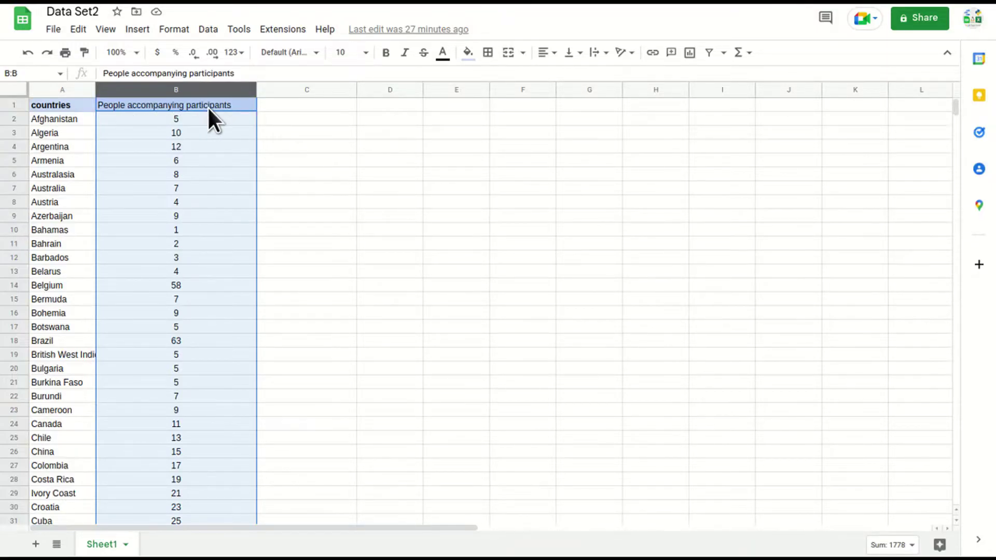
key("ctrl+shift+Tab")
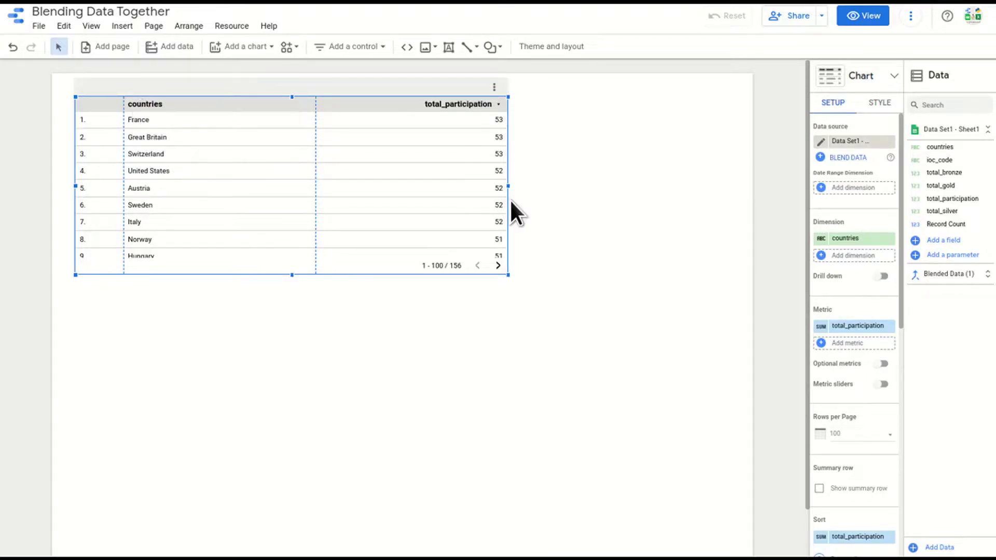
Add Sheet1 of the Data Set2 spreadsheet to the report as a second Google Sheets data source
left_click(939, 549)
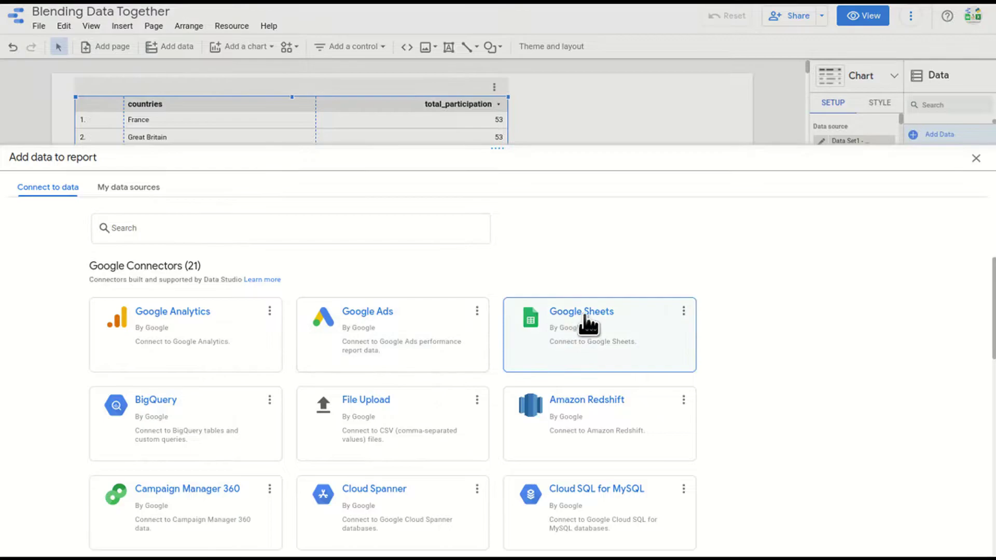
left_click(584, 312)
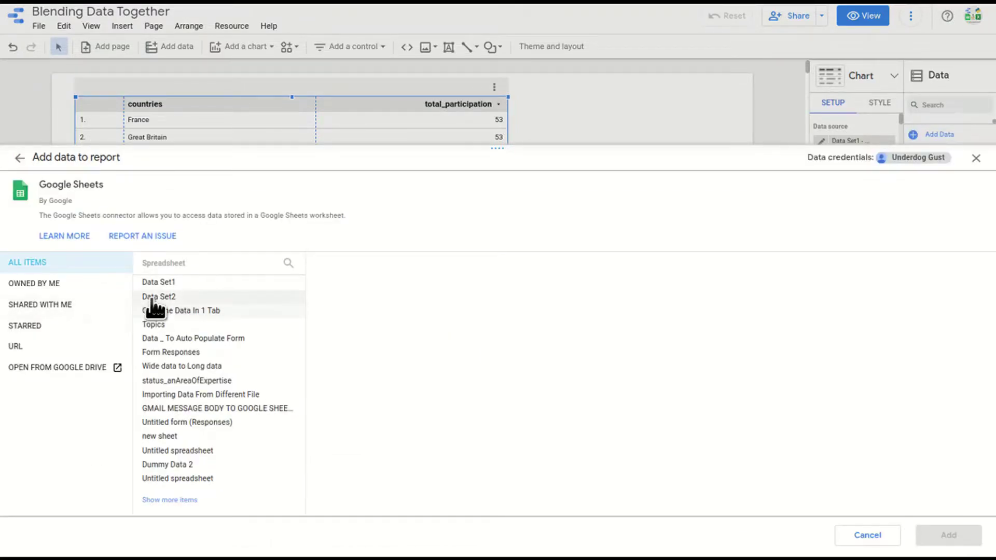
left_click(60, 347)
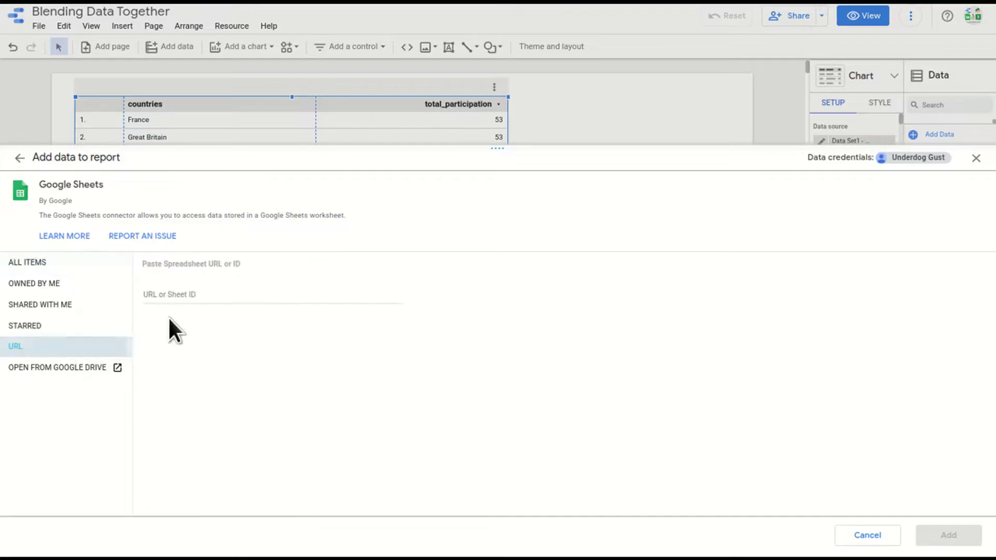
left_click(27, 272)
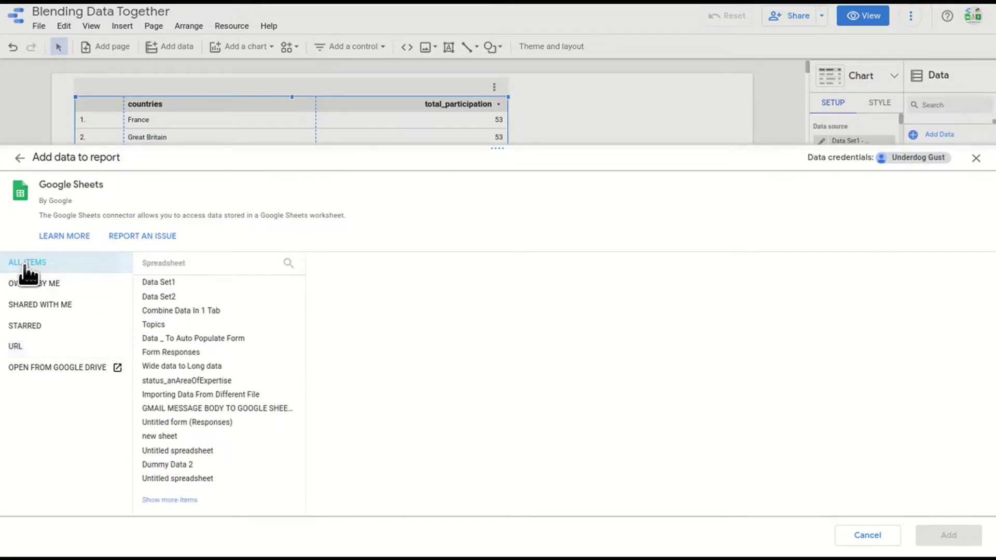
left_click(161, 298)
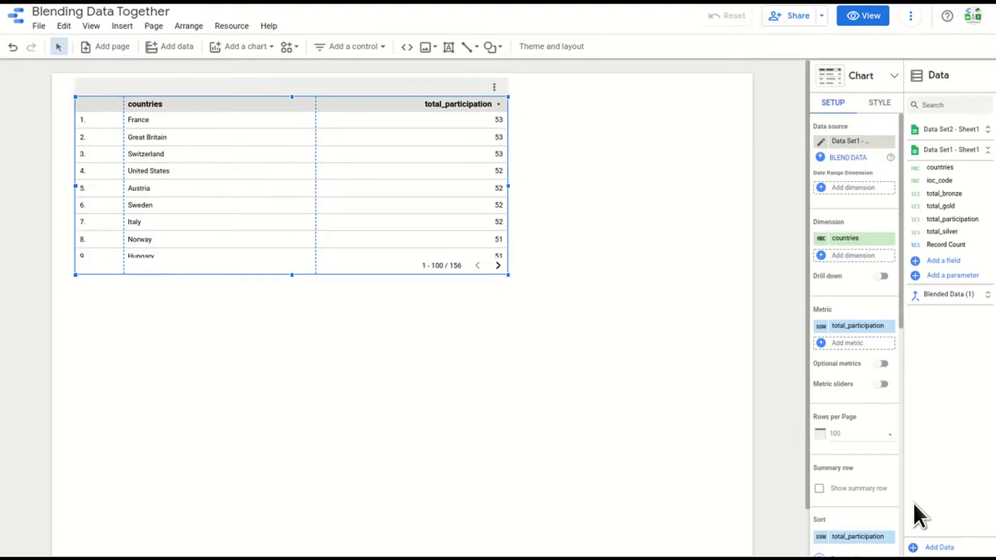
Start a blend from the countries table, joining Data Set2 - Sheet1 as Table 2 with People accompanying participants as its metric
left_click_drag(376, 91, 376, 119)
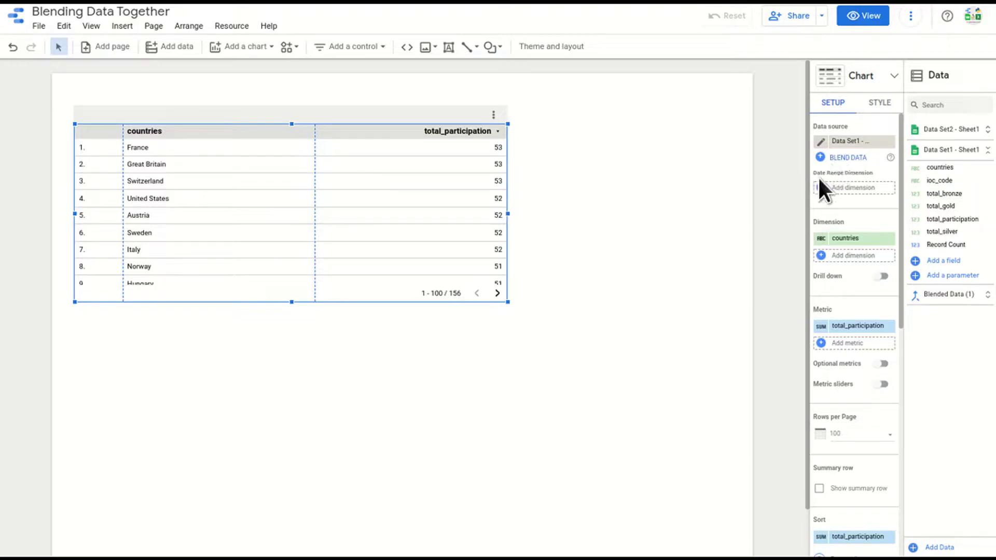
left_click(856, 160)
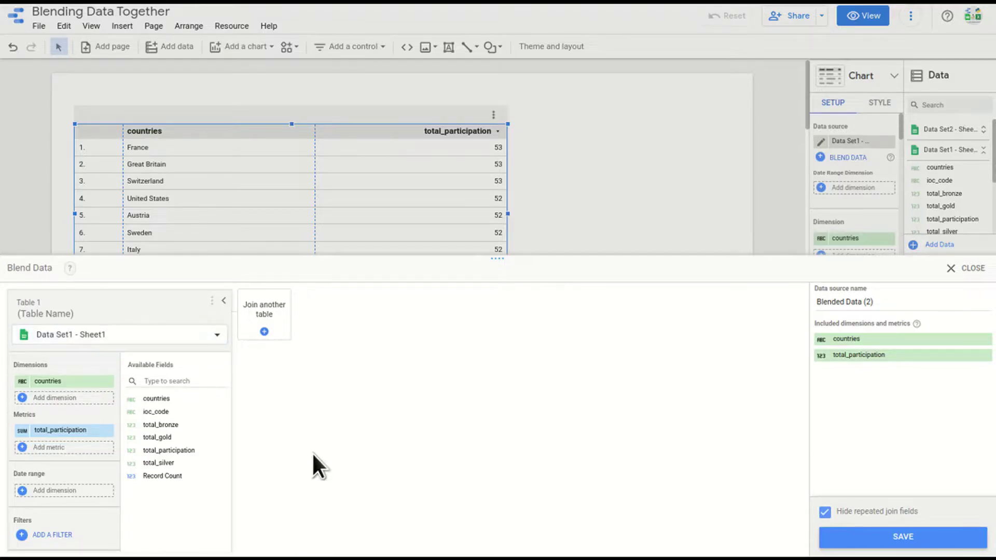
left_click(267, 335)
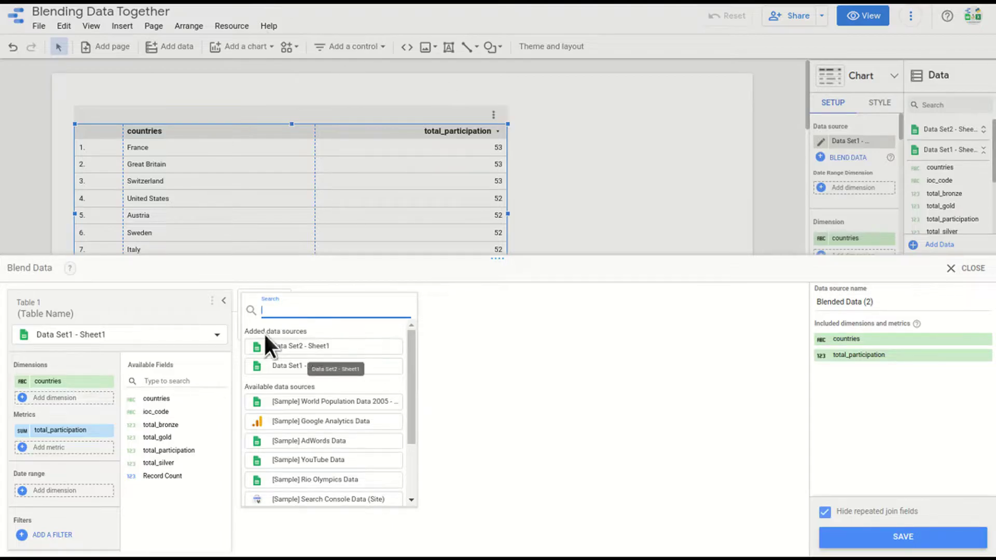
left_click_drag(246, 331, 321, 326)
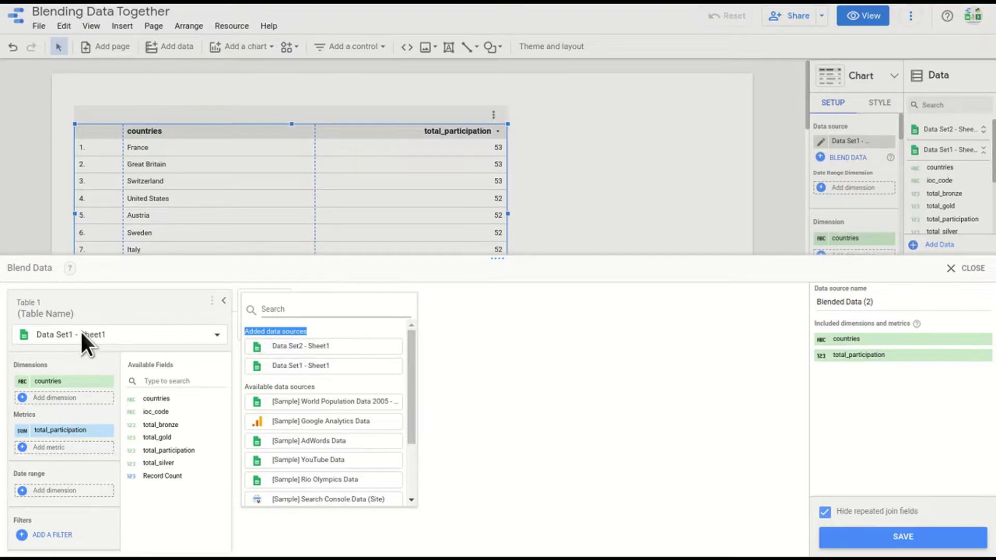
left_click(301, 346)
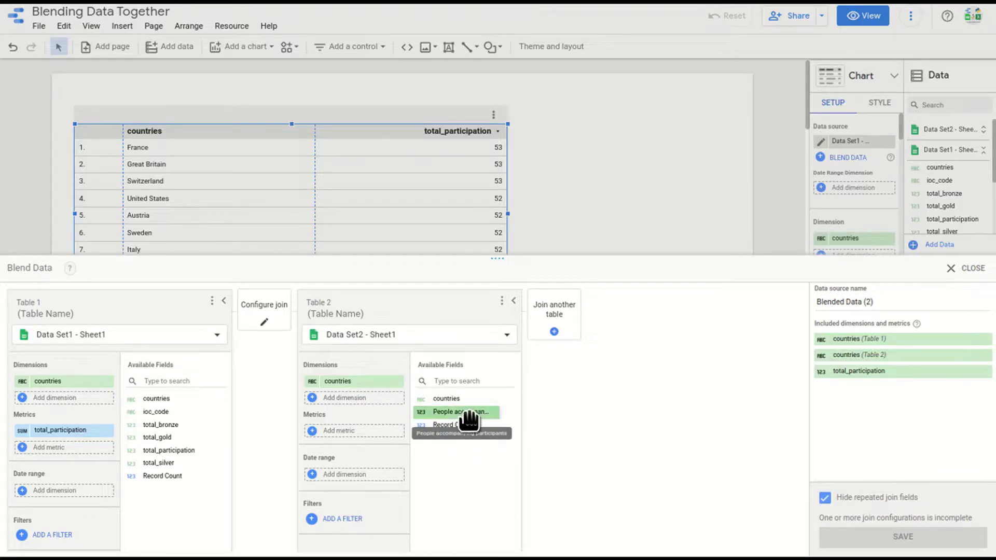
left_click_drag(482, 414, 369, 436)
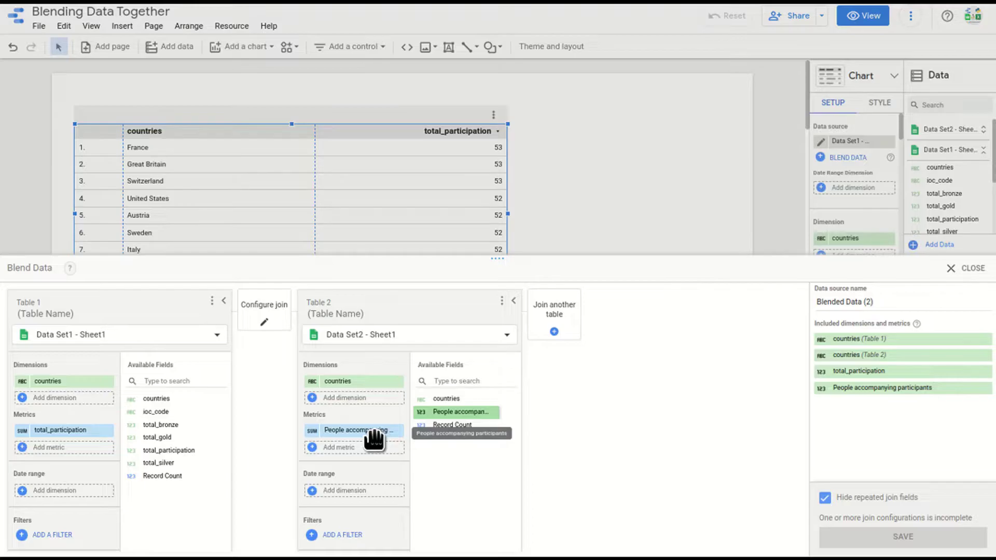
left_click_drag(374, 439, 378, 438)
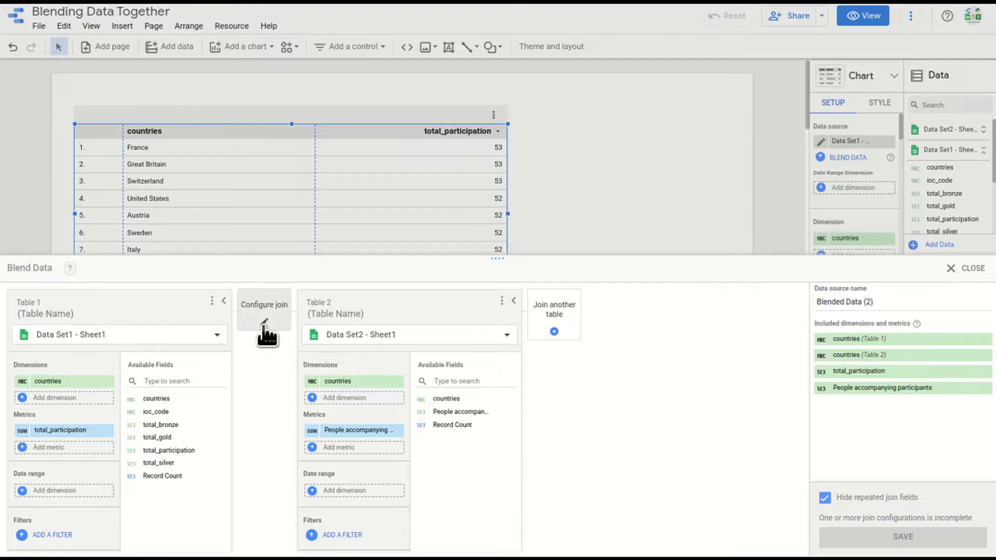
Configure a left outer join matching countries in Table 1 and Table 2, and save the blended data source
left_click(264, 322)
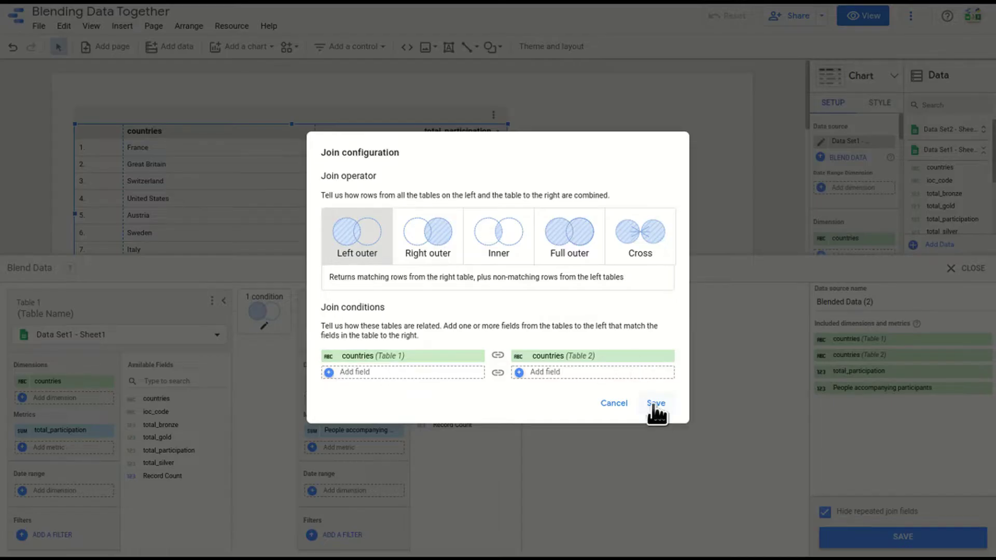
left_click(653, 405)
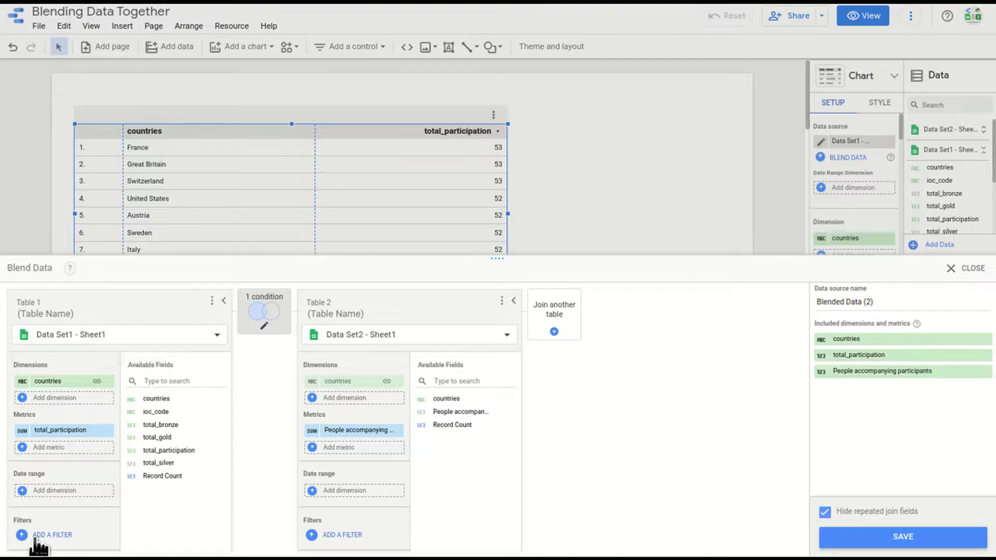
left_click(891, 539)
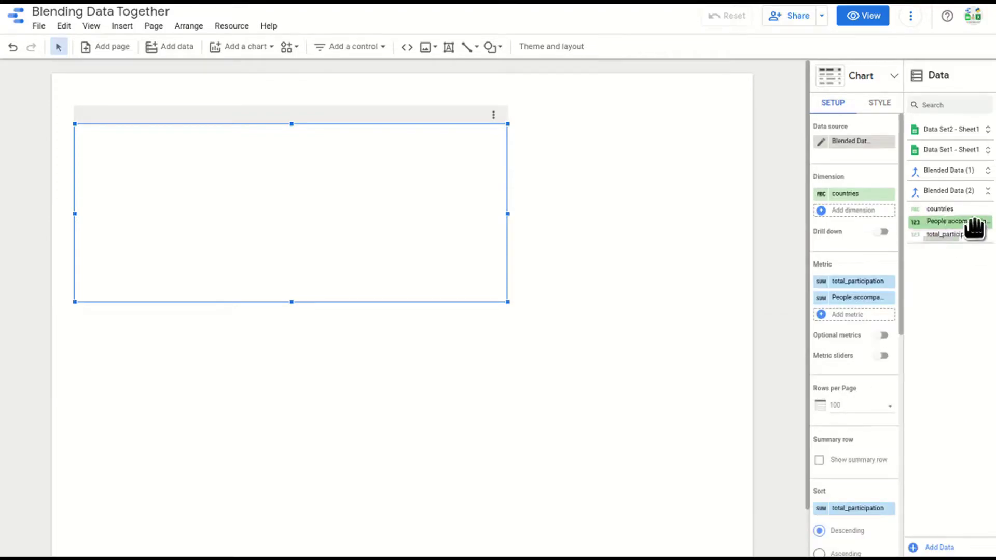
Remove the People accompanying participants metric from the table, add it back from Blended Data (2), and widen its column
left_click(889, 299)
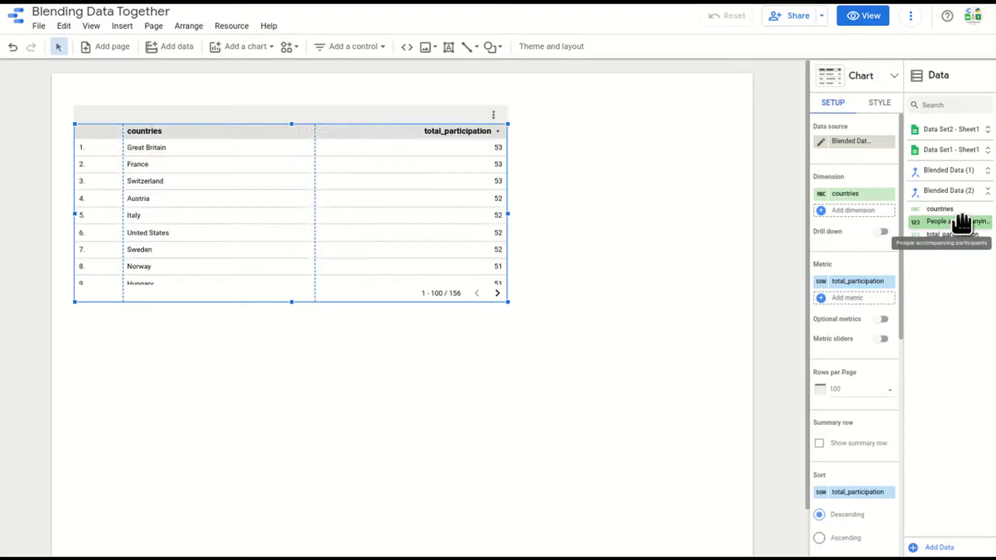
left_click_drag(961, 223, 857, 303)
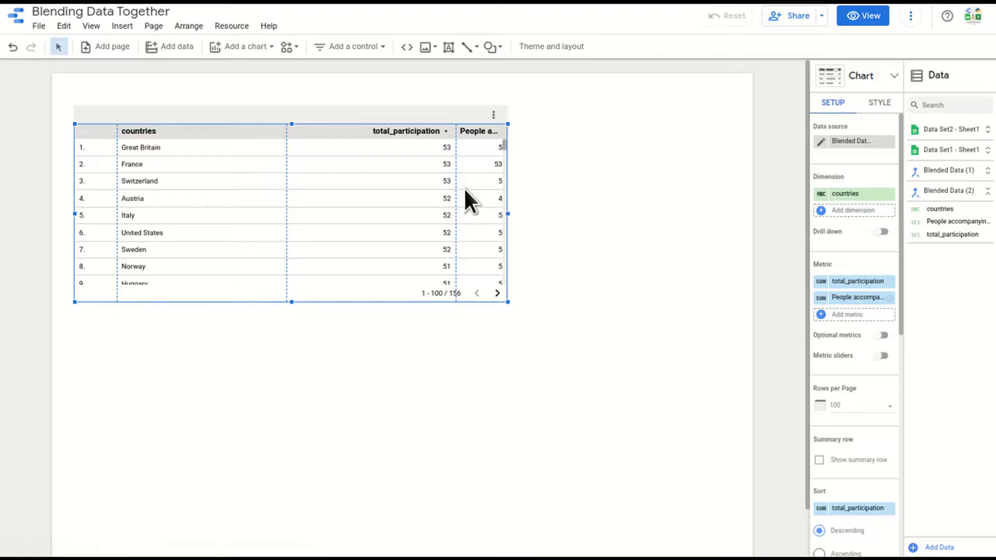
left_click_drag(456, 191, 380, 192)
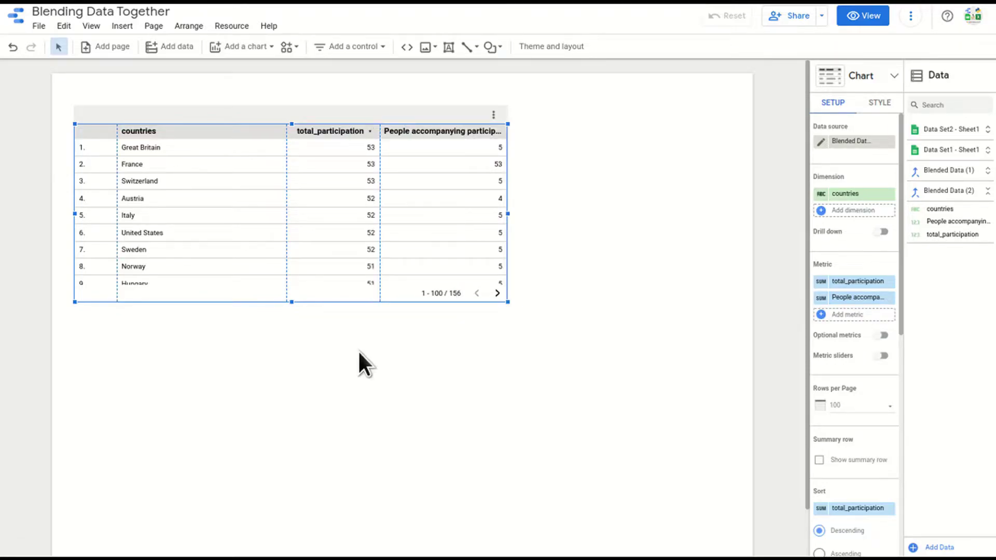
Move the blended table lower on the page, extend its height to fit 16 rows, and look through the country rows
left_click_drag(378, 118, 385, 182)
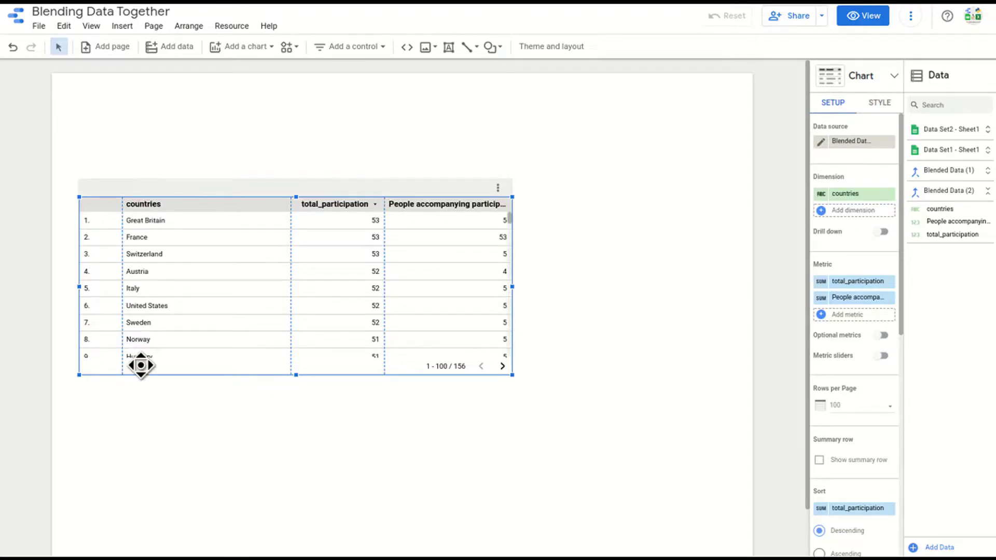
left_click_drag(296, 376, 296, 499)
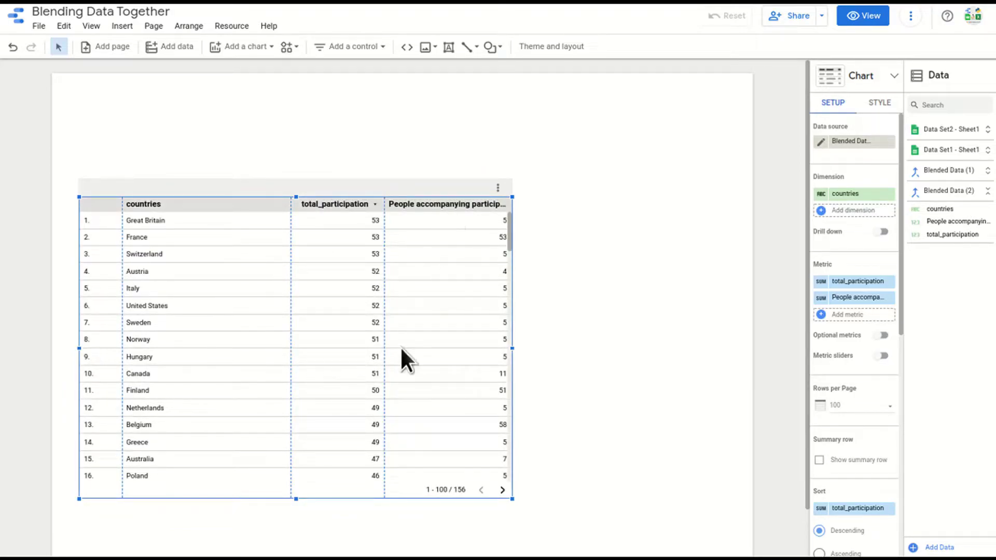
scroll(389, 367, "down", 4)
scroll(388, 370, "down", 15)
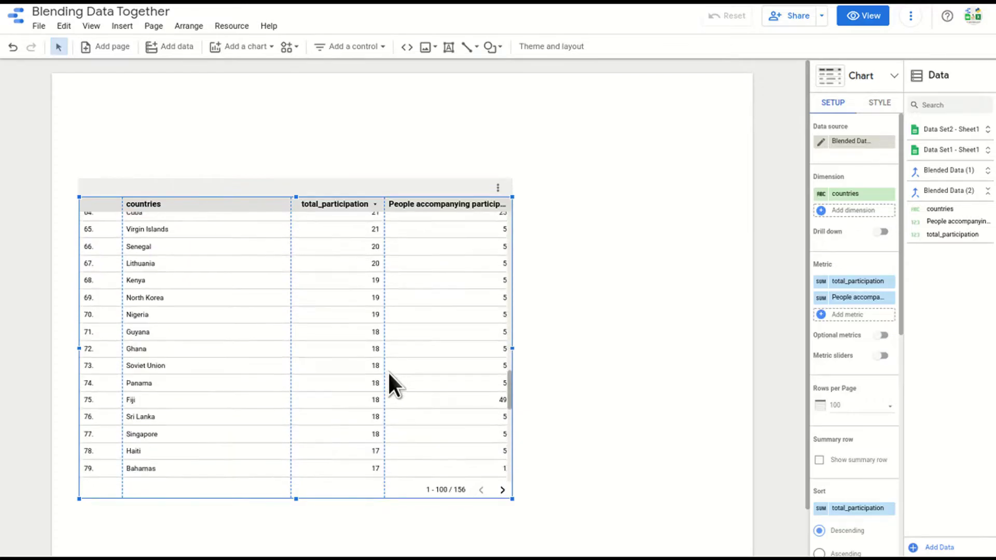
scroll(388, 371, "up", 15)
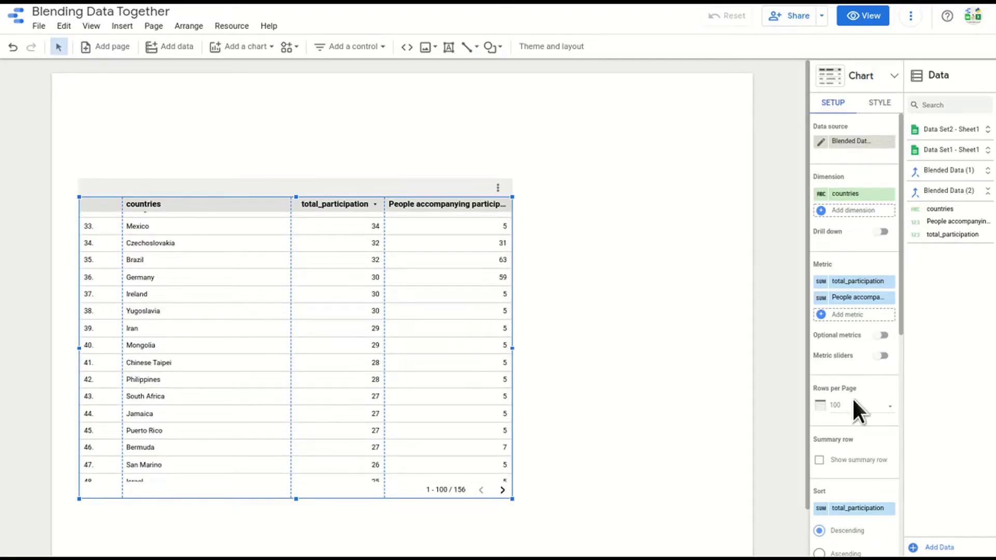
Show the summary row with grand totals for both metrics in the blended table
scroll(852, 398, "down", 3)
left_click(819, 306)
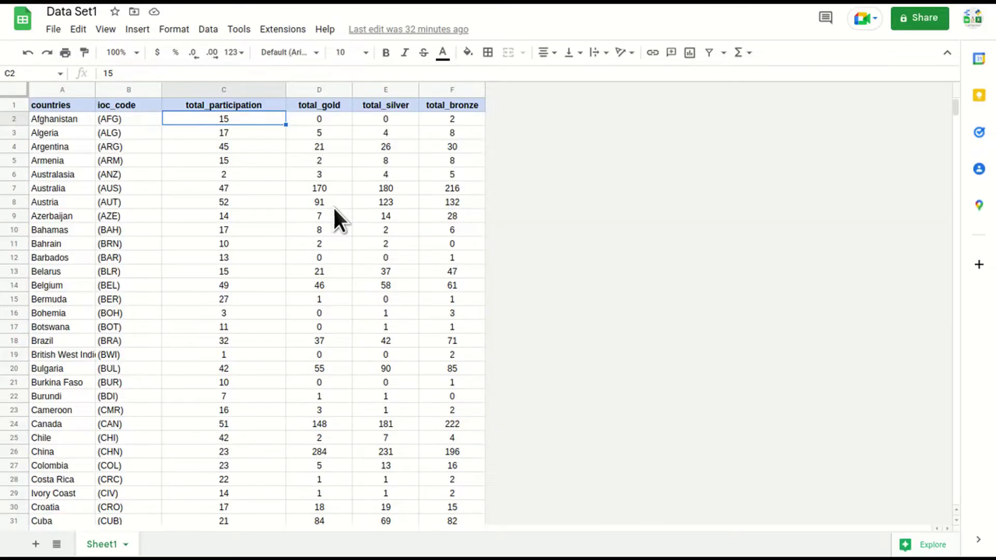
Check the sums of total_participation in Data Set1 and People accompanying participants in Data Set2 against the report's grand totals
key("Up")
key("Down")
key("ctrl+shift+Down")
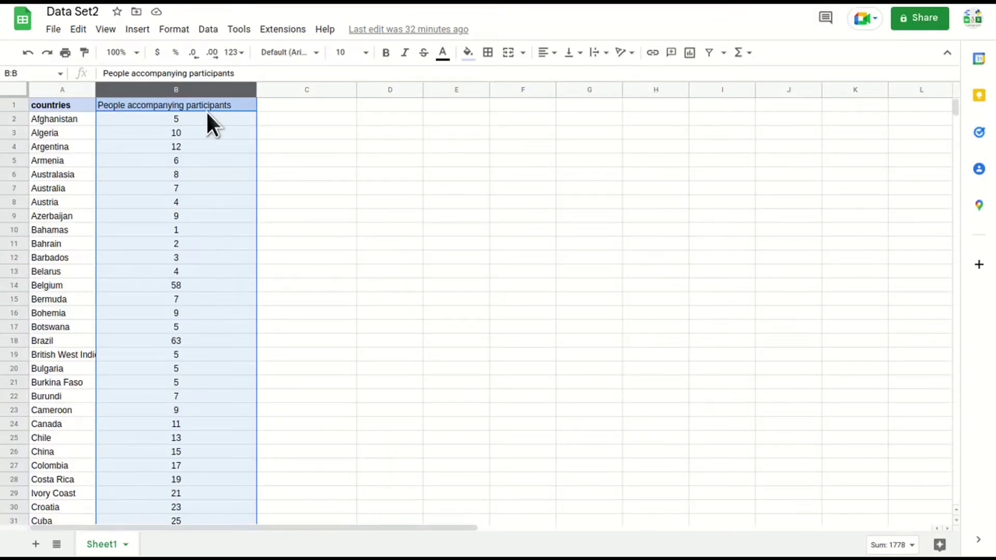
left_click(206, 109)
left_click(206, 112)
key("ctrl+shift+Down")
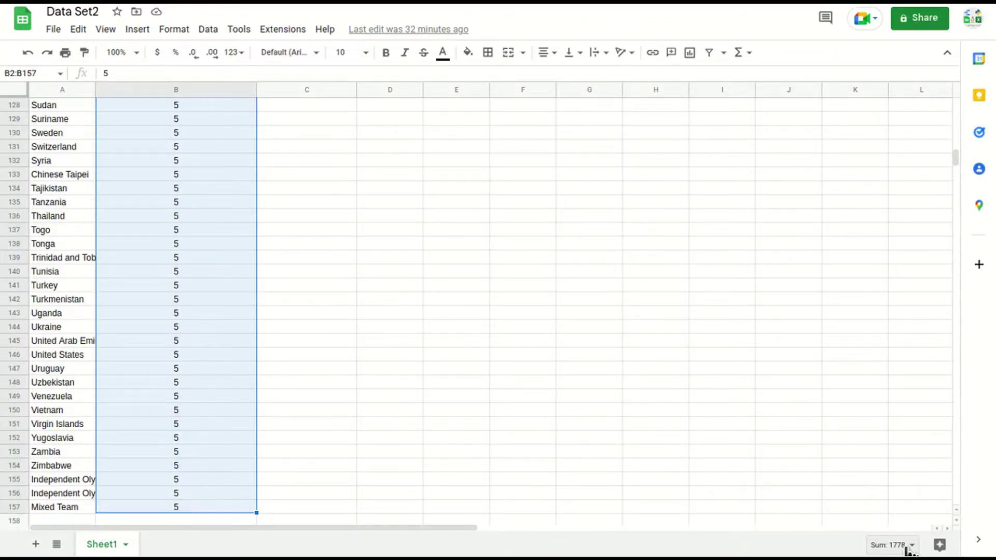
key("ctrl+Tab")
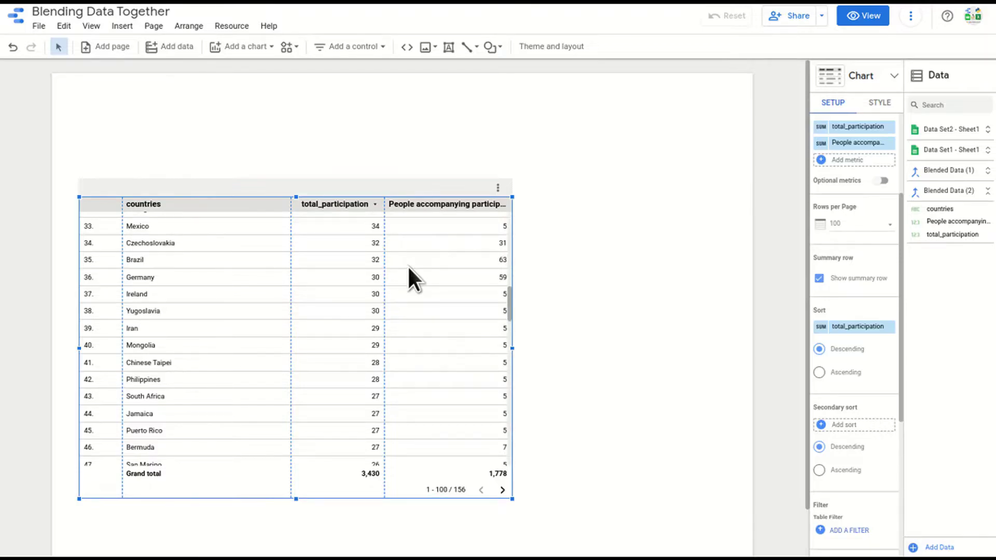
Convert the blended table into a column chart comparing both metrics by country, and widen it to nearly the full page width
left_click(894, 77)
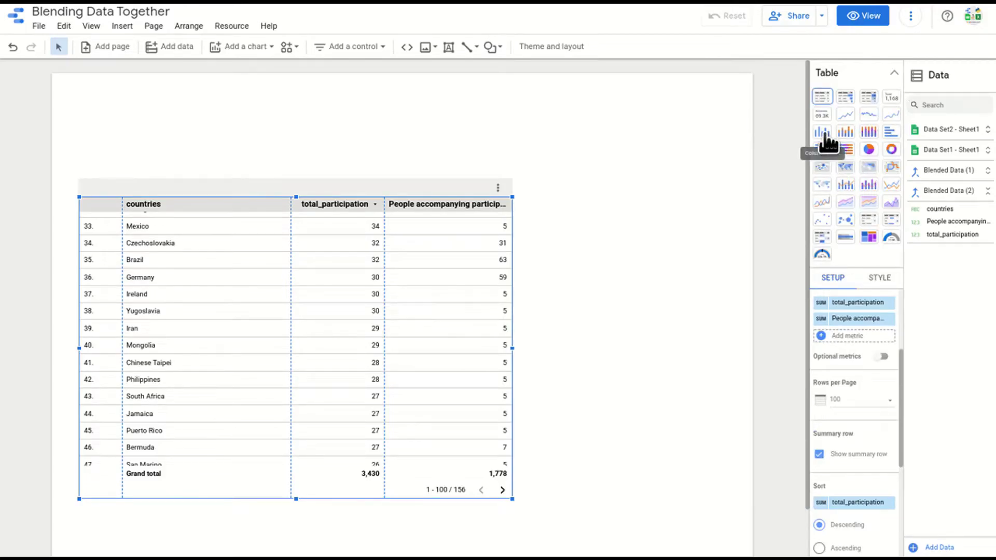
left_click(845, 133)
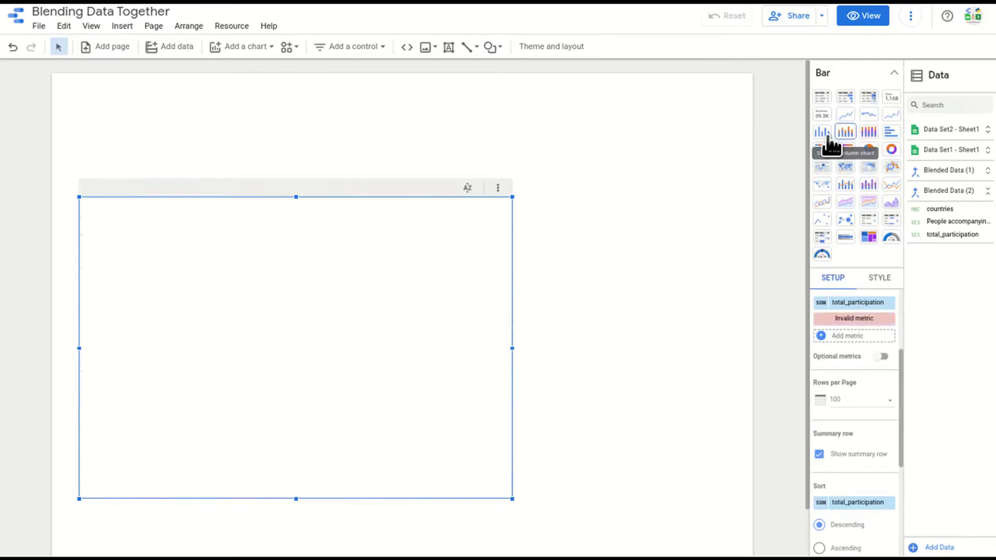
left_click(826, 136)
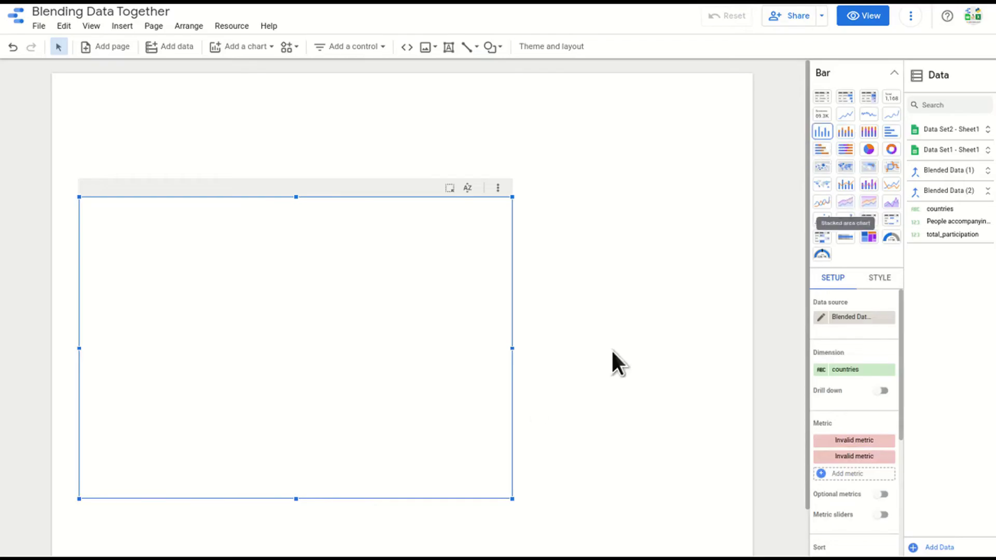
left_click_drag(512, 348, 664, 348)
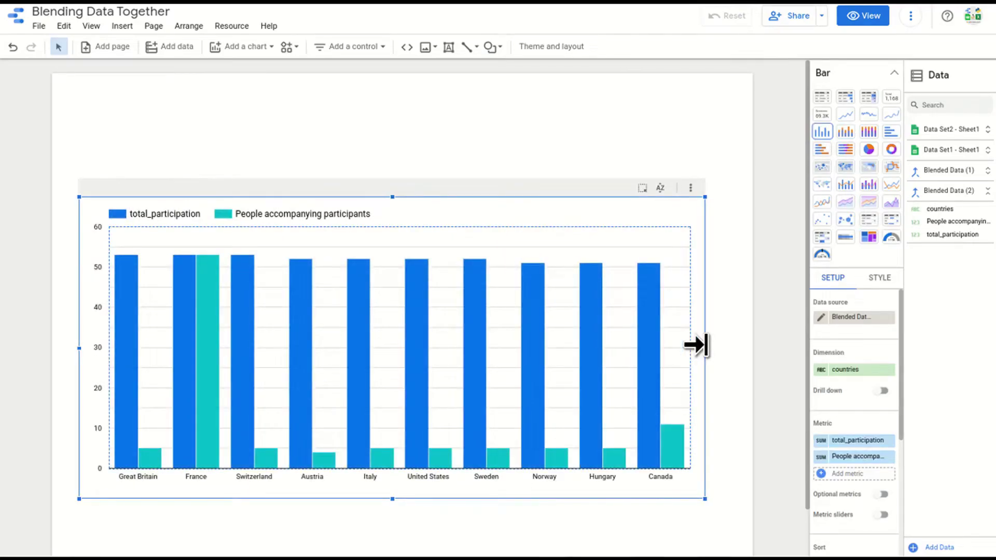
mouse_move(198, 344)
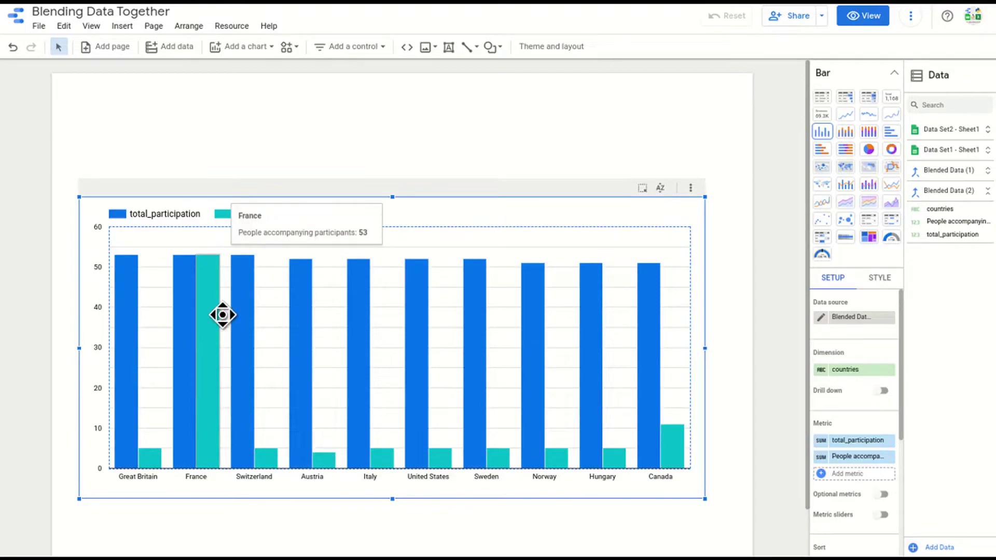
mouse_move(185, 307)
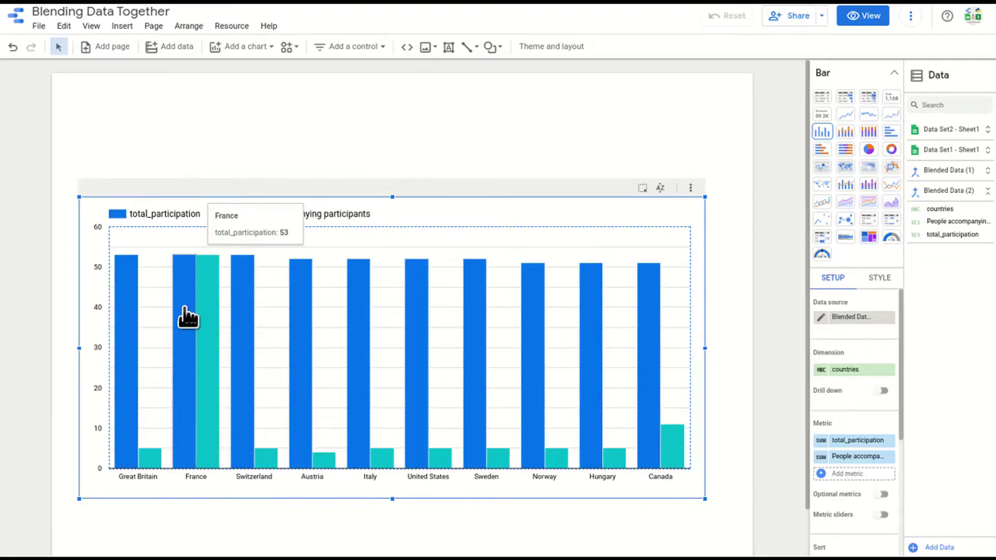
Compare the bars for Great Britain, France and Canada, and convert the column chart back into a table
mouse_move(129, 330)
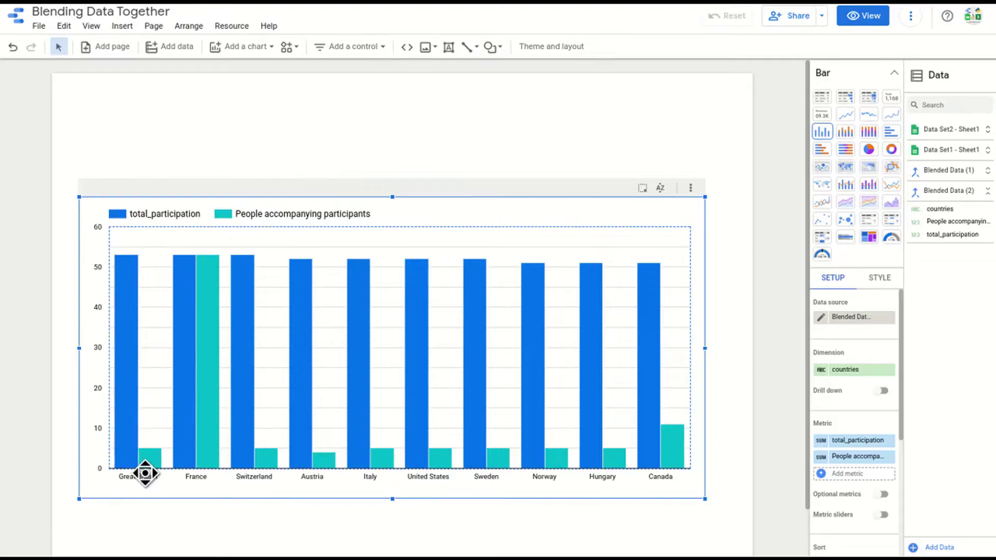
mouse_move(154, 467)
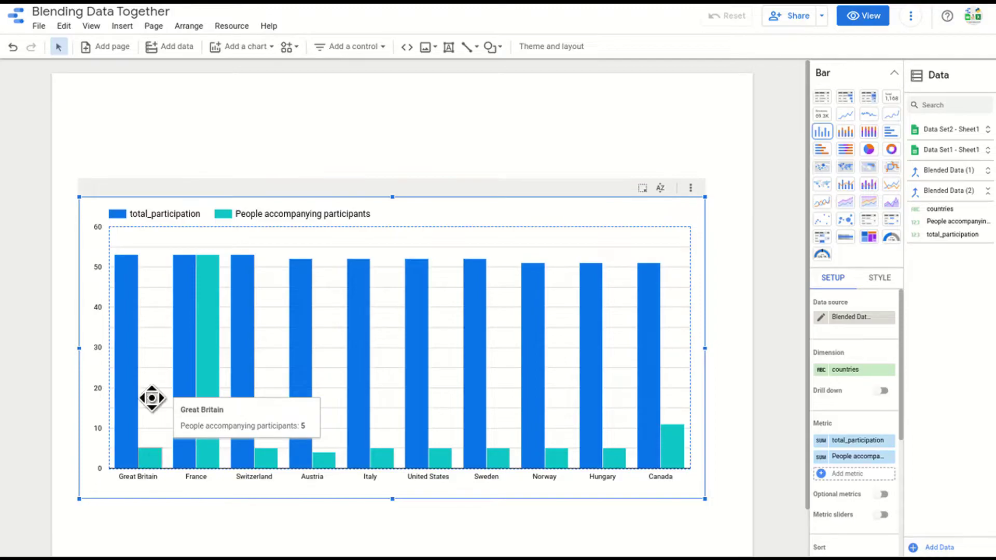
mouse_move(643, 402)
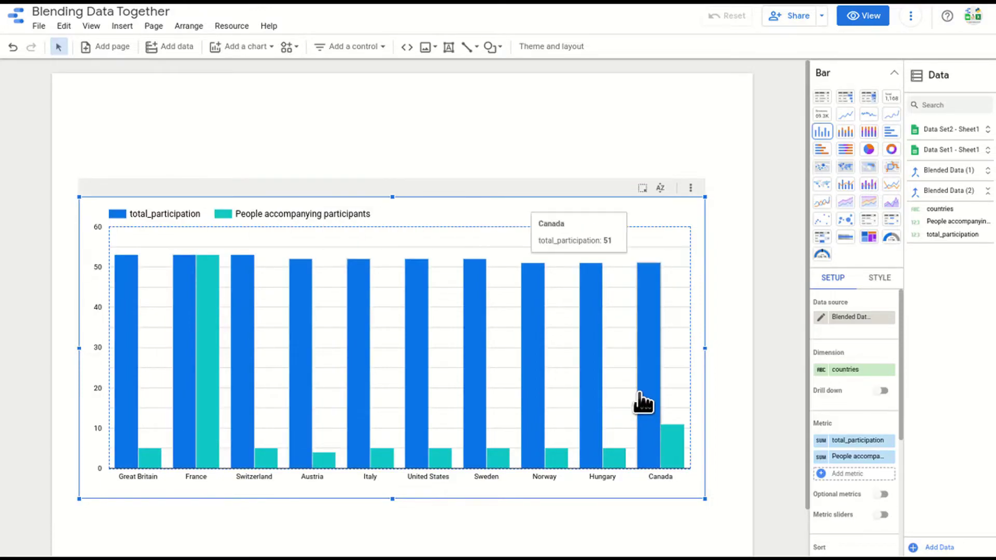
left_click(822, 97)
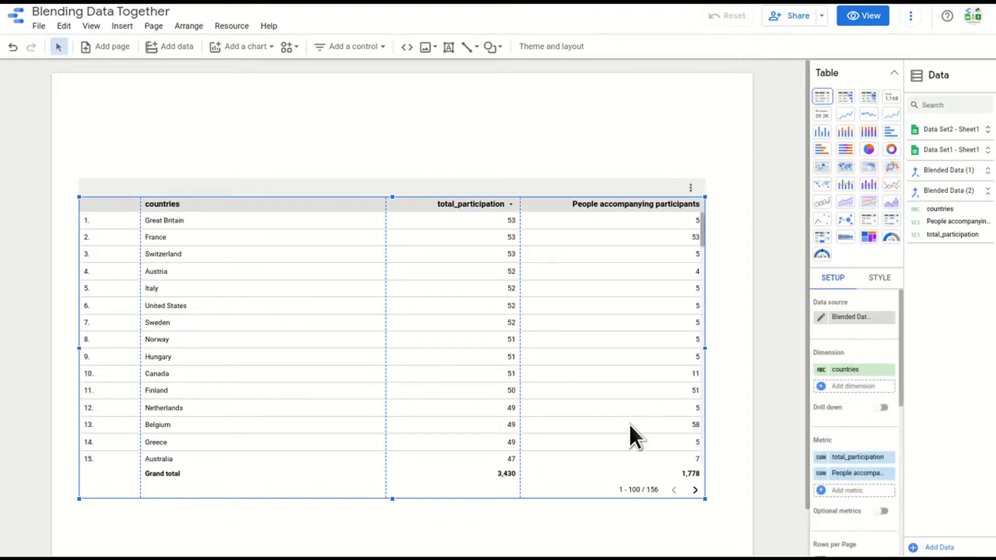
left_click(893, 73)
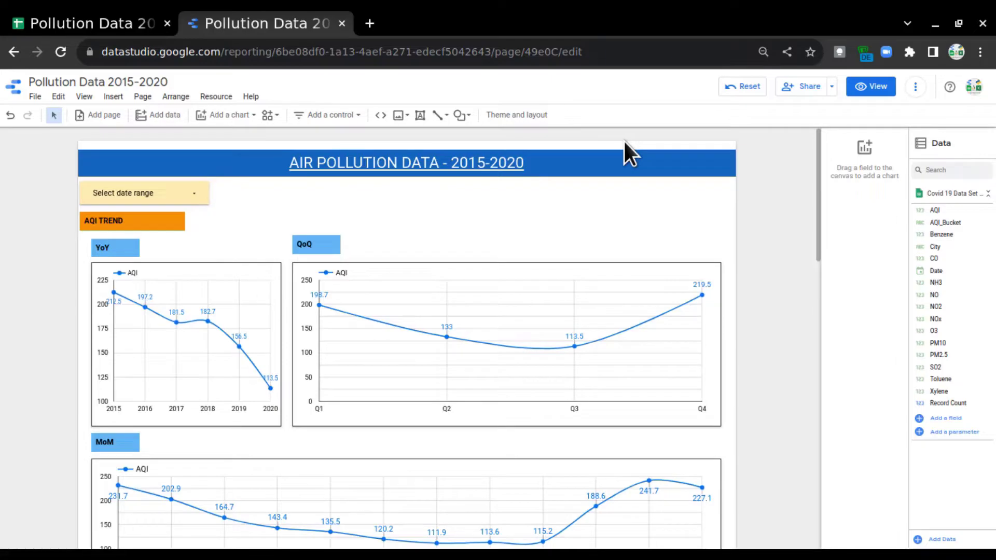
Look through the AQI trend charts in the completed Pollution Data 2015-2020 report
scroll(766, 330, "down", 5)
scroll(764, 331, "down", 2)
scroll(765, 332, "up", 7)
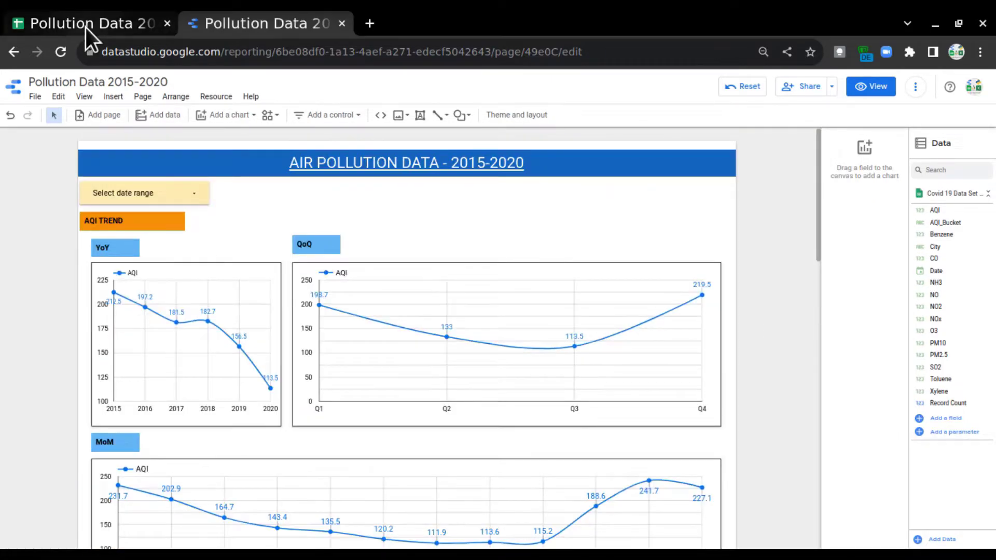
Switch to the Pollution Data 2015-2020 spreadsheet and look over its title and column headers
left_click(86, 28)
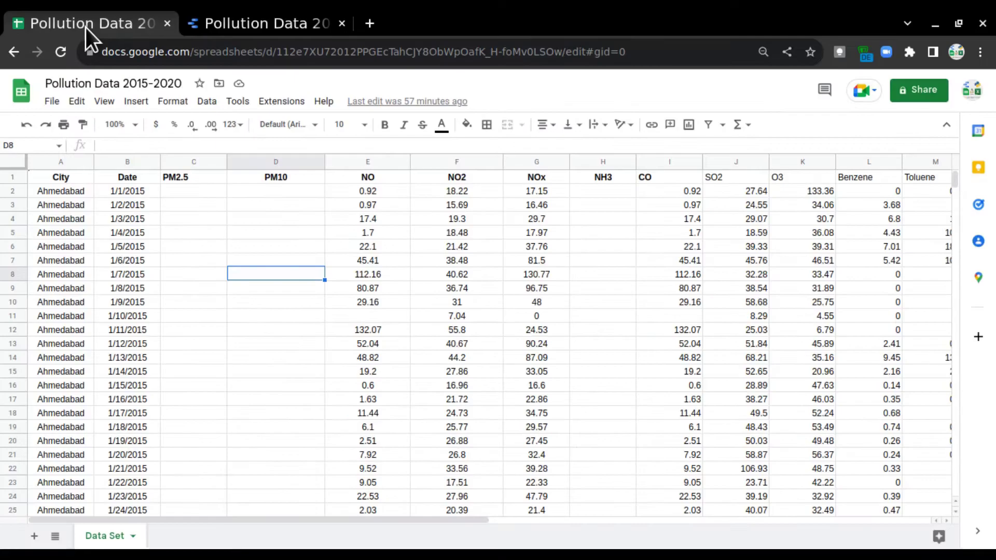
left_click(46, 86)
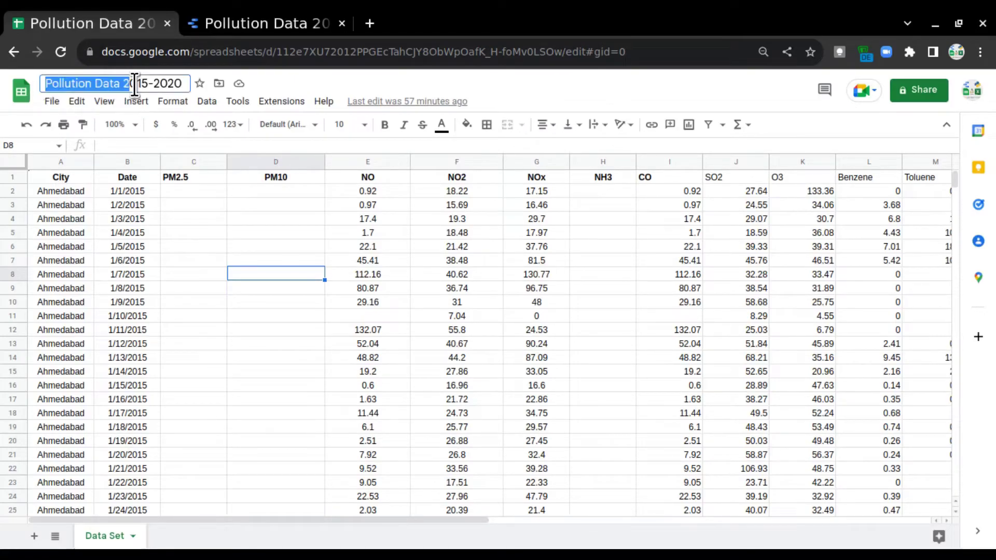
left_click(392, 205)
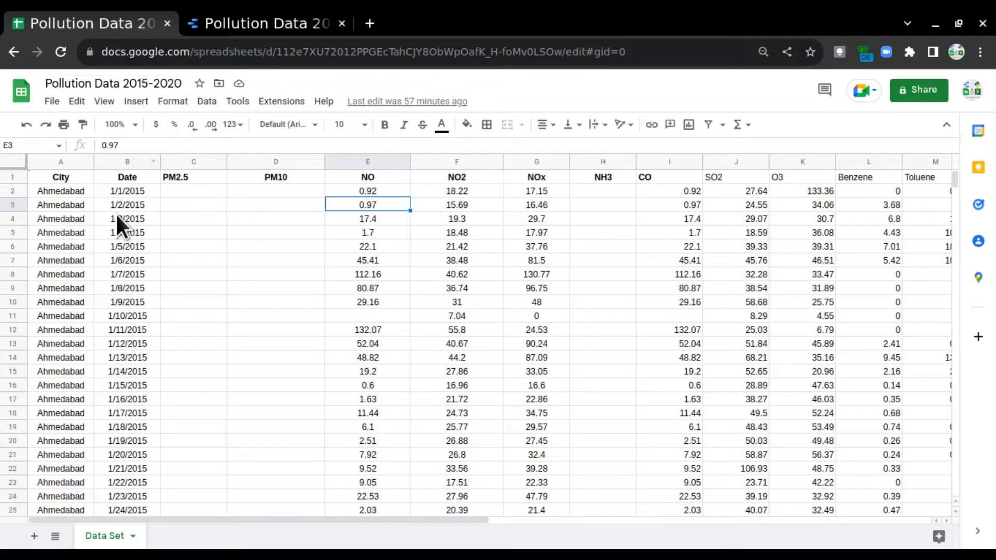
left_click(57, 176)
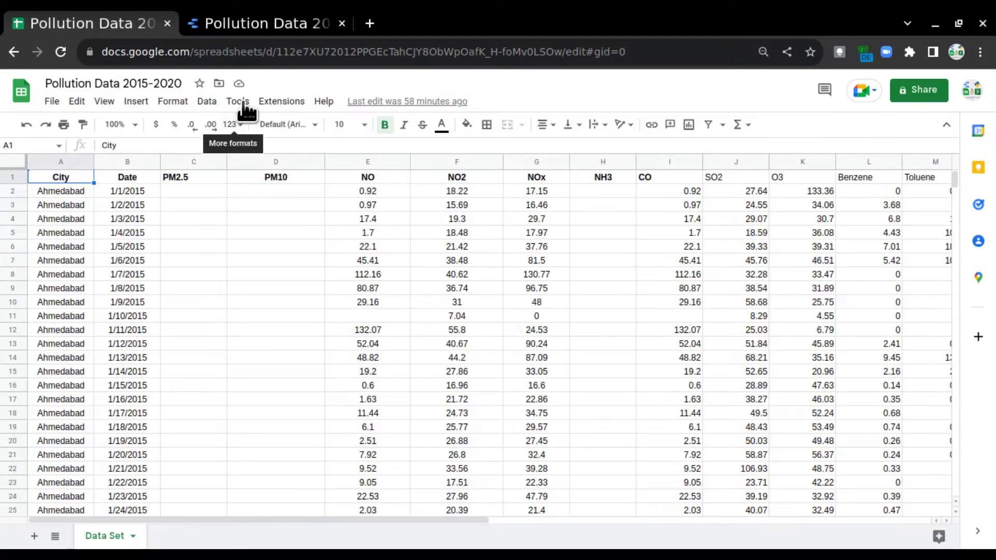
Search the web for datastudio in a new browser tab, open Google Data Studio's home page, and place its tab beside the spreadsheet's
left_click(238, 27)
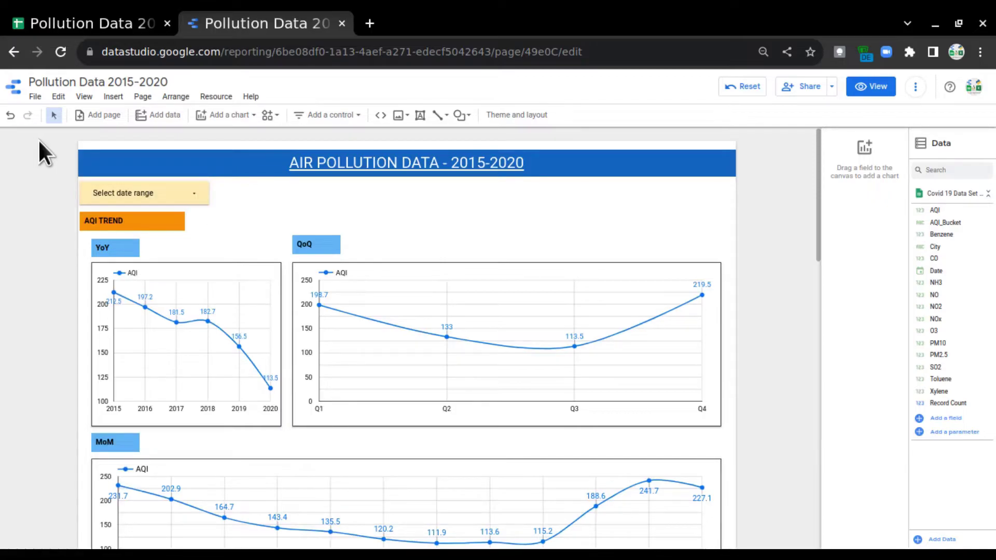
left_click(369, 23)
type("datastudio")
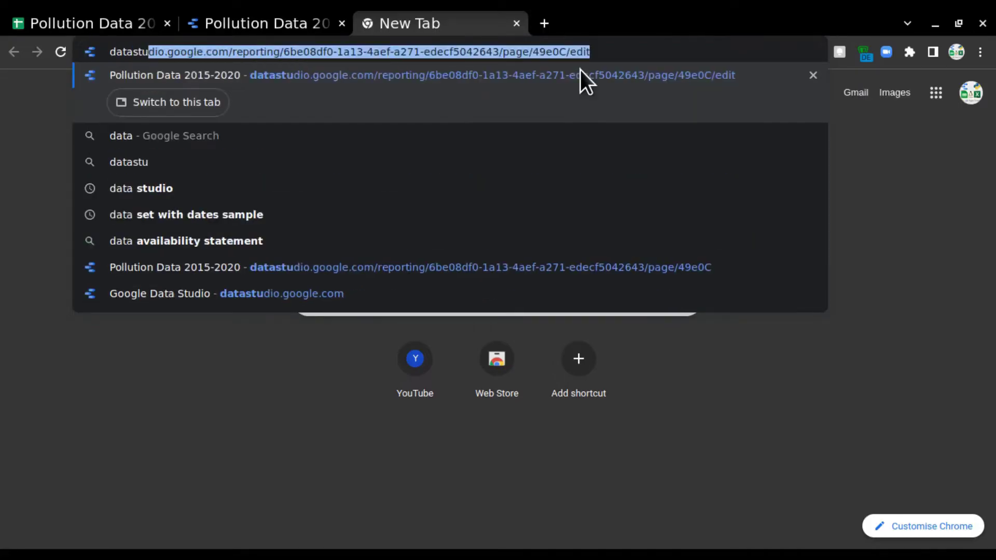
key("Return")
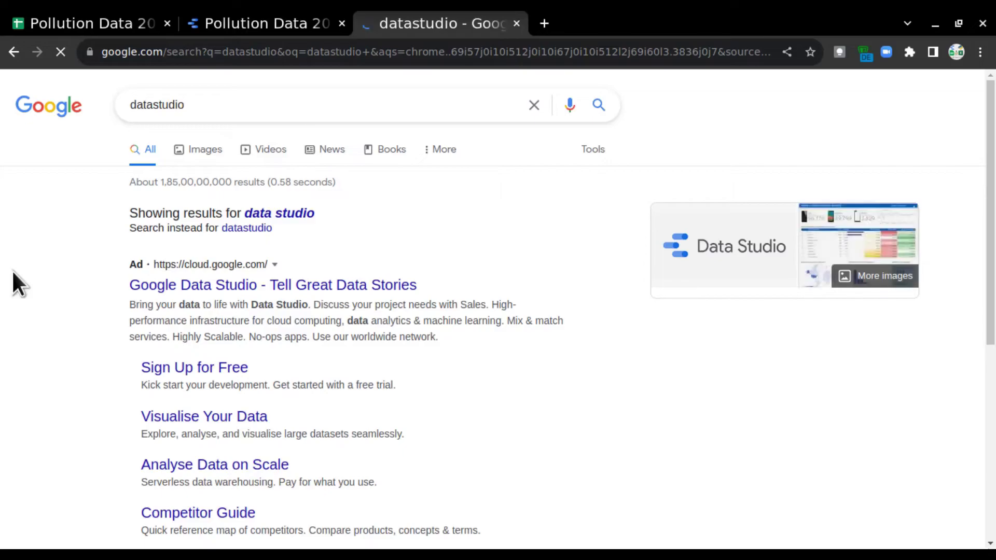
scroll(47, 297, "down", 2)
scroll(48, 303, "down", 3)
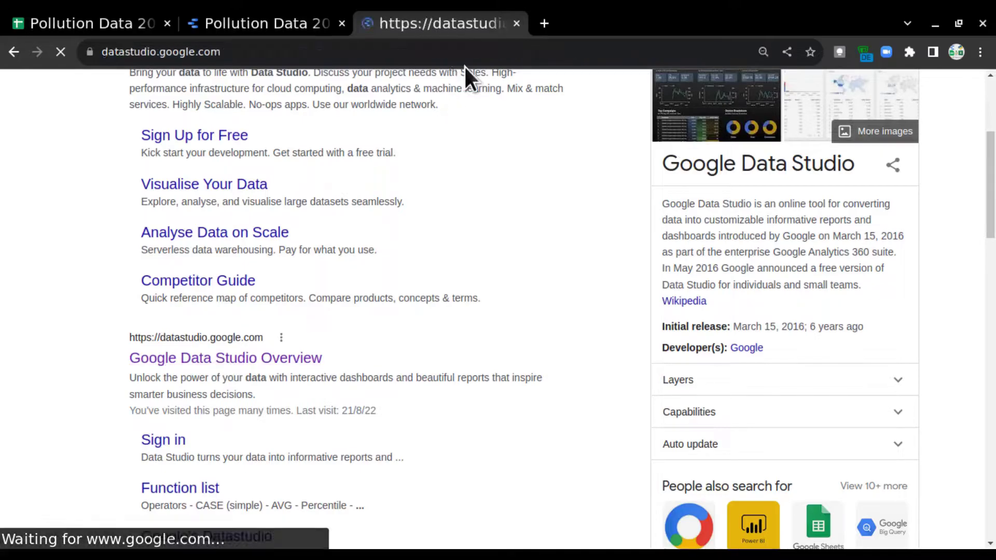
left_click_drag(451, 23, 279, 25)
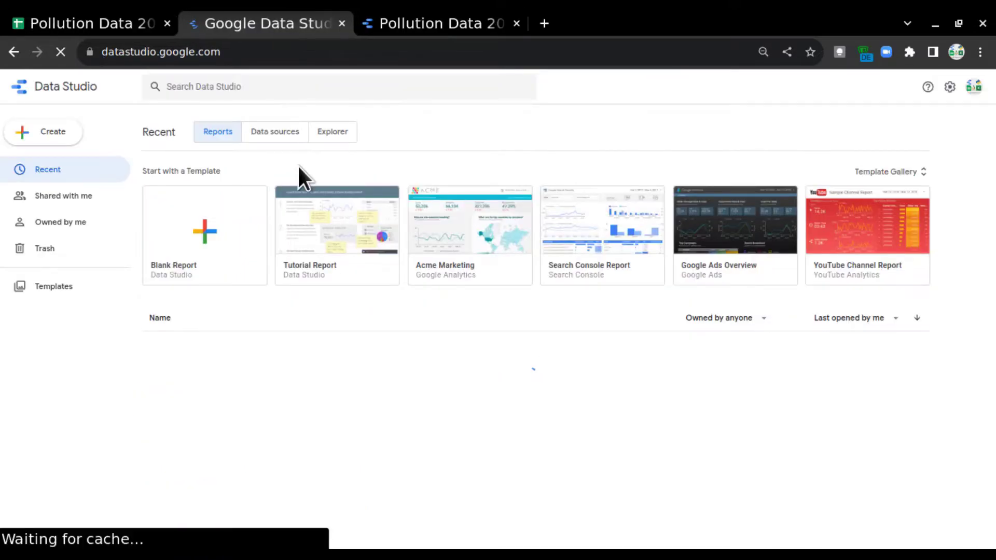
Copy the Pollution Data 2015-2020 spreadsheet's URL and create a blank report in Data Studio
left_click(135, 27)
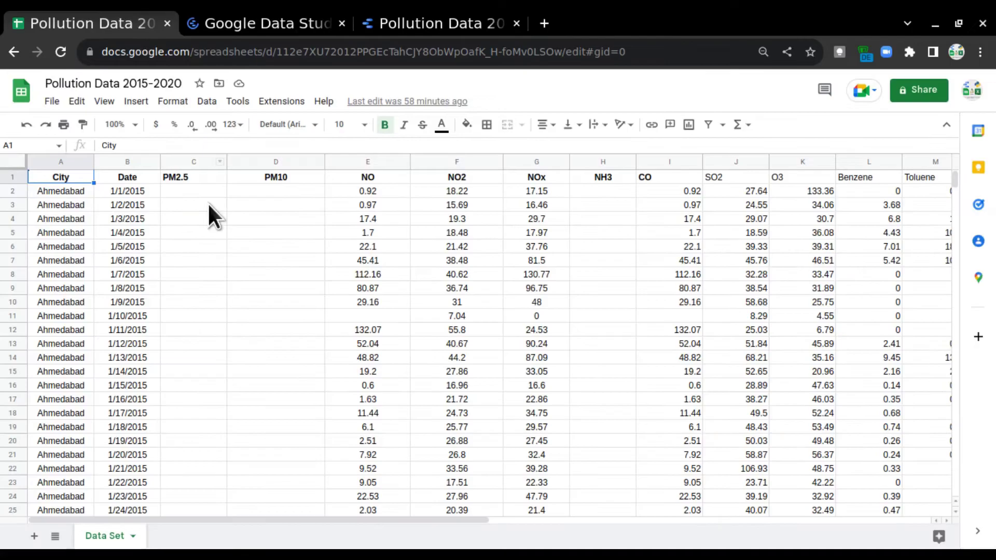
left_click(323, 58)
key("ctrl+c")
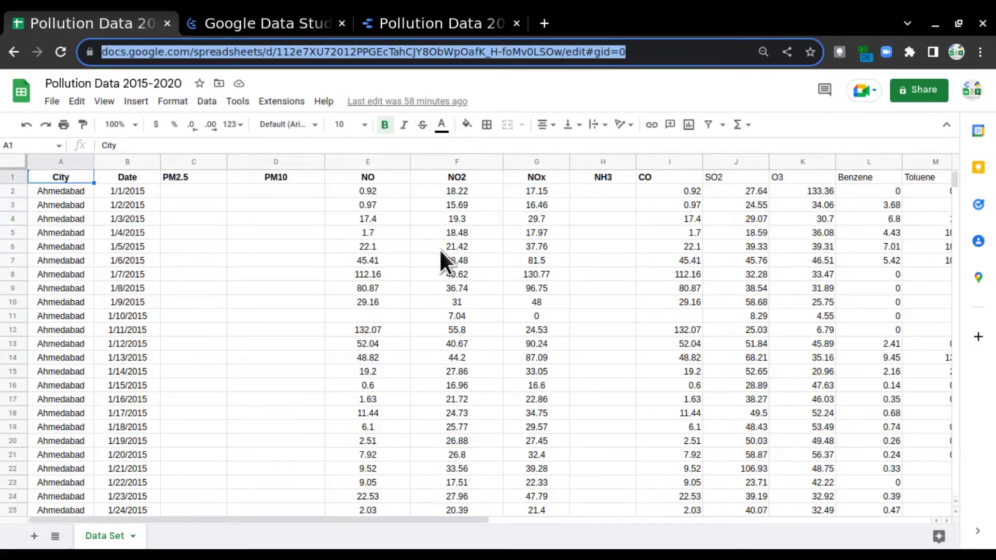
left_click(254, 26)
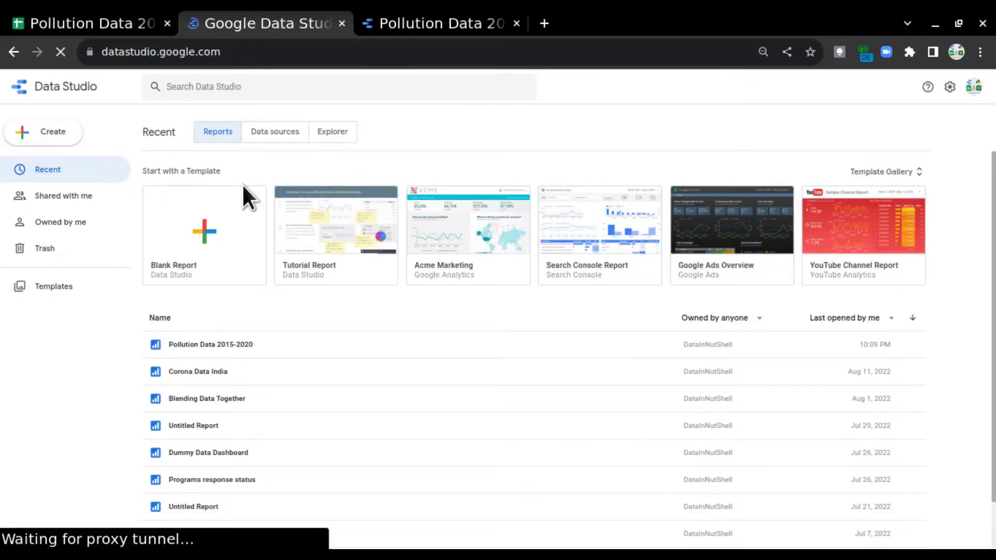
left_click(201, 239)
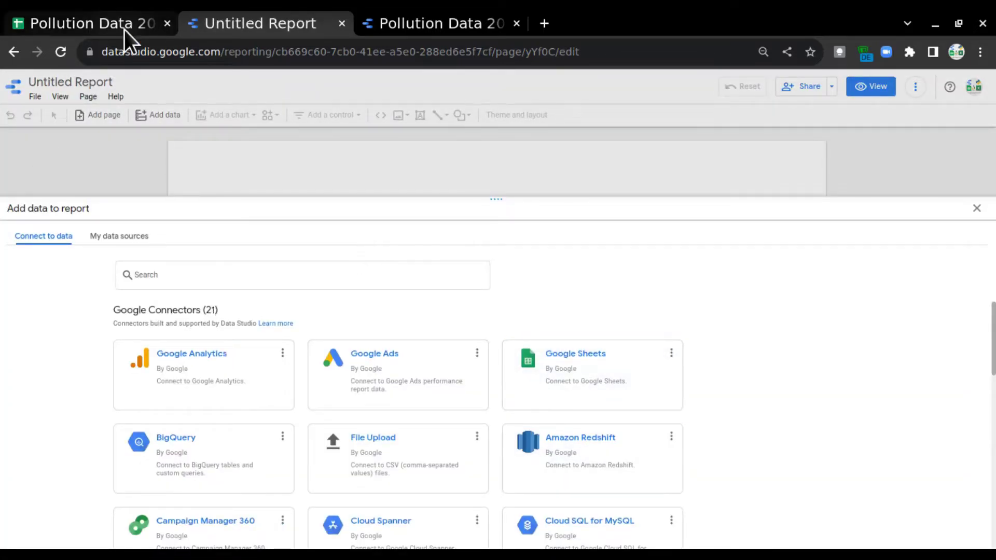
Add the spreadsheet's Data Set worksheet to the report through the Google Sheets connector, using the copied URL
left_click(571, 355)
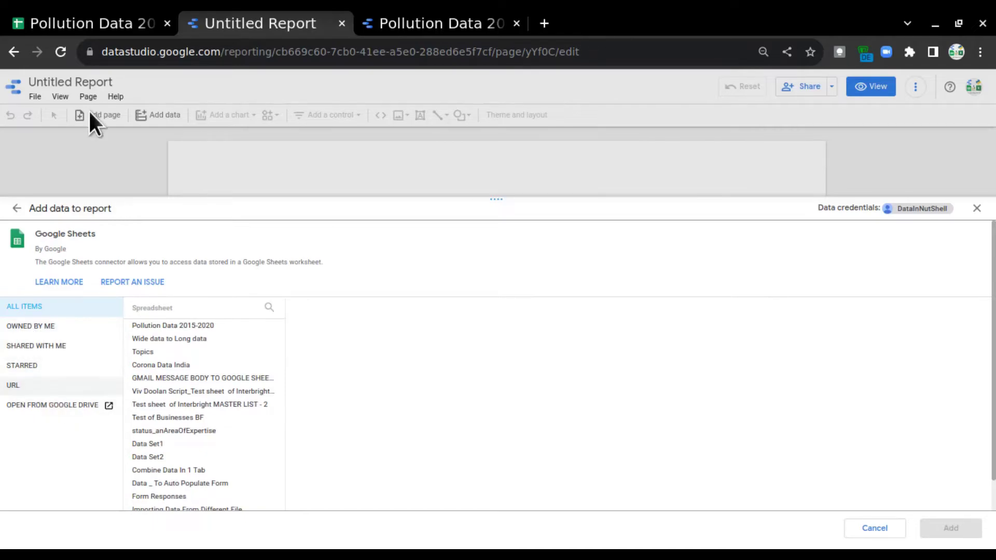
left_click(29, 385)
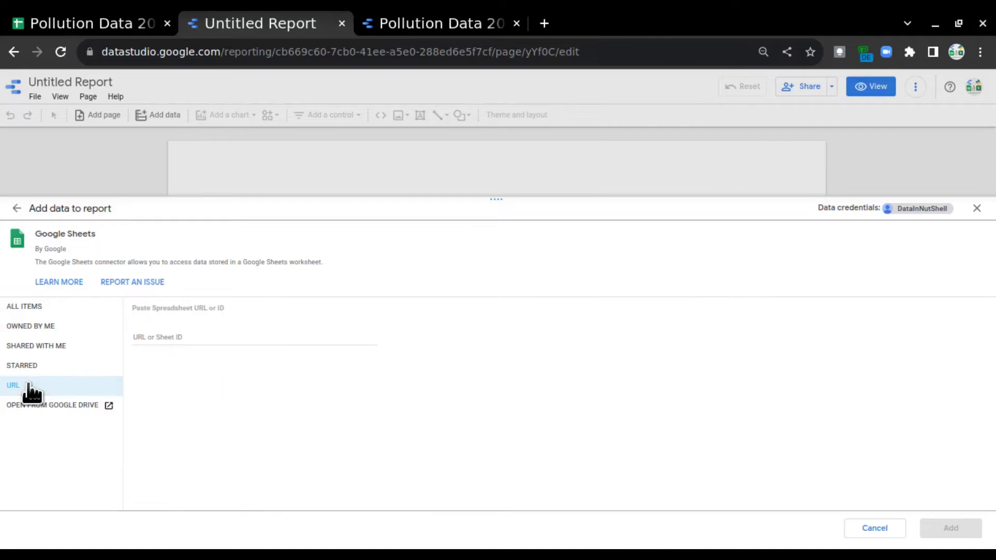
left_click(168, 336)
key("ctrl+v")
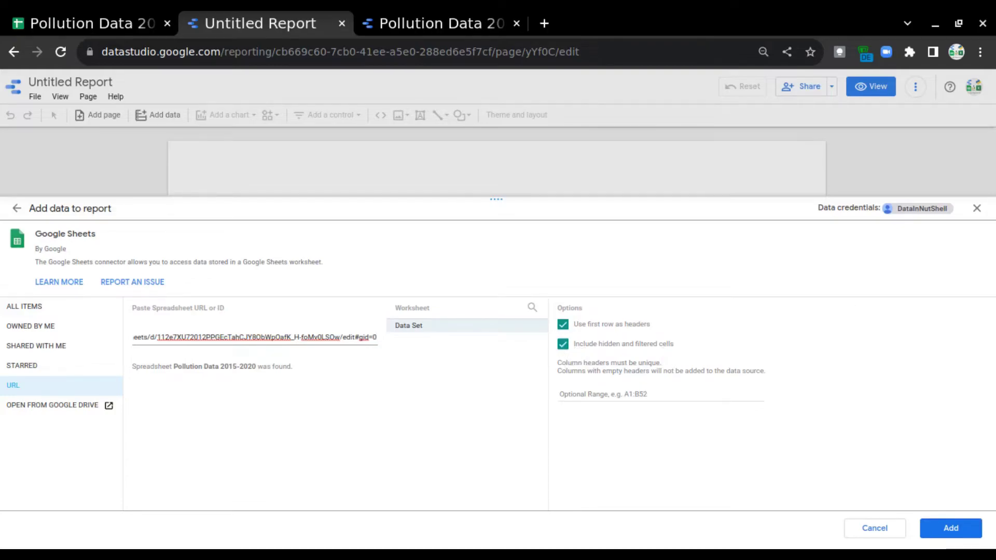
left_click(952, 531)
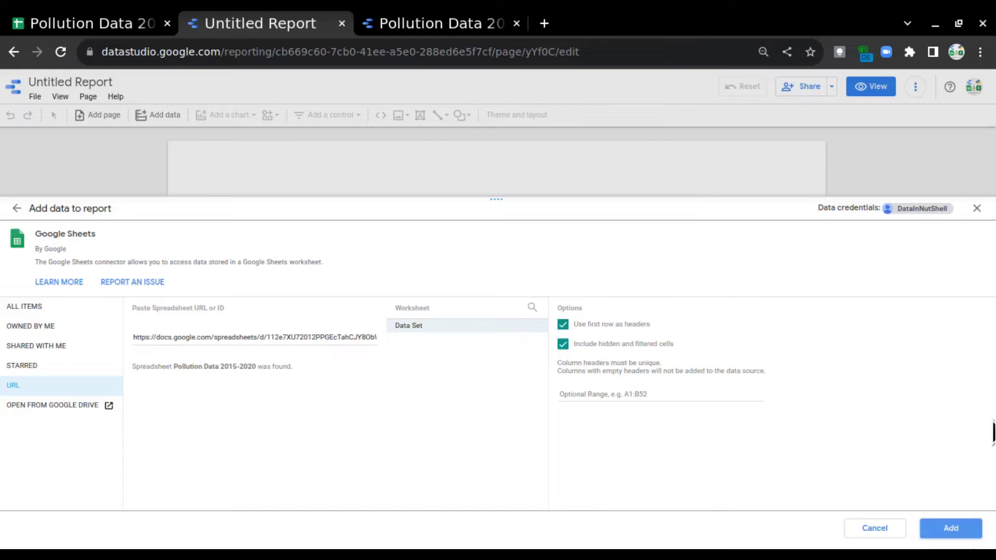
left_click(959, 527)
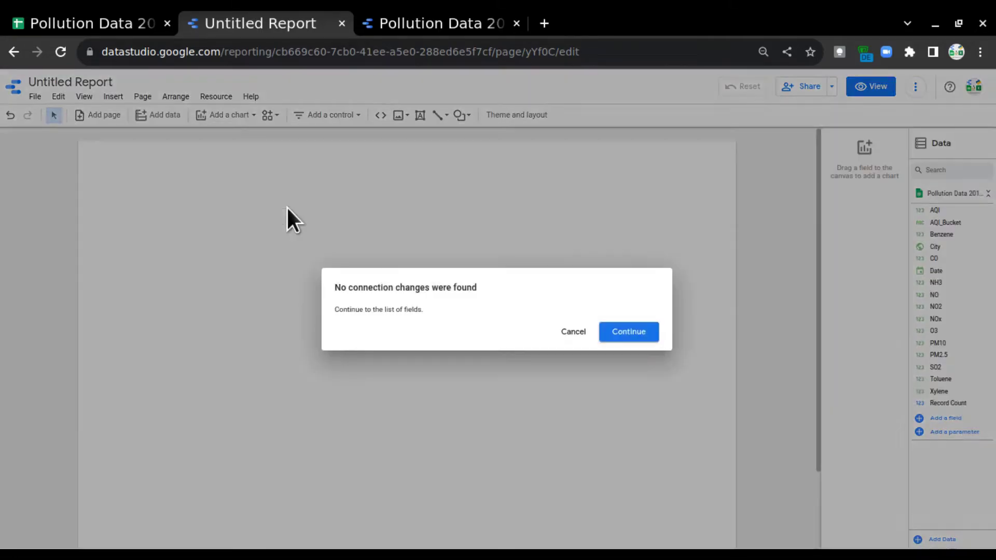
left_click(571, 331)
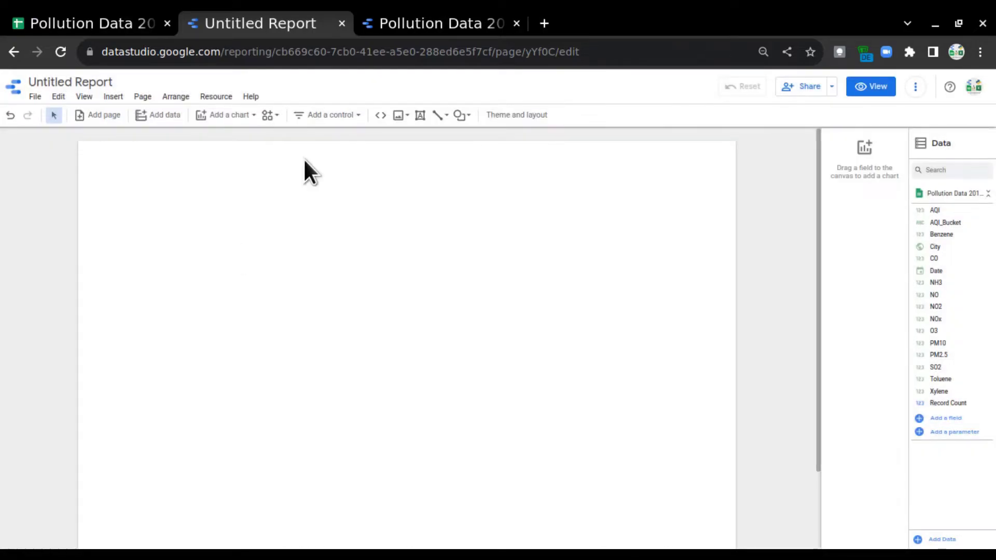
Rename the report as Pollution Data 2015-2020
left_click(82, 86)
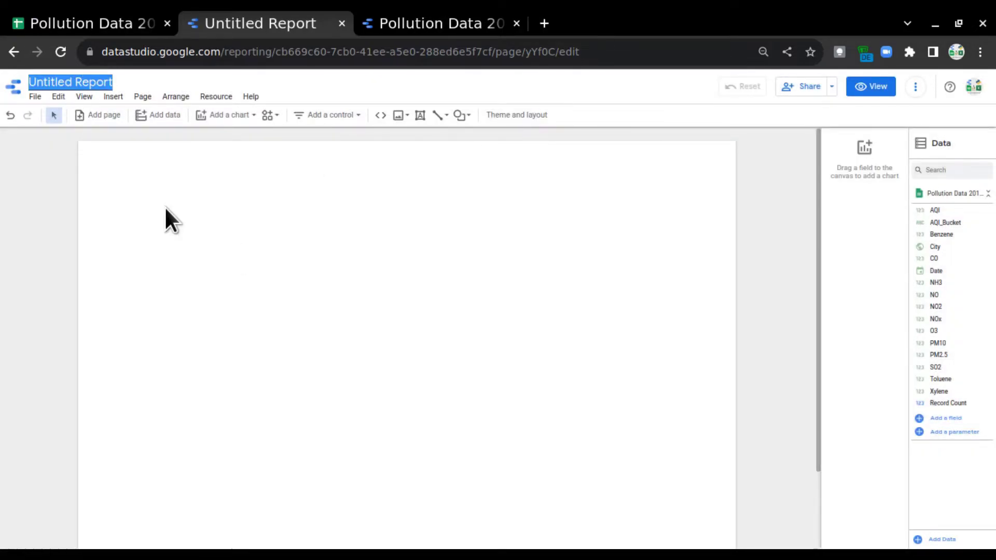
type("Po")
type("lution")
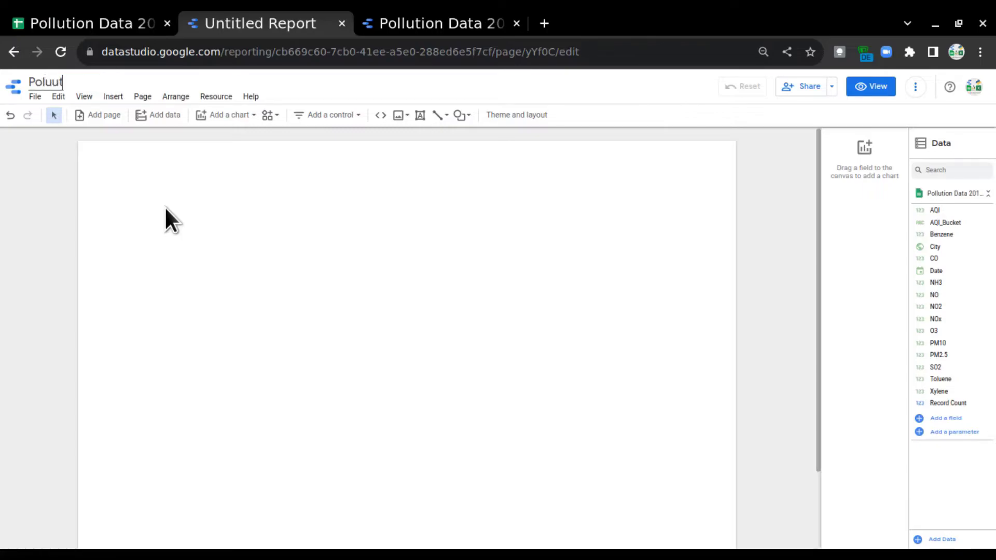
key("BackSpace")
key("BackSpace")
key("BackSpace")
key("BackSpace")
type("u")
key("BackSpace")
key("BackSpace")
type("lution")
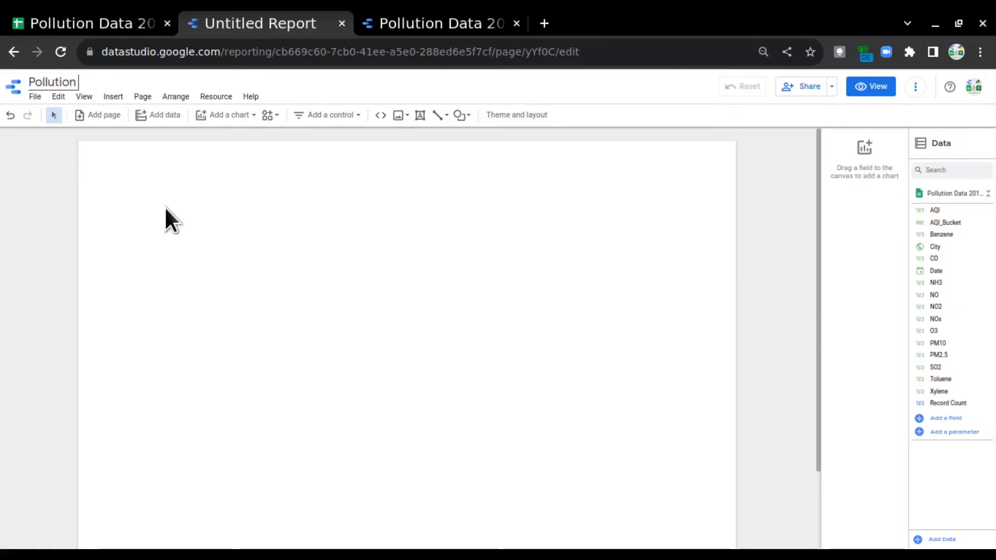
key("Return")
type("Data")
key("Return")
type("2015")
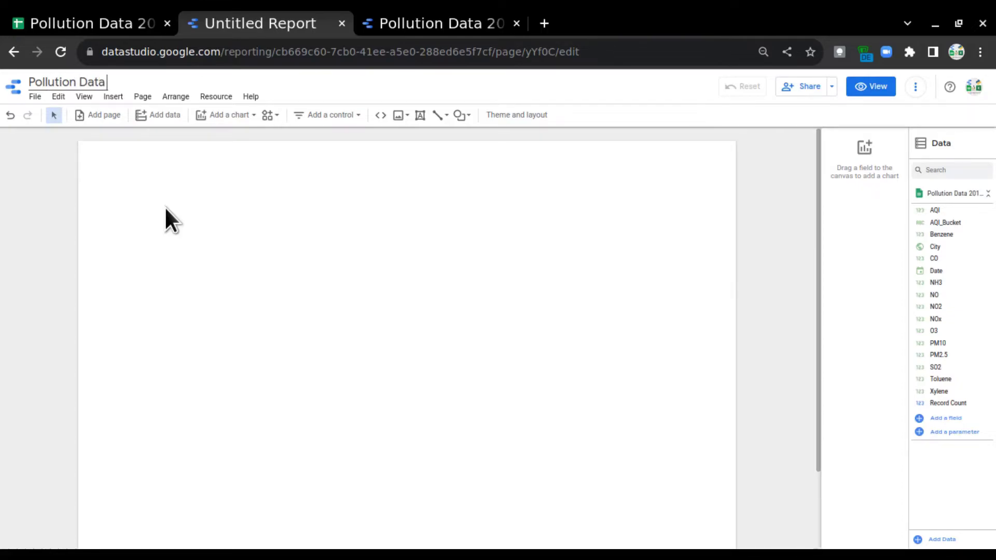
type("-2020")
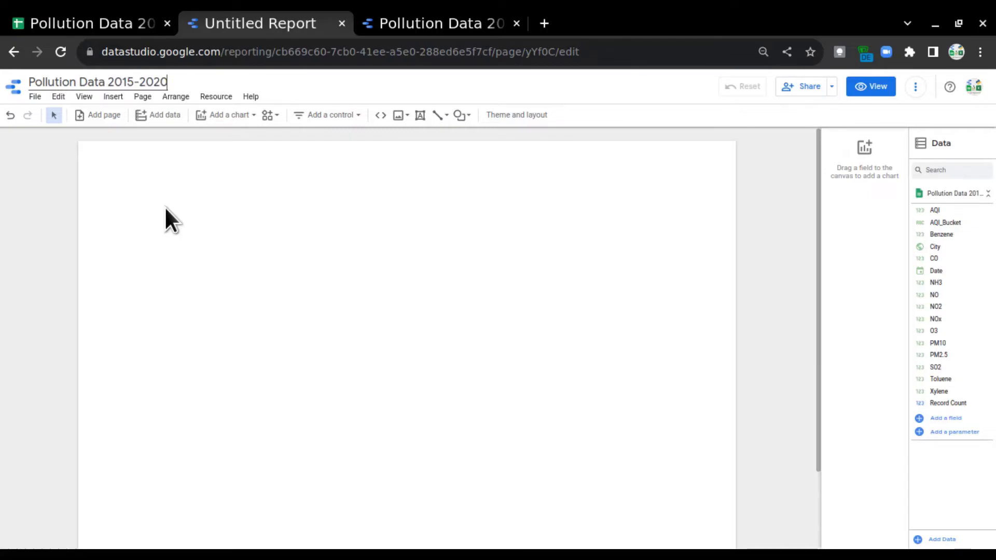
key("Return")
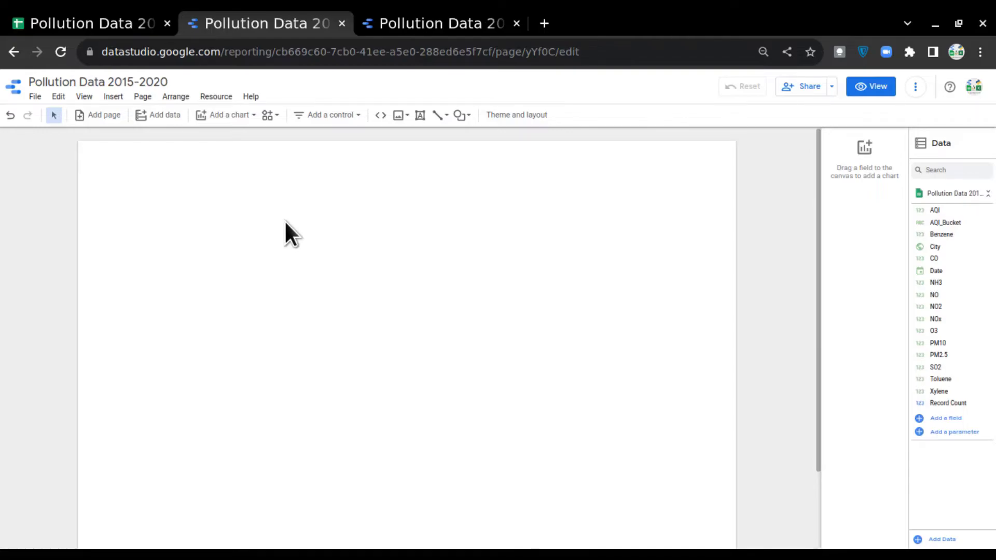
Switch to the Pollution Data 2015-2020 spreadsheet and review the City, Date and PM2.5 columns of the Data Set worksheet
left_click(122, 26)
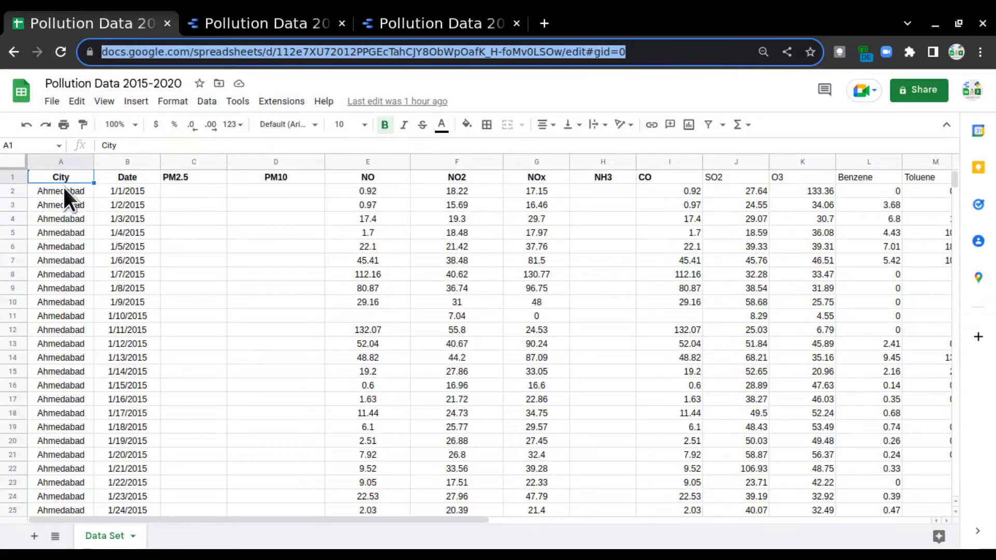
key("Left")
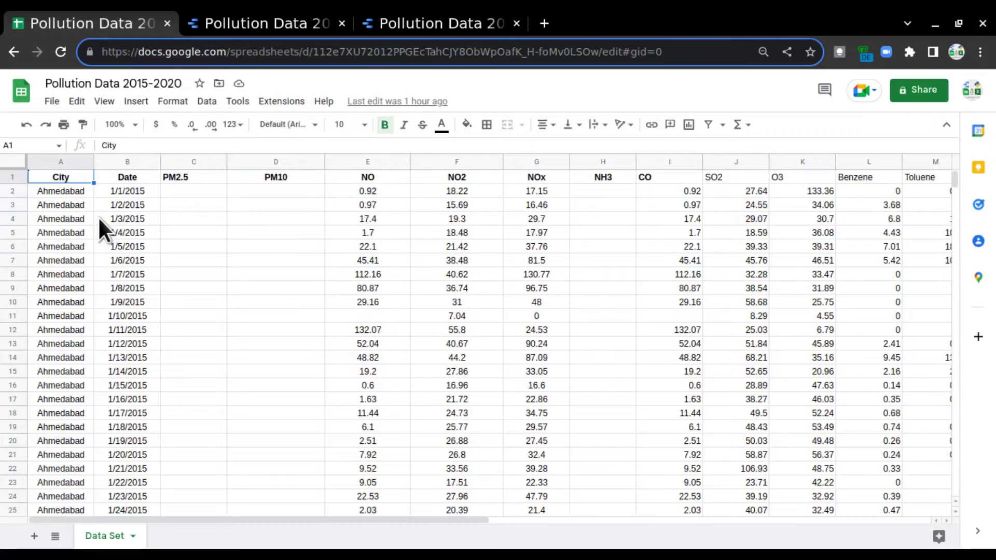
left_click(57, 197)
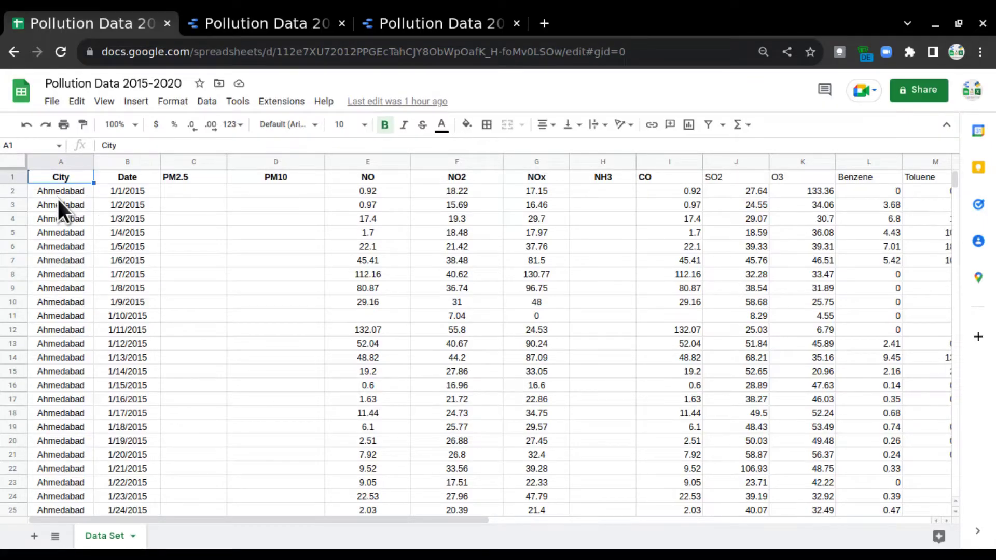
key("Right")
key("Down")
key("Down")
key("Up")
key("Up")
key("Right")
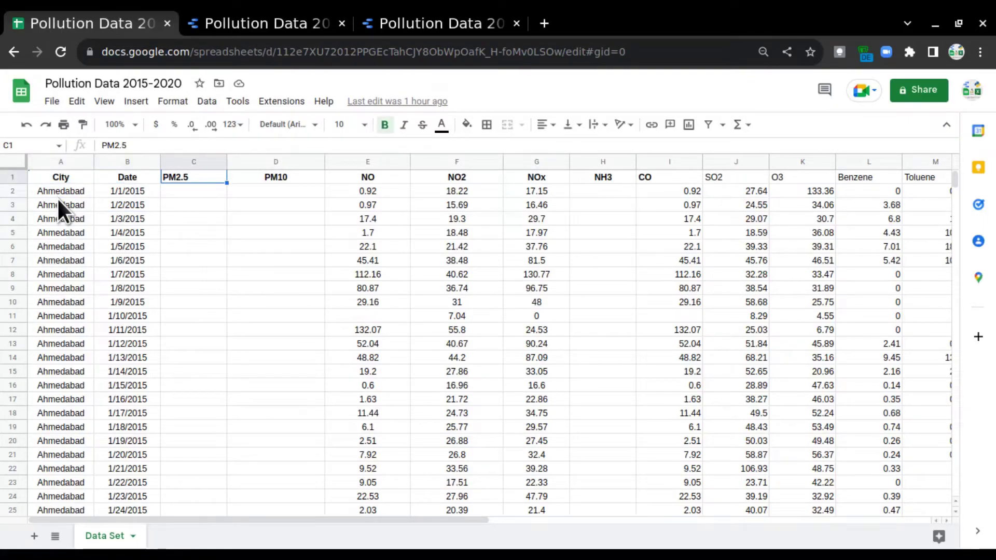
key("ctrl+Down")
key("Down")
key("Down")
key("Down")
key("Down")
key("Down")
key("Down")
key("Down")
key("Down")
key("Down")
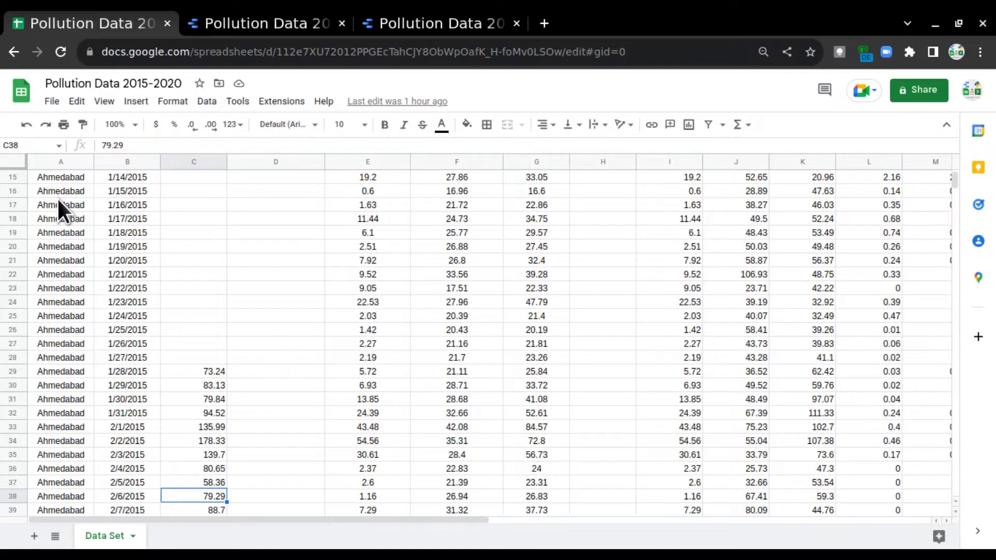
key("ctrl+Up")
key("ctrl+Up")
Go through the pollutant headers from PM10 to Xylene and select the header range C1:N1, PM2.5 through Xylene
key("Right")
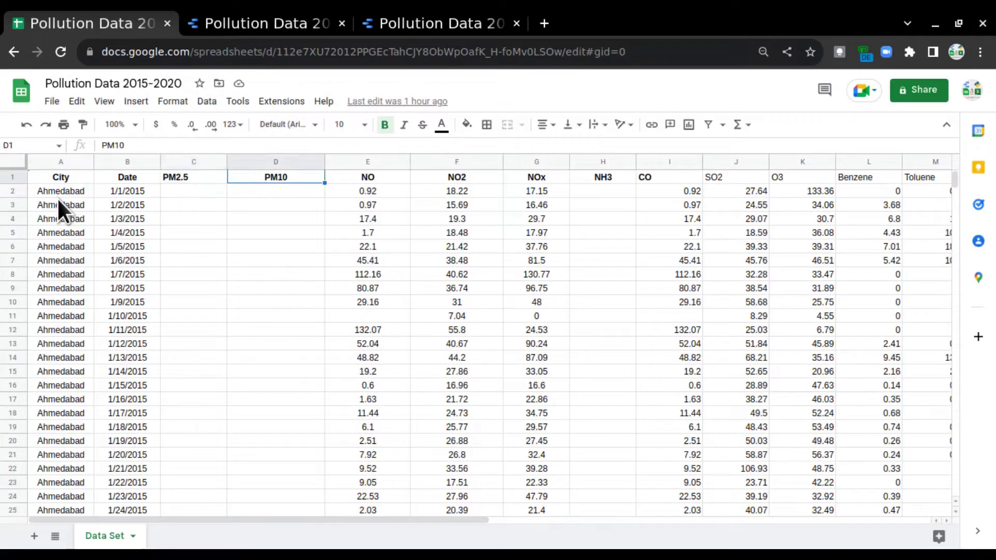
key("Right")
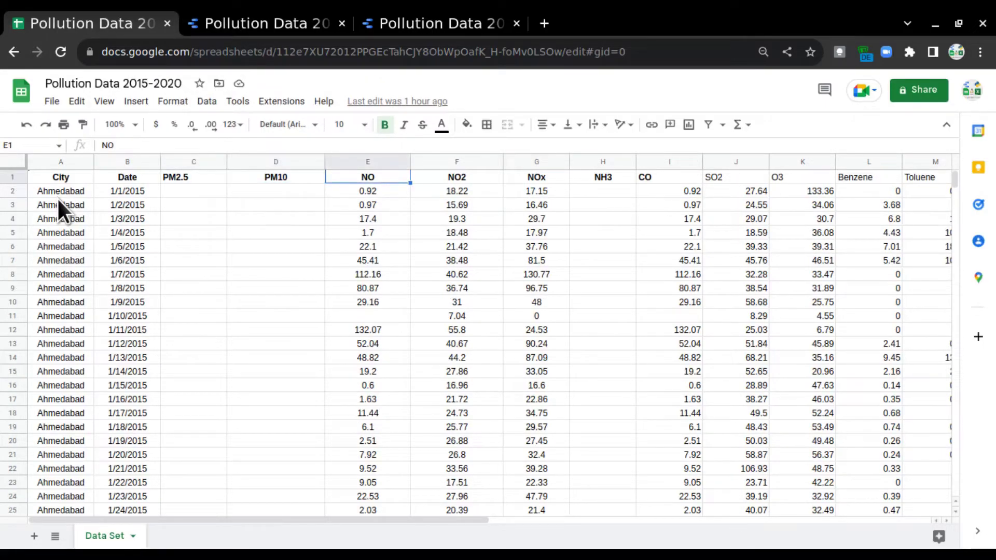
key("Right")
key("Right")
key("Right")
key("Right")
key("Right")
key("Right")
key("Right")
key("Right")
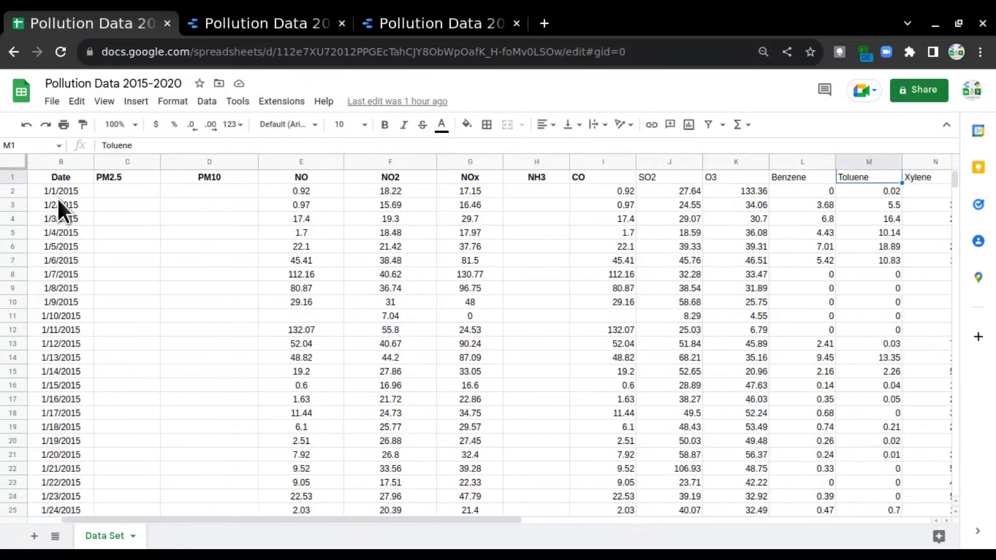
key("Right")
key("shift+Left")
key("shift+Left")
key("shift+Left")
key("shift+Left")
key("shift+Left")
key("shift+Left")
key("shift+Left")
key("shift+Left")
key("shift+Left")
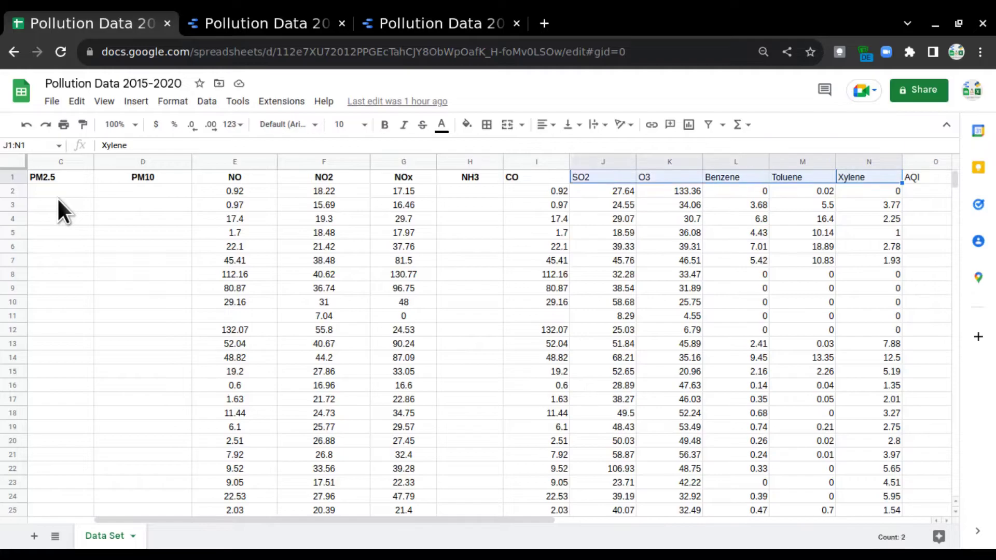
key("shift+Left")
key("shift+Left")
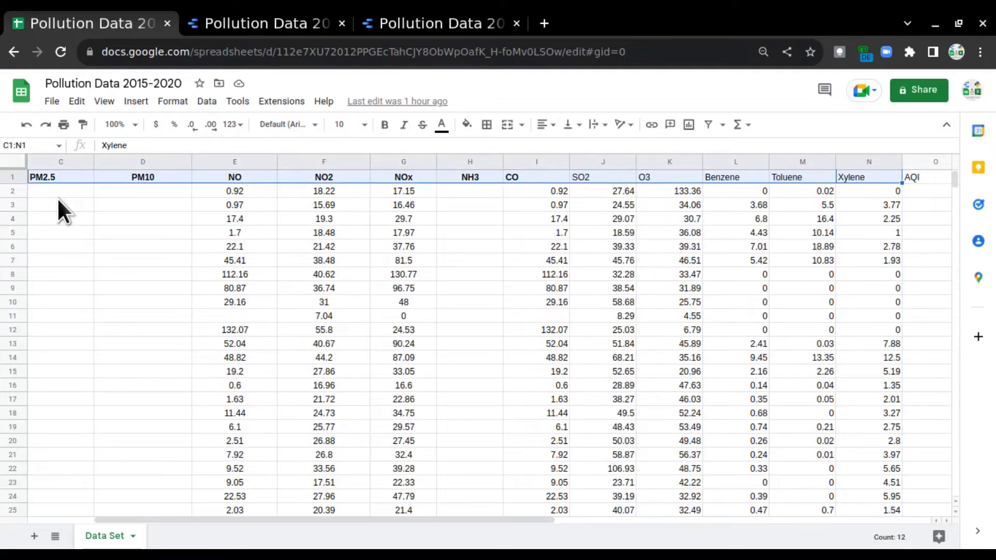
Examine the values in the AQI column from its header down to where the readings begin and beyond
key("Right")
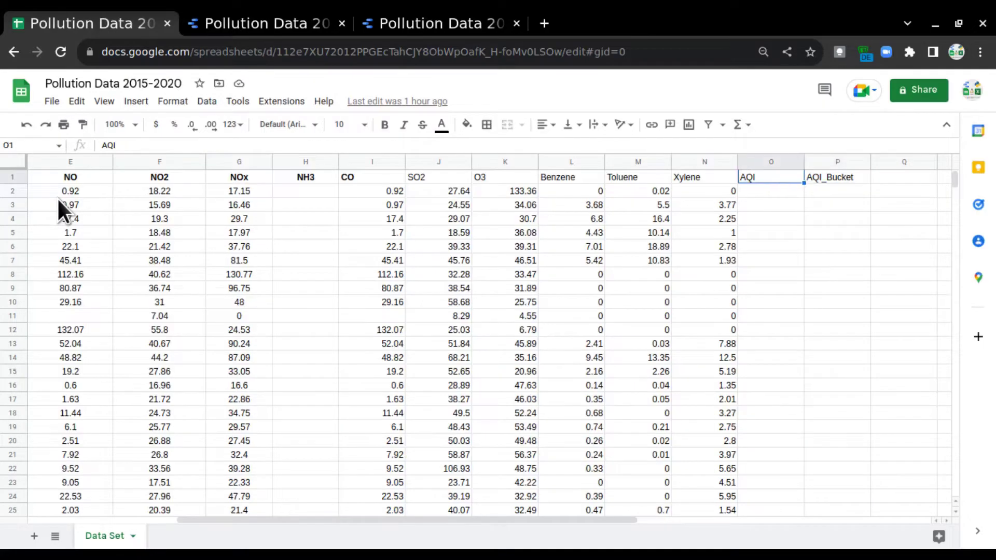
key("Down")
key("Up")
key("Down")
key("Down")
key("Down")
key("Down")
key("Down")
key("Down")
key("Down")
key("Down")
key("Down")
key("Down")
key("Down")
key("Down")
key("Down")
key("Down")
key("Down")
key("Down")
key("Down")
key("Down")
key("Down")
key("Down")
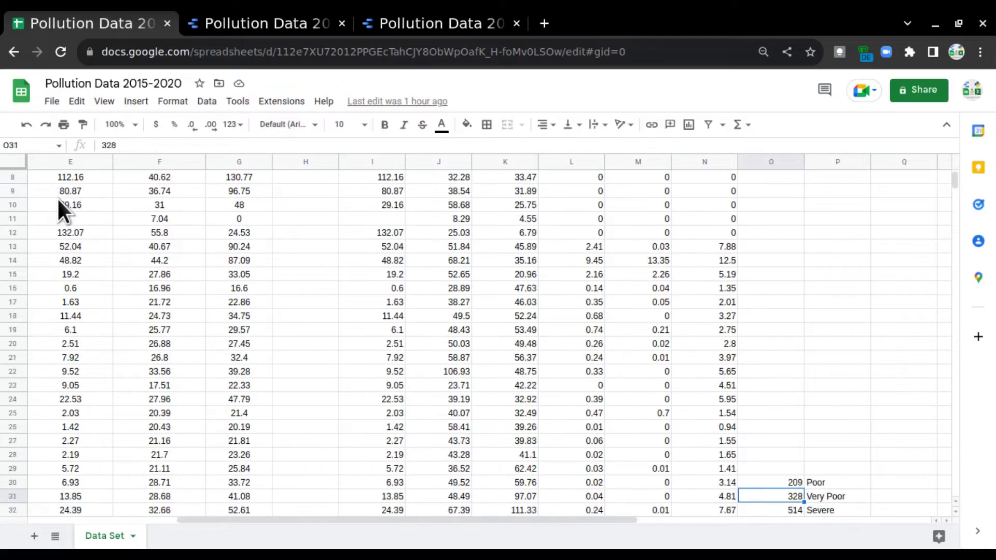
scroll(57, 197, "down", 5)
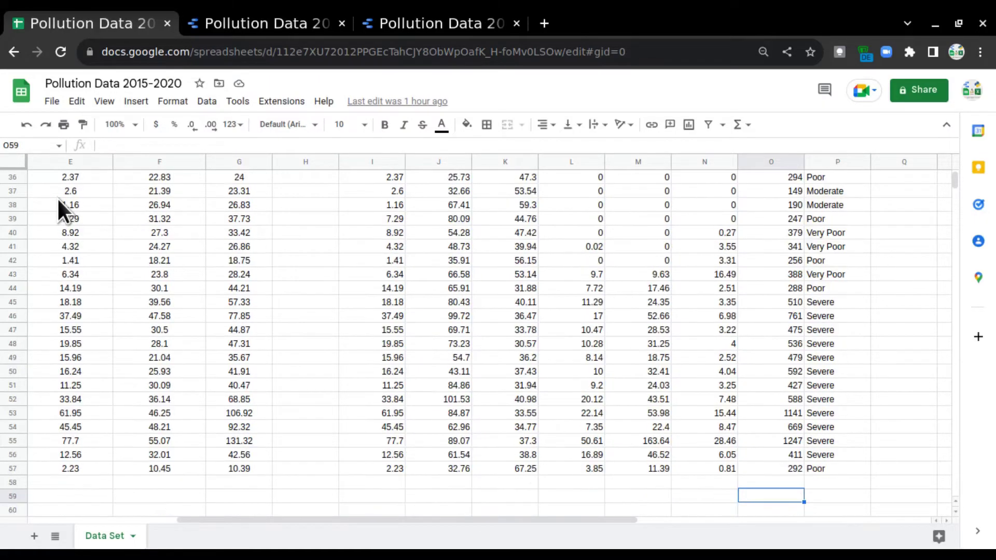
key("Down")
key("Down")
key("Down")
key("Down")
key("ctrl+Up")
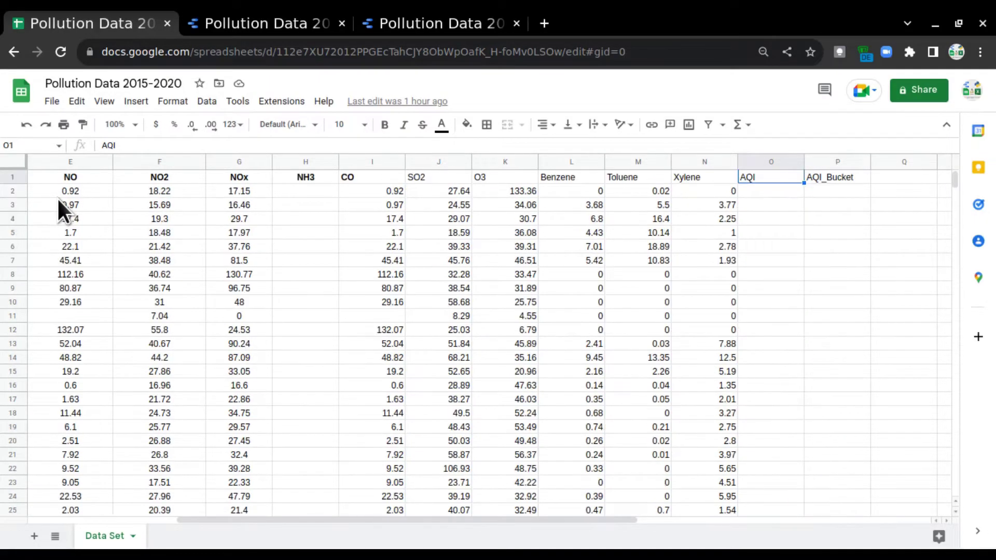
key("ctrl+Down")
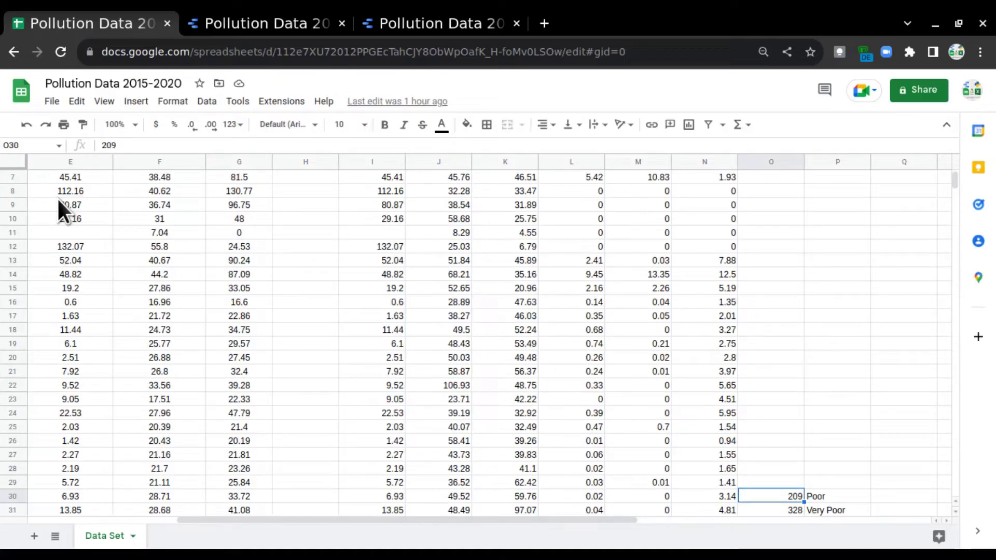
key("ctrl+Up")
key("Down")
key("ctrl+Down")
scroll(57, 197, "down", 2)
Examine the air quality categories listed in the AQI_Bucket column and return to its header
key("Right")
key("Down")
key("Down")
key("Down")
key("Down")
key("Down")
key("Down")
key("Down")
key("Down")
key("Down")
key("Down")
key("Down")
key("ctrl+Up")
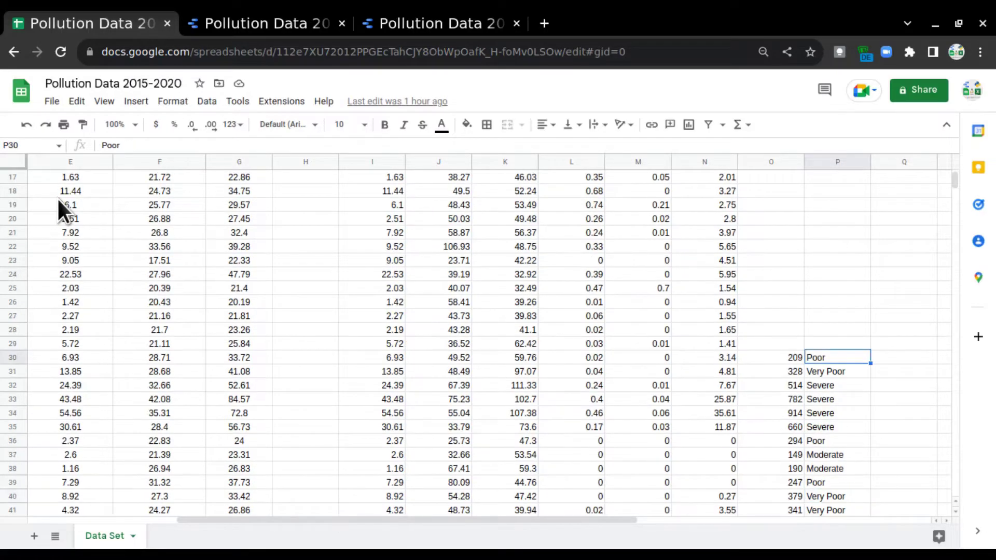
key("Down")
key("Down")
key("Down")
key("Down")
key("Down")
key("Down")
key("Down")
key("Down")
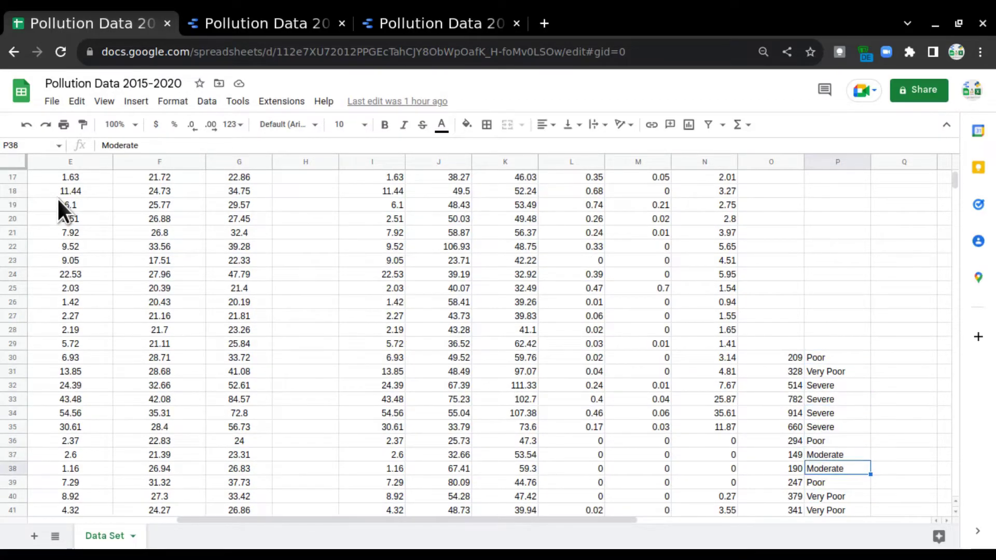
key("ctrl+Down")
key("ctrl+Up")
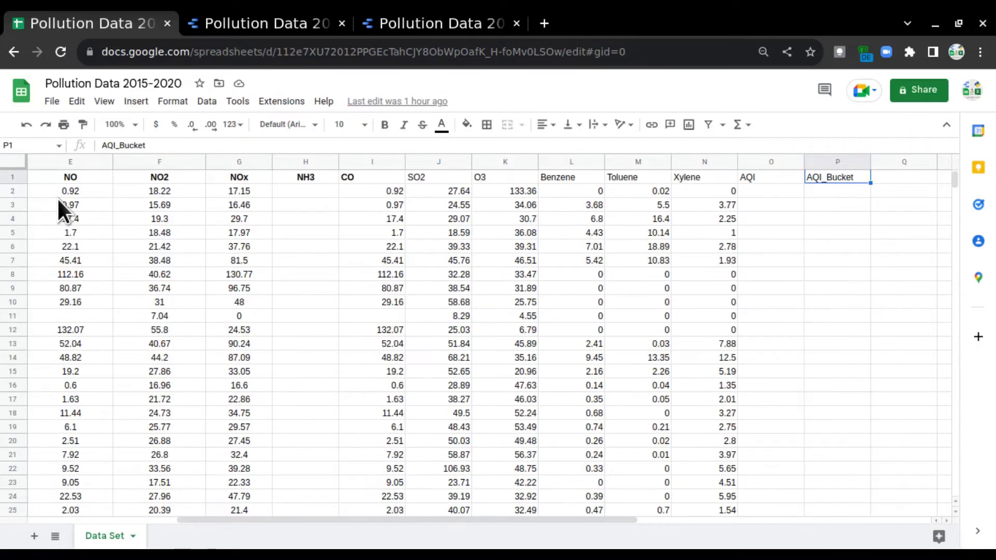
Select the header range A1:P1 to check the number of fields, and select the Date column
key("ctrl+shift+Left")
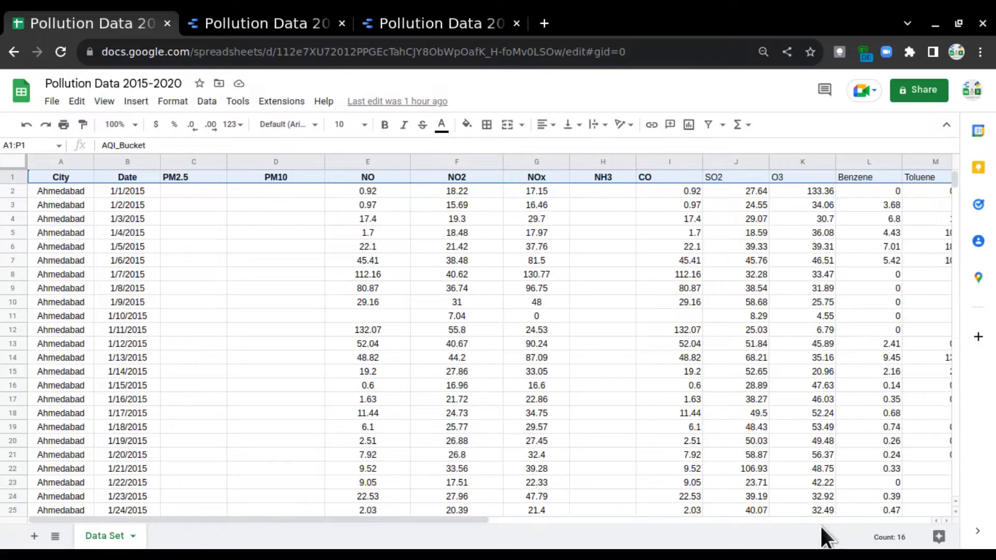
left_click_drag(906, 537, 891, 537)
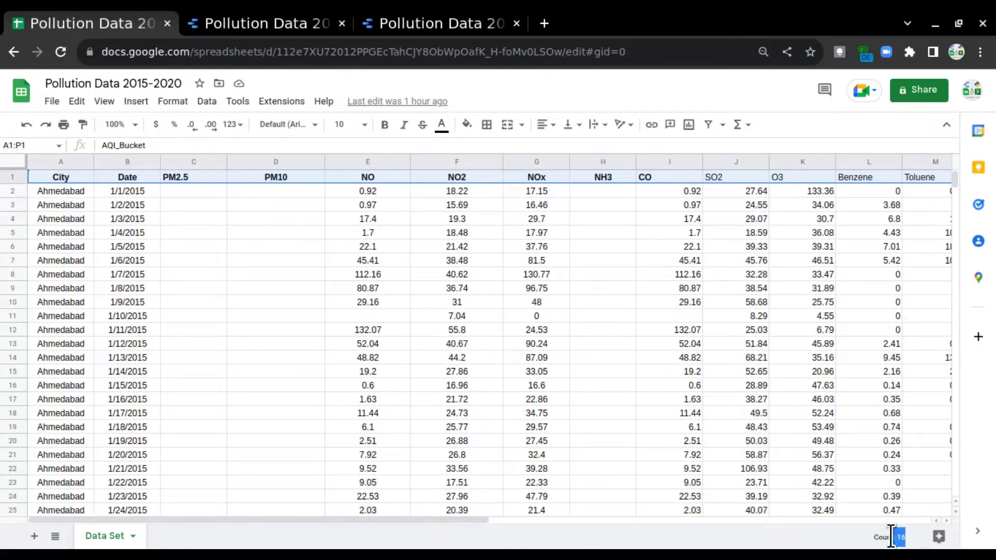
left_click(136, 206)
left_click(136, 161)
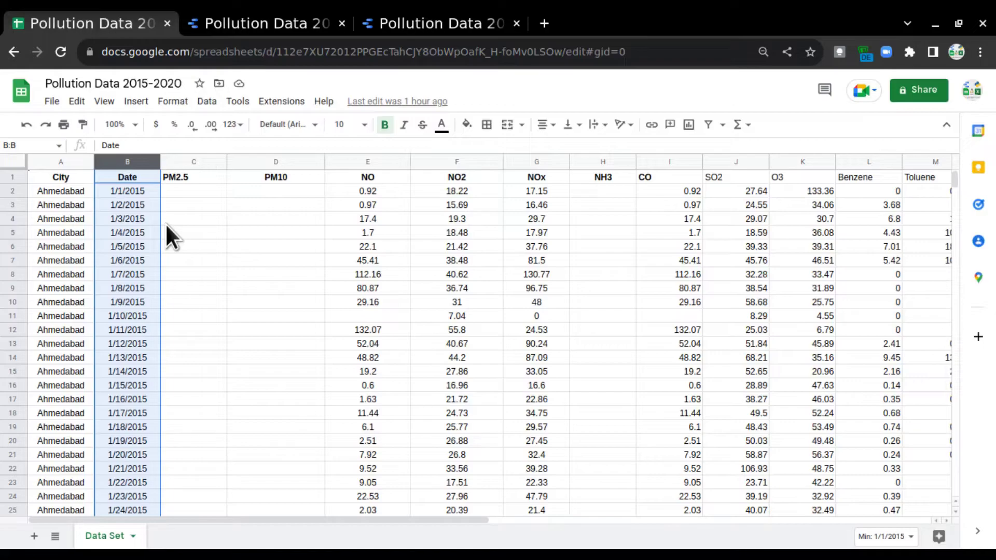
Switch to the finished example report and examine its title, date range control and YoY, QoQ and MoM AQI trend charts
left_click(260, 29)
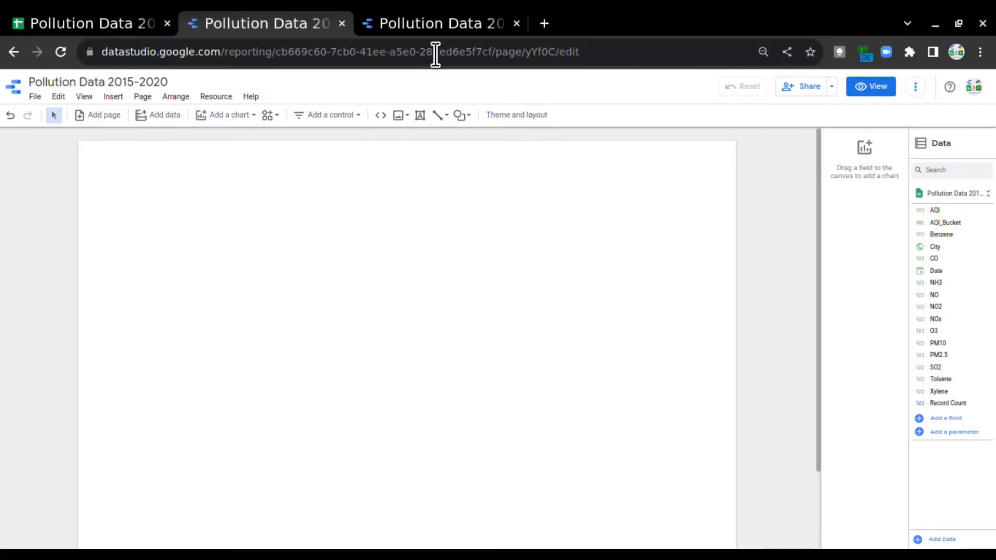
left_click(444, 24)
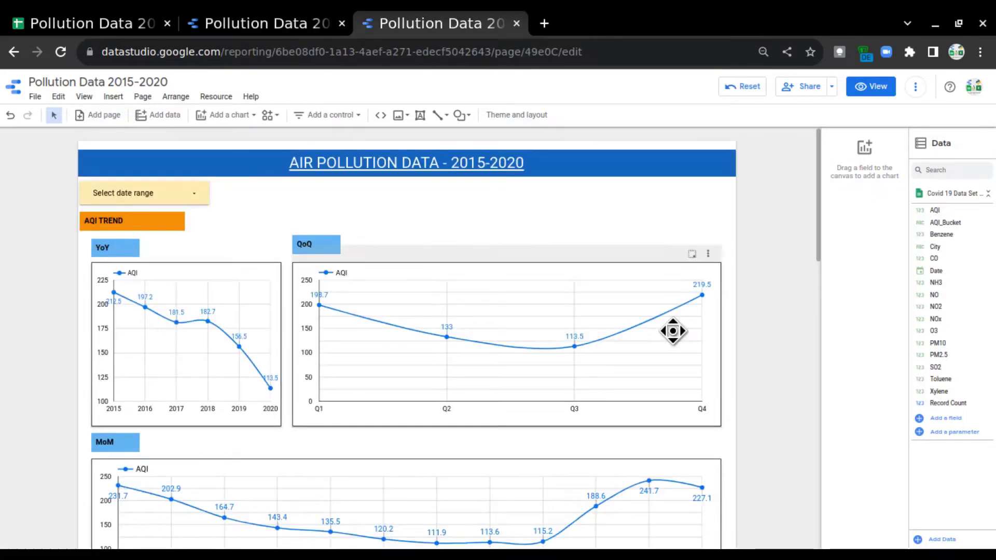
scroll(782, 361, "down", 2)
scroll(782, 361, "down", 4)
scroll(782, 361, "up", 5)
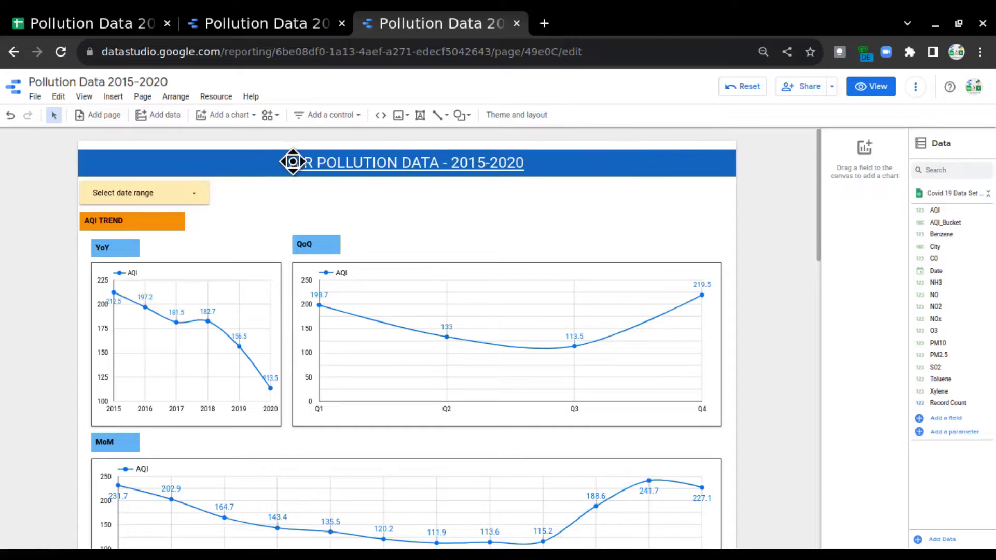
In the blank report, draw a full-width text box along the page's upper edge and enter POLLUTION DATA 2015-2020
left_click(259, 29)
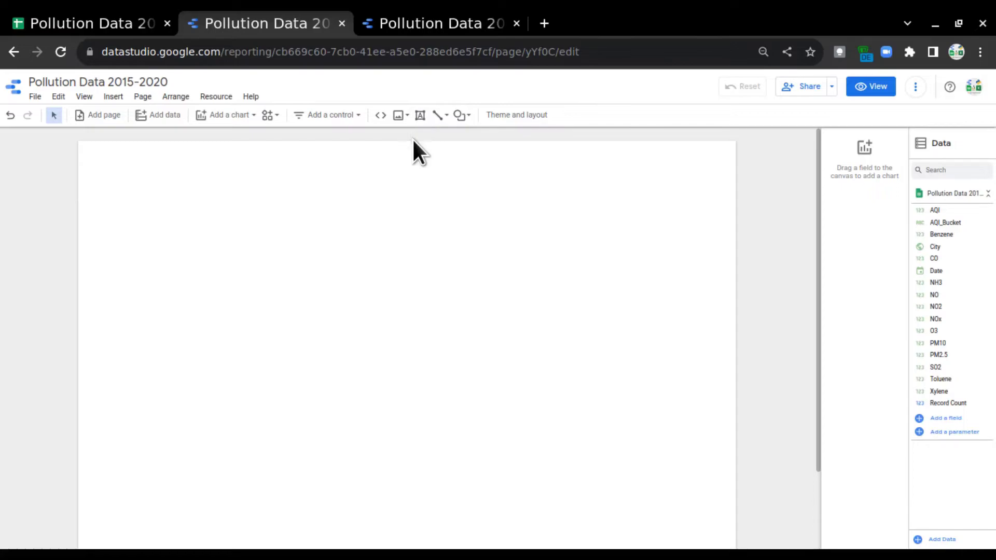
key("ctrl+plus")
key("ctrl+plus")
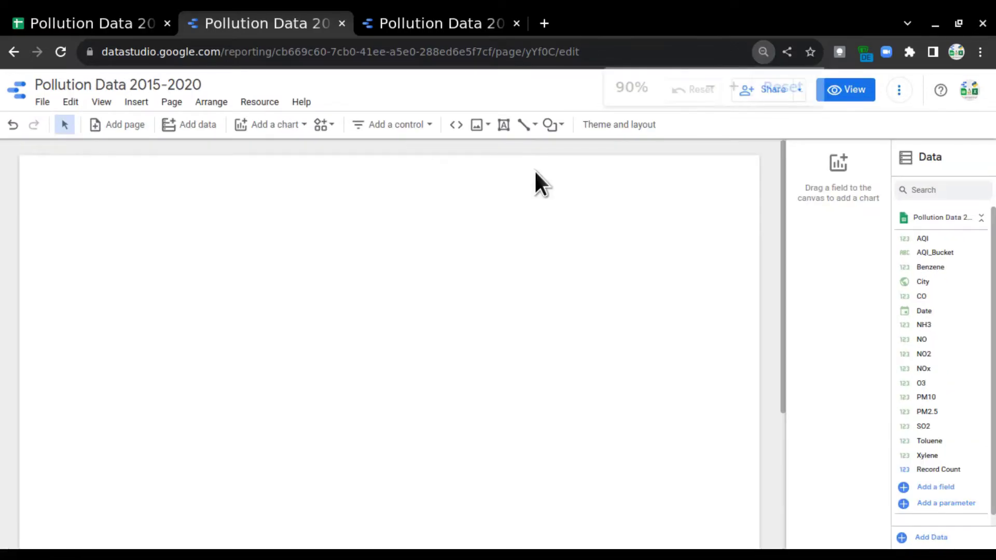
left_click(504, 128)
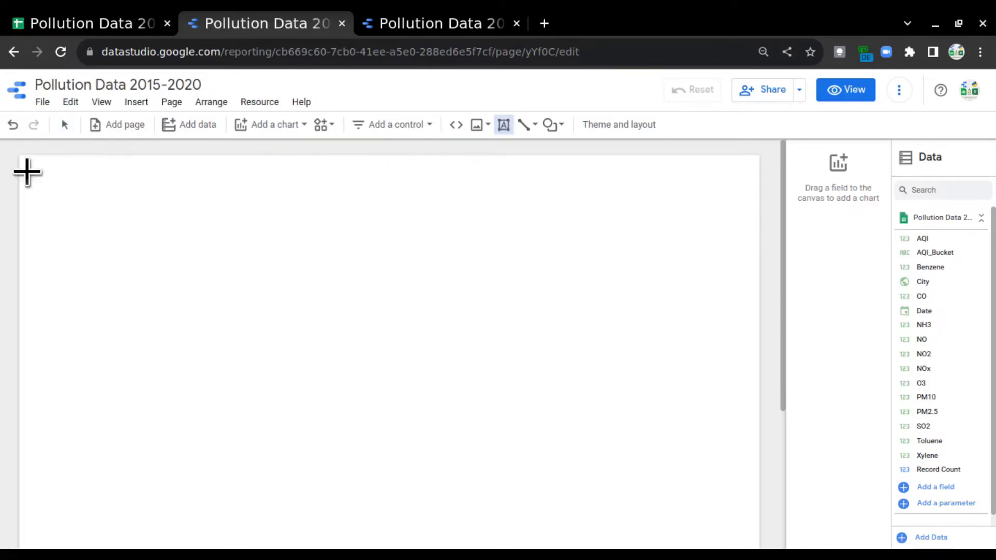
left_click_drag(20, 165, 759, 200)
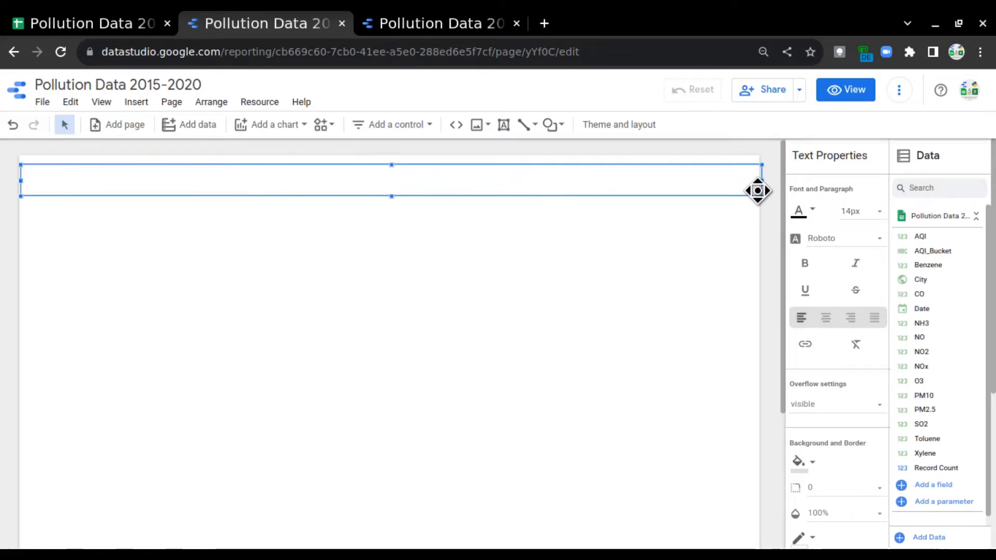
type("POLLUTION DATA 2015-202")
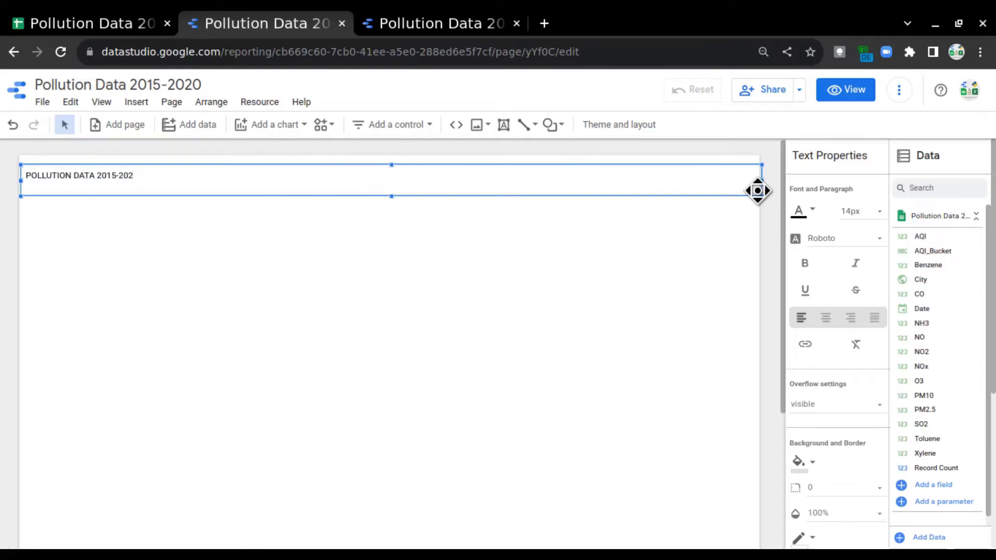
Format the POLLUTION DATA 2015-2020 title as bold, centred text with a font size of 24px
key("ctrl+a")
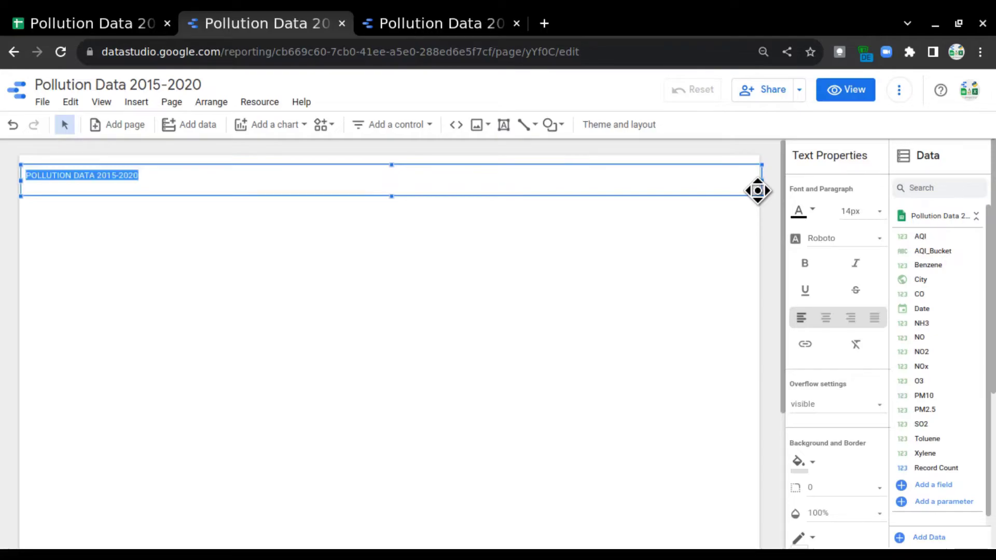
key("ctrl+b")
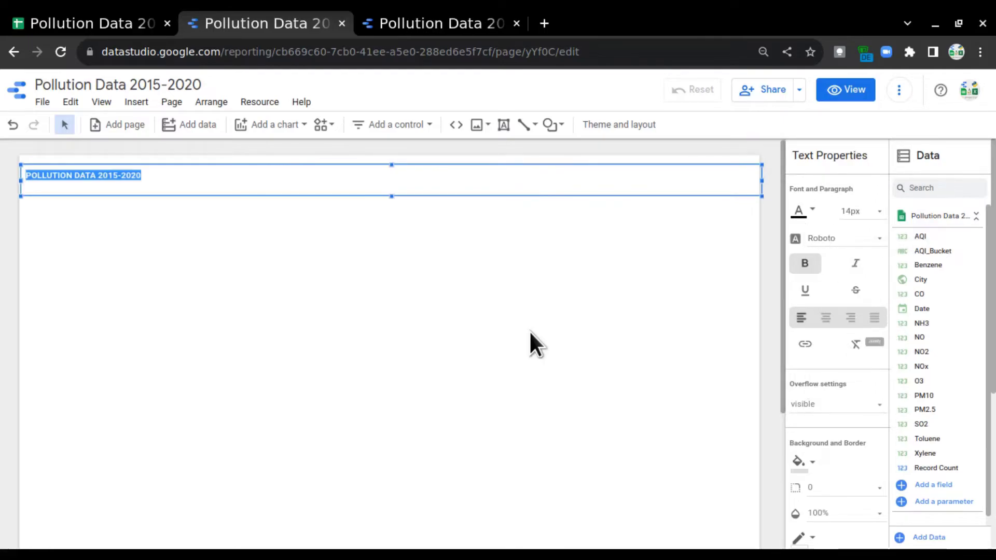
left_click(827, 319)
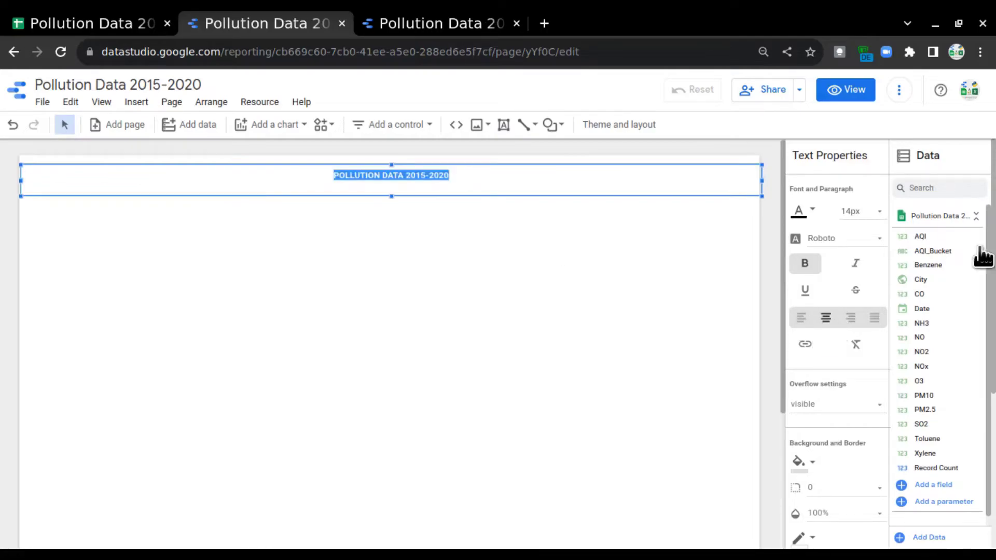
left_click(861, 212)
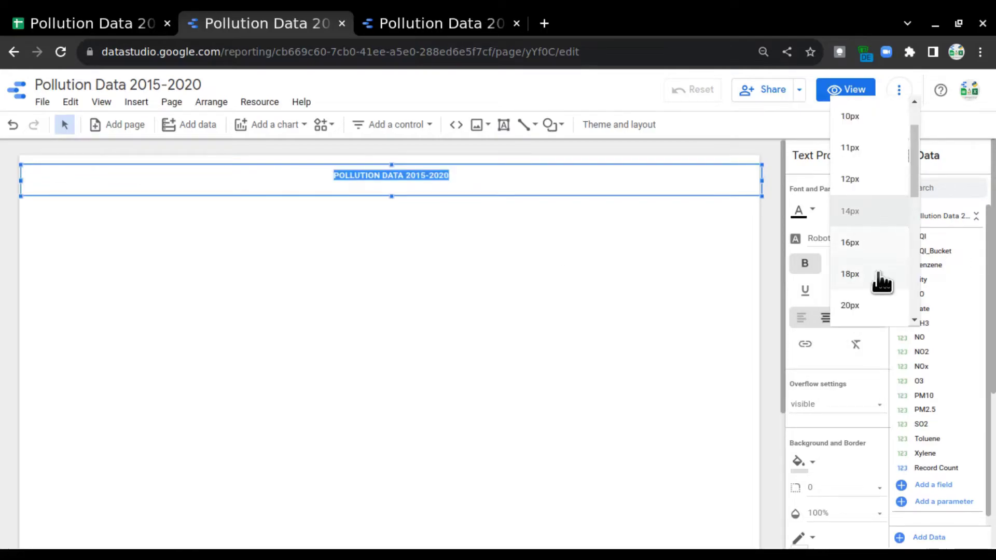
scroll(882, 283, "down", 1)
left_click(861, 299)
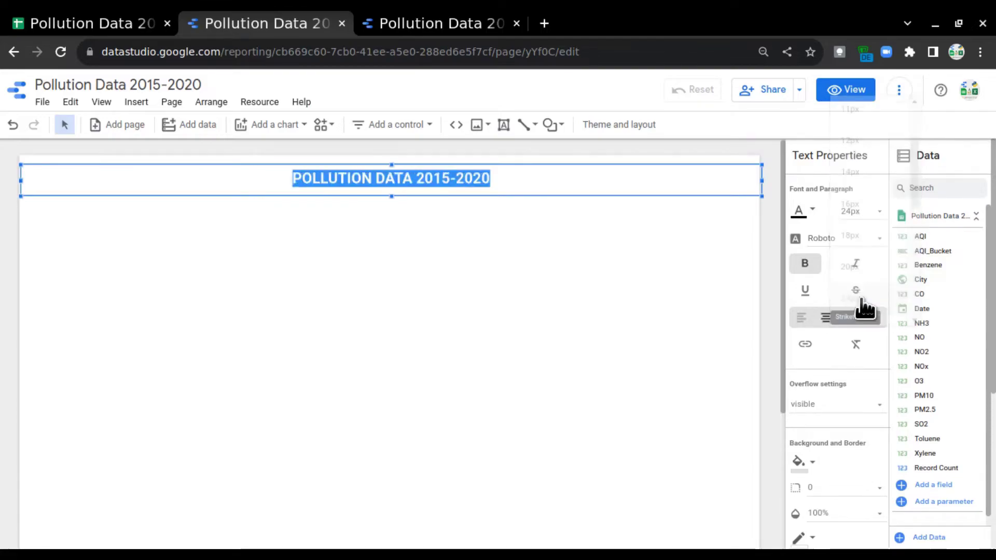
left_click(524, 198)
left_click(525, 179)
double_click(456, 187)
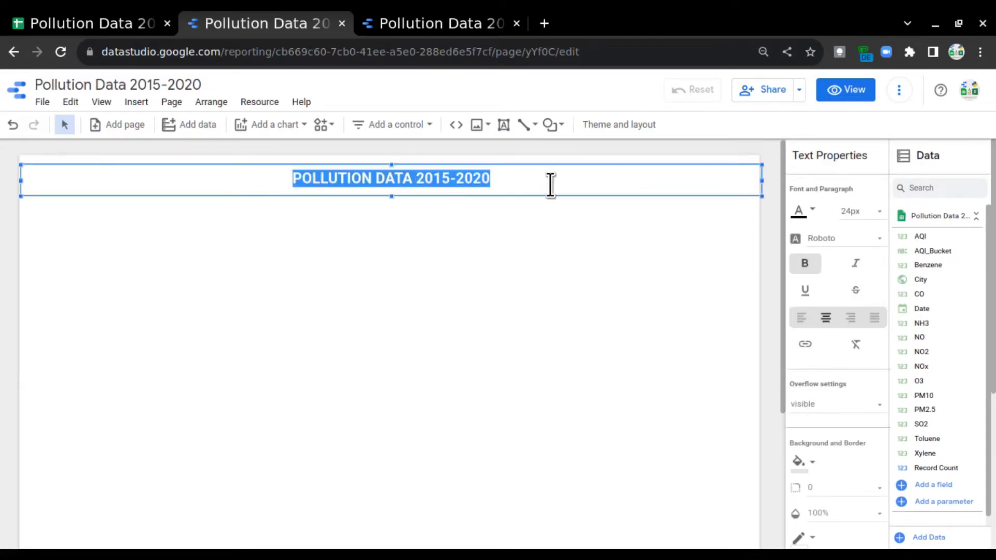
left_click(575, 170)
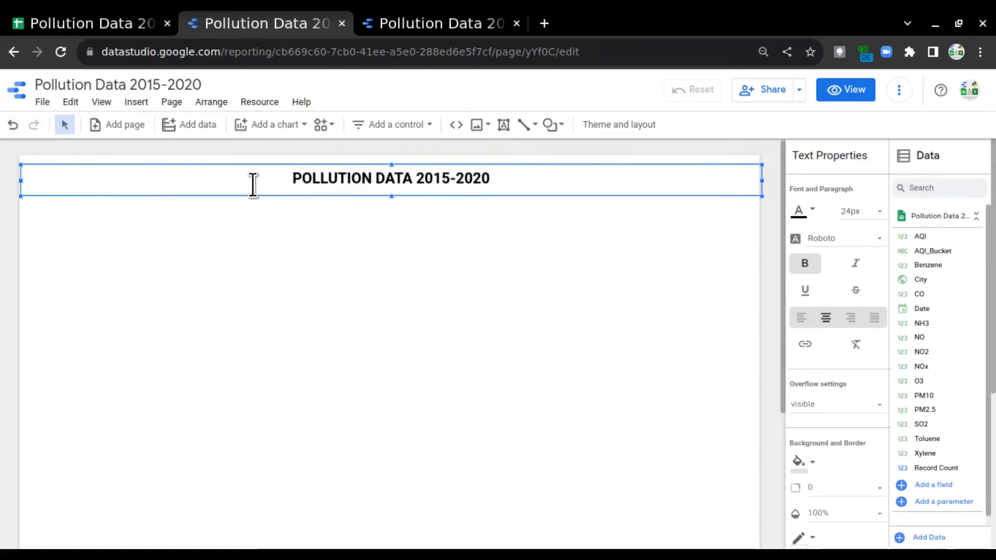